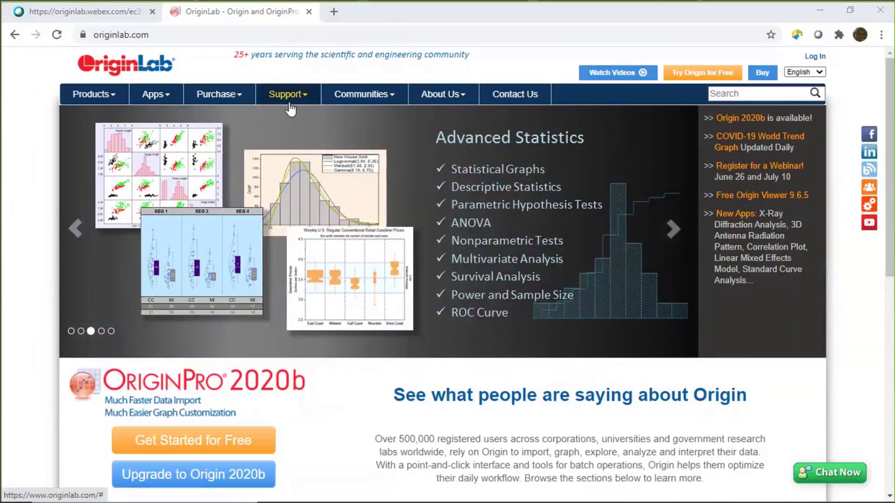
Step: Open OriginLab's Training Webinars page and review the upcoming June 26 and July 10, 2020 sessions
mouse_move(289, 97)
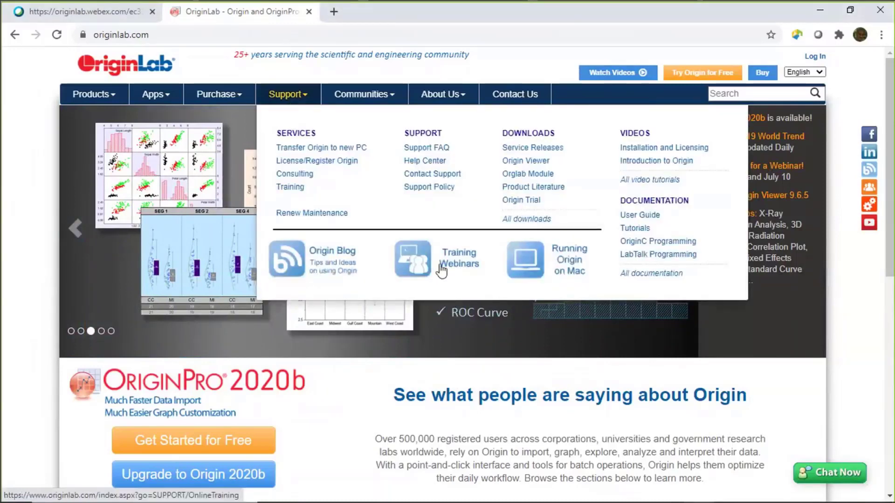
left_click(438, 275)
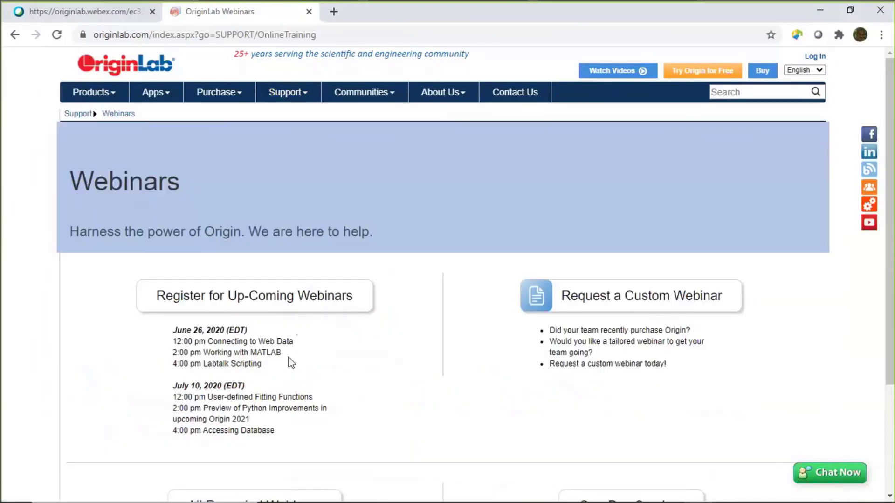
left_click_drag(196, 377, 172, 371)
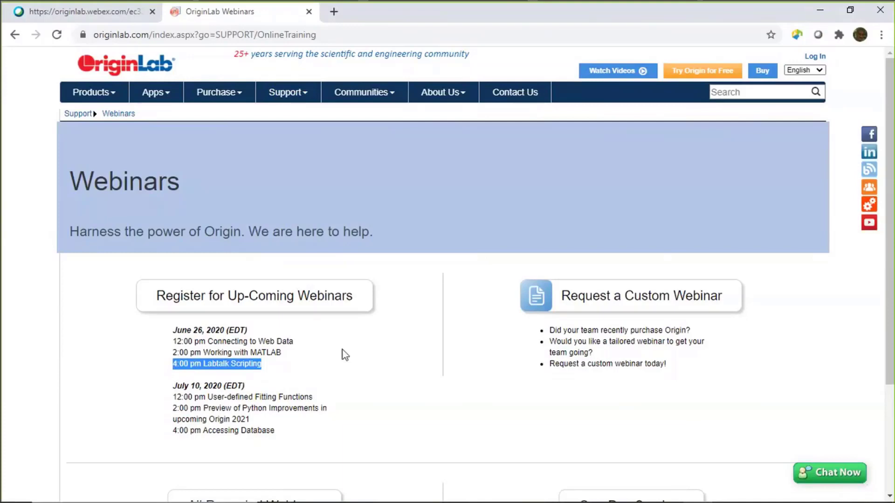
left_click_drag(299, 343, 175, 343)
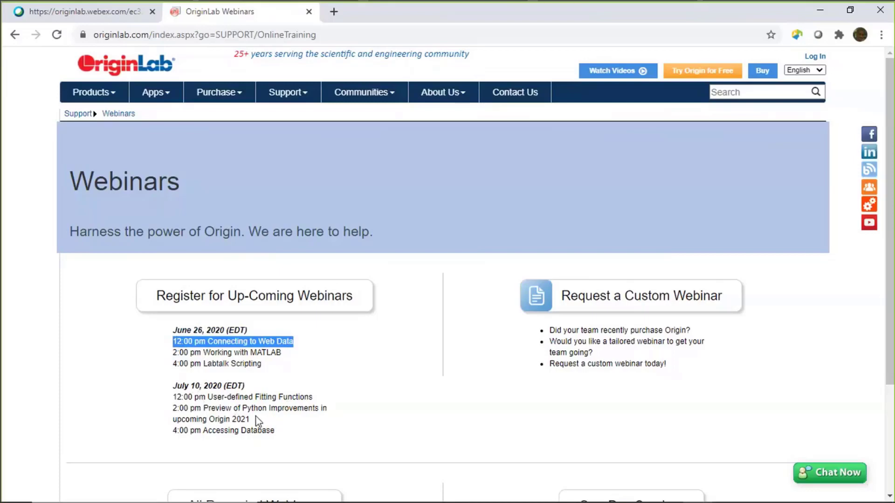
left_click_drag(256, 418, 174, 408)
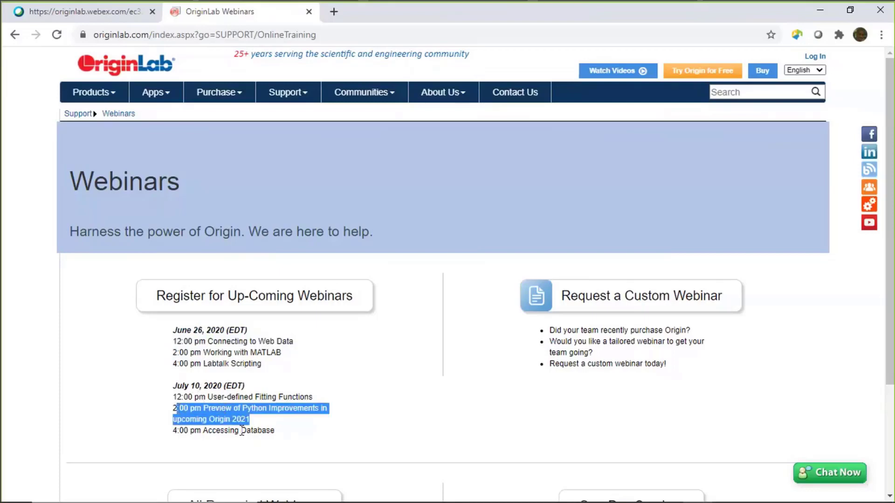
left_click(267, 434)
left_click_drag(289, 437, 174, 433)
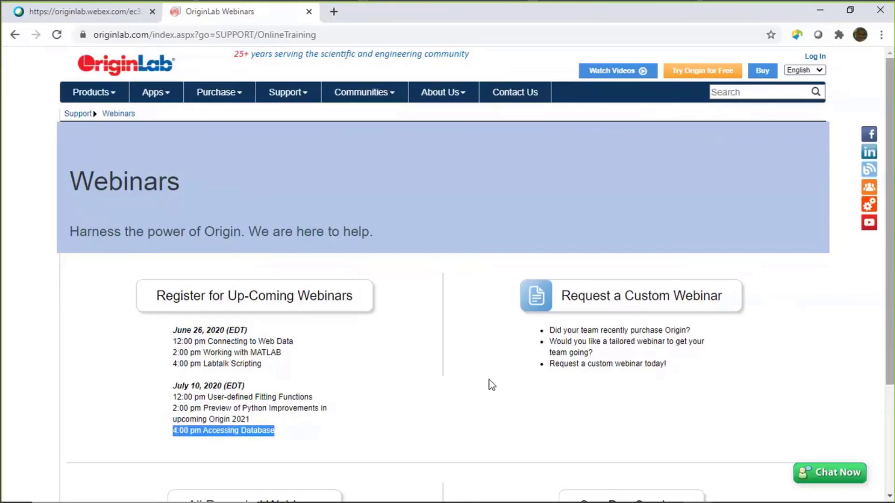
Step: Switch to OriginPro, expand the subfolders of project folders 2, 3 and 5, and open the "1. Importing MAT Files" folder
left_click(812, 14)
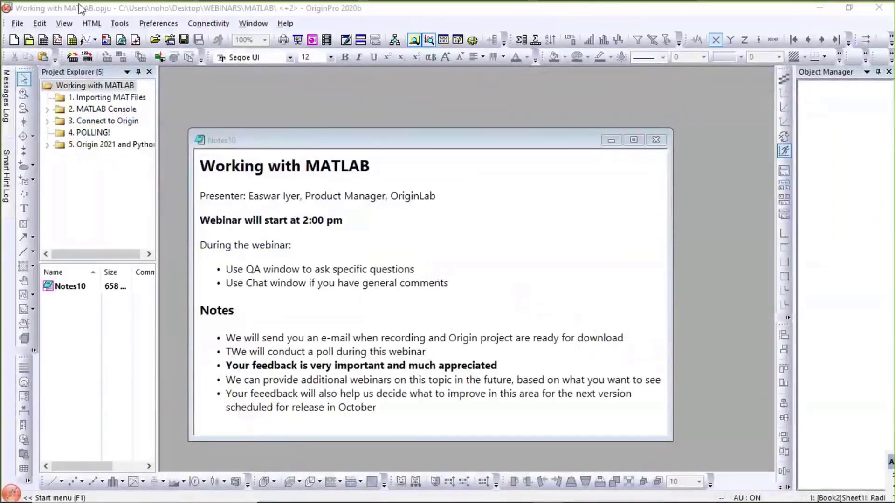
mouse_move(8, 133)
left_click(48, 109)
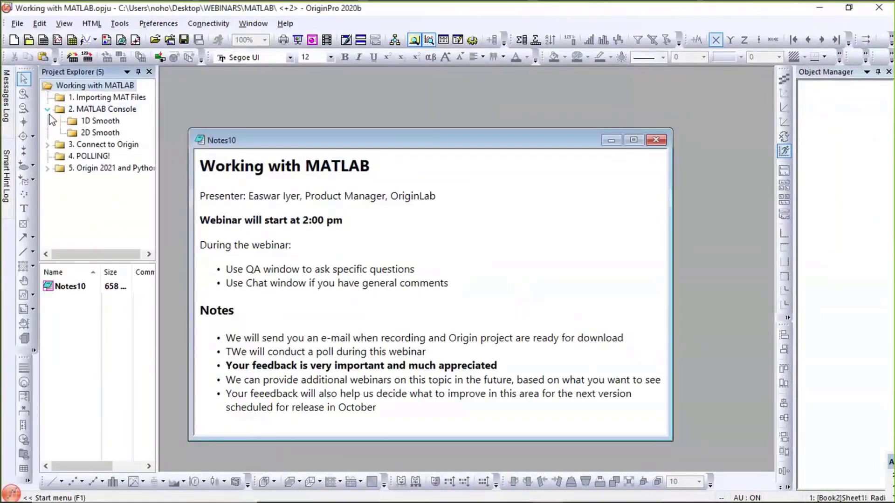
left_click(47, 145)
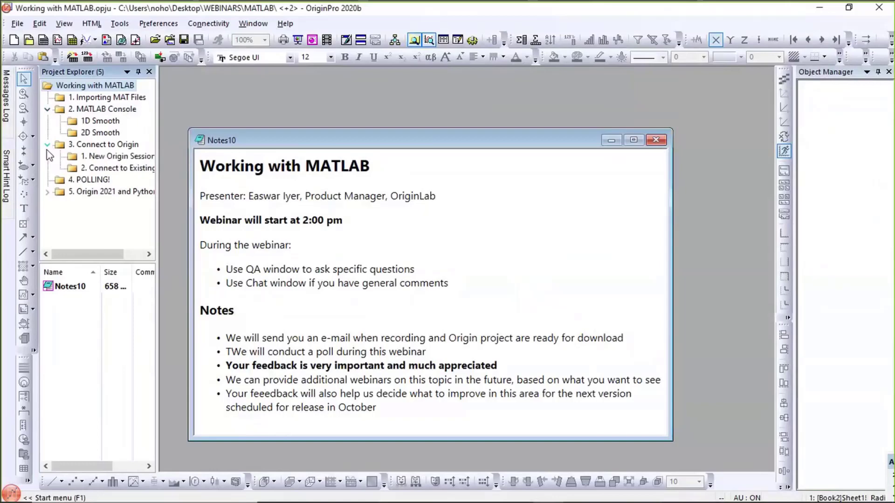
left_click(47, 193)
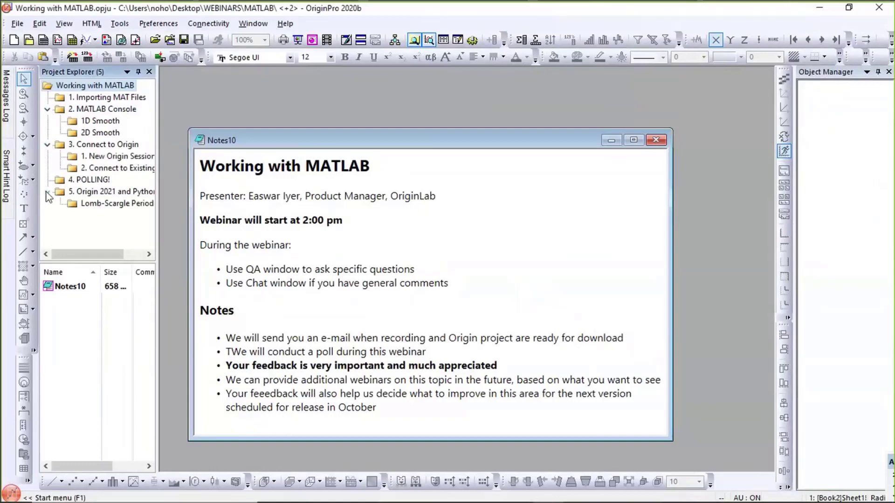
left_click(112, 98)
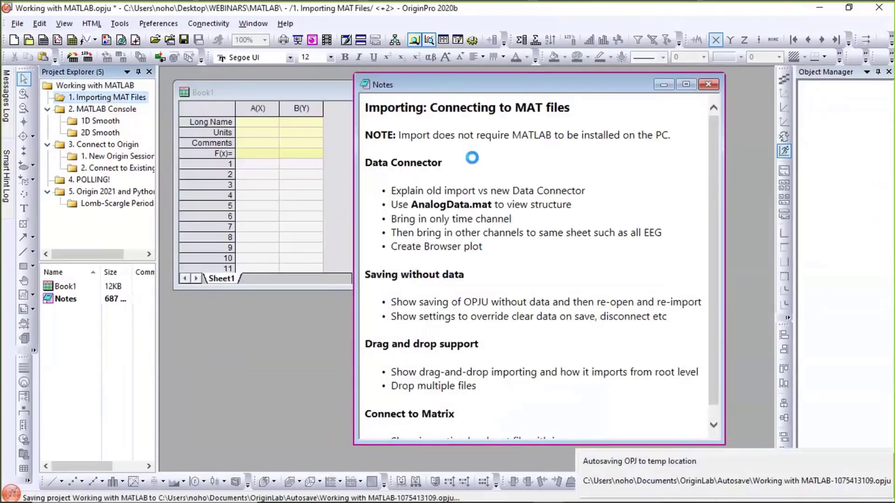
Step: Highlight the note that import does not require MATLAB on the PC, and slightly shorten the Notes window
left_click_drag(433, 136, 669, 145)
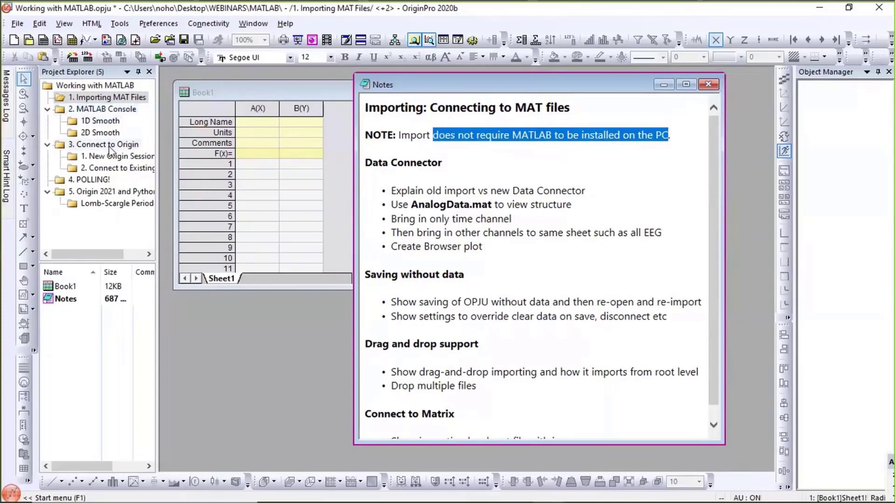
mouse_move(110, 149)
mouse_move(107, 186)
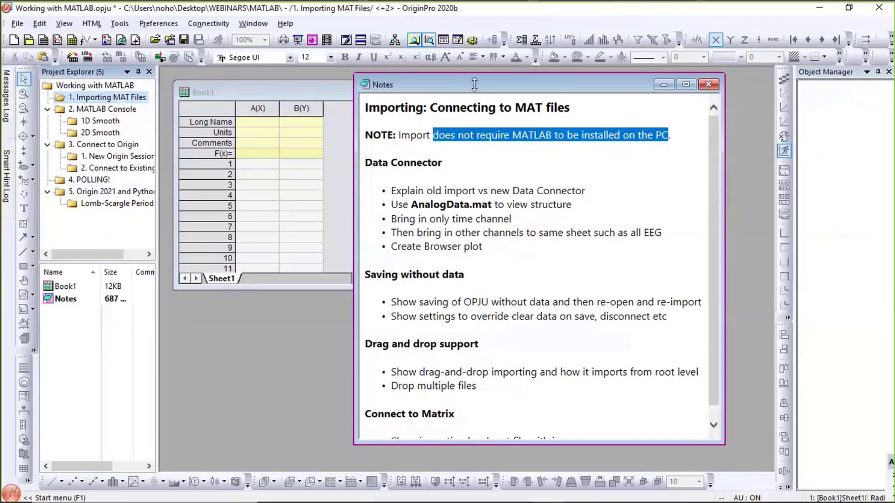
left_click_drag(476, 73, 475, 79)
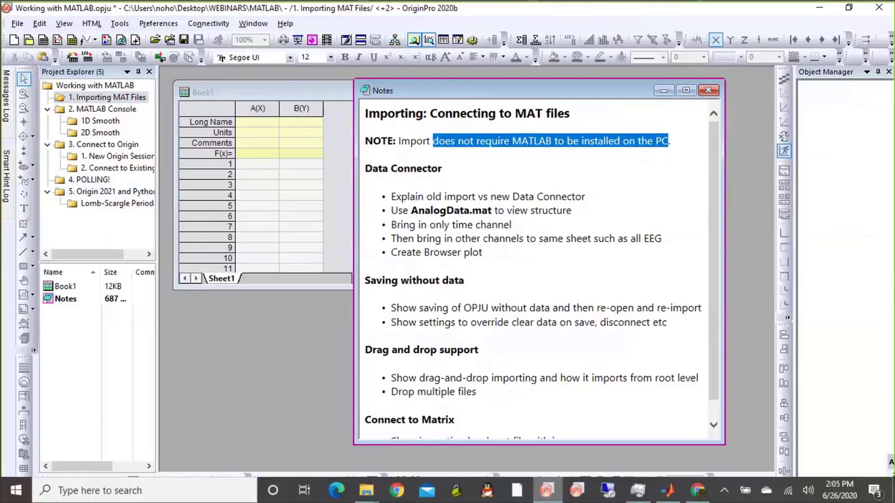
Step: View the OriginLab home page in Chrome and the MATLAB R2020a window, and return to OriginPro
mouse_move(671, 499)
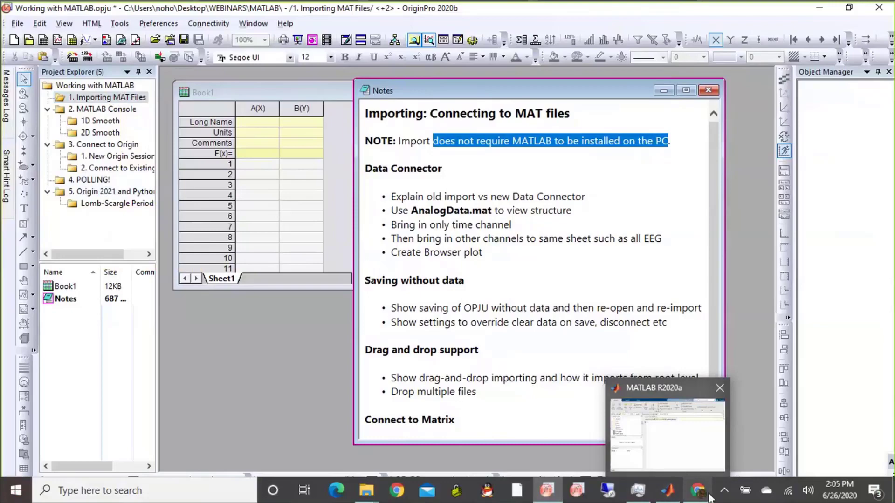
left_click(695, 494)
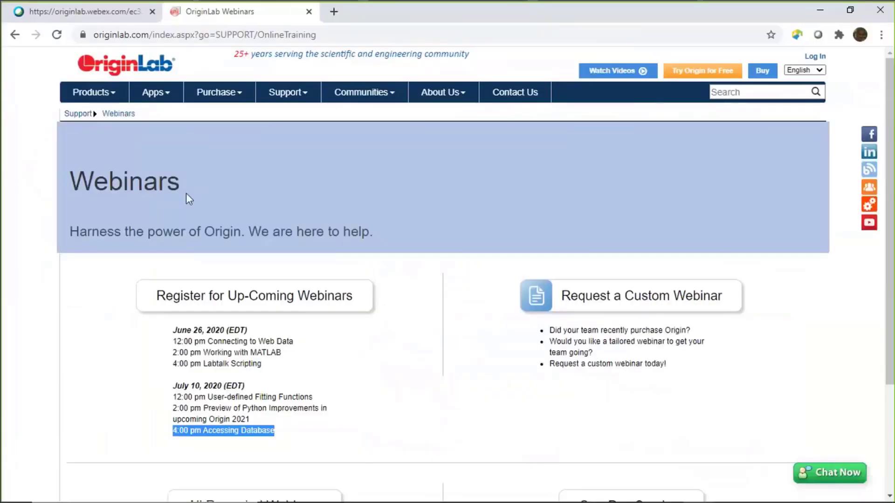
left_click(148, 63)
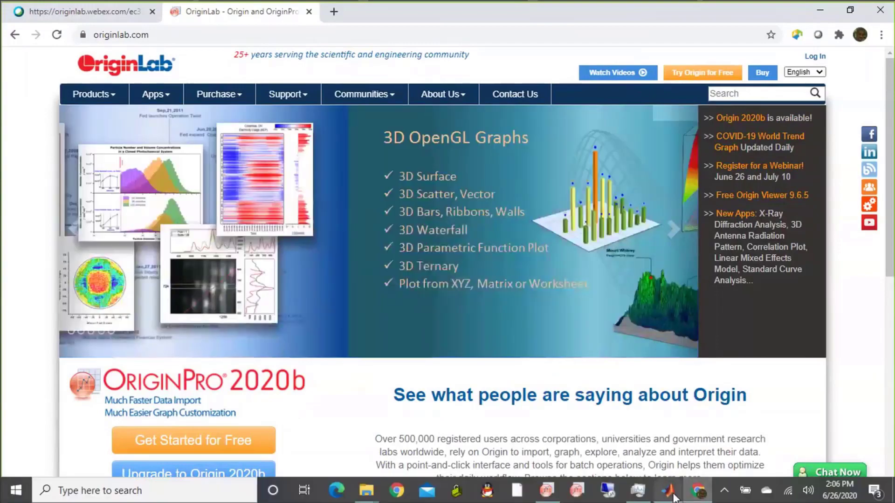
left_click(670, 492)
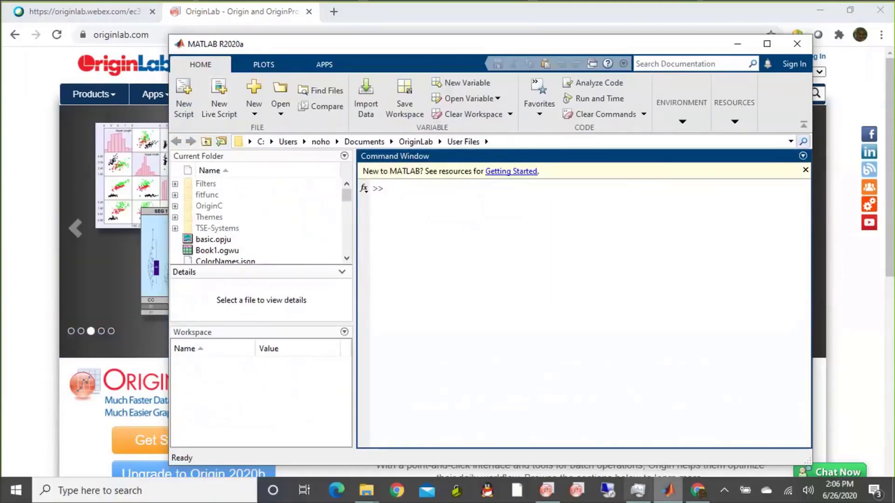
left_click(549, 492)
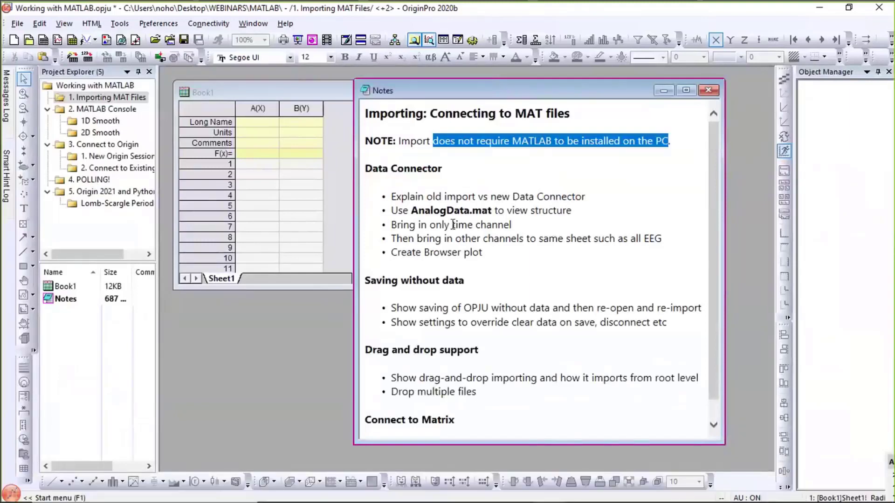
Step: Move the Notes window clear of the Book1 workbook and make Book1 the active window
left_click(477, 149)
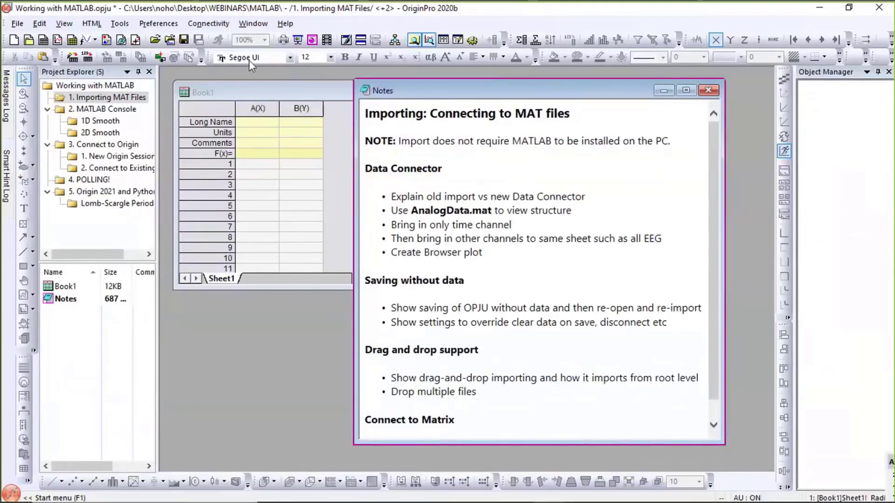
left_click(250, 96)
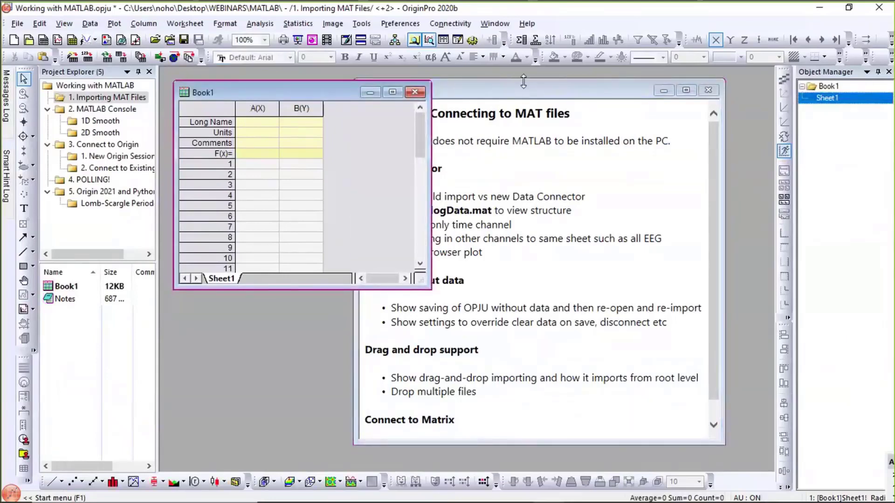
left_click(502, 86)
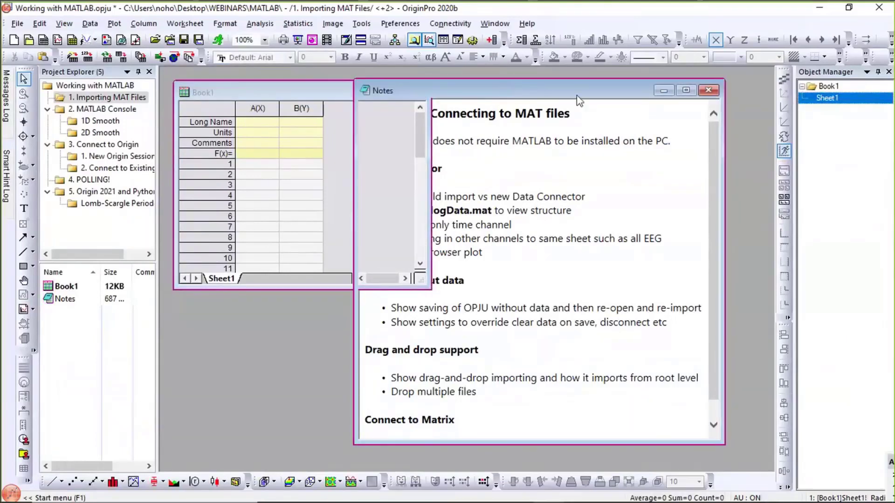
left_click_drag(577, 95, 667, 103)
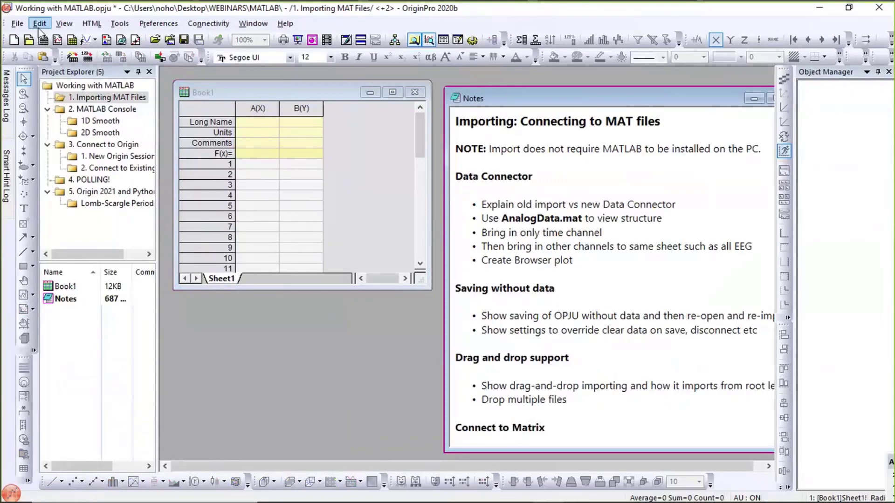
left_click(203, 89)
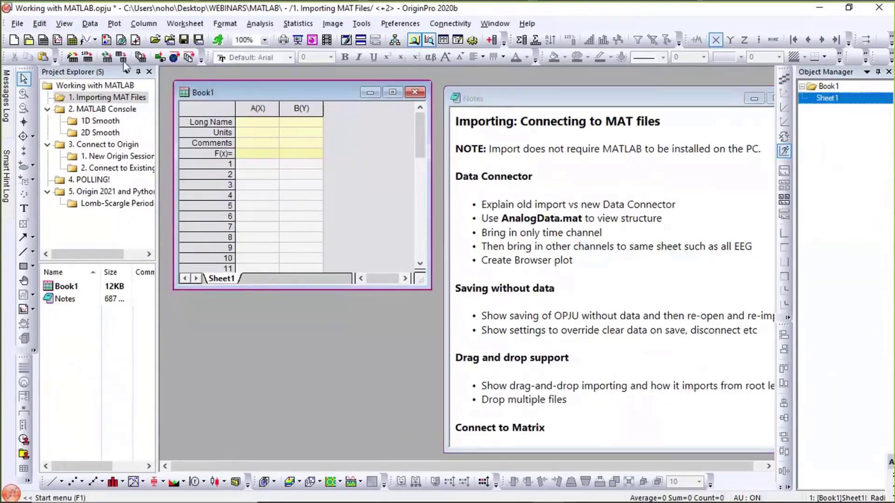
Step: Connect Book1 to the AnalogData MAT file with the MATLAB file connector
left_click(90, 23)
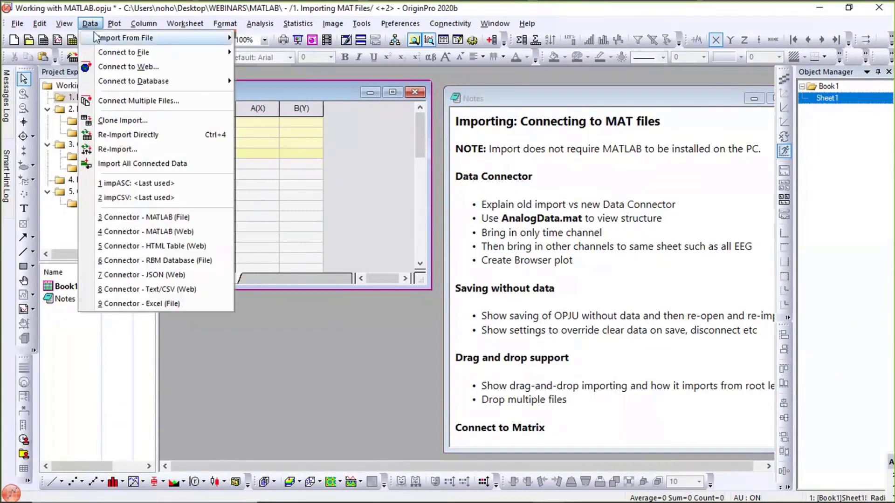
mouse_move(95, 38)
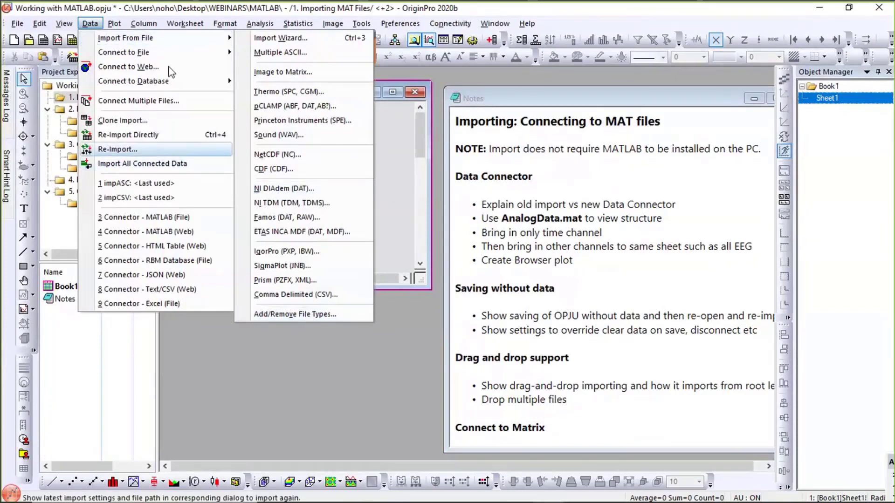
mouse_move(167, 55)
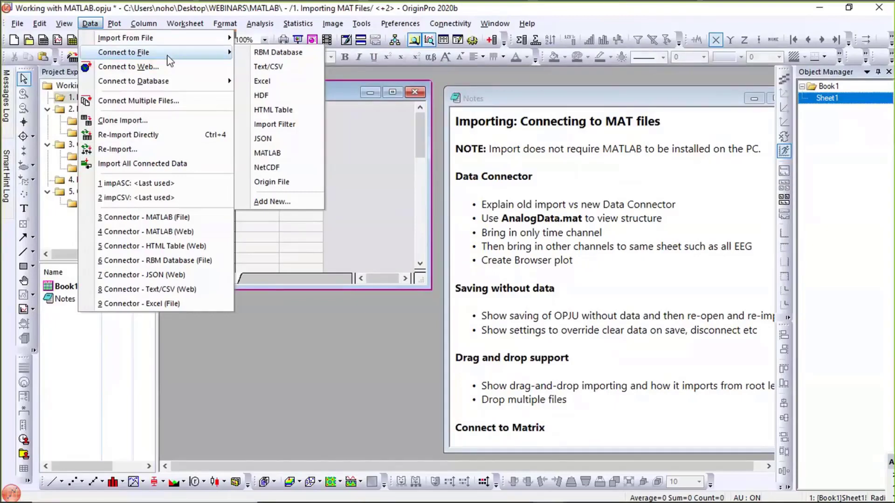
left_click(264, 157)
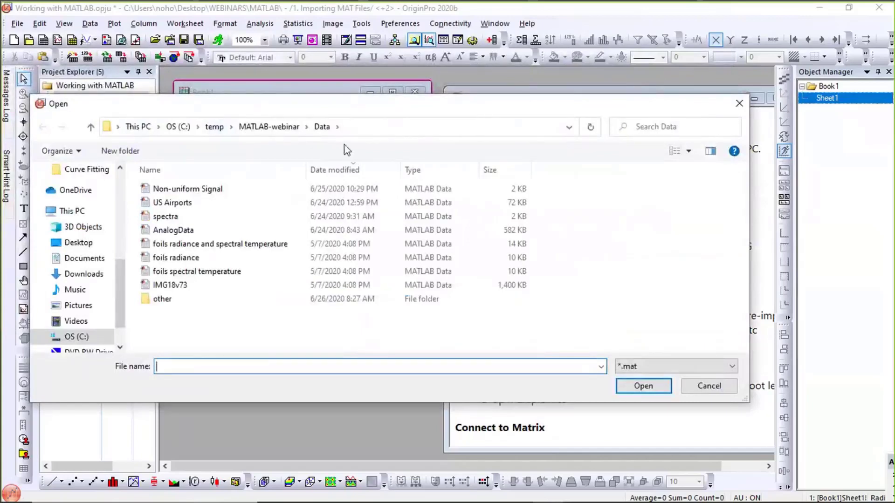
left_click(212, 238)
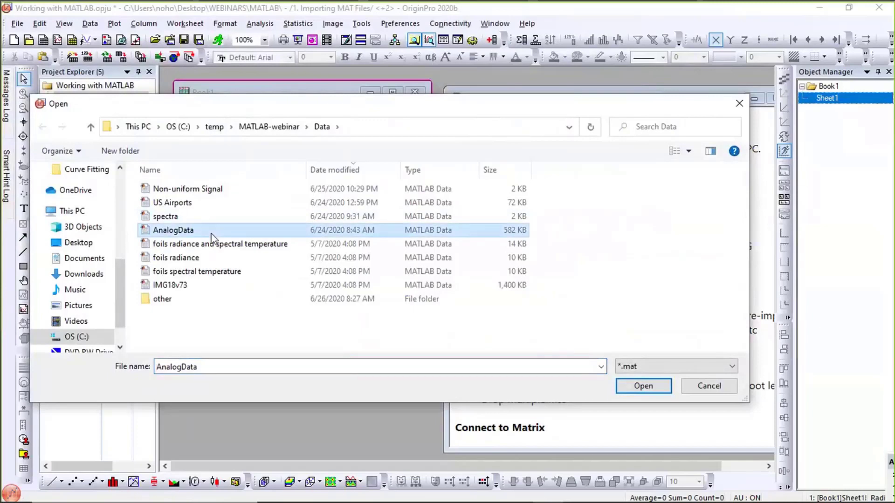
double_click(212, 236)
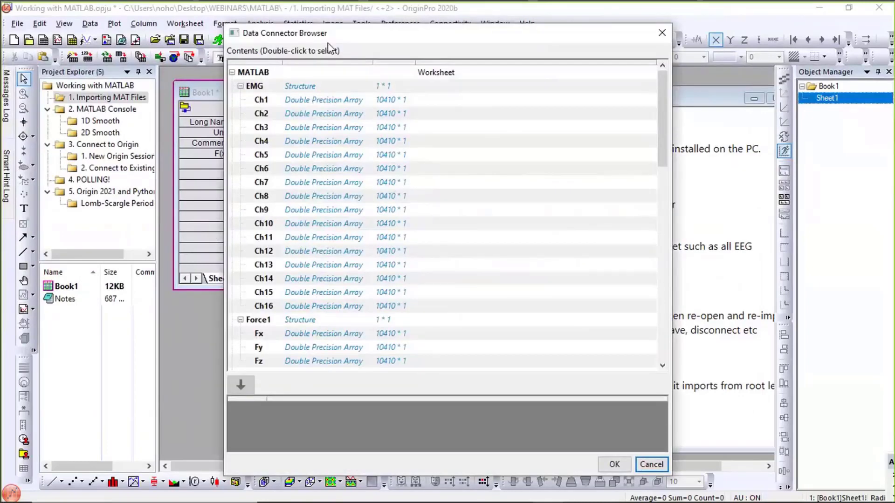
Step: Collapse the EMG, Force1–Force3, Info and Moment1–Moment3 structures in the MAT file's contents list
left_click_drag(328, 35, 289, 36)
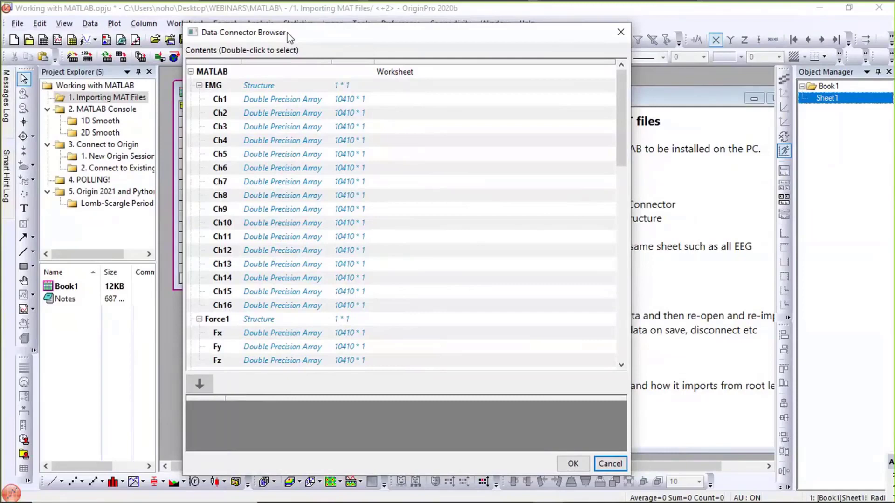
left_click(199, 88)
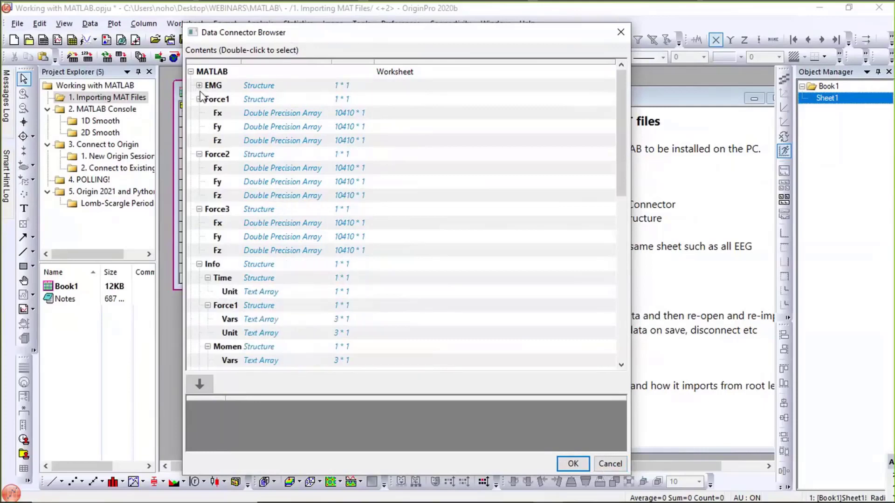
left_click(199, 99)
left_click(199, 113)
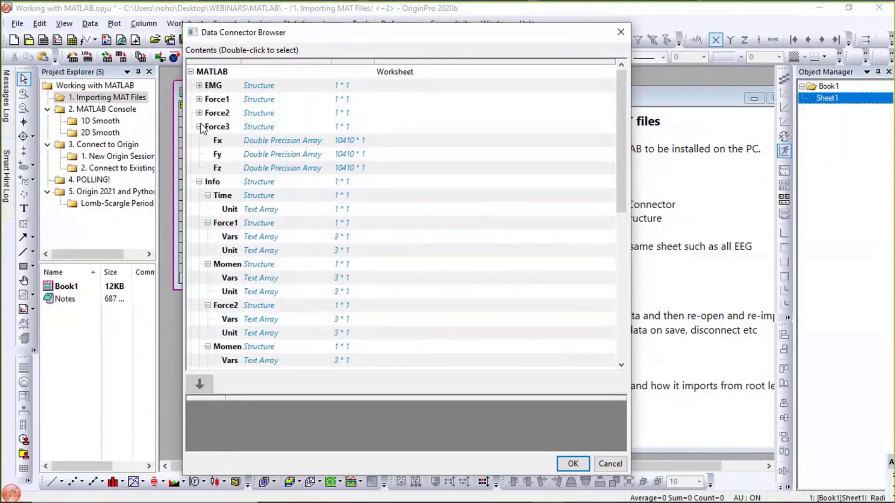
left_click(199, 127)
left_click(199, 140)
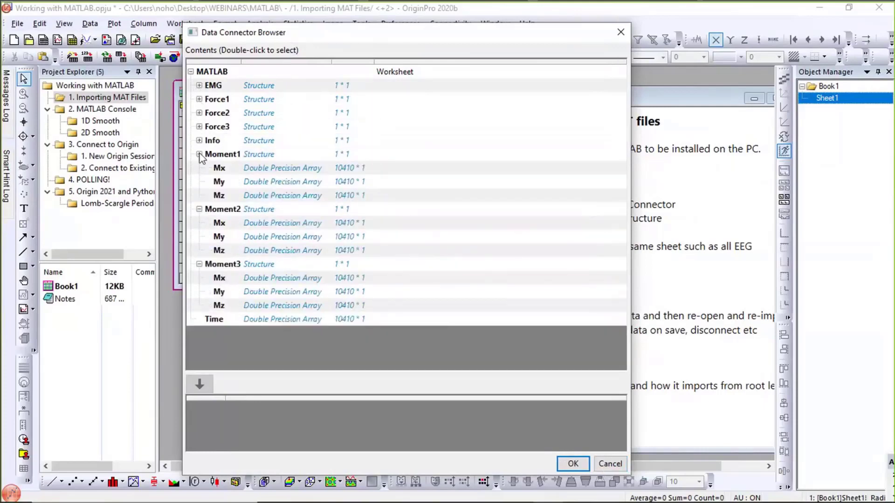
left_click(199, 154)
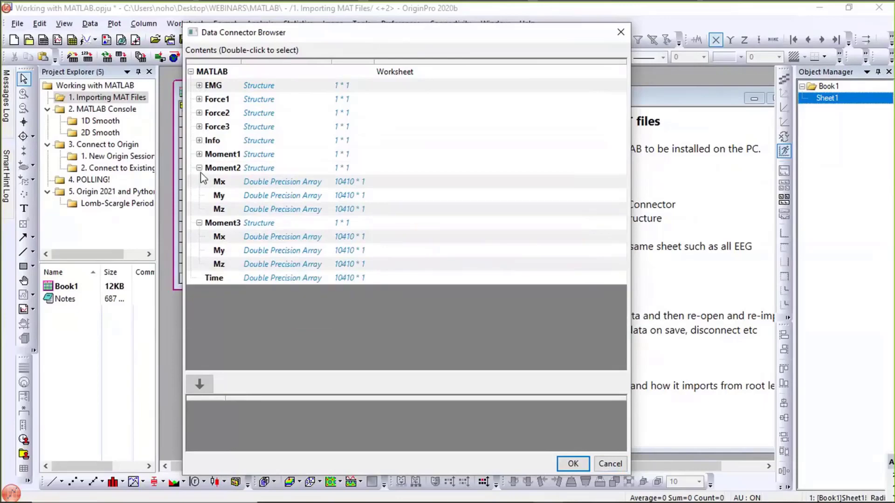
left_click(200, 172)
left_click(200, 222)
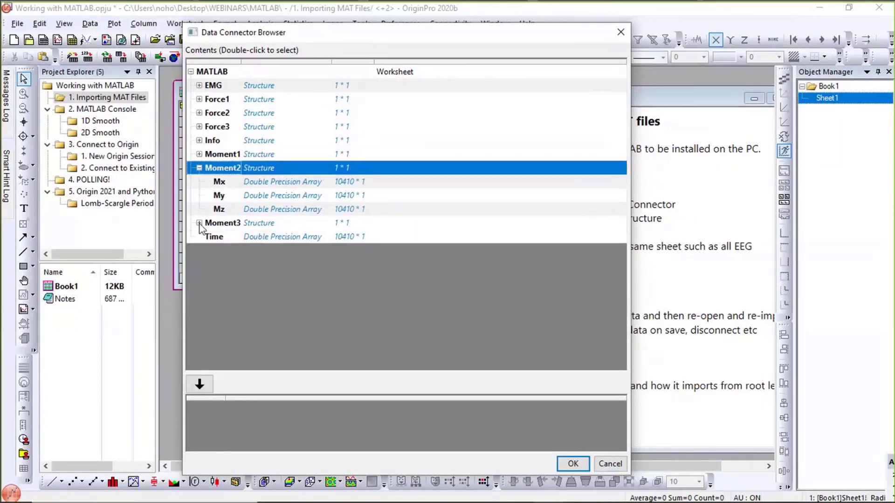
left_click(199, 168)
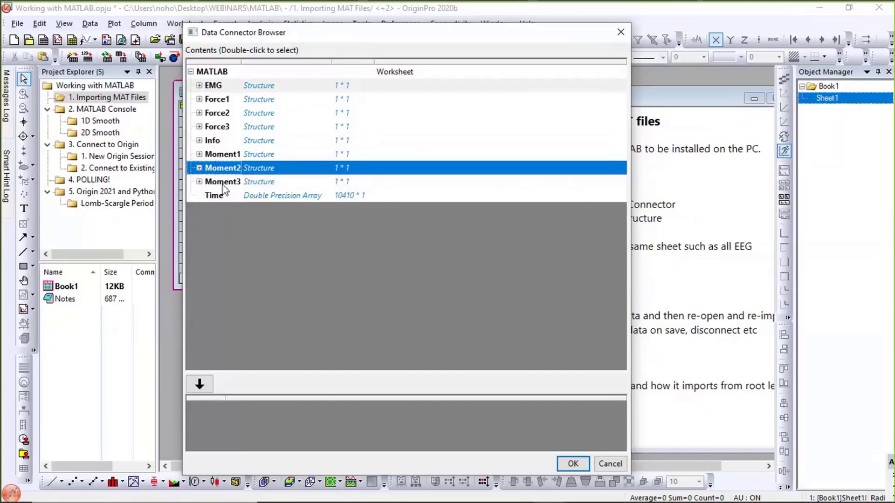
Step: Import only the Time array into Book1, and widen the workbook window and its data connector tree
double_click(252, 197)
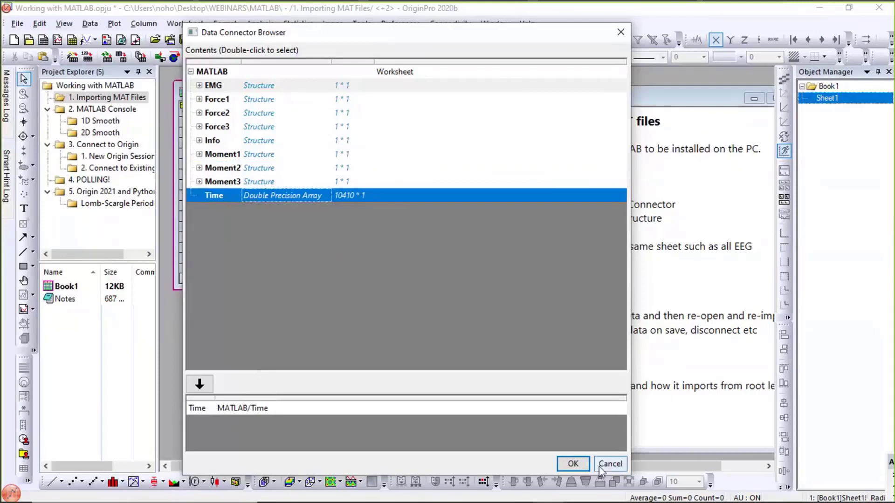
left_click(582, 467)
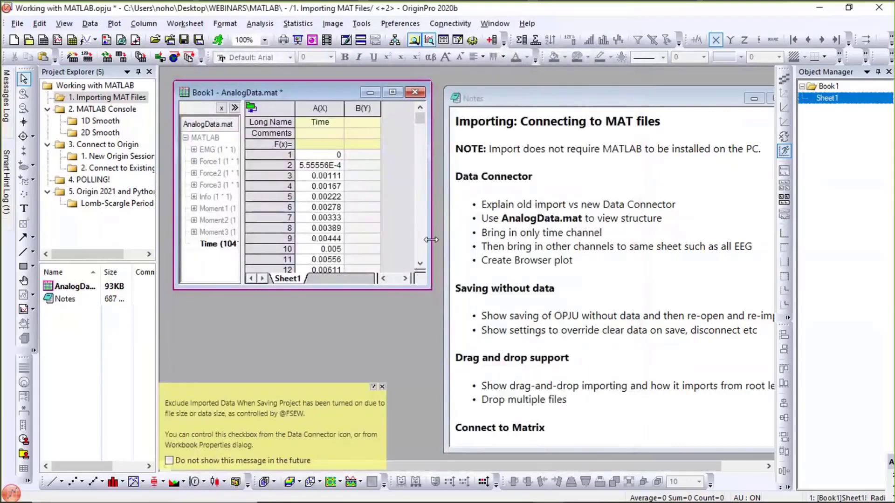
left_click_drag(651, 251, 651, 251)
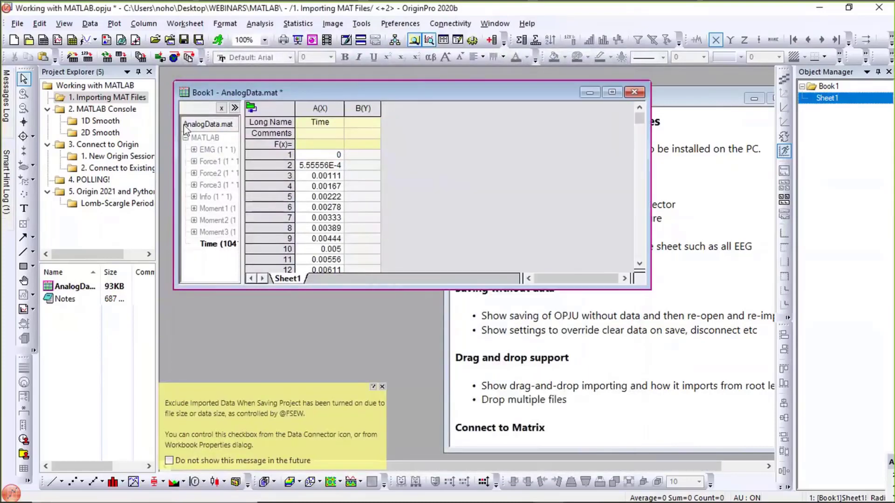
left_click_drag(240, 161, 297, 159)
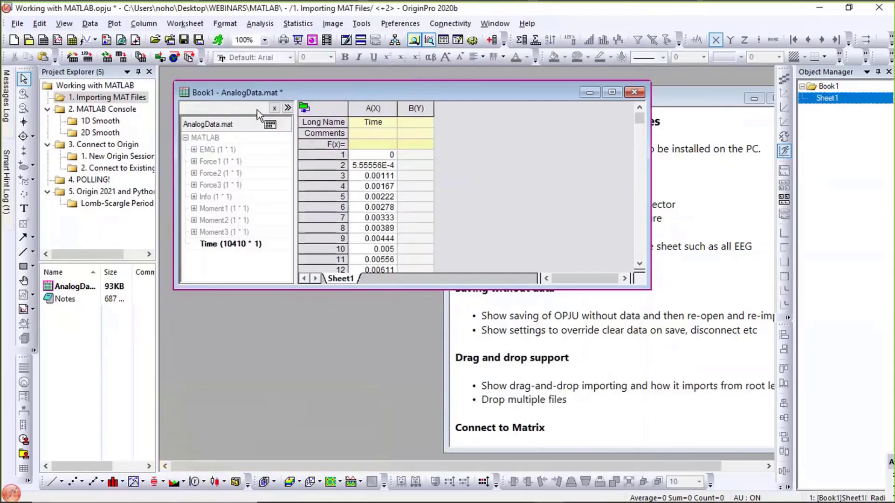
Step: Hide and show again the data connector tree in Book1, and make the workbook window taller
left_click(288, 108)
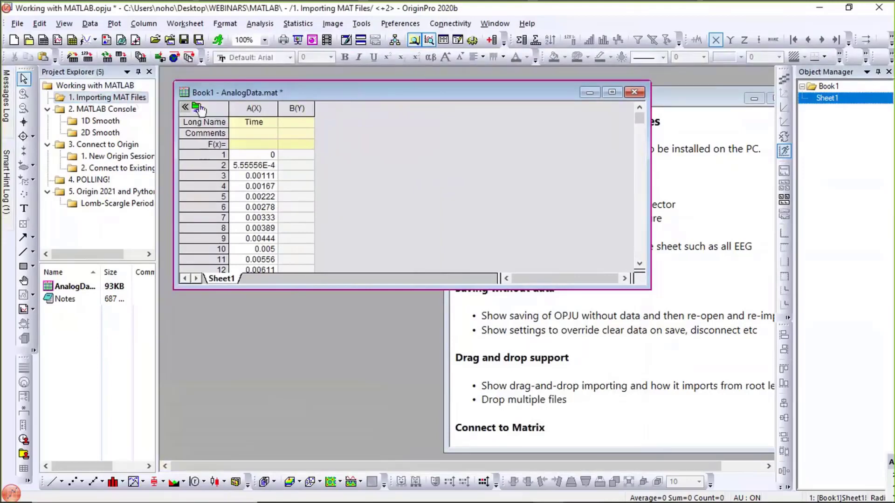
left_click(186, 108)
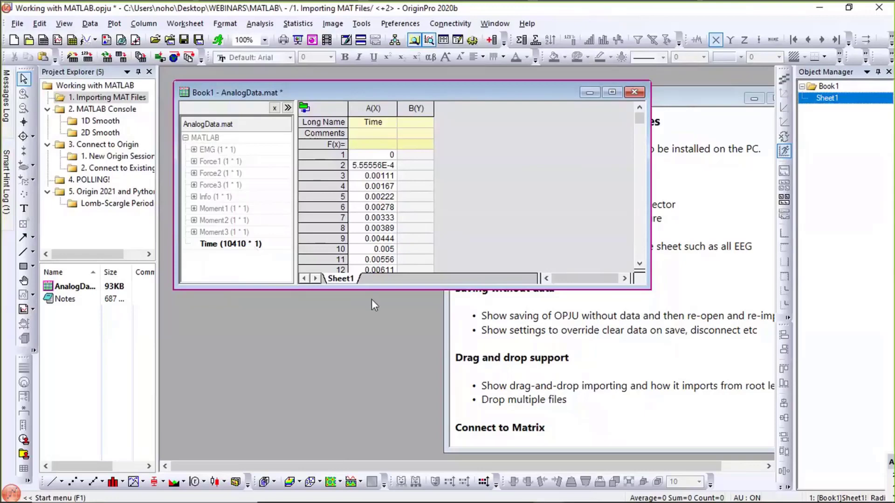
left_click_drag(366, 290, 364, 326)
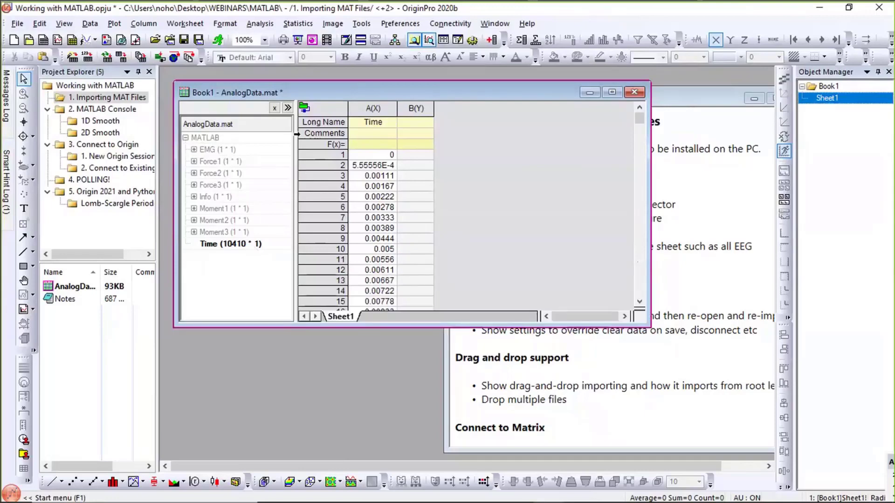
Step: Review the file path settings of the connector's data source and close them without changes
left_click(307, 110)
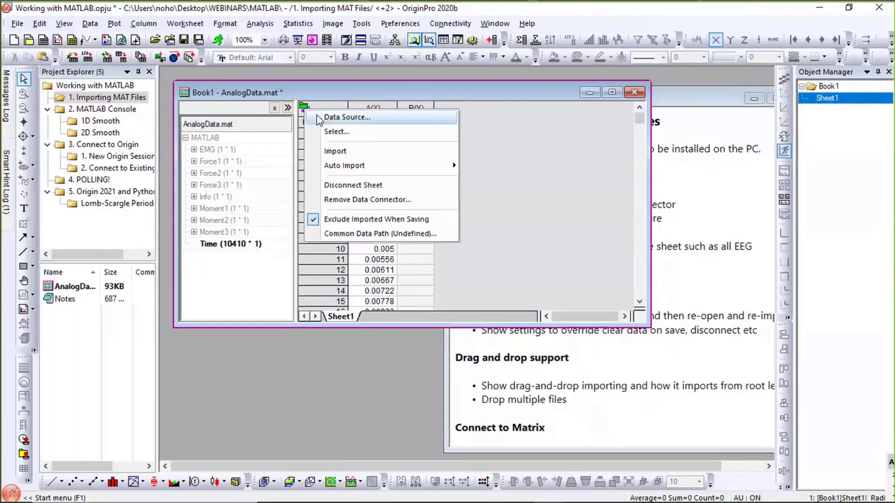
left_click(321, 120)
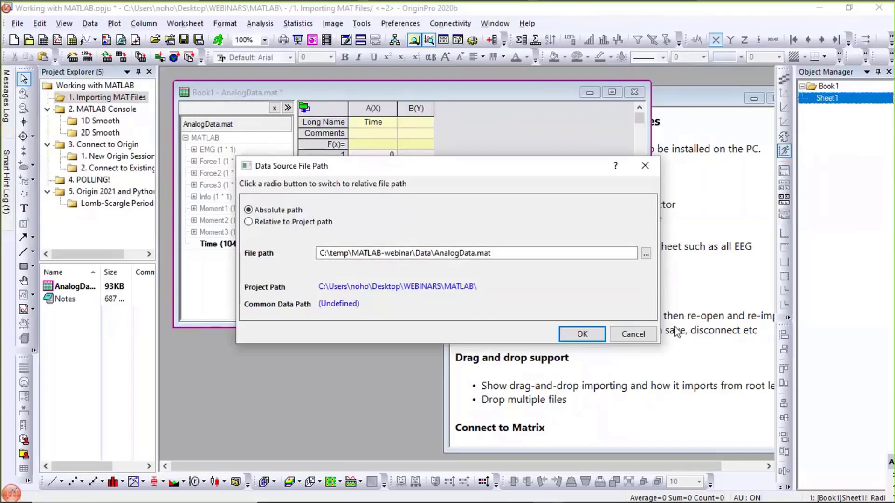
left_click(634, 334)
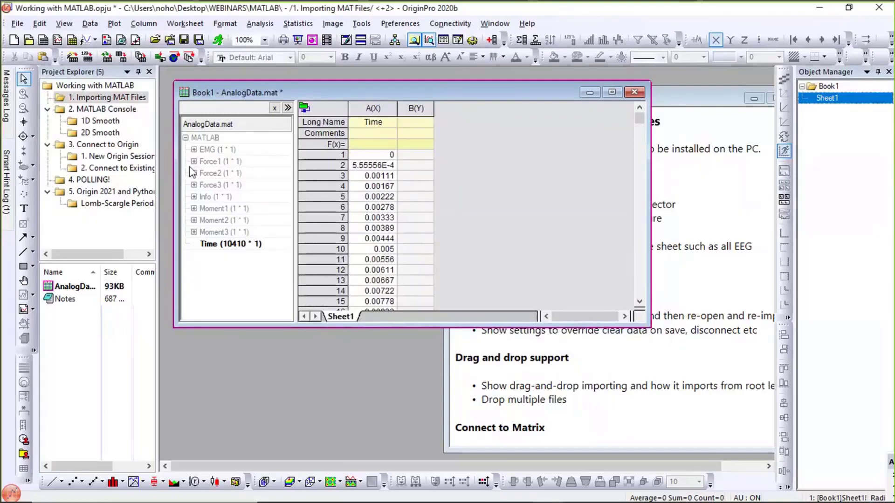
Step: Add all channels of the EMG structure to the active sheet beside Time, and widen the Book1 window
left_click(195, 150)
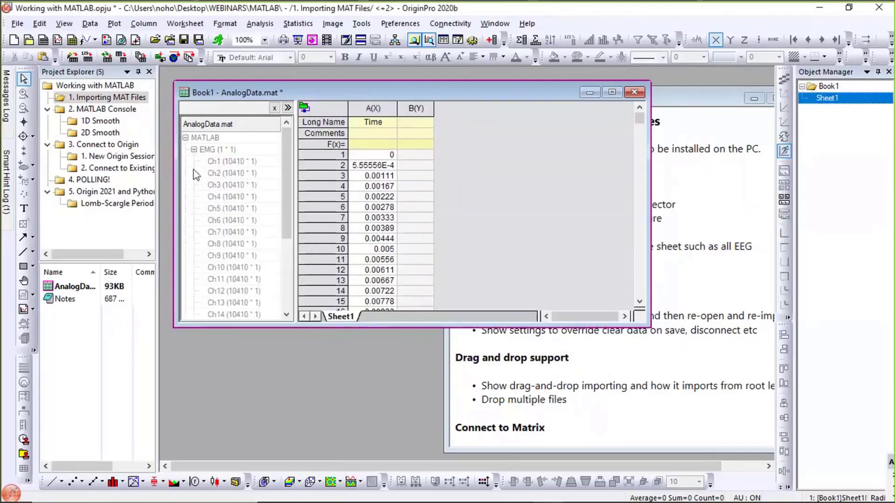
left_click(228, 149)
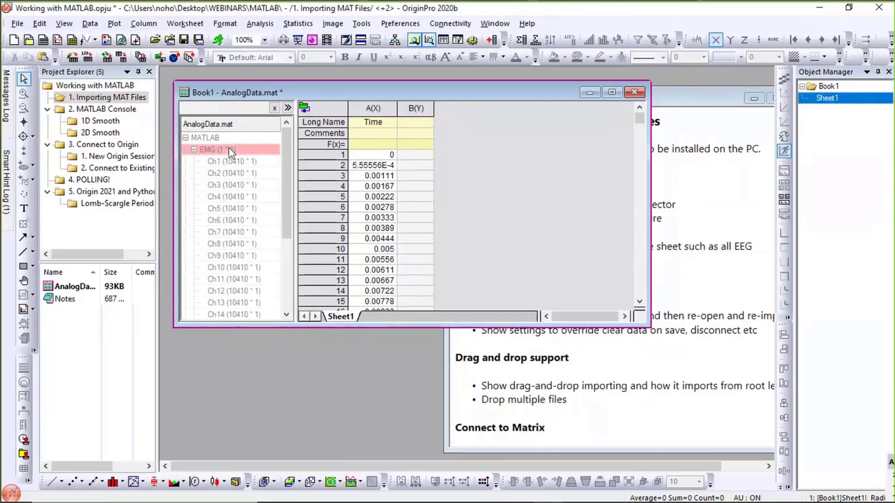
right_click(229, 148)
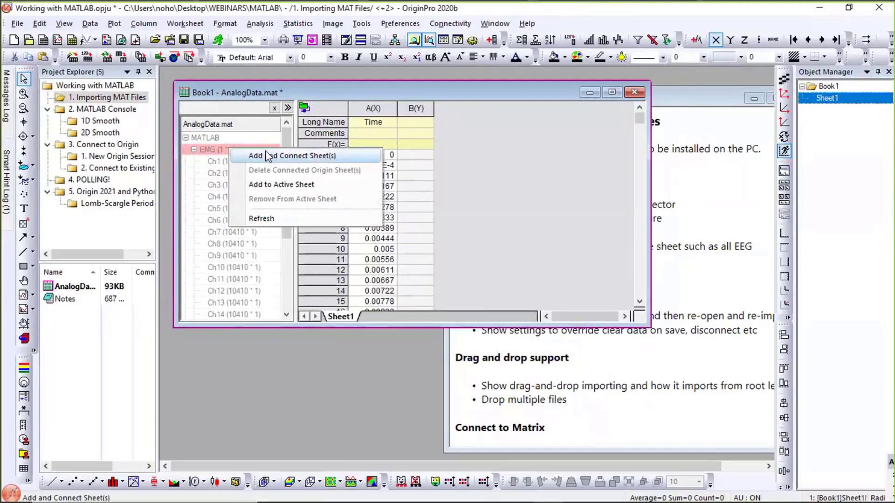
left_click(268, 184)
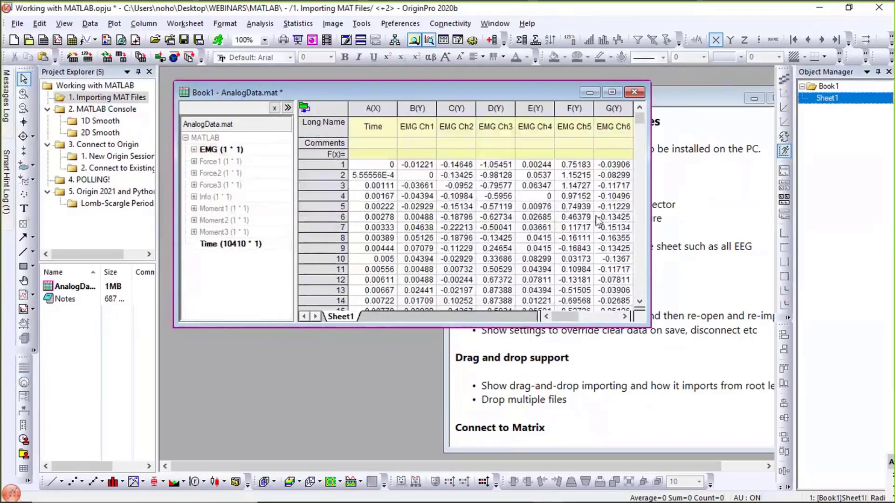
left_click_drag(650, 210, 773, 227)
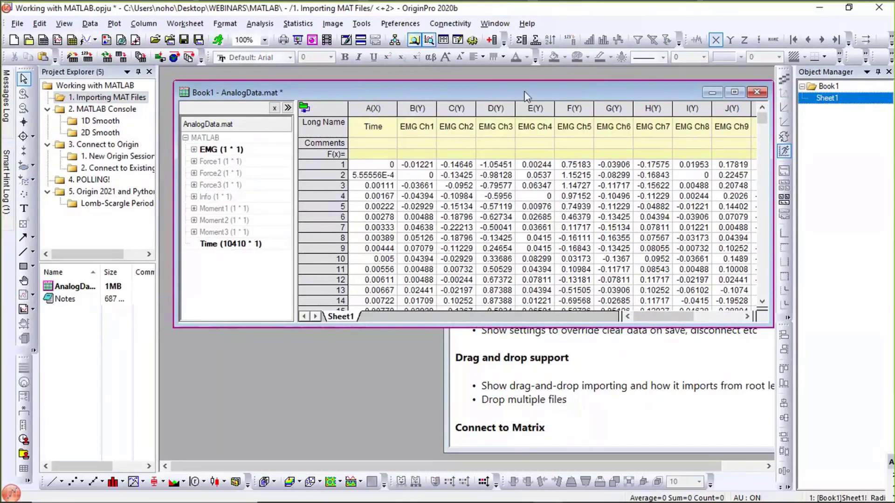
Step: Plot the whole worksheet as a Color Lines browser graph
left_click(342, 105)
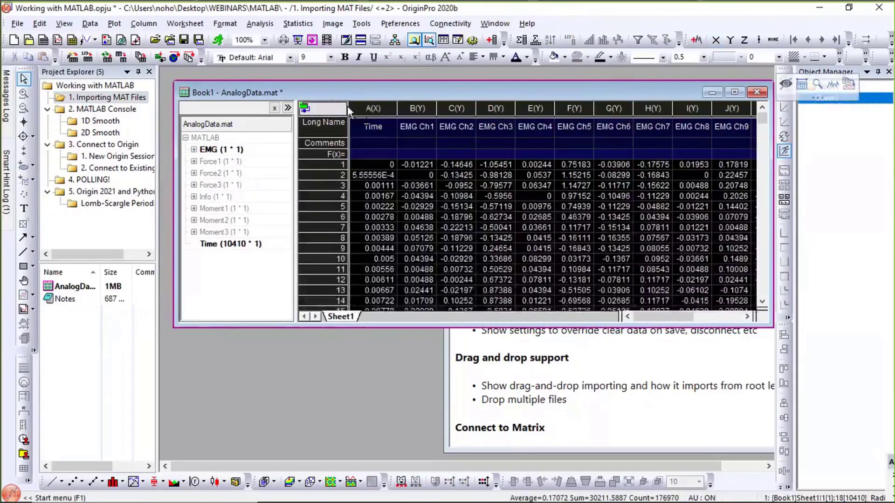
left_click(114, 24)
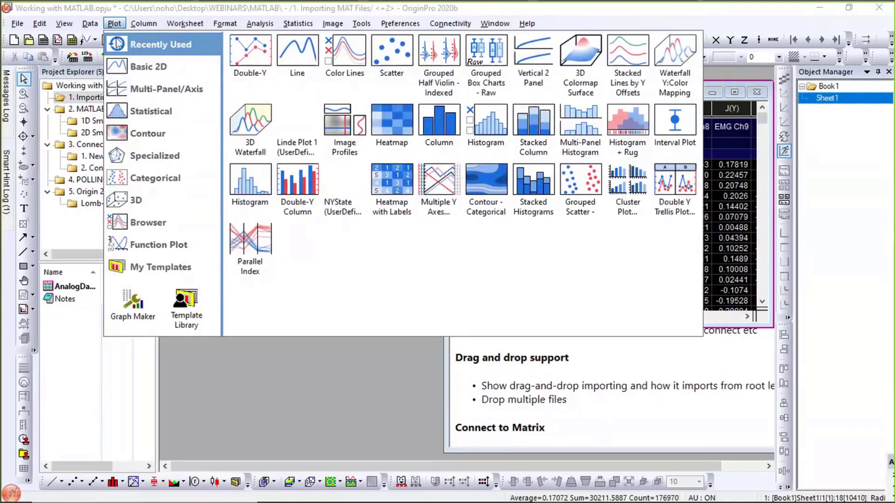
mouse_move(145, 228)
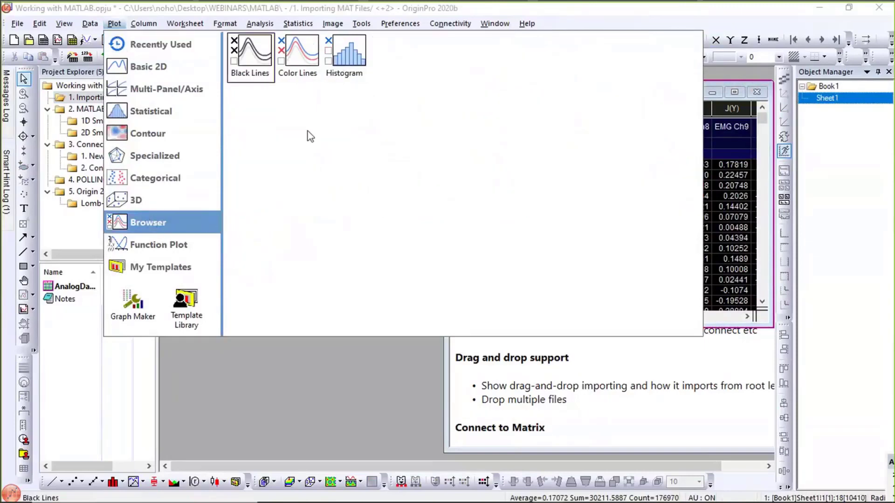
left_click(303, 52)
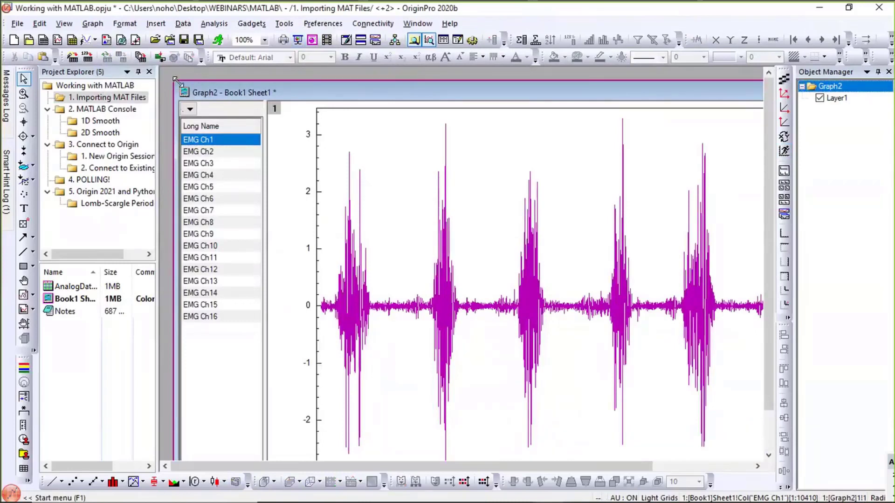
Step: Examine the EMG channels one at a time in the browser graph, from EMG Ch1 down to EMG Ch14
double_click(228, 126)
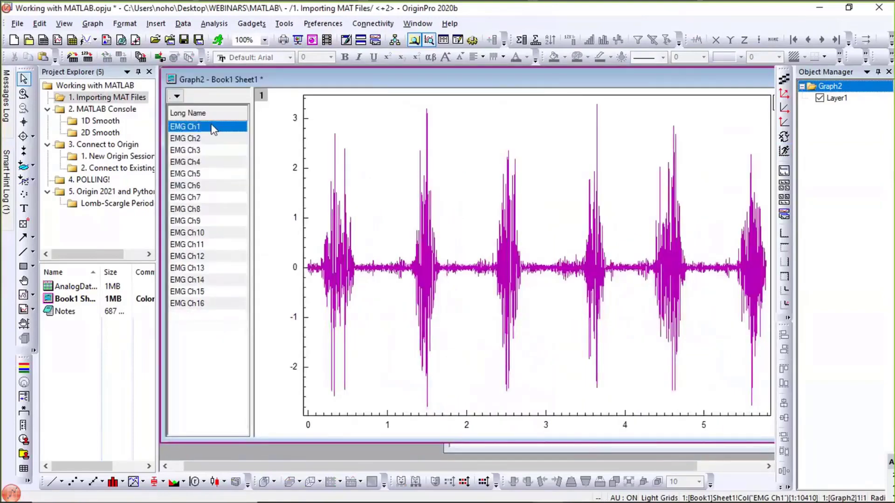
key("Down")
key("Down")
key("Down")
key("Down")
key("Down")
key("Down")
key("Down")
key("Down")
key("Down")
key("Down")
key("Down")
key("Down")
key("Down")
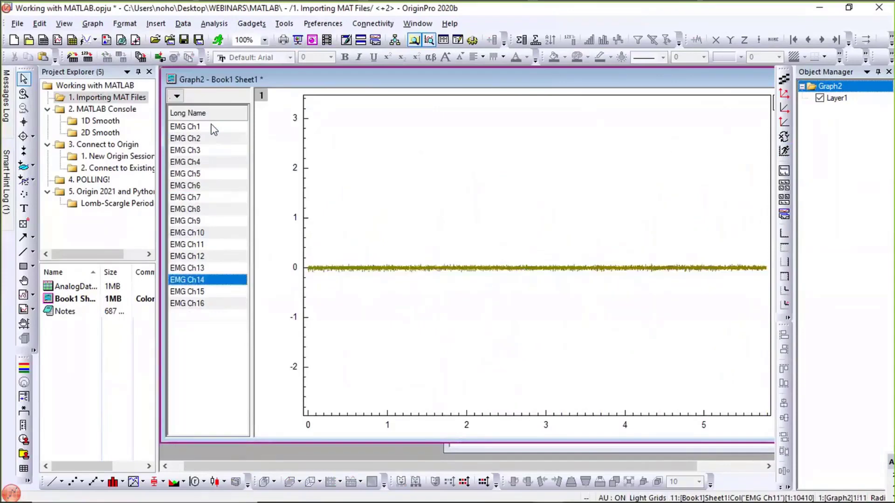
Step: Show every 5th channel in the browser graph as stacked lines by Y offset, with auto rescale in the Y direction
left_click(177, 97)
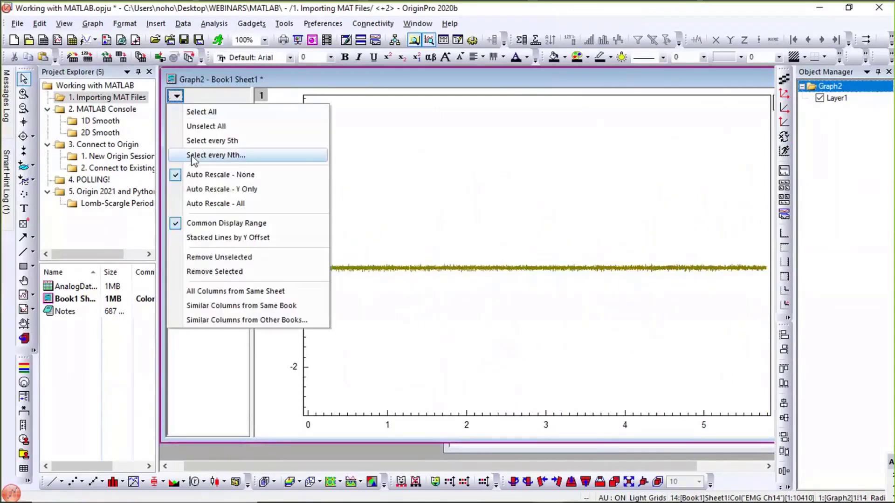
left_click(201, 140)
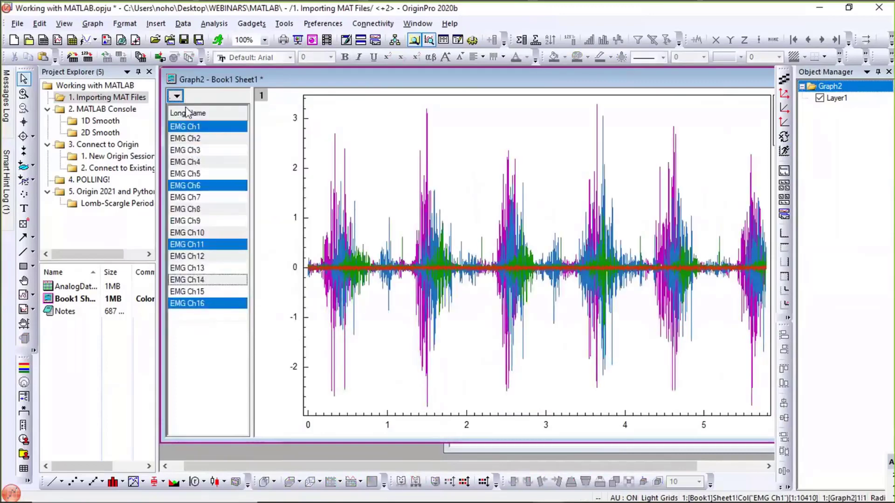
left_click(176, 97)
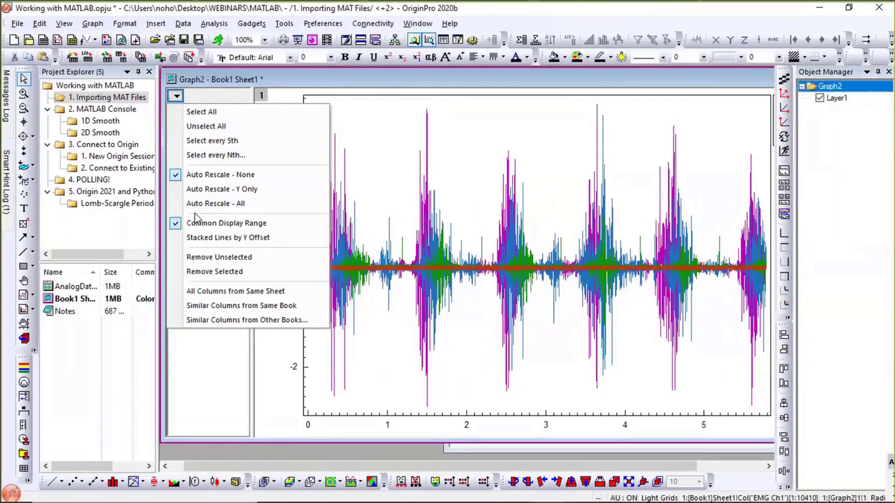
left_click(196, 238)
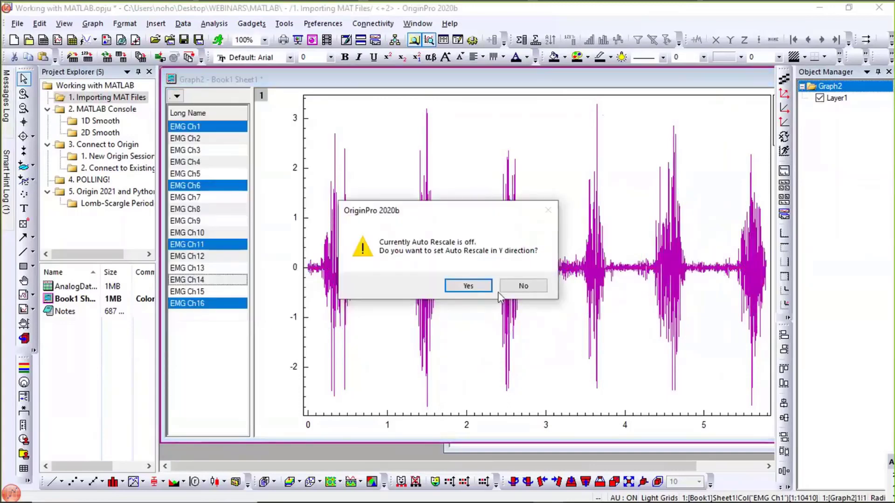
left_click(468, 286)
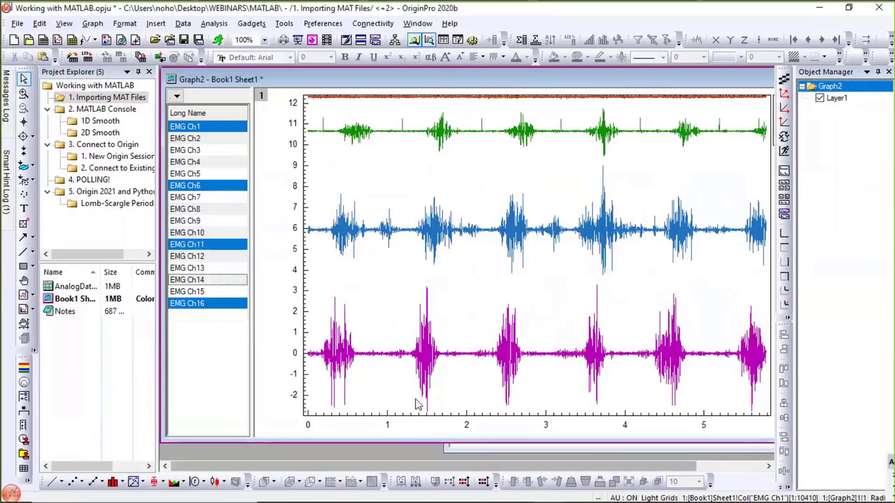
Step: Display all channels from EMG Ch1 through EMG Ch16 together in the stacked browser graph
left_click(224, 132)
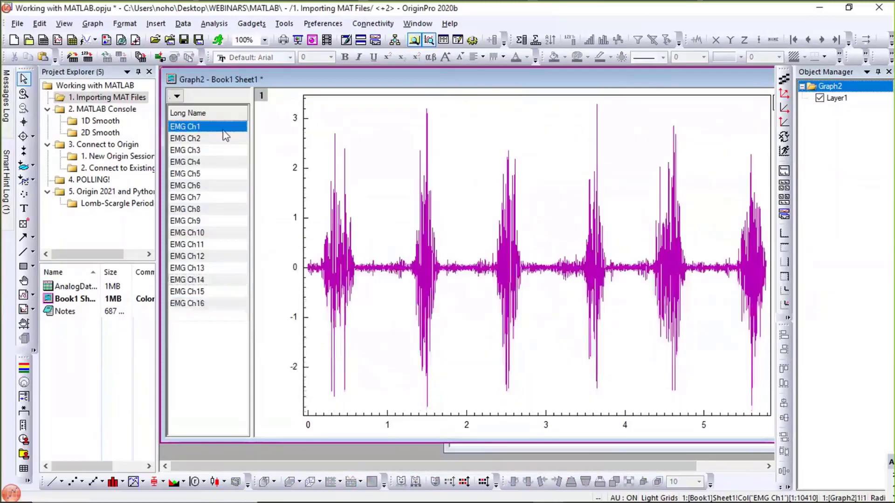
left_click(210, 304, "shift")
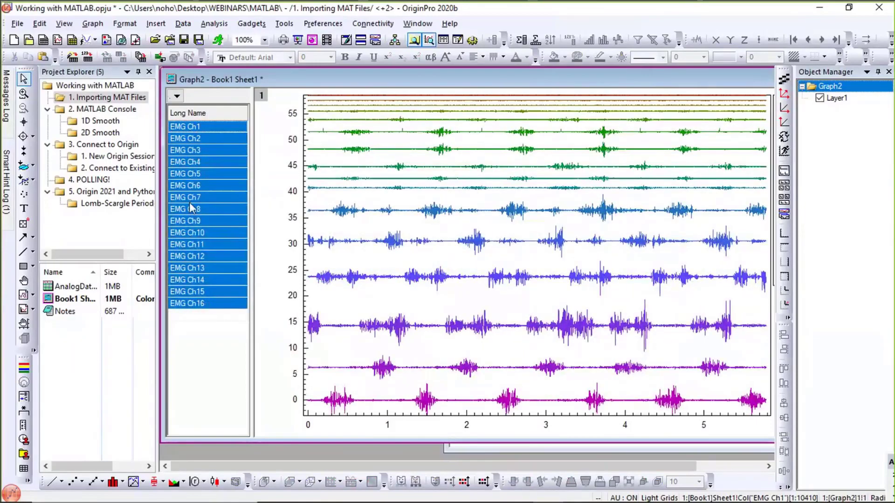
Step: Show only EMG Ch1, EMG Ch6 and EMG Ch13 together in the stacked browser graph
left_click(200, 132)
left_click(209, 186, "ctrl")
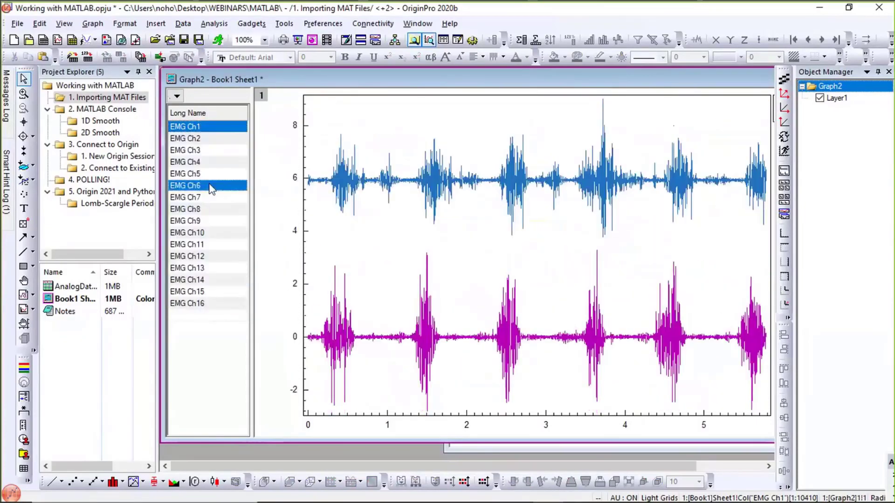
left_click(212, 269, "ctrl")
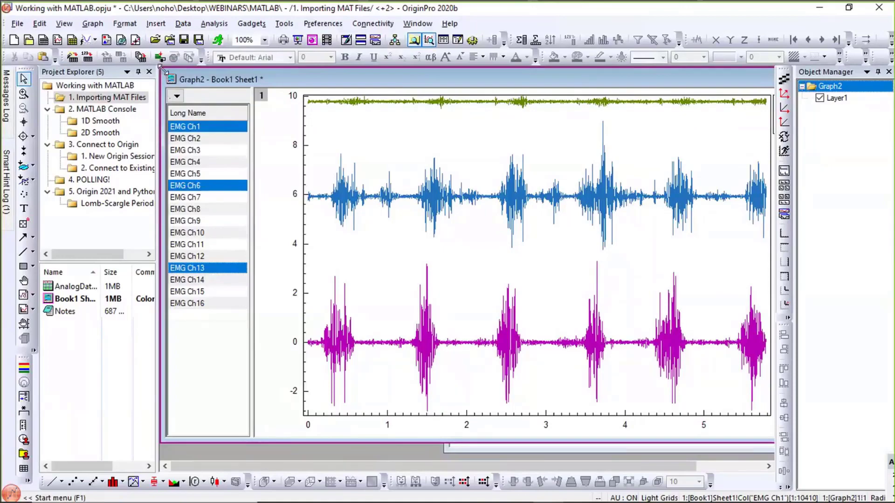
Step: Move the browser graph aside, activate the AnalogData workbook and save the project as test in the MATLAB folder
double_click(209, 130)
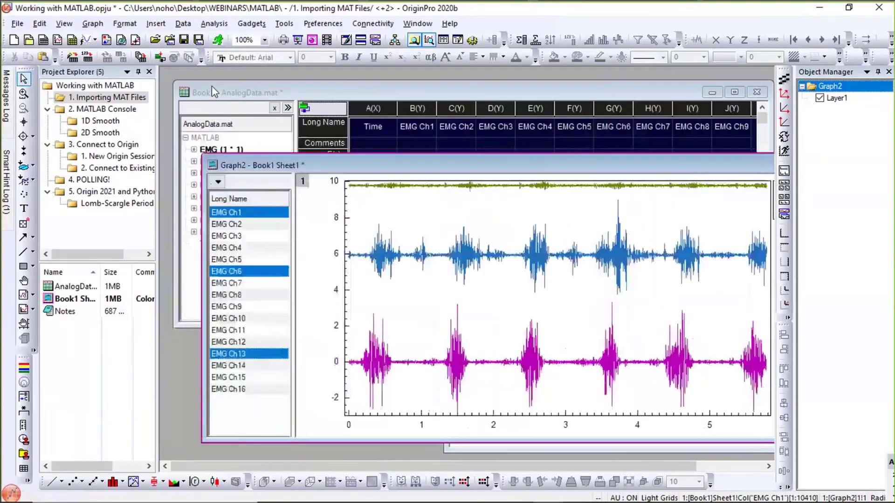
left_click(26, 23)
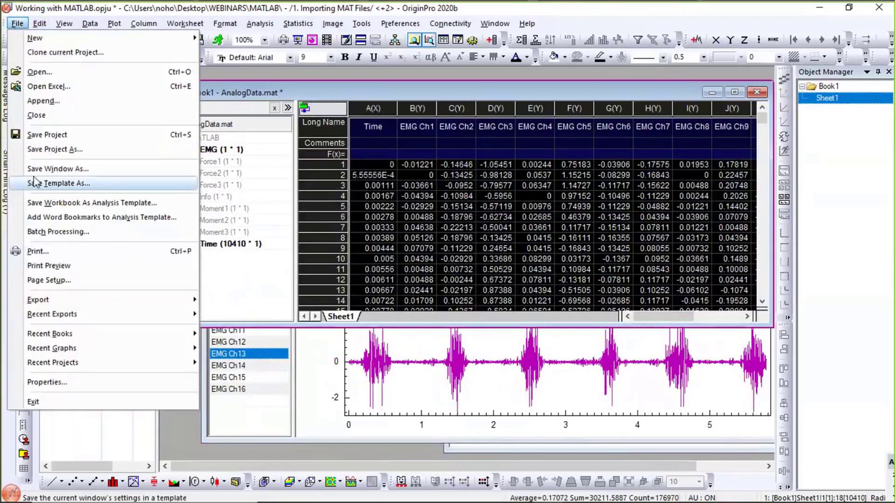
left_click(36, 155)
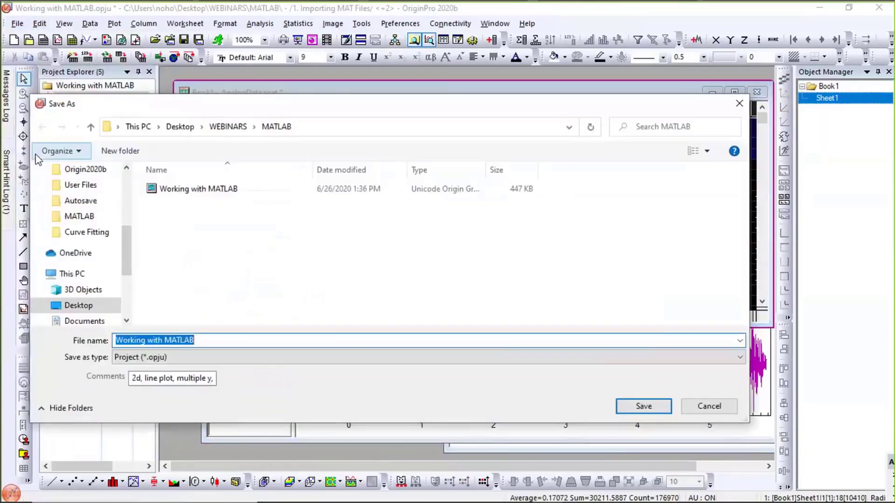
type("test")
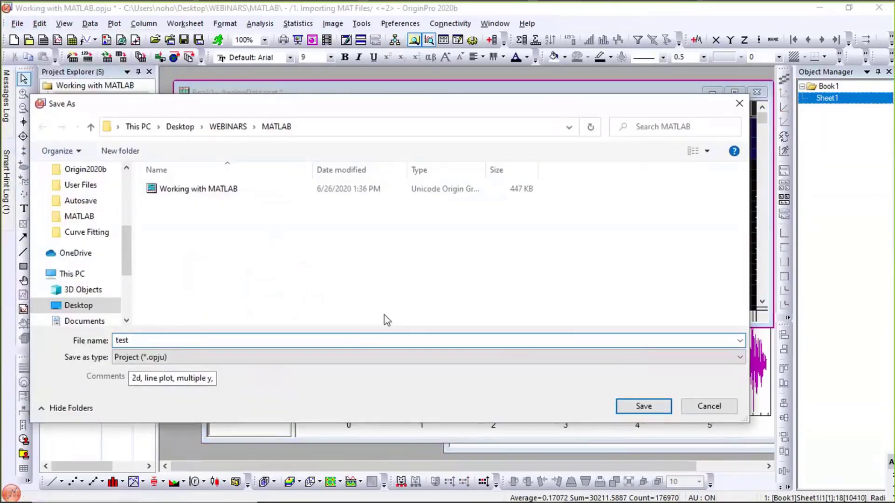
left_click(647, 405)
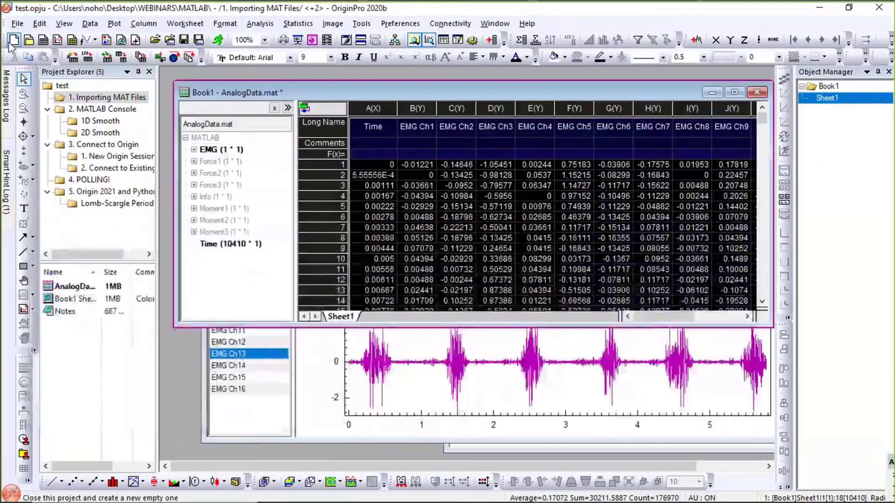
Step: Close the project by starting a new empty one, and reopen test from the recent projects
left_click(14, 40)
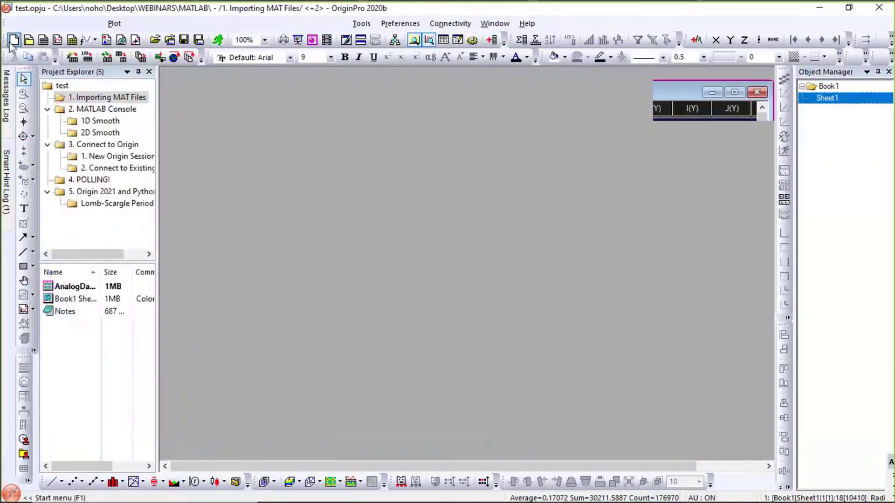
left_click(17, 24)
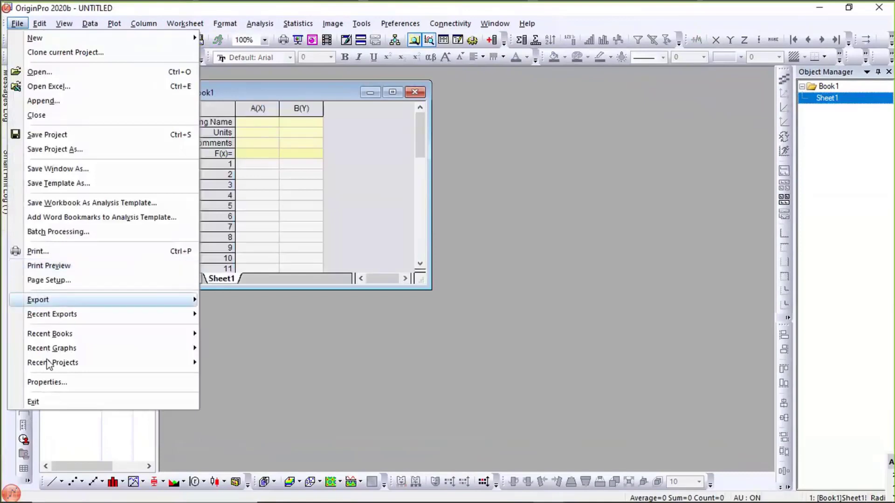
mouse_move(50, 363)
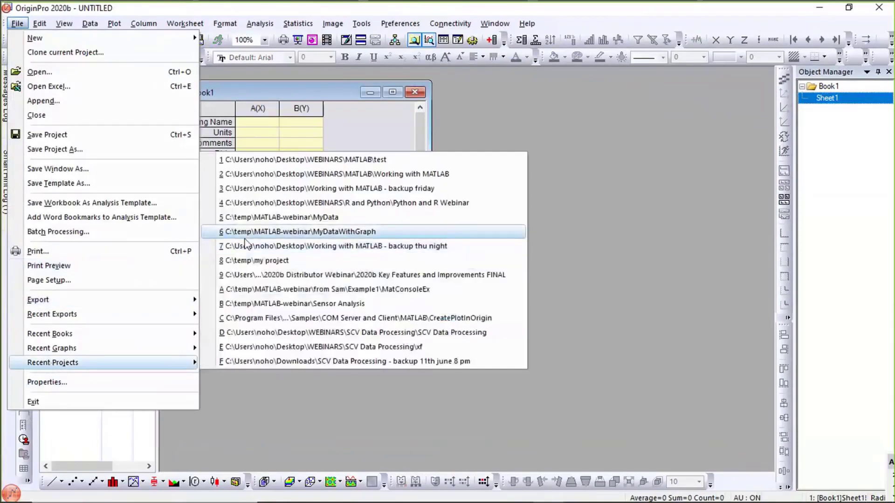
left_click(254, 160)
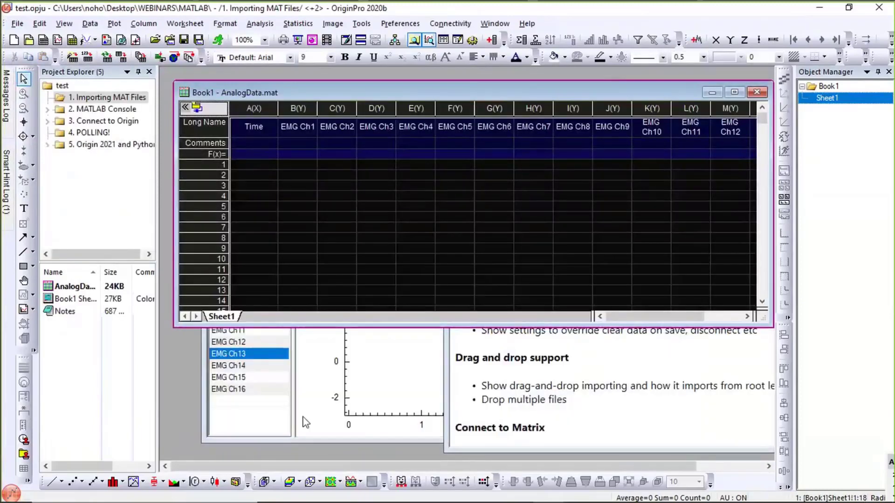
Step: Examine the reopened browser graph and the data connector options of the AnalogData worksheet, including Exclude Imported When Saving
left_click(300, 441)
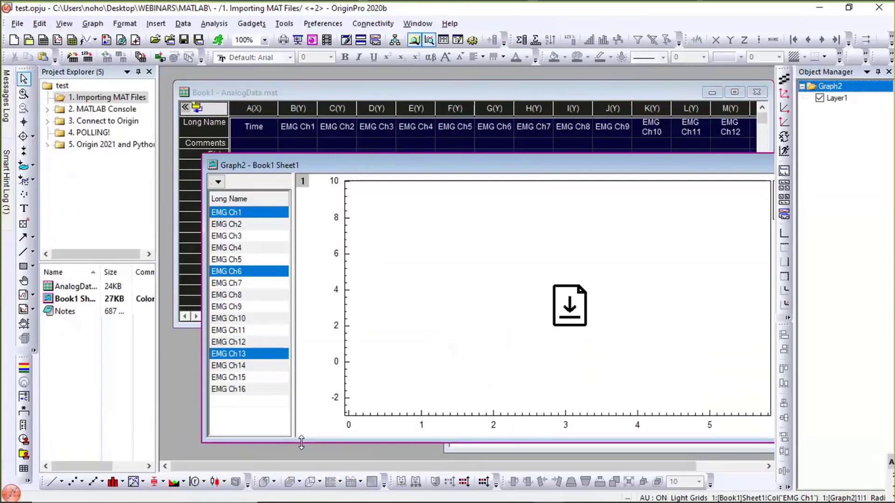
left_click(211, 96)
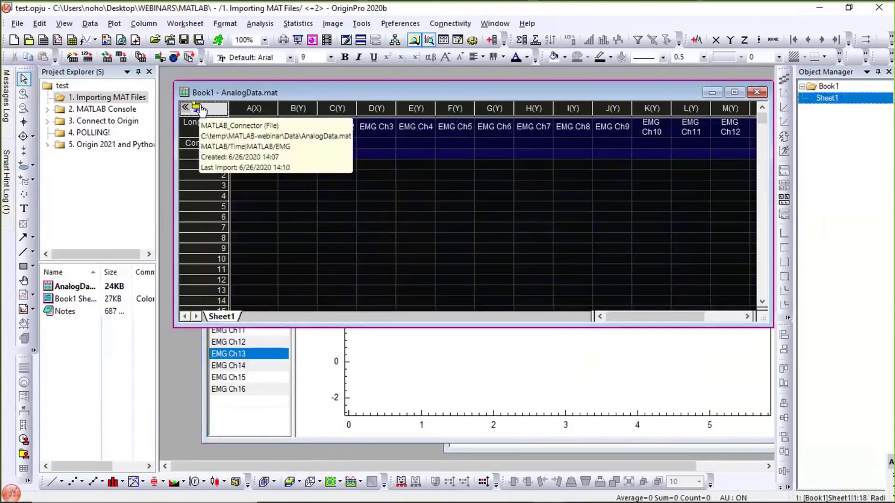
left_click(201, 111)
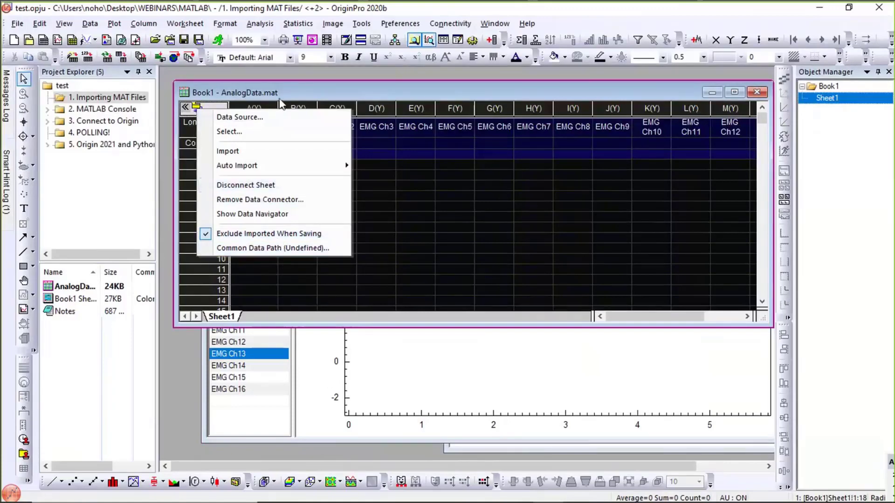
left_click(282, 103)
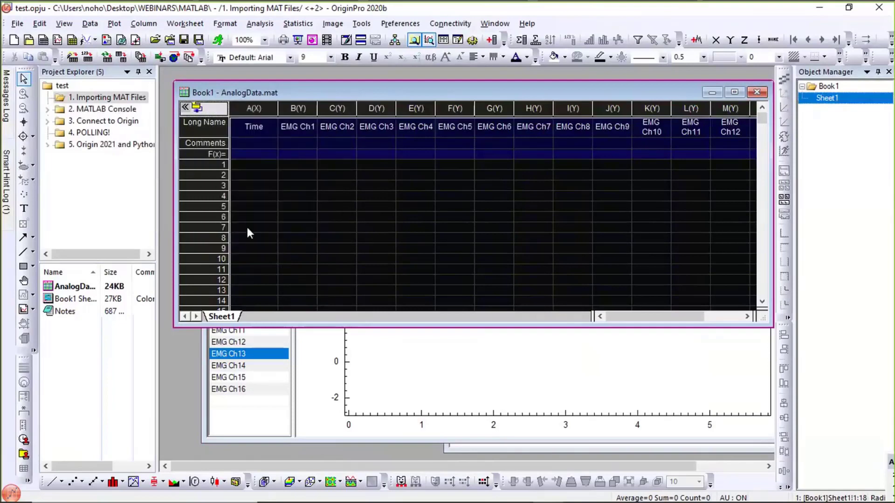
mouse_move(192, 105)
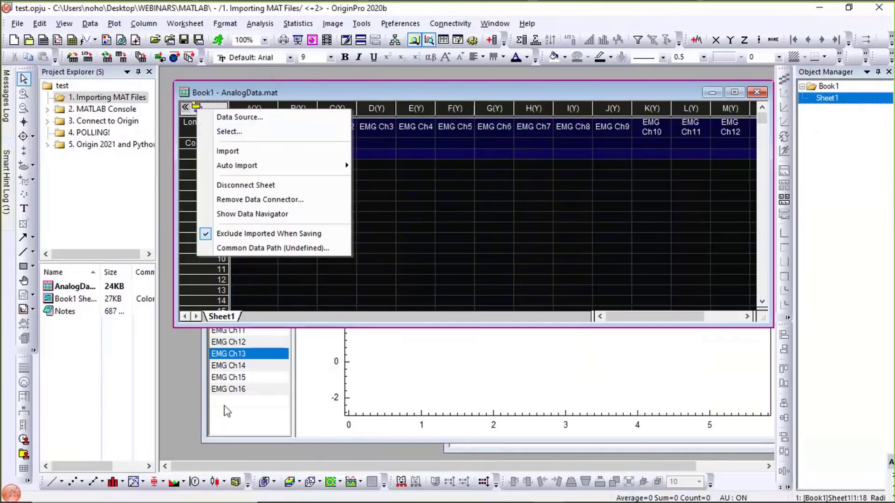
Step: Re-import the excluded MAT data from the browser graph's import placeholder and bring the AnalogData workbook forward
left_click(219, 438)
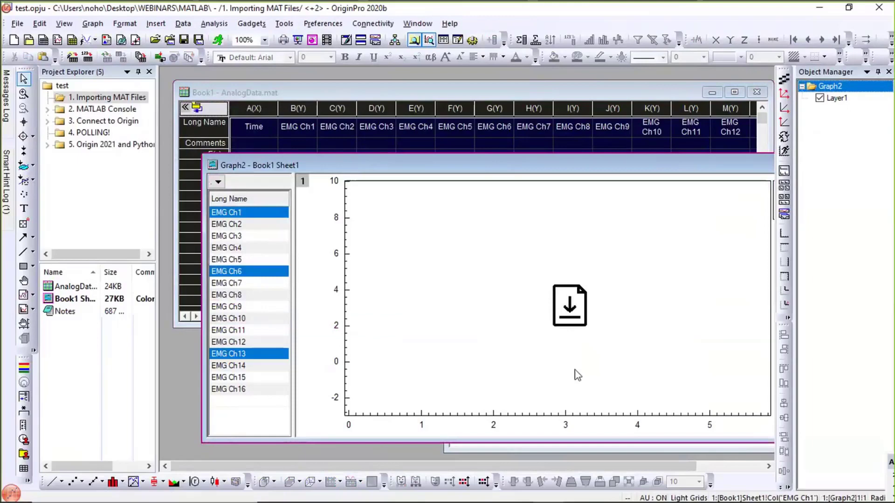
left_click(579, 309)
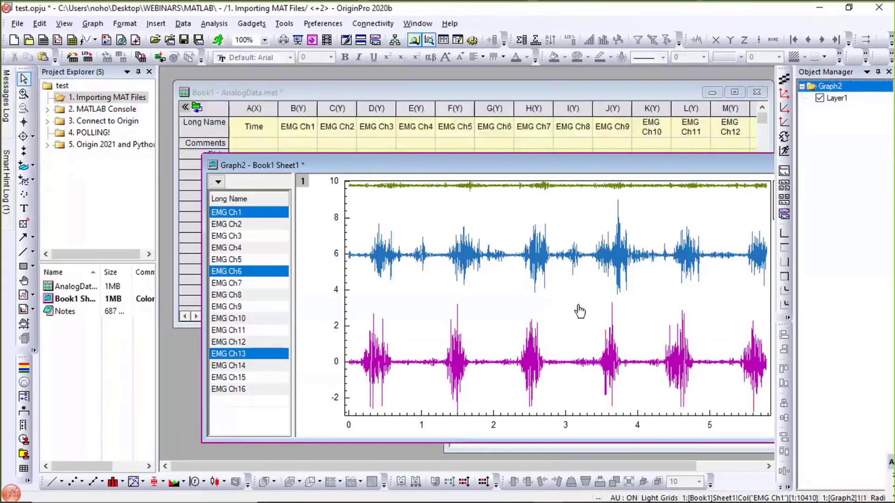
left_click(380, 91)
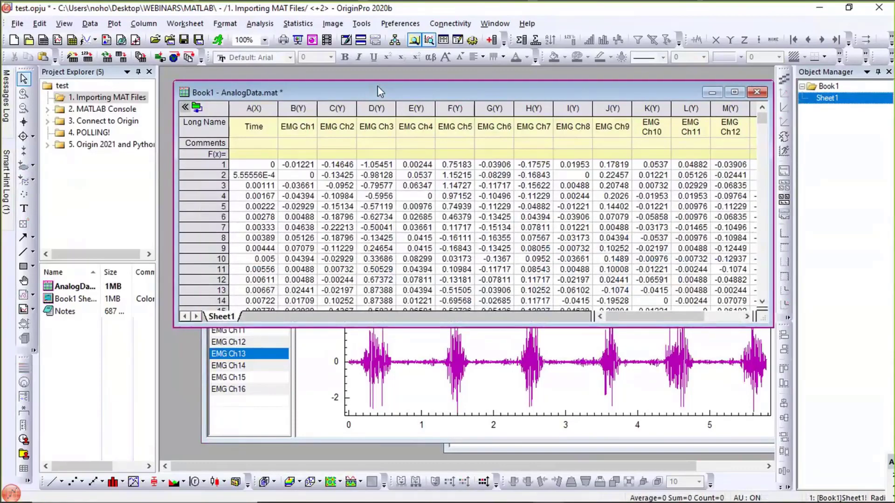
Step: Reopen the recent Working with MATLAB project without saving changes to test, and open its 1. Importing MAT Files folder
left_click(17, 27)
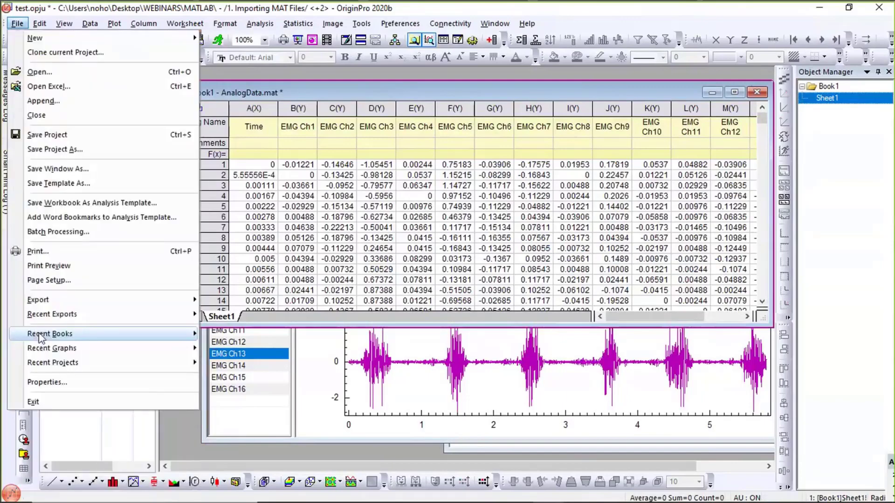
mouse_move(53, 364)
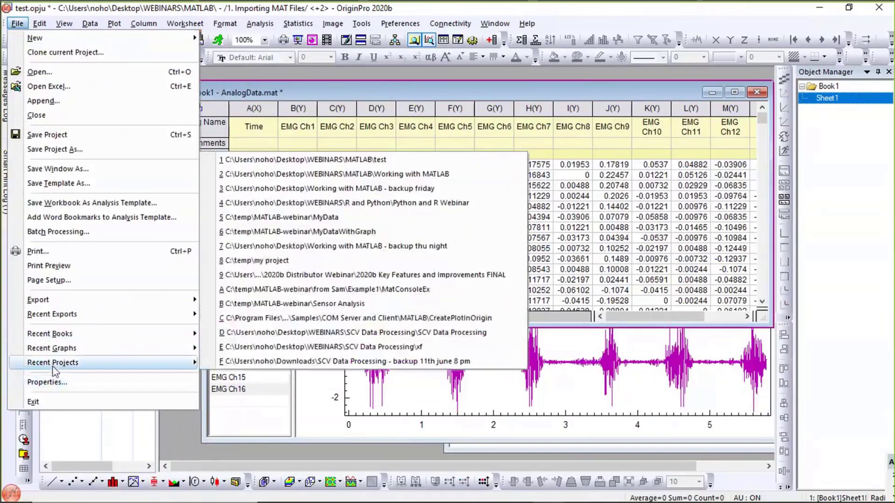
left_click(301, 174)
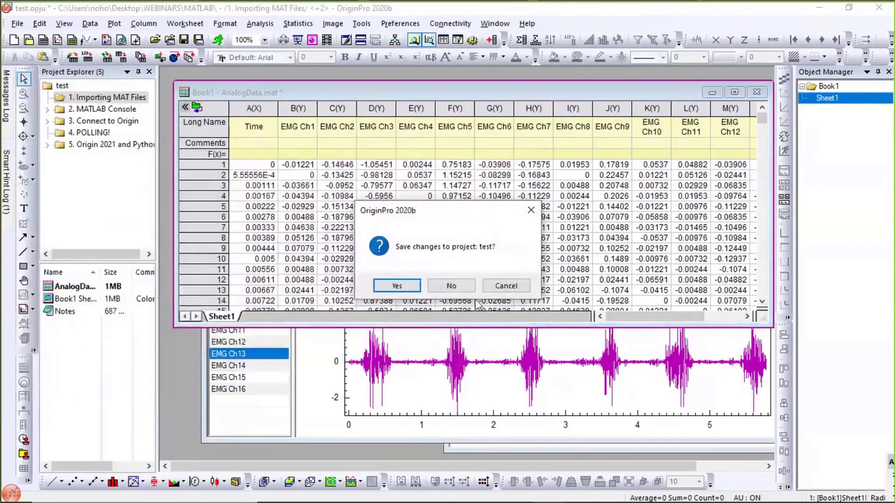
left_click(460, 287)
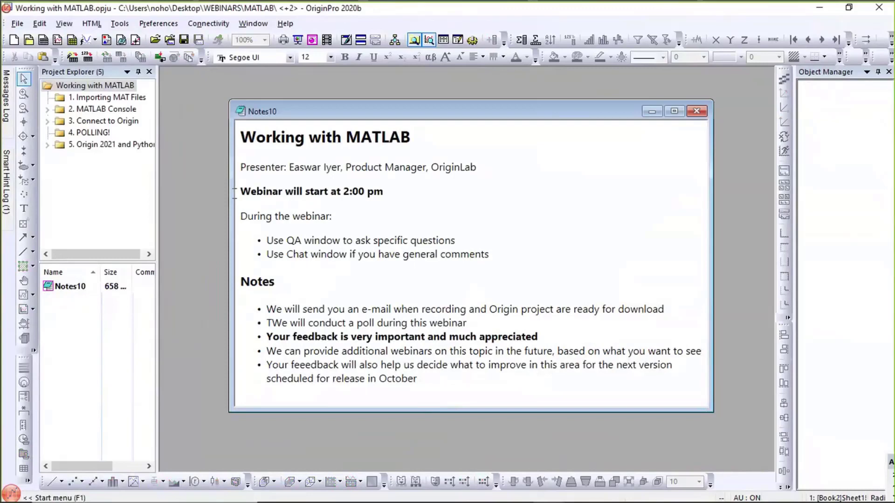
left_click(77, 99)
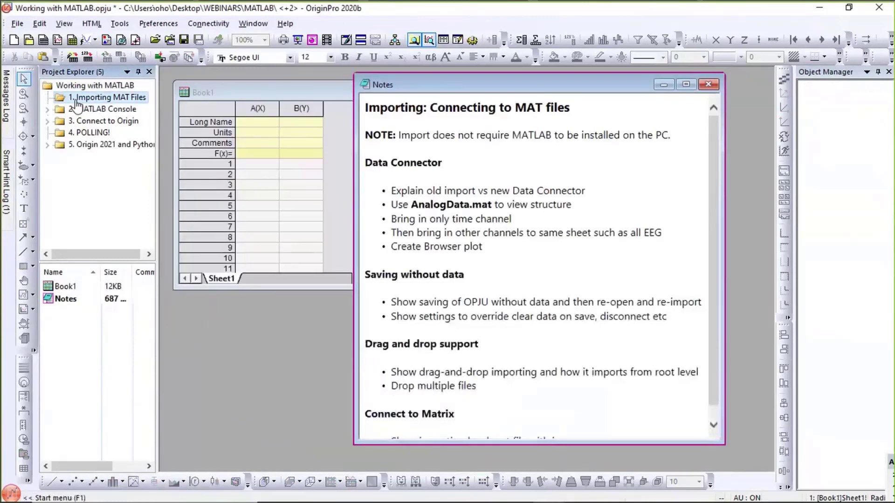
mouse_move(272, 501)
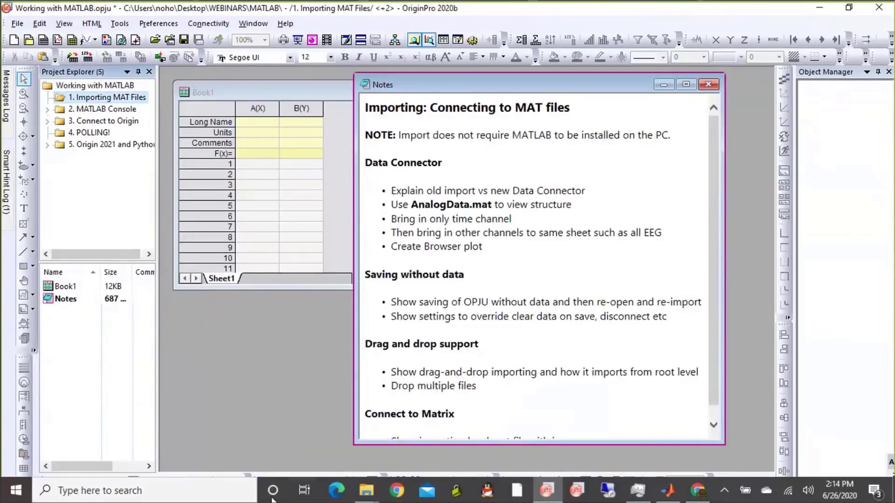
left_click(367, 491)
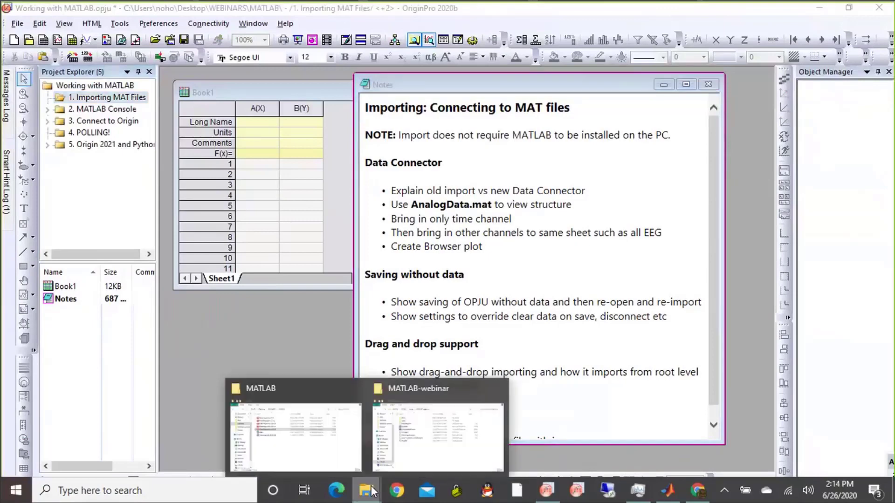
left_click(326, 460)
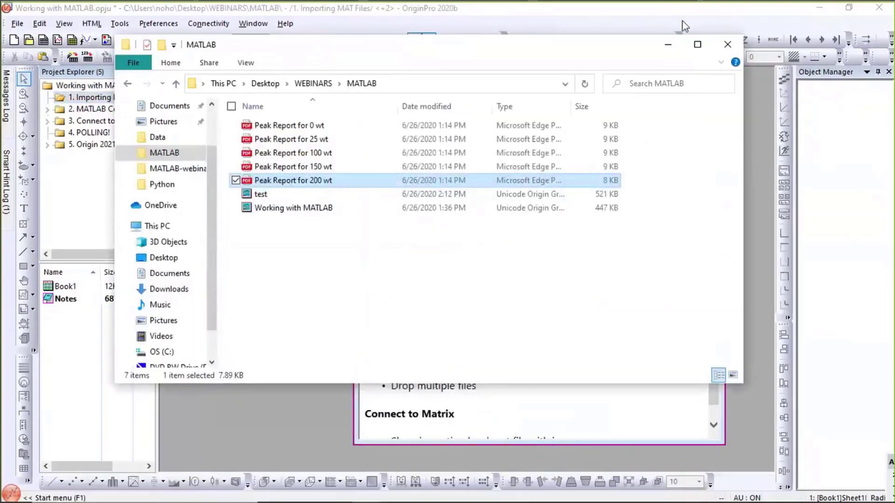
left_click(668, 44)
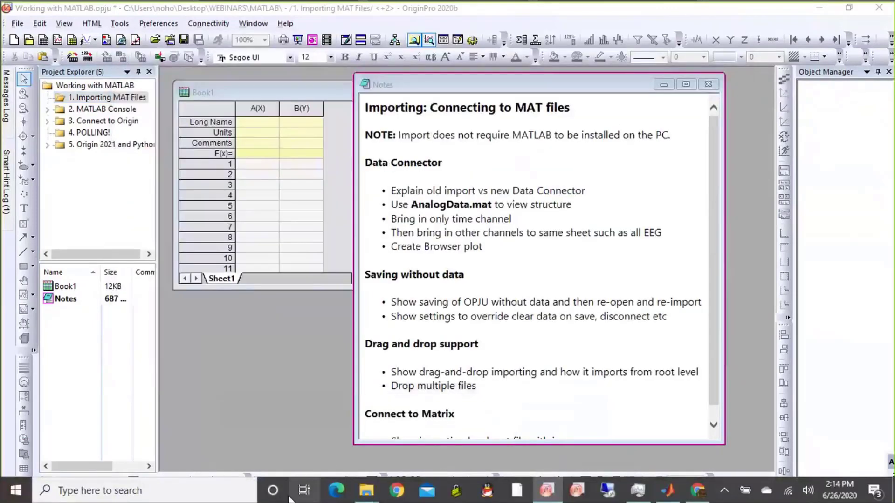
Step: Switch to the MATLAB-webinar window in File Explorer, open its Data folder and move the window clear of the Origin workspace
left_click(366, 490)
left_click(415, 444)
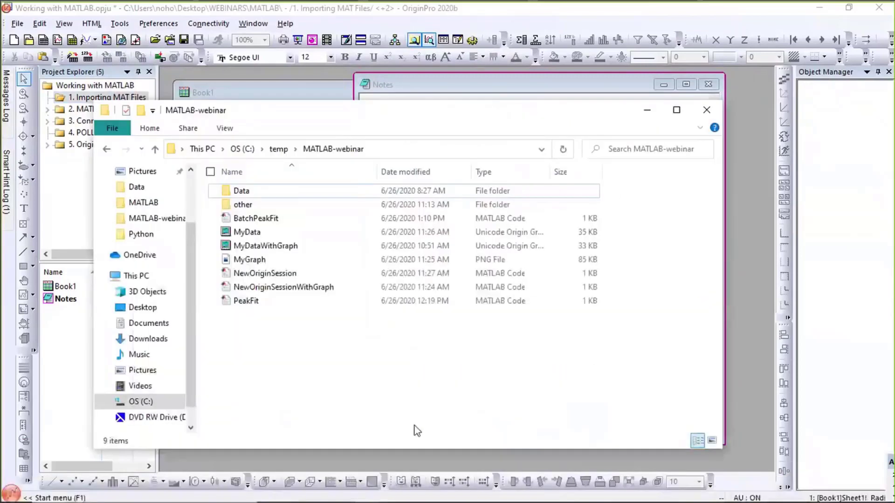
double_click(240, 192)
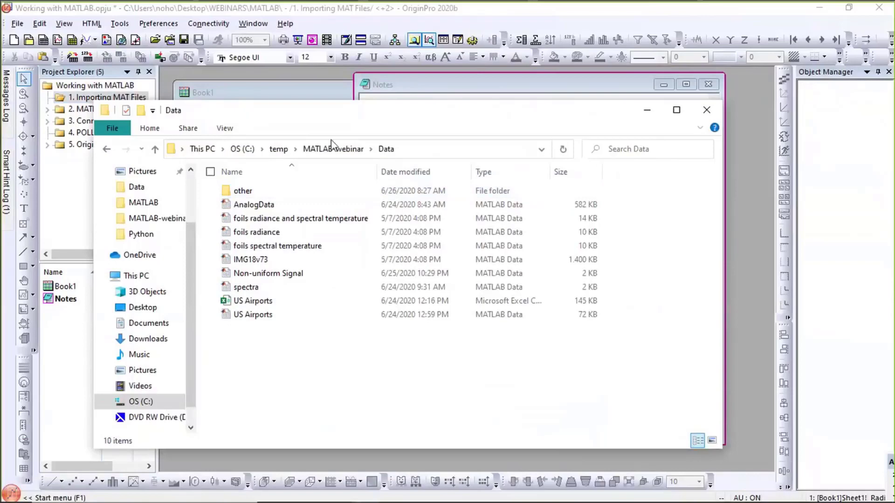
left_click_drag(515, 111, 787, 147)
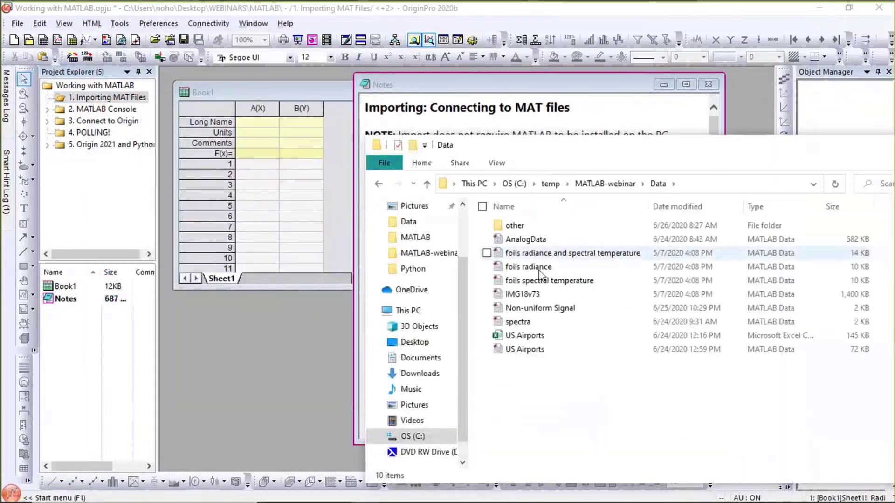
Step: Drop the foils radiance and spectral temperature MAT file into the empty workspace to import it, and widen its workbook to inspect the data
left_click(542, 255)
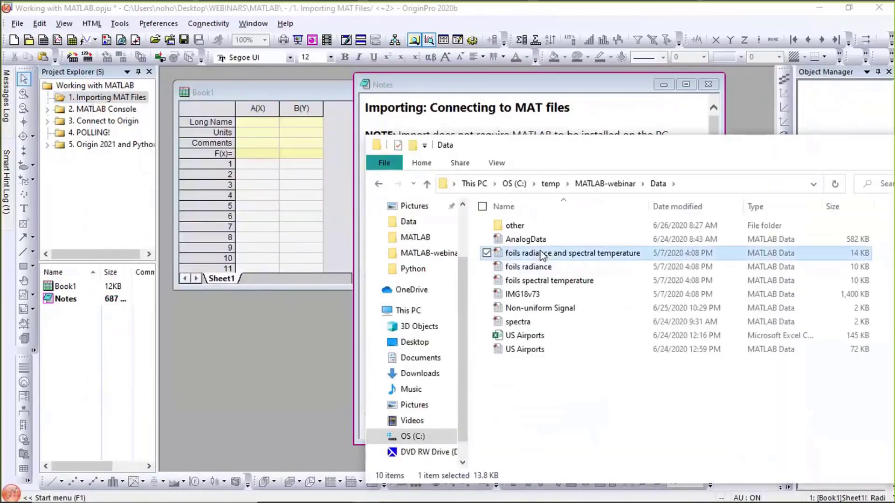
left_click_drag(542, 255, 251, 371)
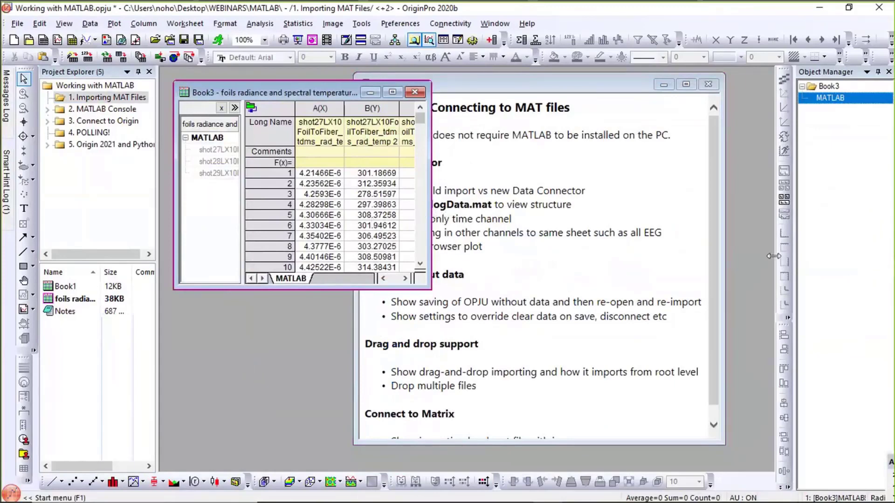
left_click_drag(774, 256, 773, 256)
left_click(658, 236)
scroll(658, 237, "down", 11)
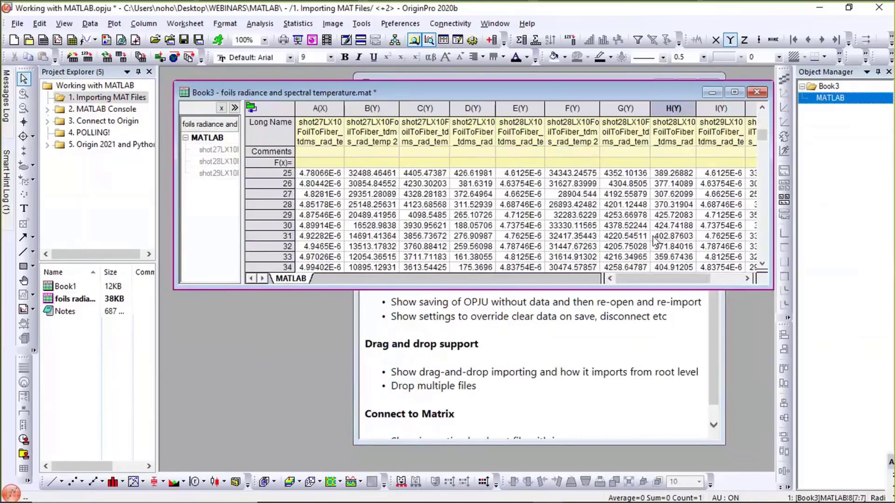
scroll(657, 240, "up", 11)
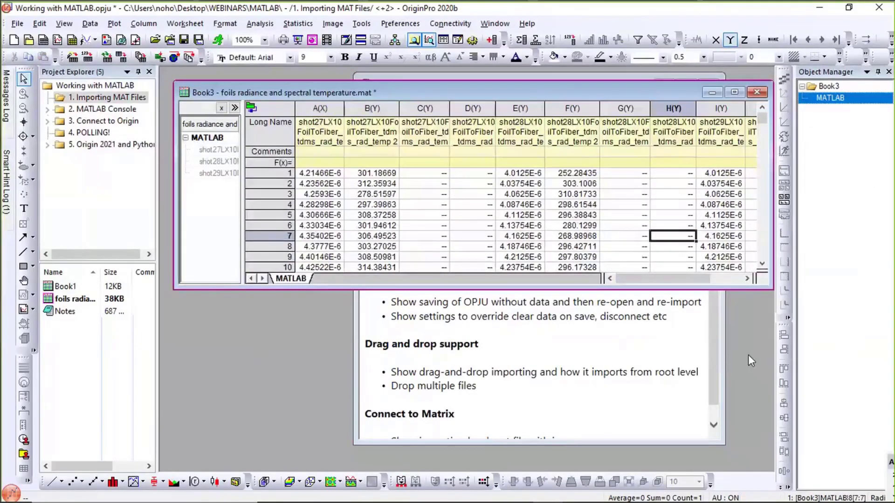
Step: Switch to File Explorer's Data folder, drop the three foils MAT files into the Origin workspace together, and reposition the foils radiance workbook
mouse_move(531, 500)
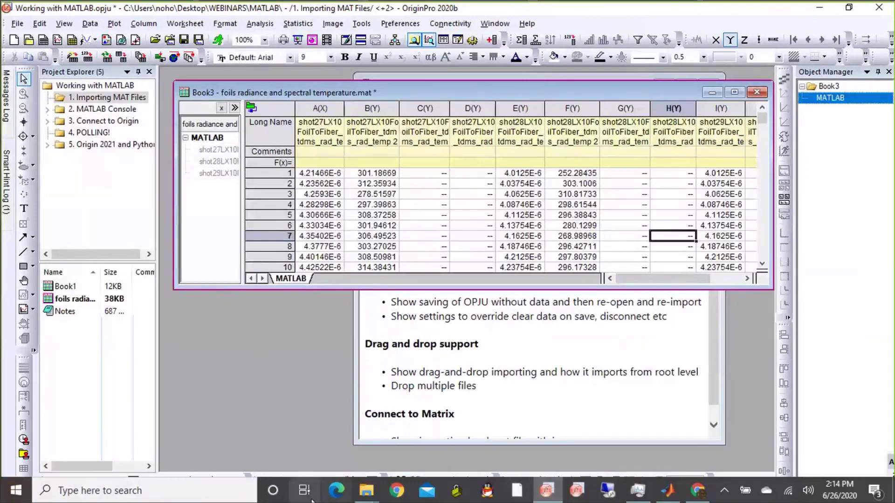
mouse_move(367, 492)
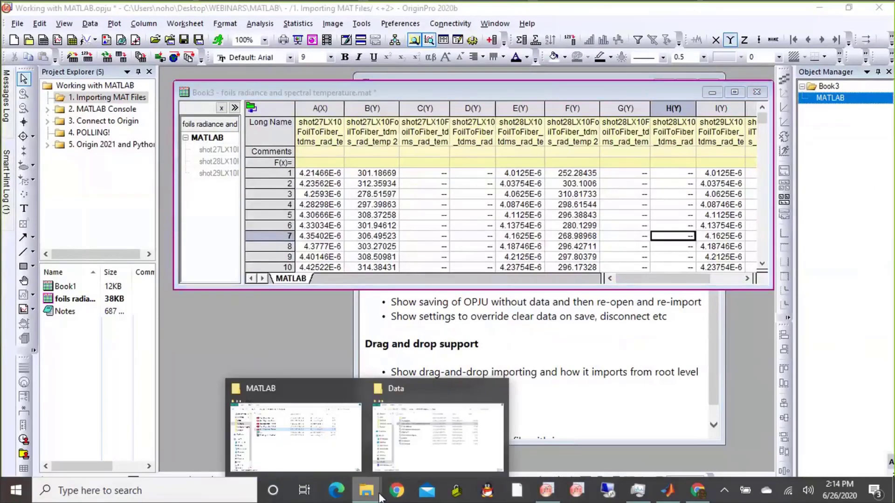
left_click(410, 466)
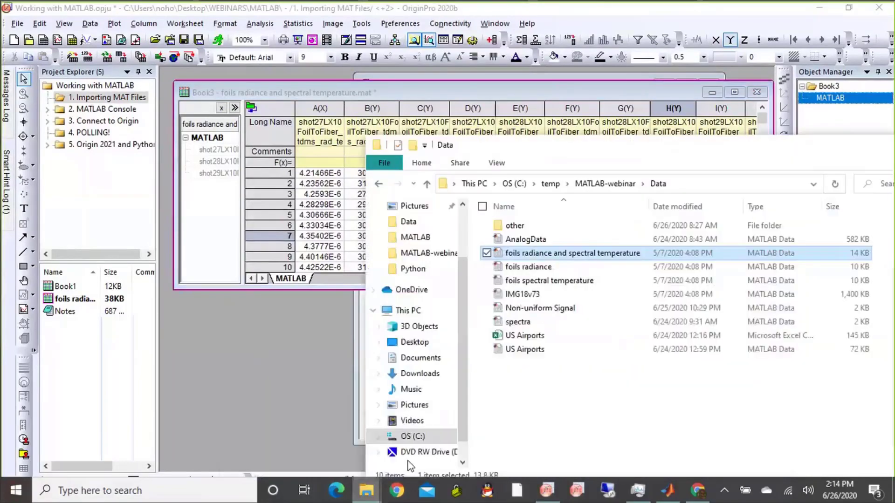
left_click(536, 281, "shift")
left_click_drag(488, 283, 256, 365)
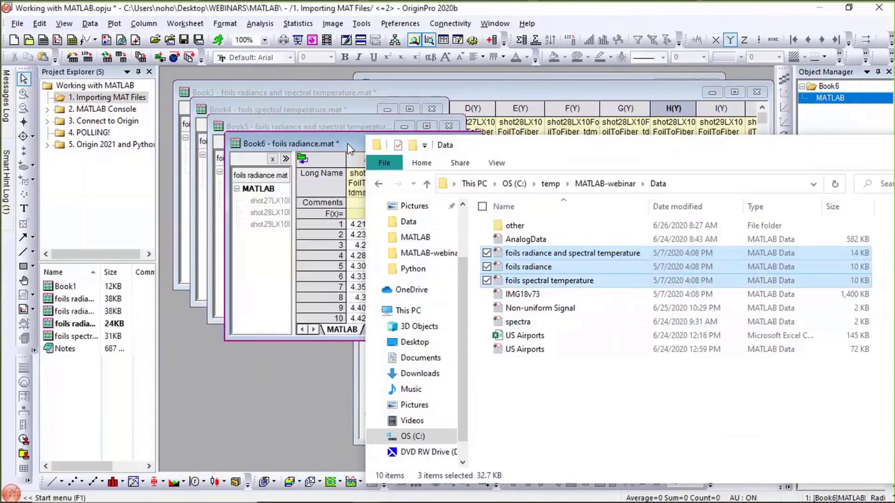
left_click(330, 198)
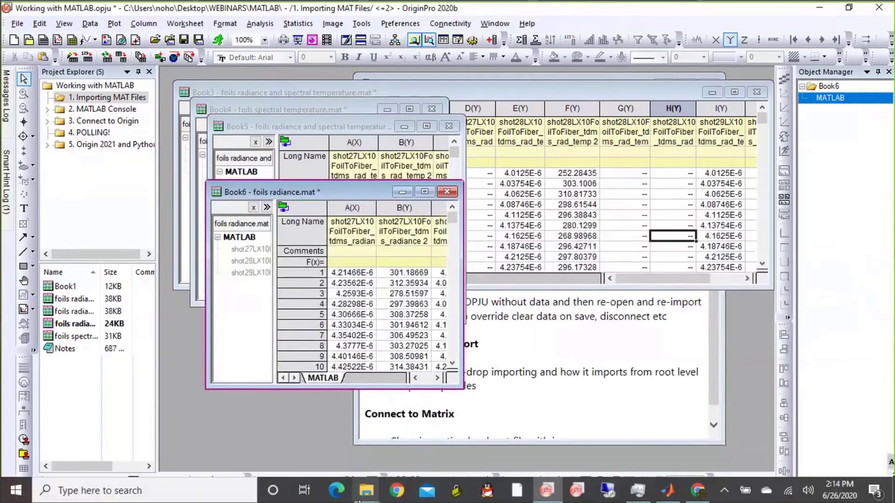
Step: Select the IMG18v73 MAT file in the Data folder and return to Origin to create a new empty matrix book
left_click(360, 499)
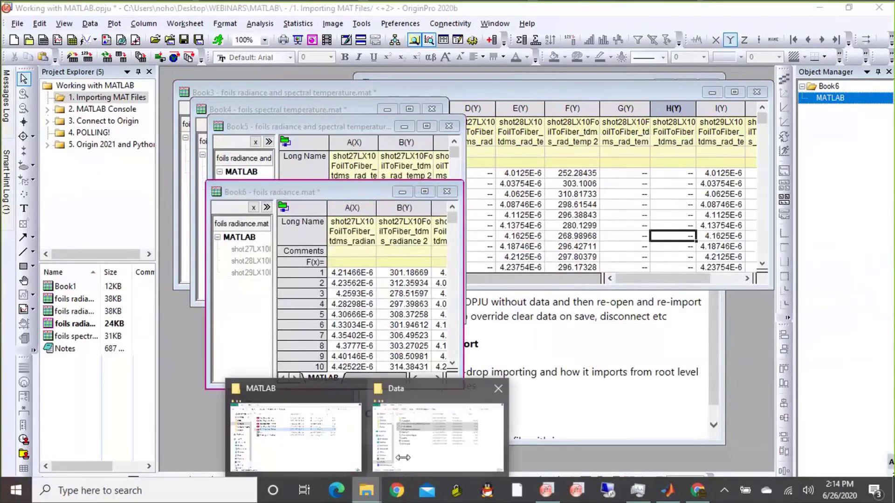
left_click(403, 458)
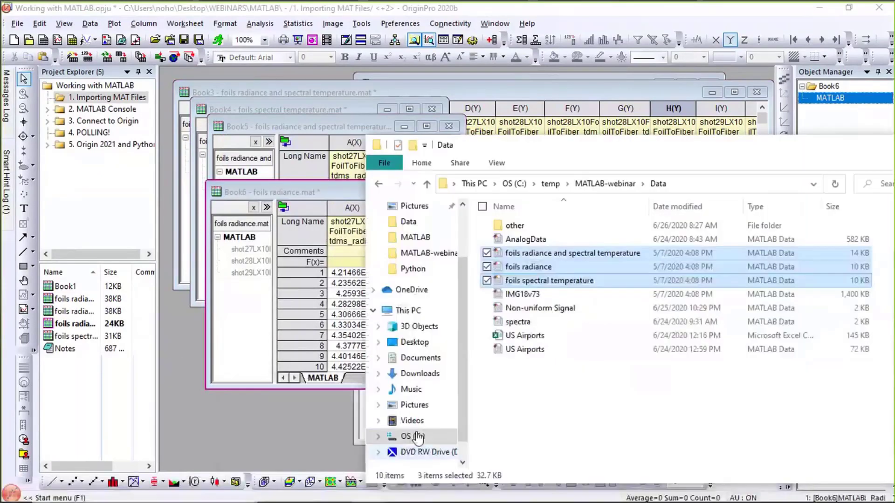
left_click(540, 294)
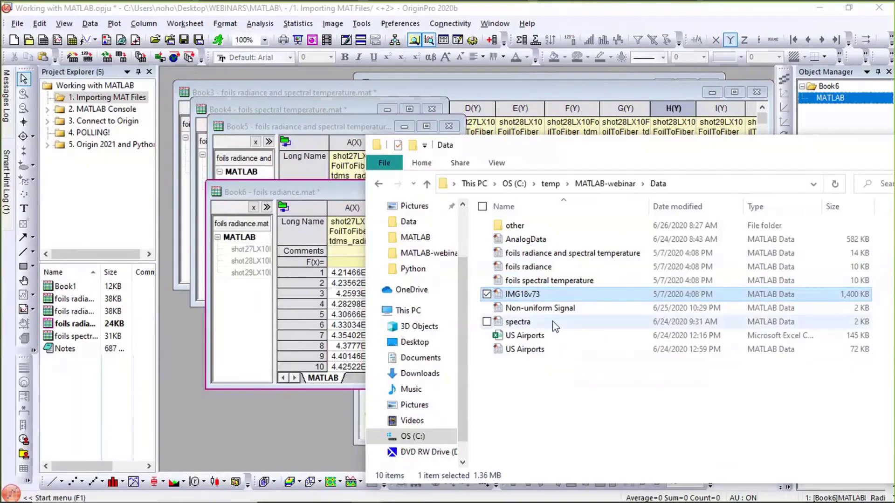
left_click(280, 434)
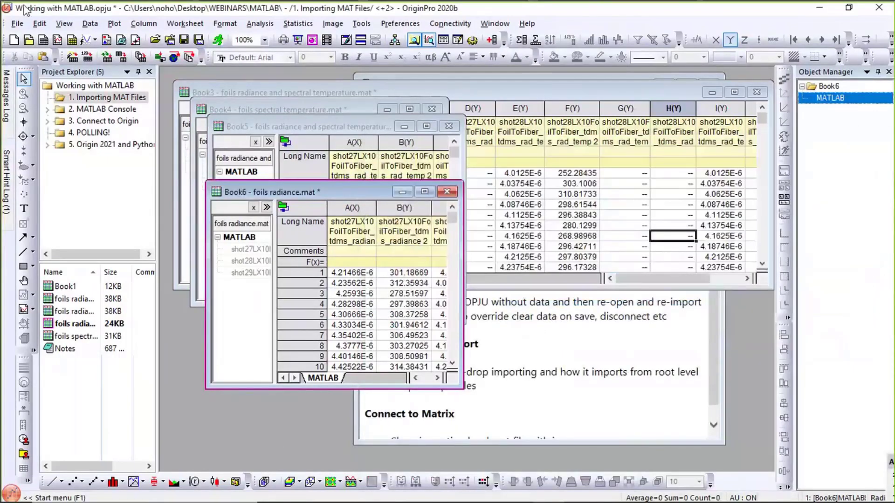
left_click(76, 42)
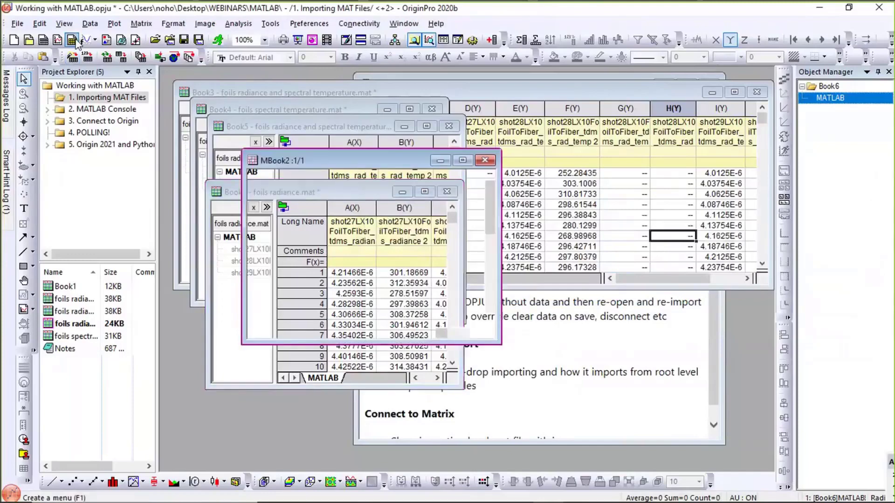
Step: Bring the Data folder window back, move it clear of the new matrix book, and drop IMG18v73 onto the matrix to import it
mouse_move(274, 498)
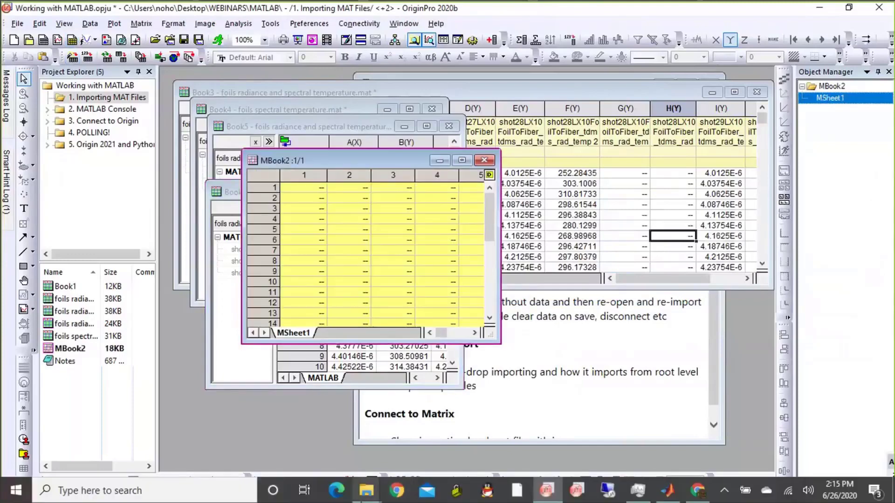
left_click(368, 493)
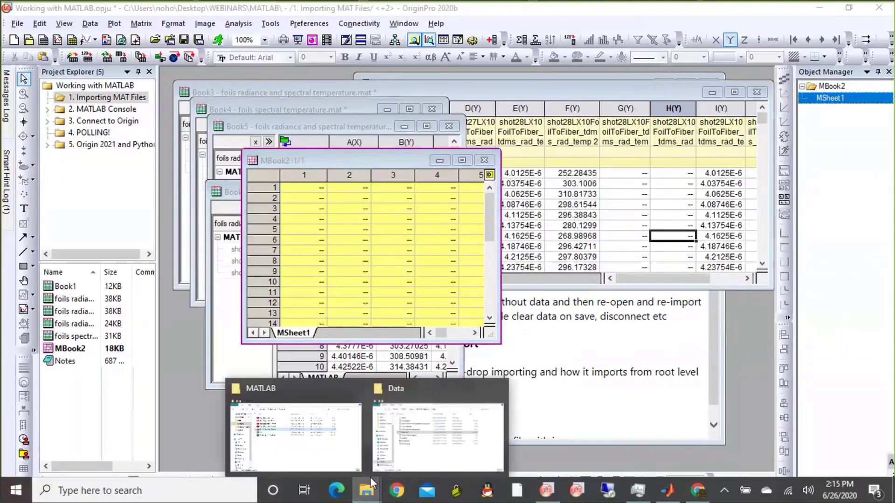
left_click(418, 456)
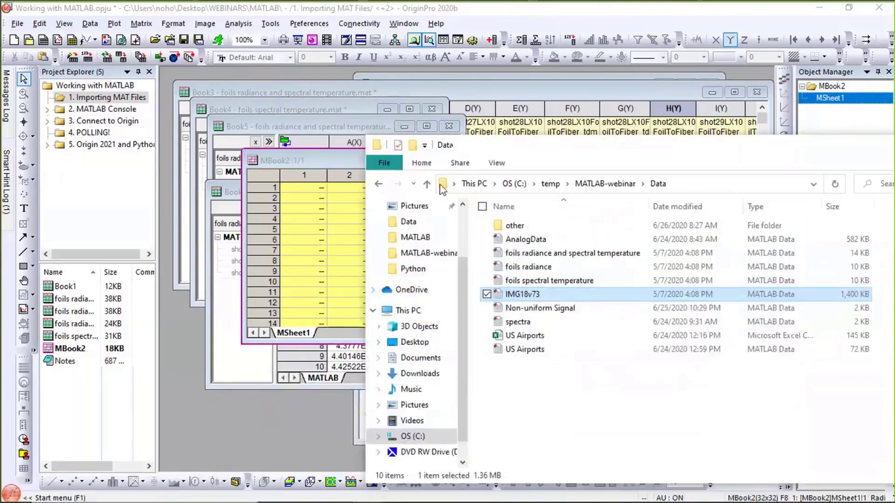
left_click_drag(470, 152, 522, 92)
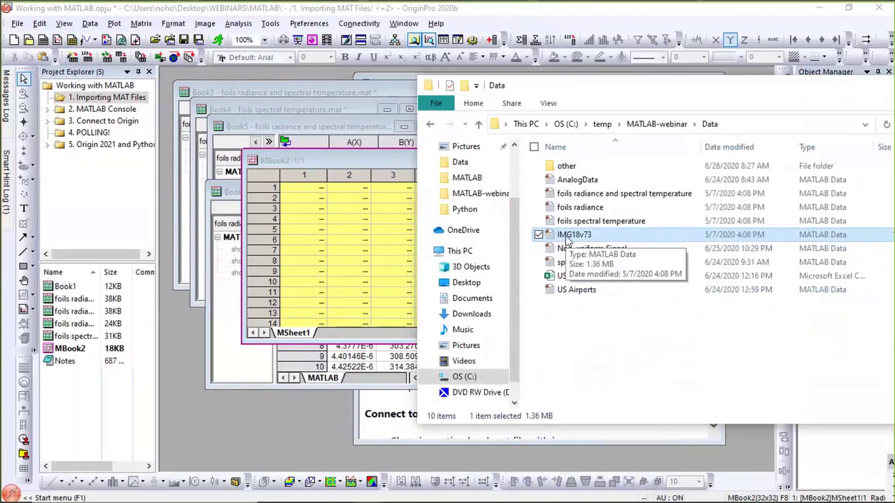
left_click_drag(566, 236, 285, 261)
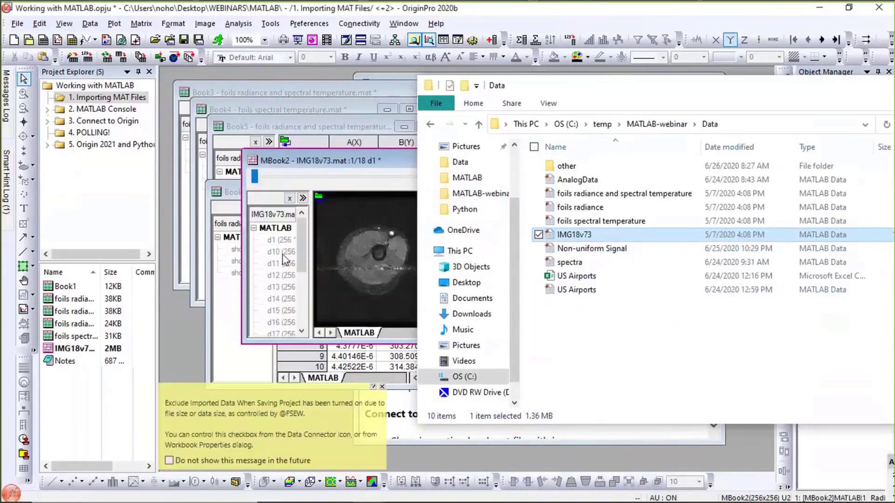
Step: Enlarge the IMG18v73 matrix window, widen its data navigator, and browse the image slices
left_click(297, 160)
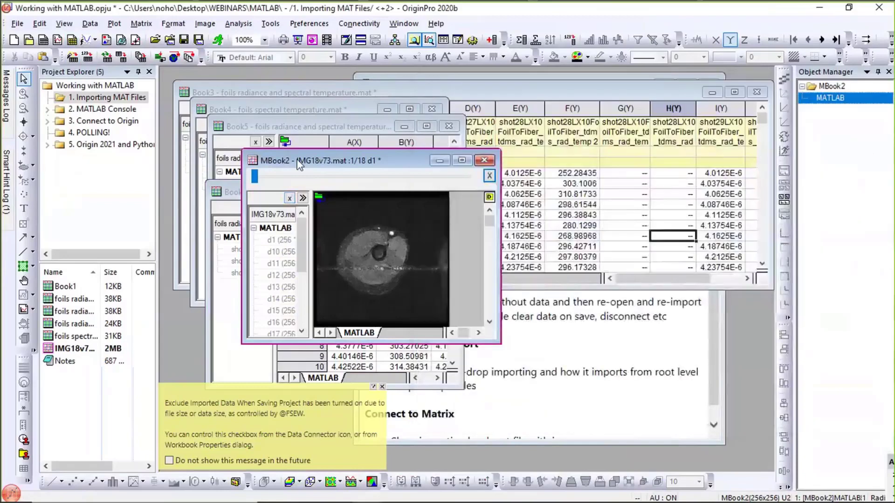
left_click_drag(668, 390, 675, 400)
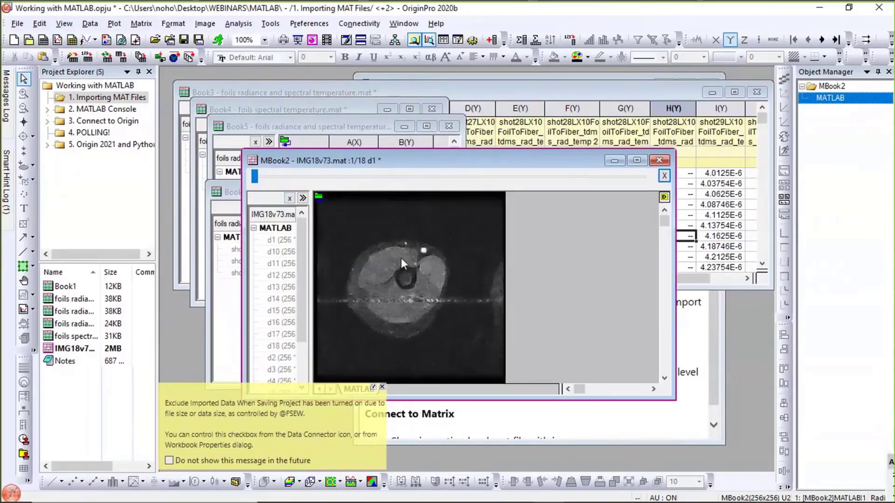
left_click_drag(310, 237, 329, 238)
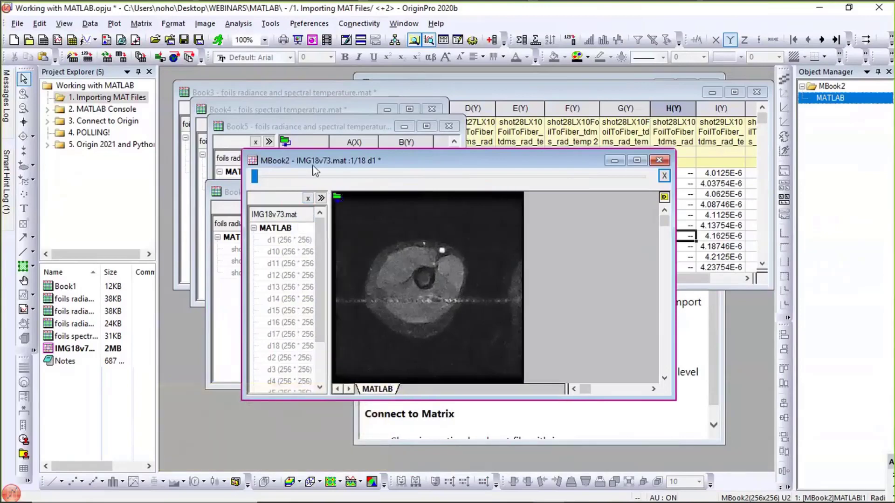
left_click_drag(260, 177, 229, 181)
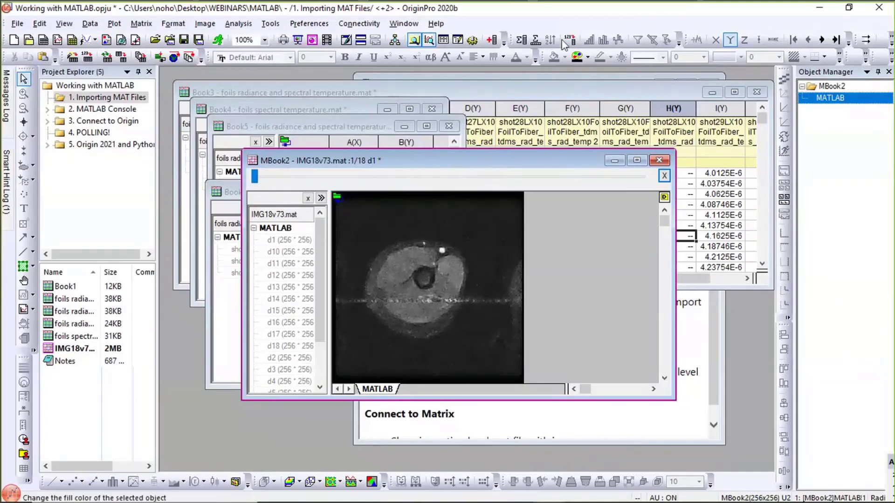
Step: Apply the Topography1 palette to the IMG18v73 matrix image and browse its slices and the imported variable list
left_click(587, 58)
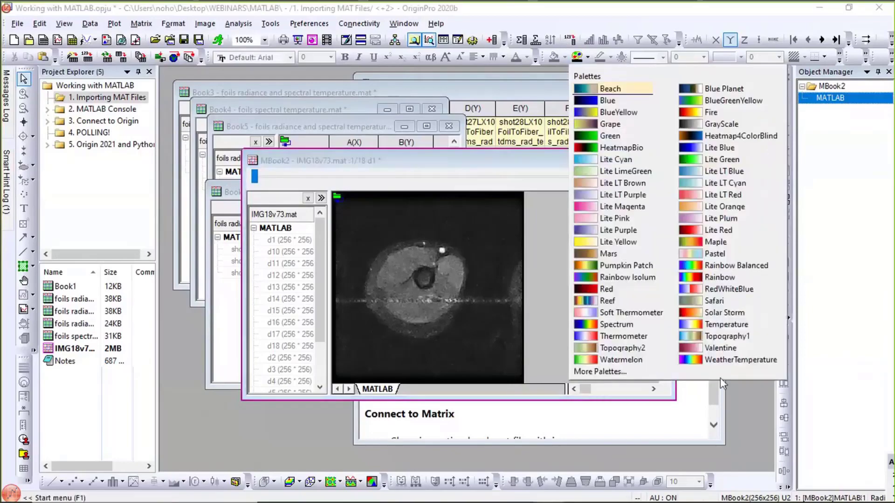
left_click(723, 336)
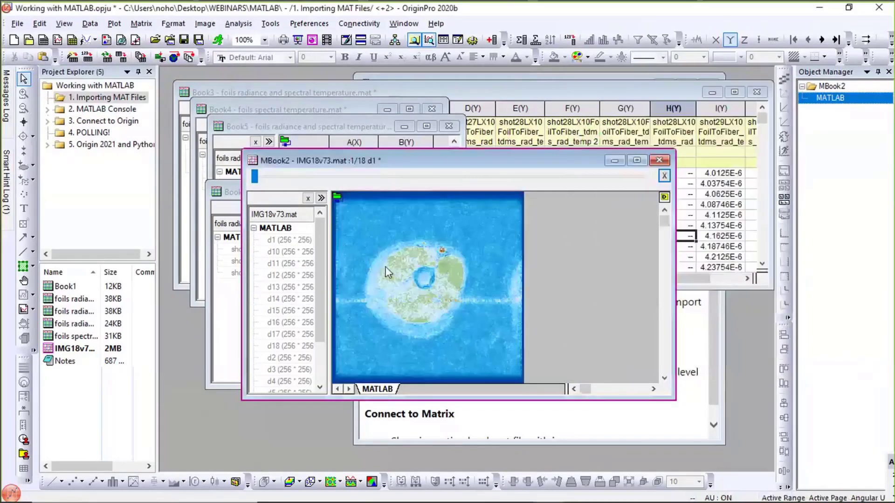
mouse_move(253, 180)
left_mouse_down()
mouse_move(525, 192)
mouse_move(252, 186)
left_mouse_up()
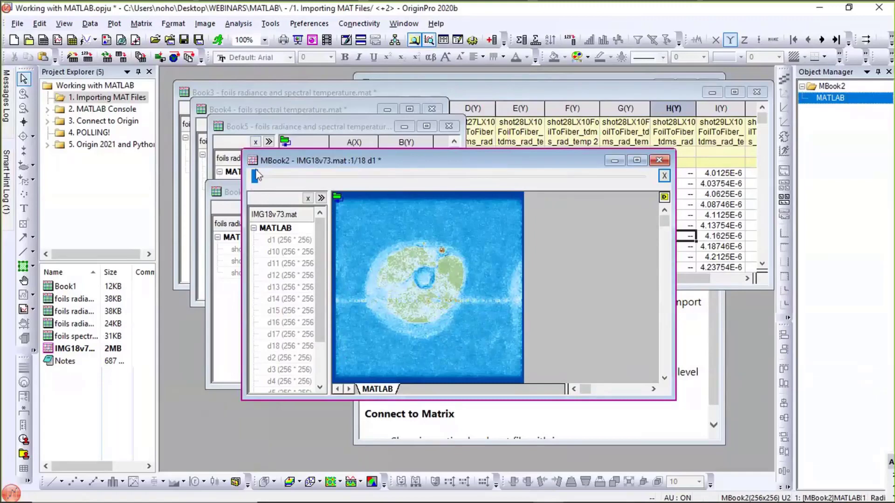
left_click_drag(317, 303, 316, 235)
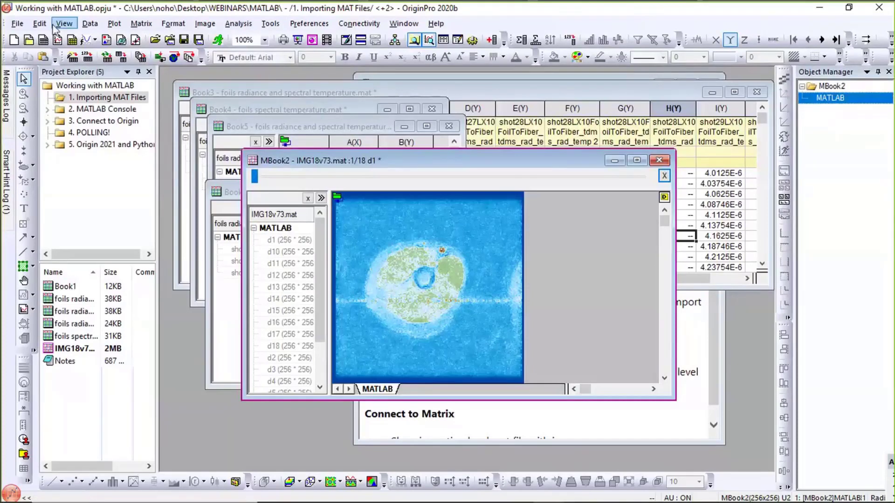
left_click(93, 25)
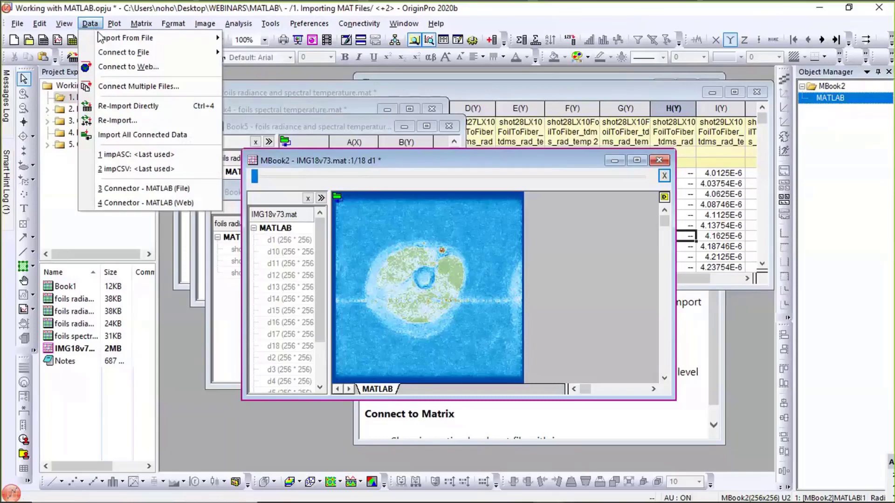
mouse_move(110, 52)
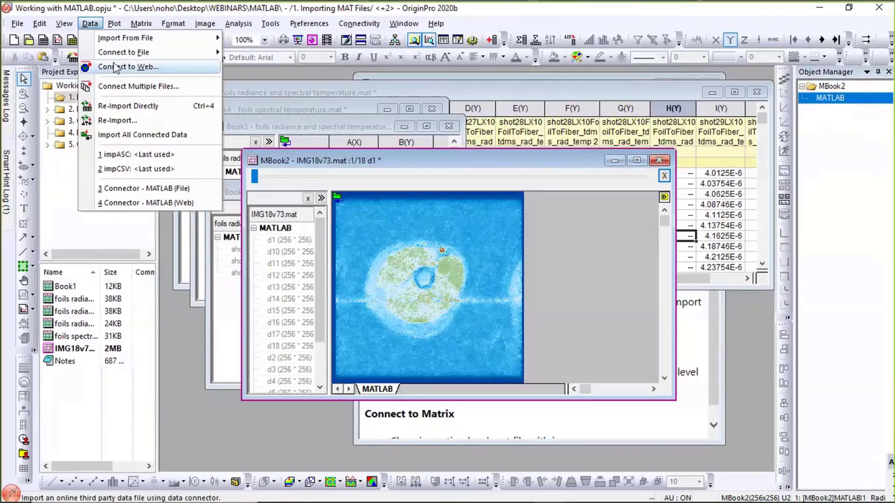
left_click(99, 14)
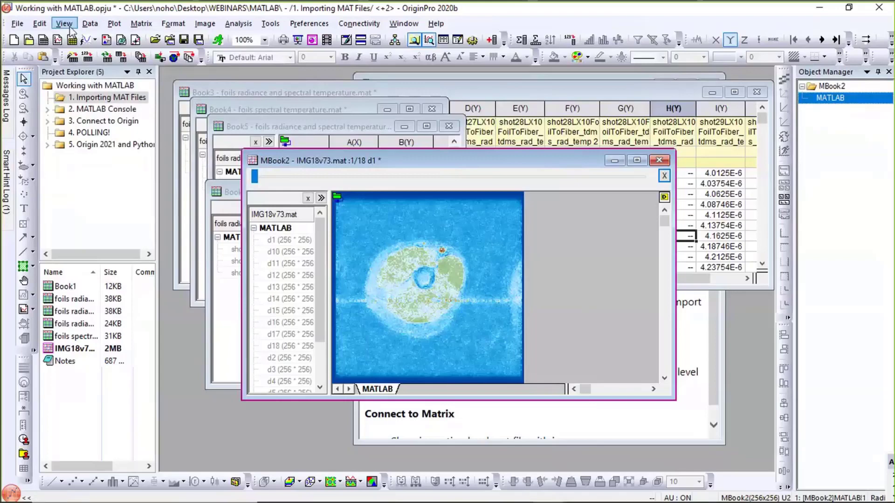
Step: Expand the 2. MATLAB Console project folder and open its 1D Smooth subfolder
left_click(93, 109)
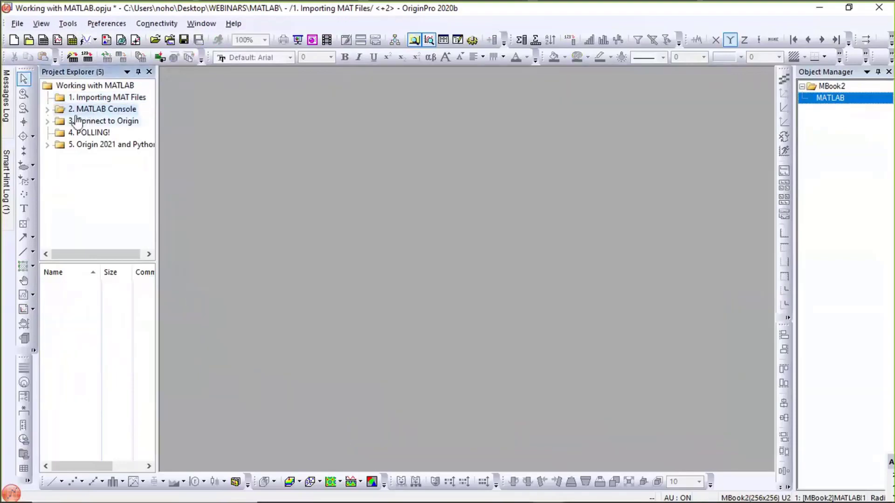
left_click(47, 109)
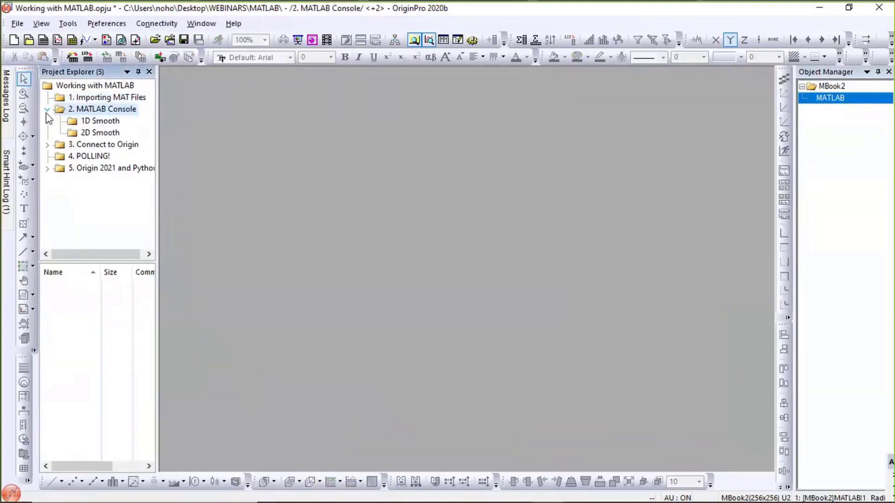
left_click(113, 123)
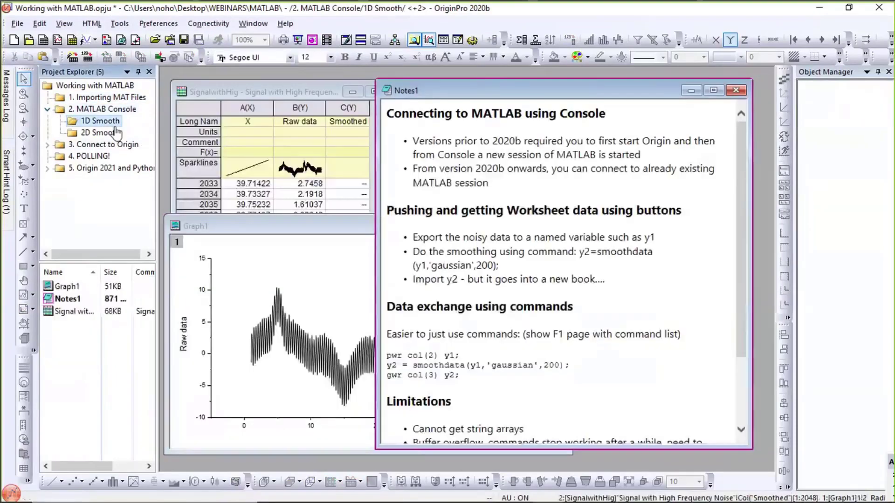
Step: Switch to the running MATLAB R2020a session to view its command window and workspace
mouse_move(547, 501)
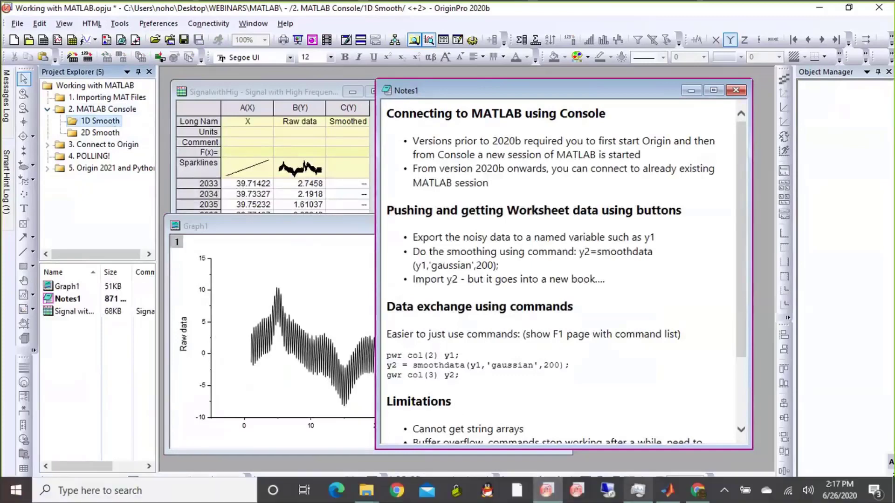
mouse_move(662, 495)
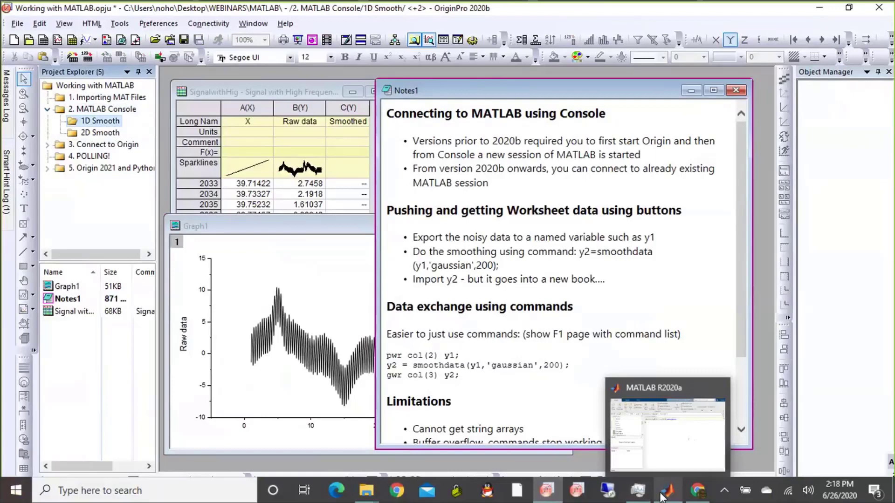
left_click(664, 463)
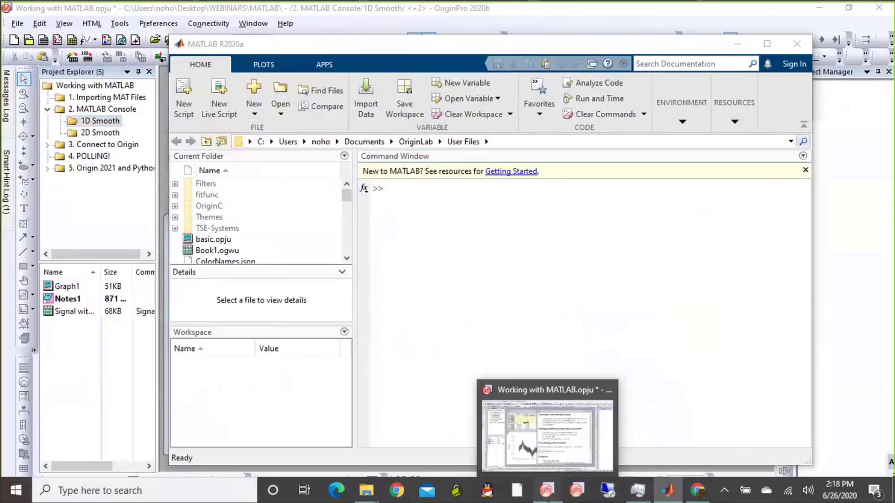
Step: Return to the Origin project, move the Notes1 window aside, and bring the Signal with High Frequency Noise workbook forward
left_click(547, 433)
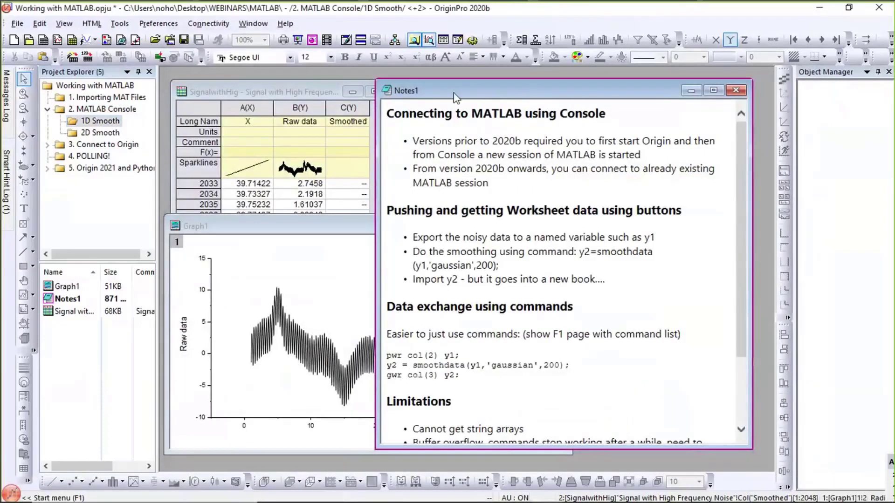
left_click_drag(502, 83, 551, 74)
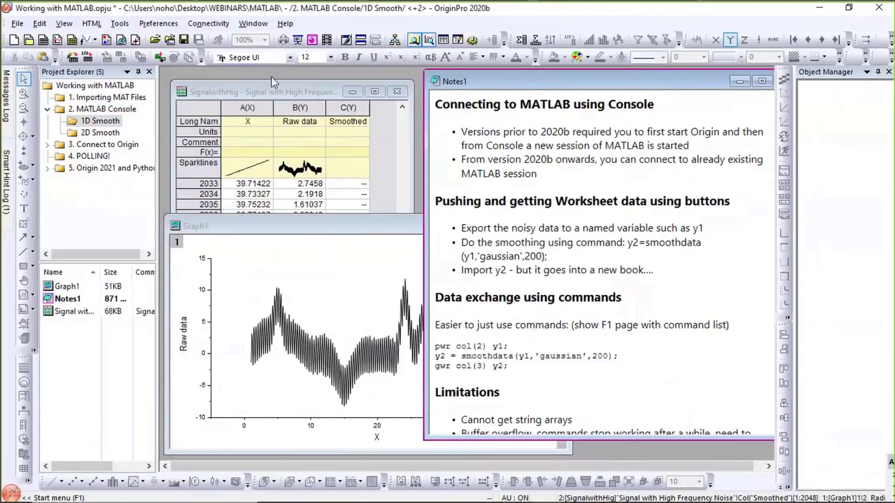
left_click(270, 97)
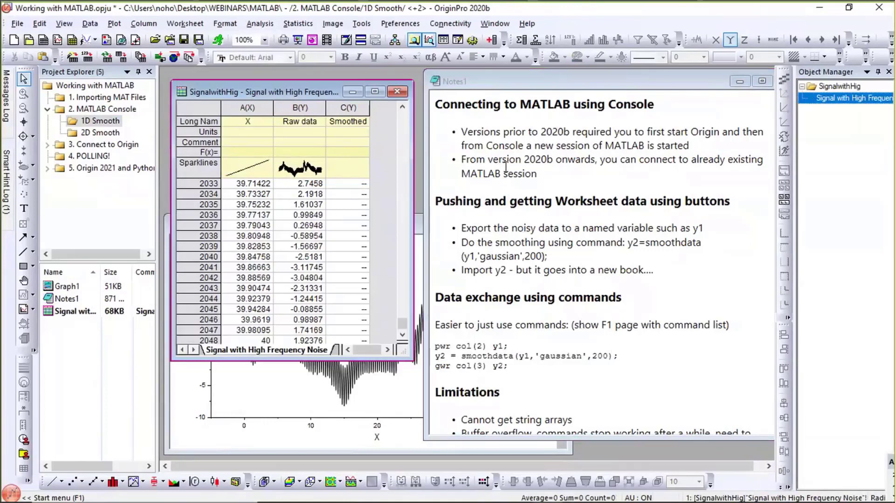
Step: Open the MATLAB Console in Origin and copy the command for connecting to the already running MATLAB session
left_click(465, 25)
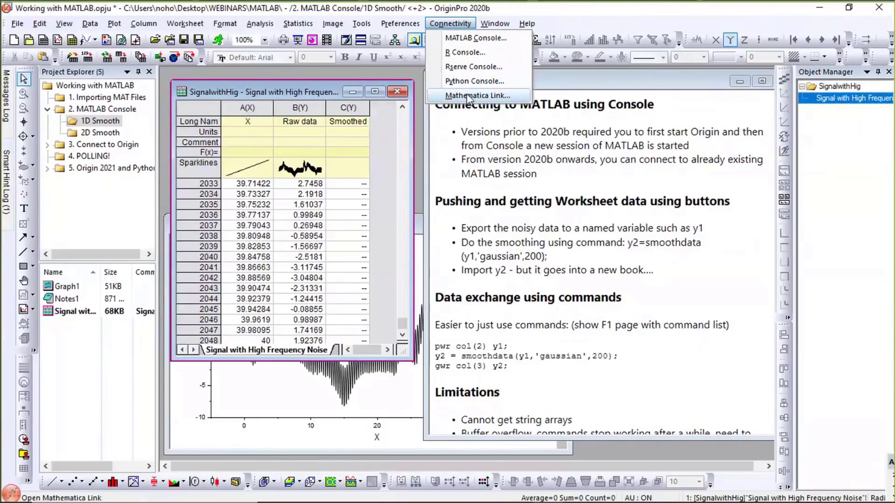
left_click(479, 41)
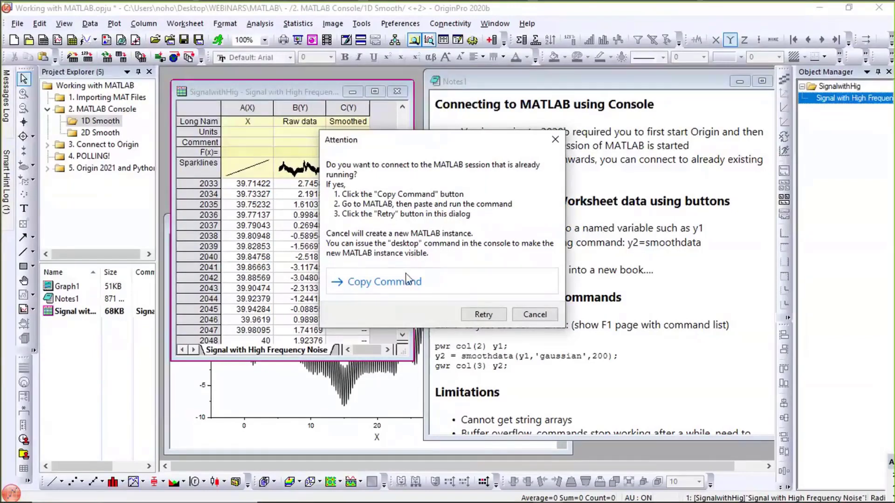
left_click(404, 288)
mouse_move(494, 501)
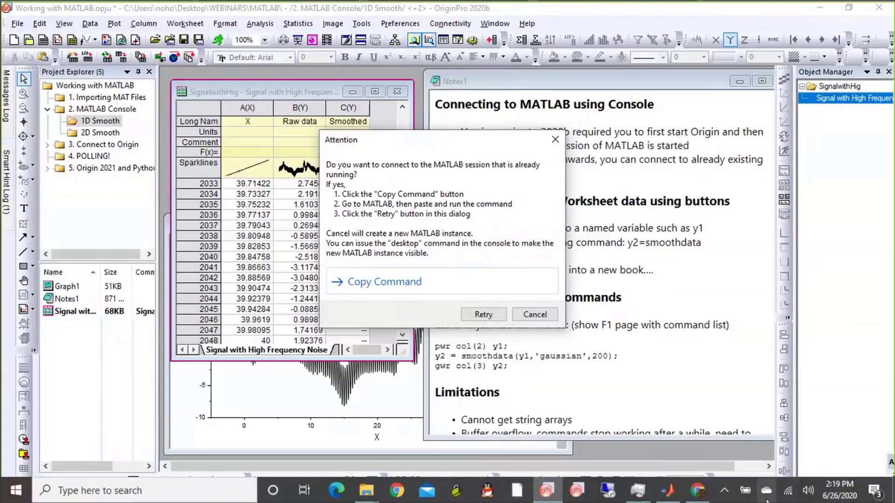
Step: Switch to MATLAB R2020a, run enableservice('AutomationServer',true); and retry the connection from Origin
left_click(668, 491)
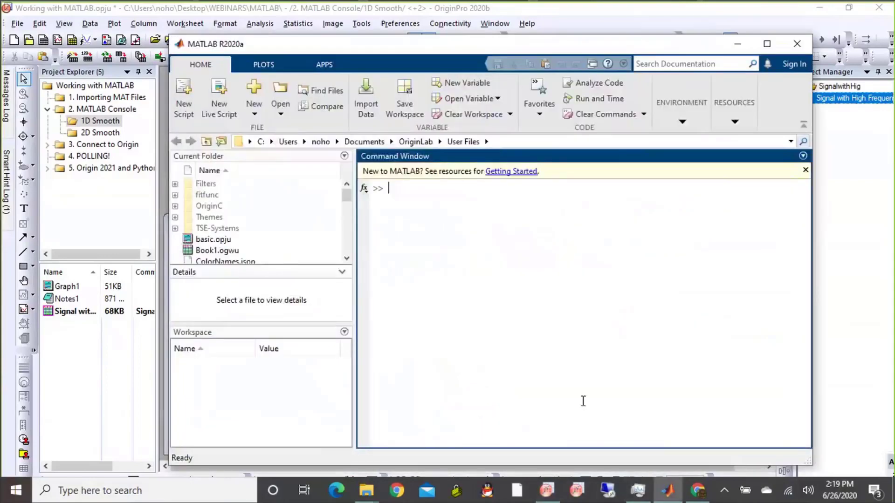
type("enableservice('AutomationServer',true);")
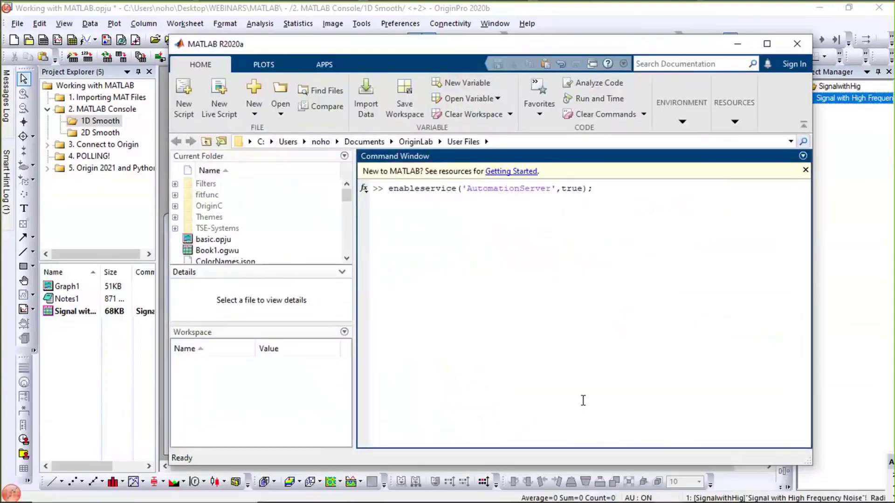
key("Return")
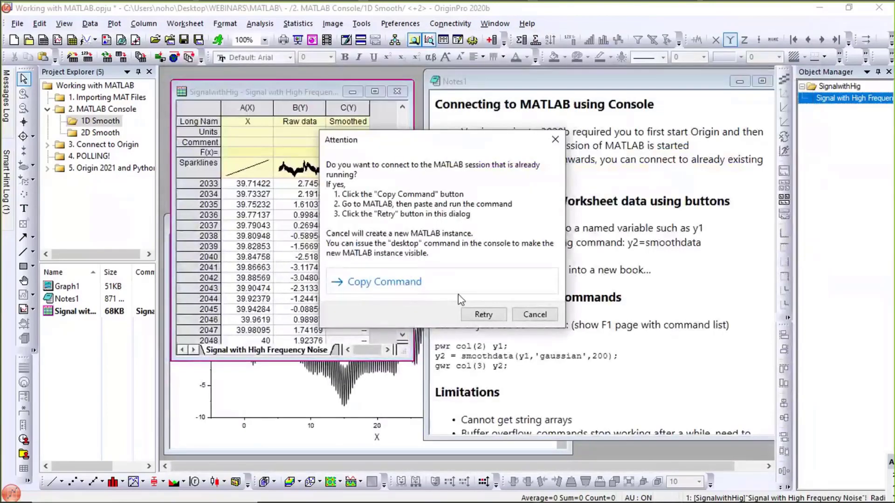
left_click(481, 316)
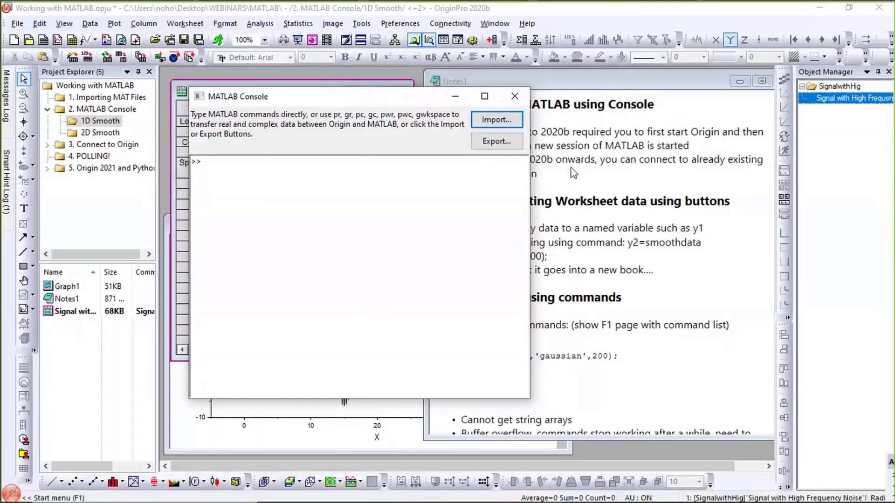
Step: Export column B of the Signal with High Frequency Noise sheet from the MATLAB Console under the variable name y1
left_click_drag(302, 96, 533, 162)
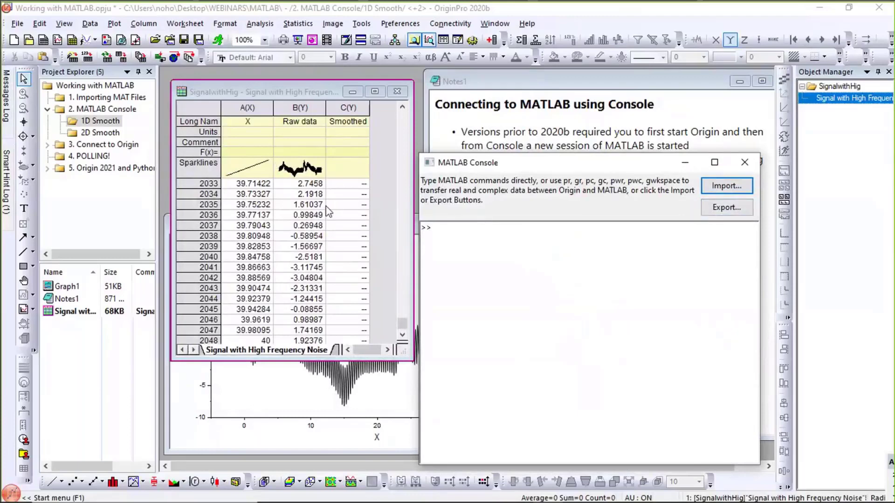
left_click_drag(513, 162, 224, 204)
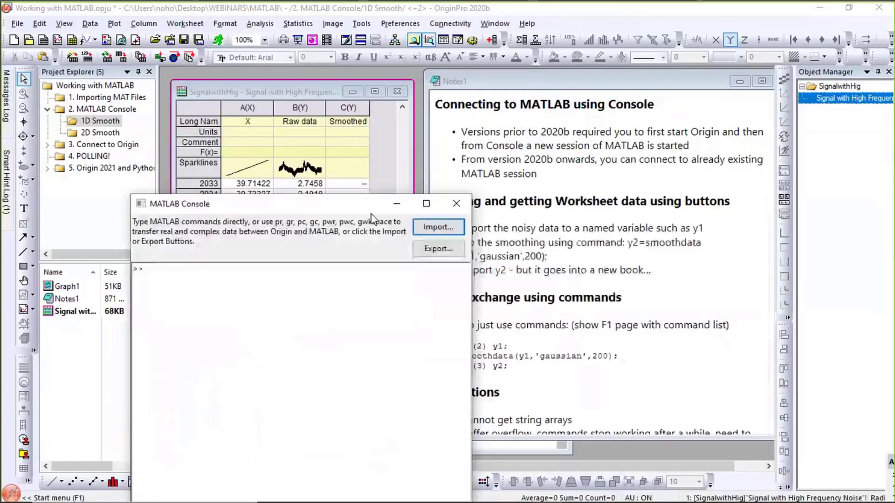
left_click(437, 252)
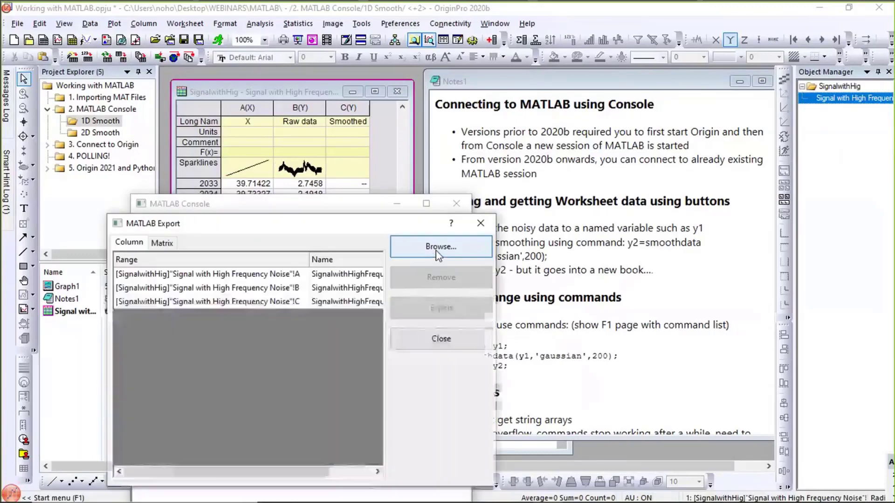
left_click_drag(323, 475, 369, 471)
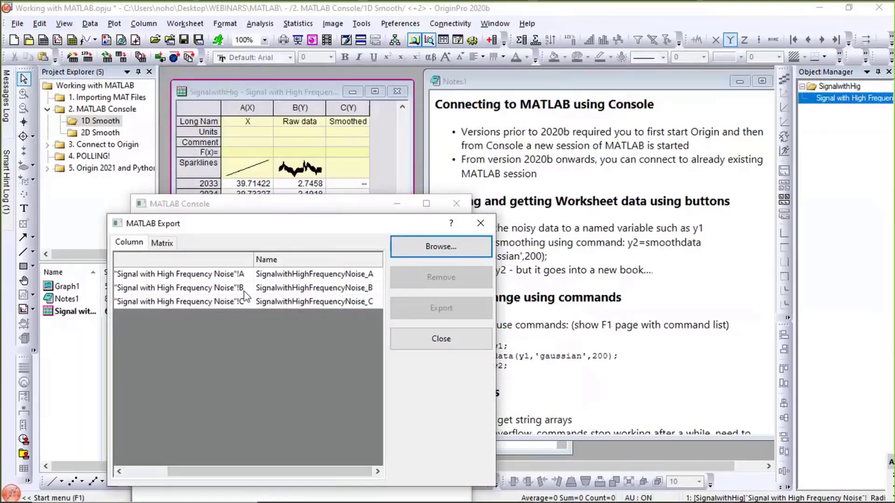
left_click(264, 293)
type("y1")
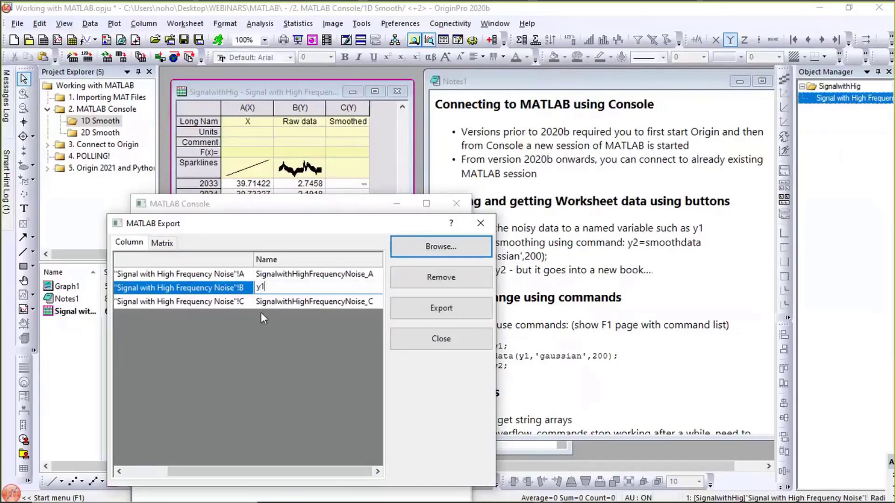
key("Return")
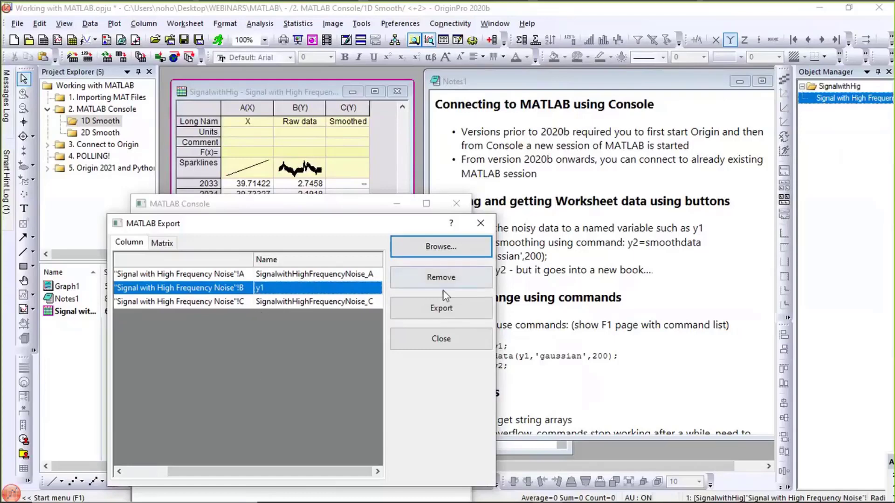
left_click(441, 314)
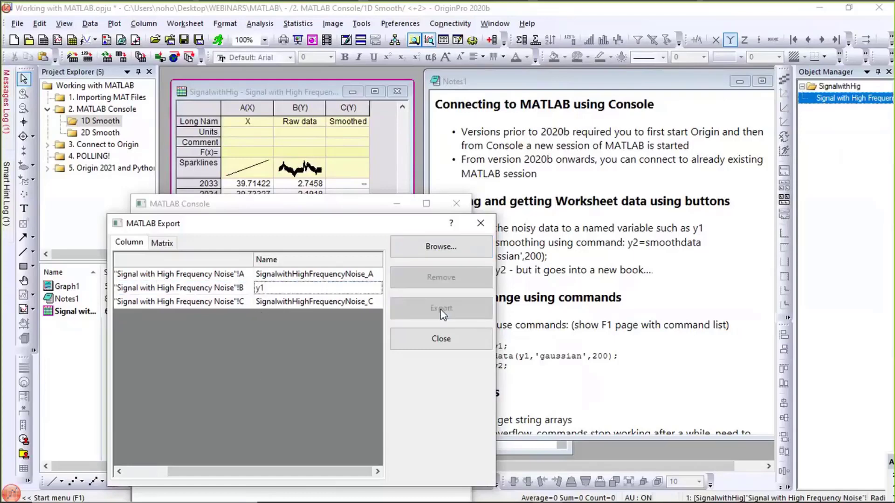
left_click(441, 340)
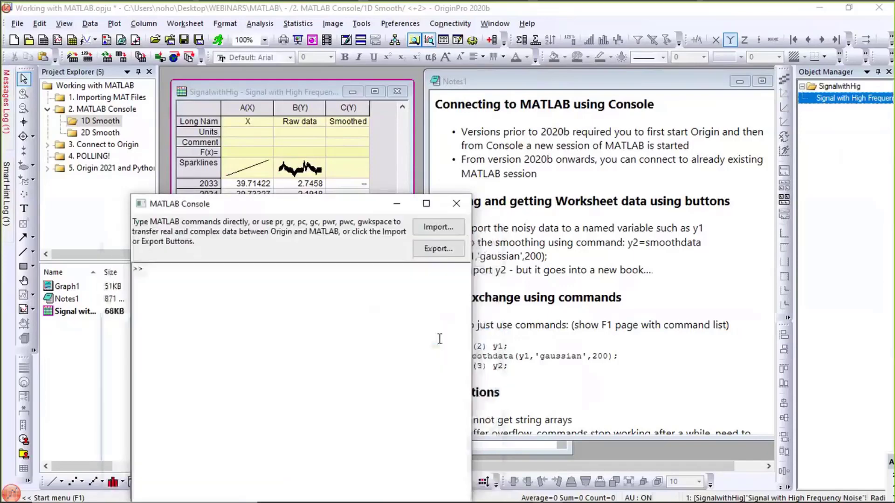
Step: List the MATLAB variables in the console with who and move the console window clear of the notes
type("who")
key("Return")
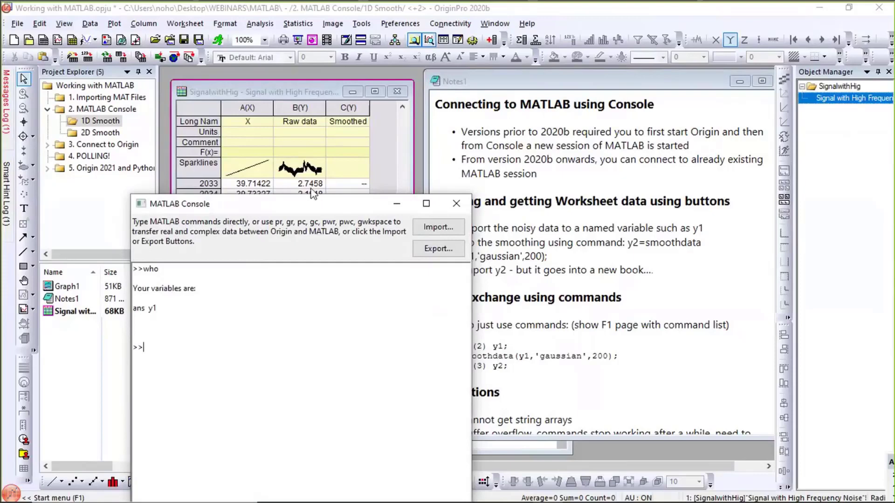
left_click_drag(311, 196, 287, 179)
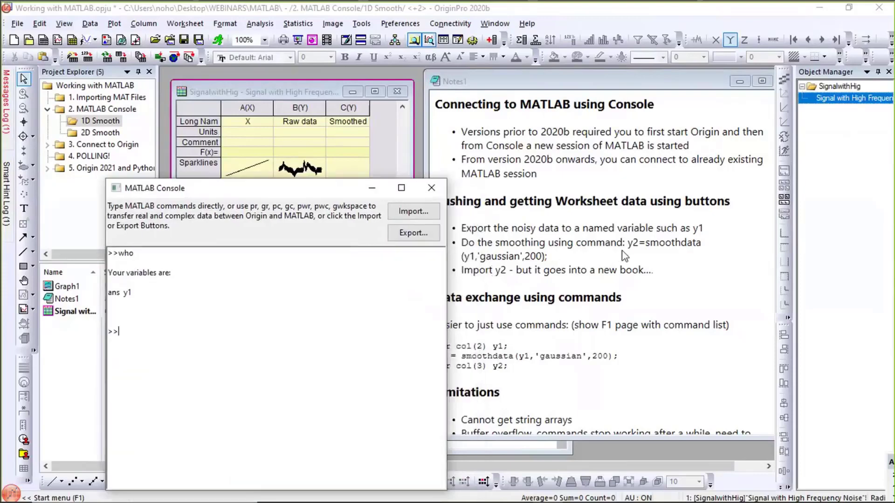
Step: Copy the smoothing expression from Notes1 and try to run =smoothdata(y1,'gaussian',200) in the MATLAB Console
left_click_drag(638, 243, 632, 257)
key("ctrl+c")
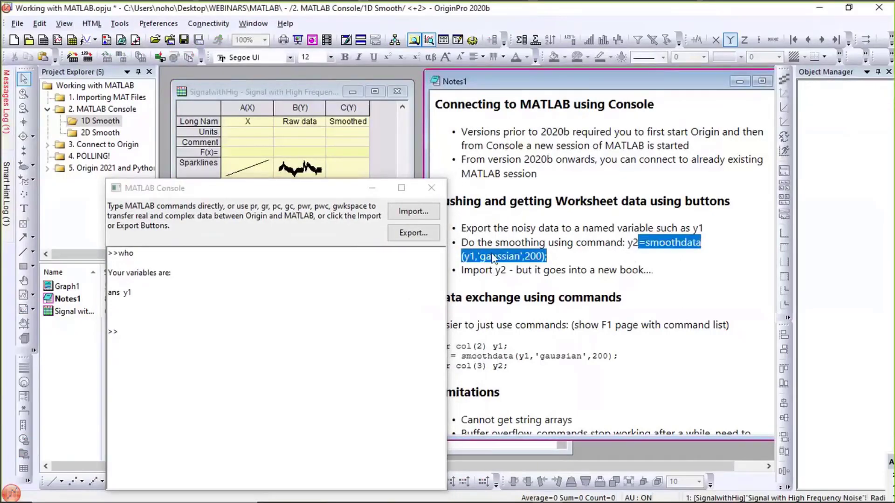
left_click(212, 339)
key("ctrl+v")
key("BackSpace")
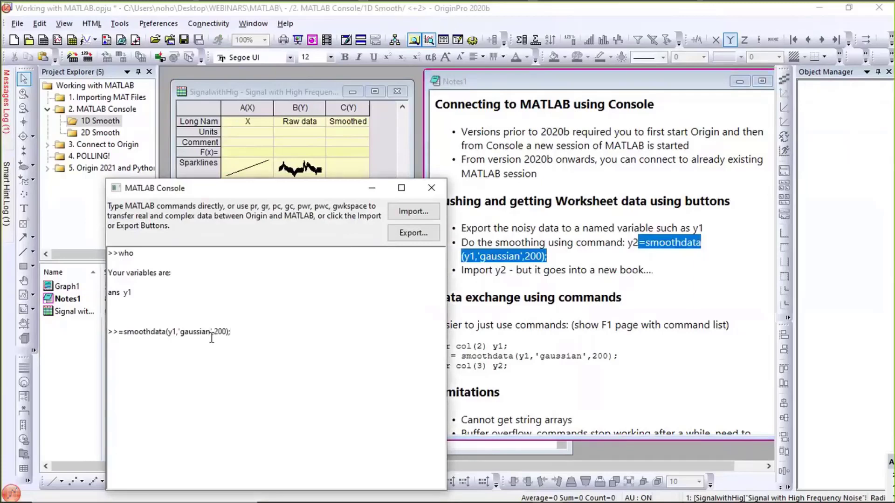
key("Return")
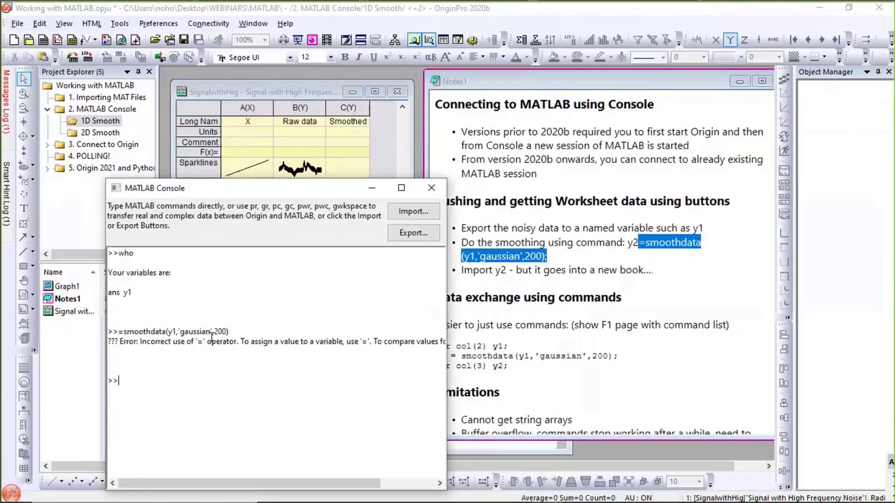
Step: Run y2=smoothdata(y1,'gaussian',200) in the MATLAB Console to smooth the exported signal
type("y2=")
key("ctrl+v")
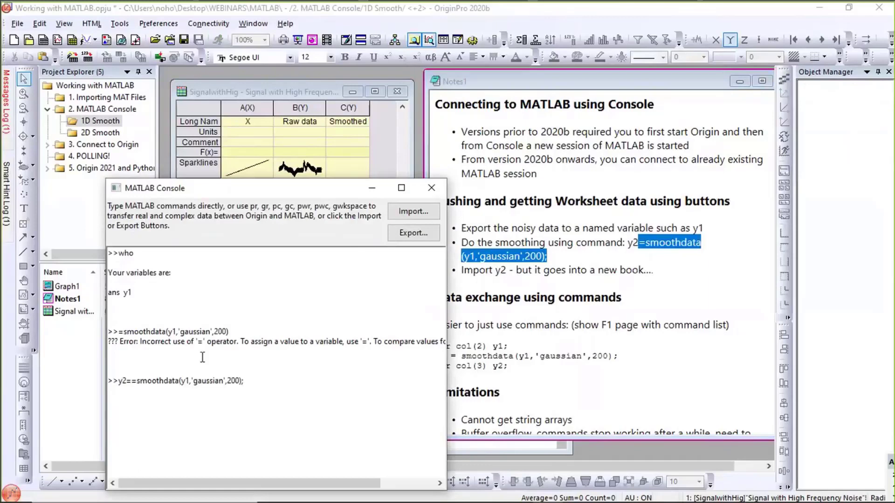
left_click(136, 381)
key("BackSpace")
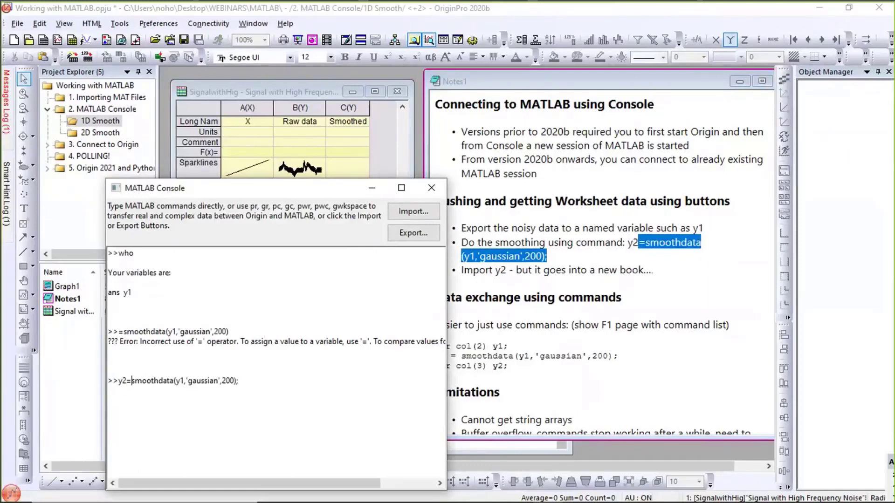
left_click(238, 381)
type(";")
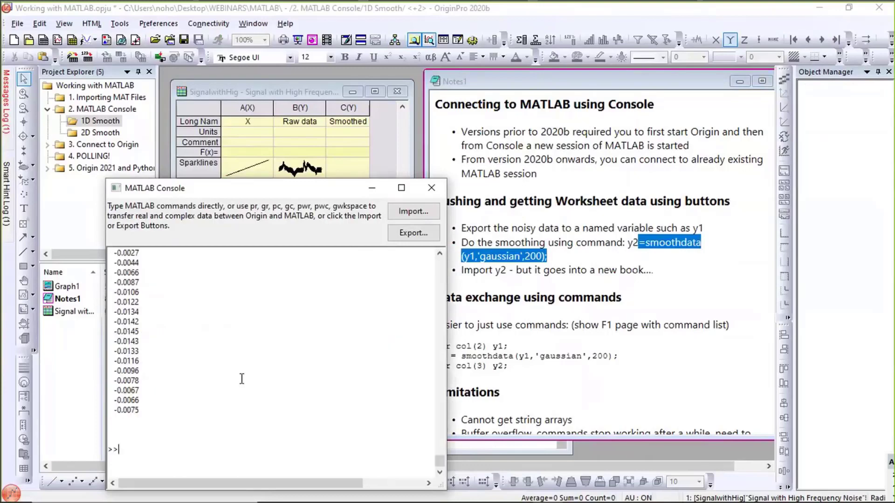
Step: List the MATLAB variables with who and review the smoothed values printed in the console
type("who")
key("Return")
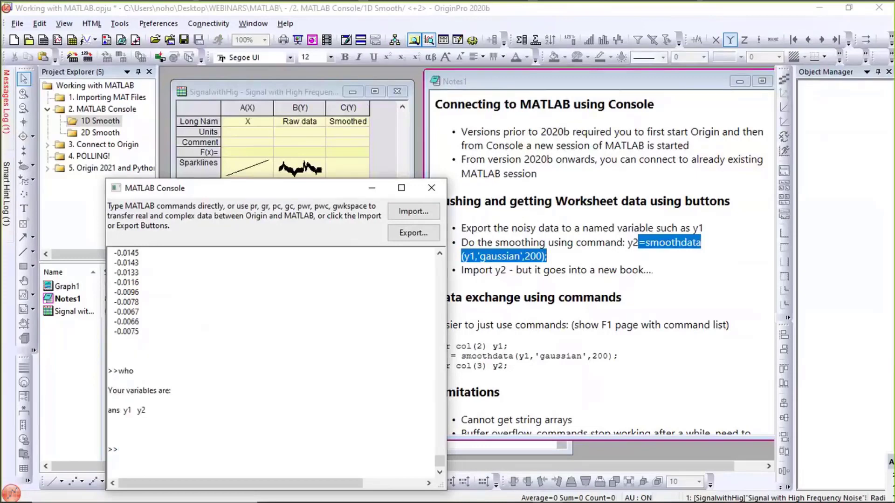
scroll(212, 273, "up", 10)
scroll(213, 272, "up", 5)
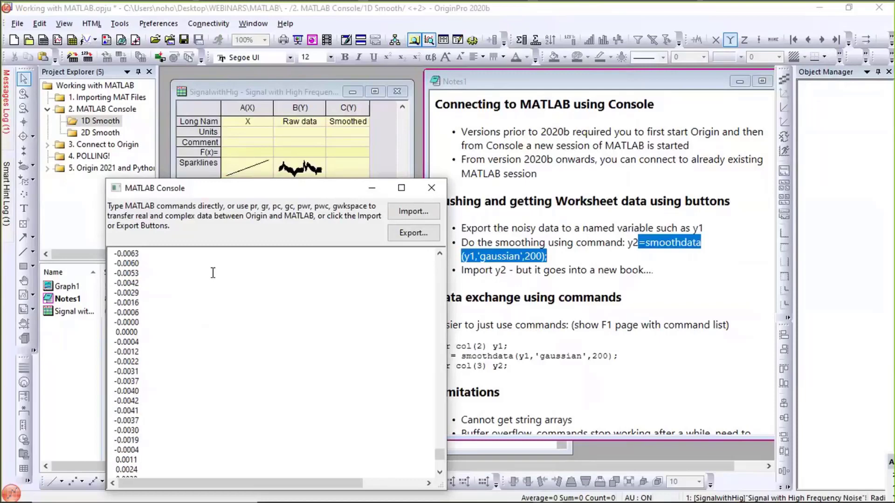
scroll(212, 273, "down", 8)
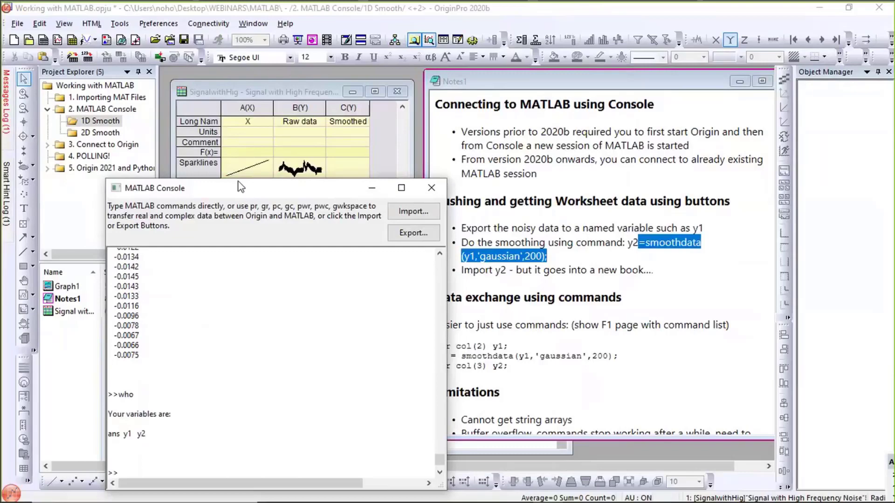
Step: Move the console off the signal workbook and import variable y2 from MATLAB as a worksheet
left_click_drag(241, 195, 230, 124)
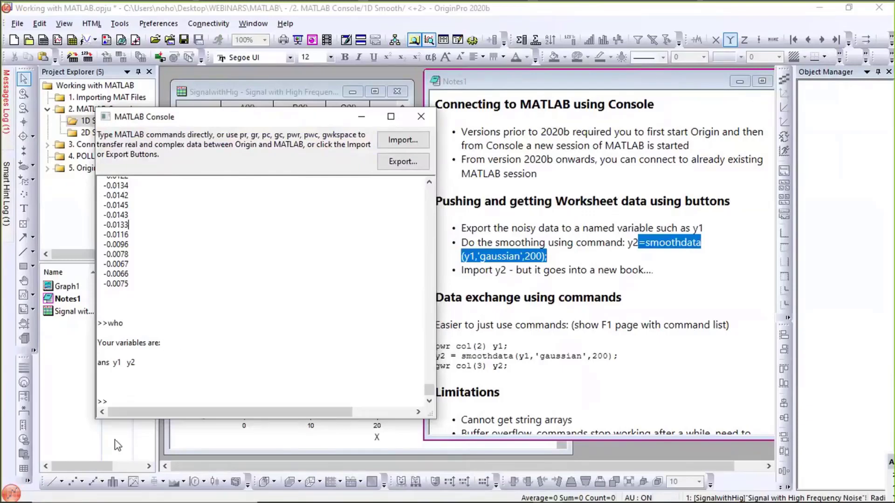
left_click(135, 399)
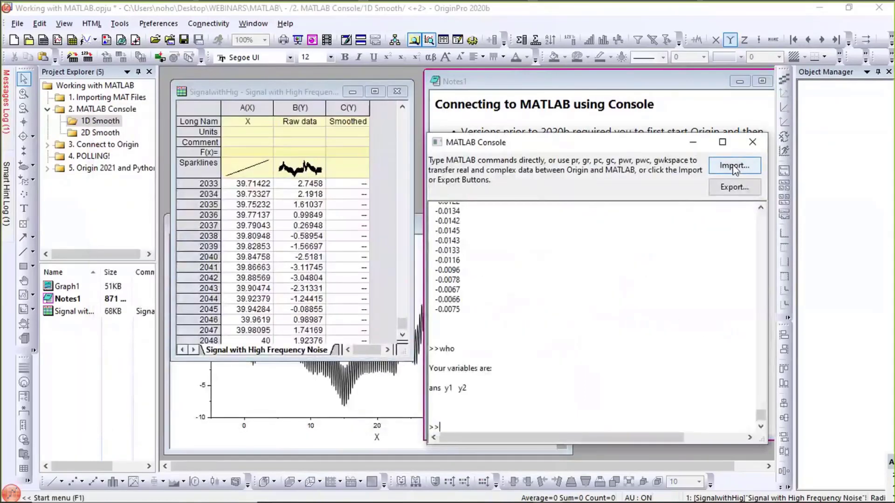
left_click(734, 168)
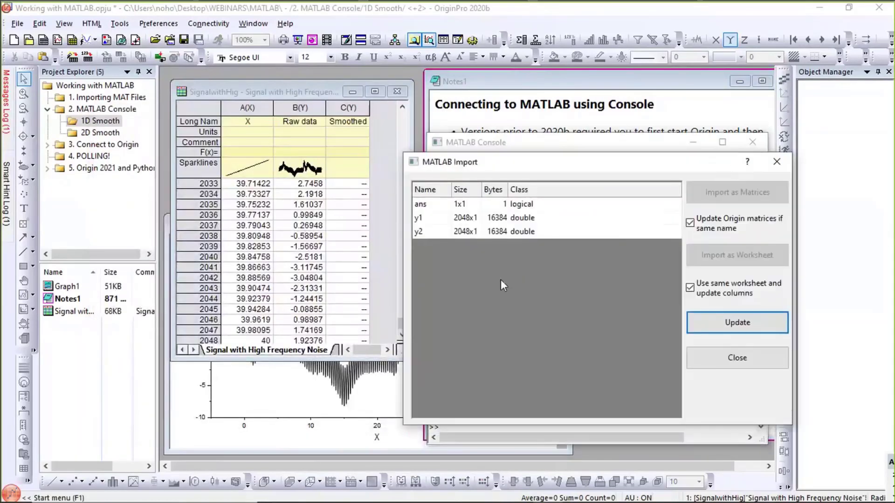
left_click(482, 231)
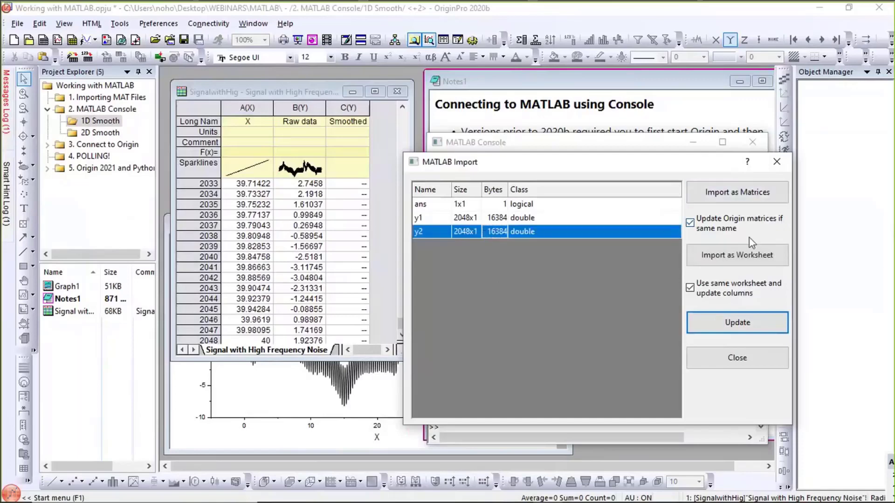
left_click(747, 259)
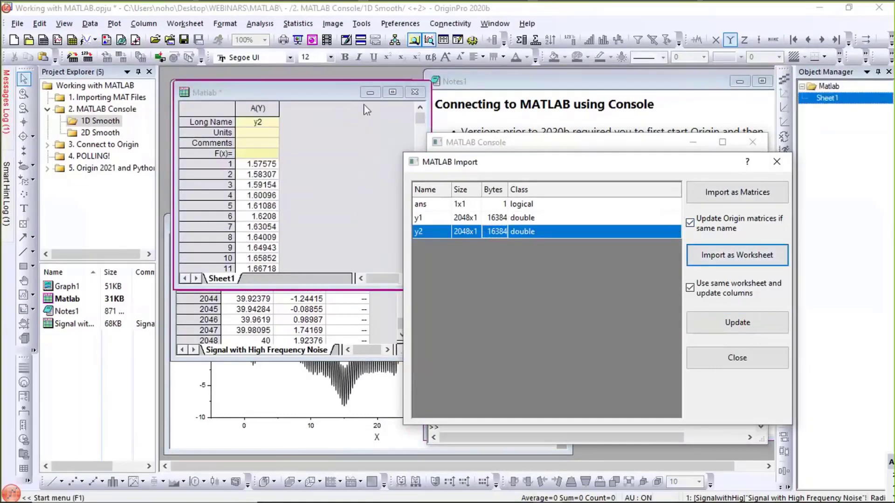
left_click(745, 353)
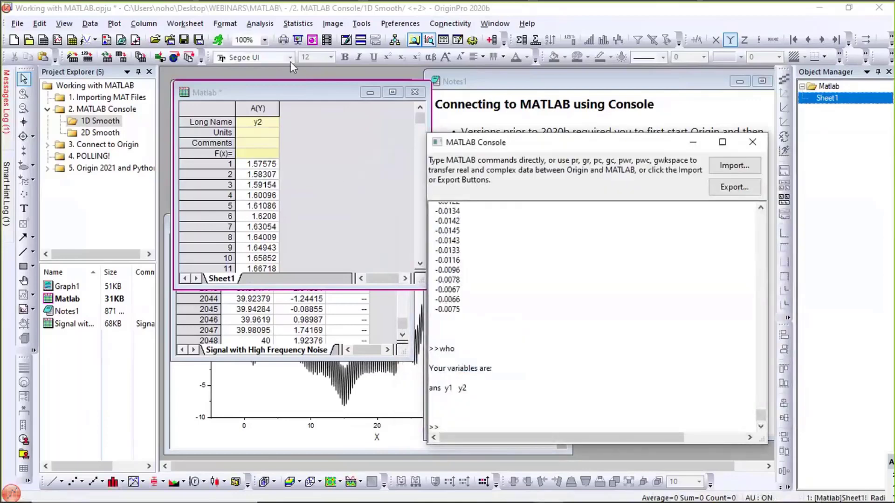
Step: Copy the y2 column from the Matlab workbook into the Smoothed column of the signal workbook and view the curve in Graph1
left_click_drag(288, 93, 332, 231)
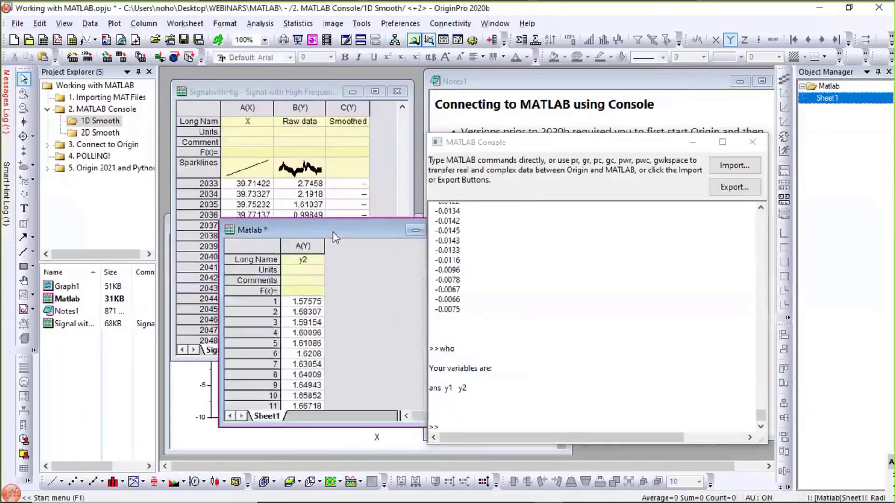
left_click(298, 252)
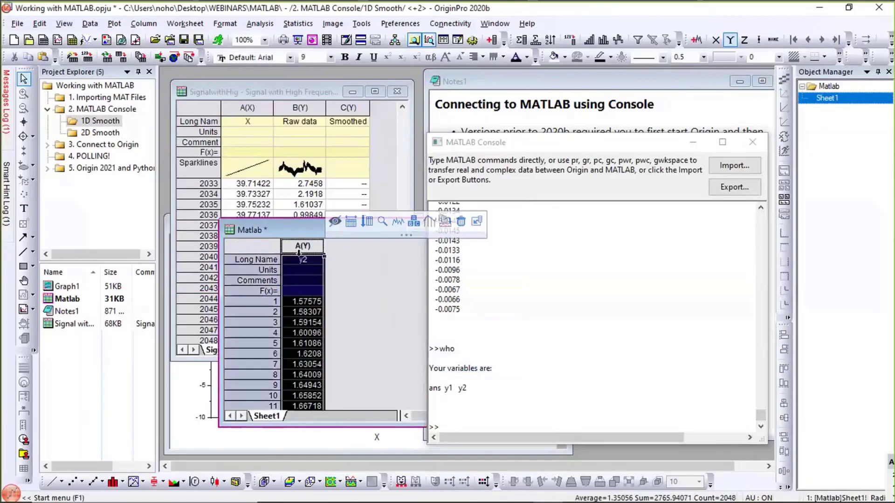
left_click(299, 99)
left_click(345, 108)
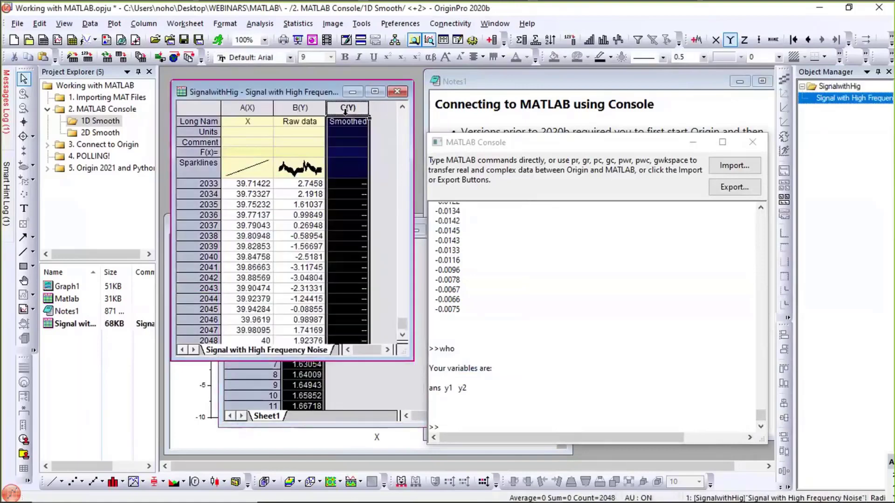
key("ctrl+v")
left_click(356, 483)
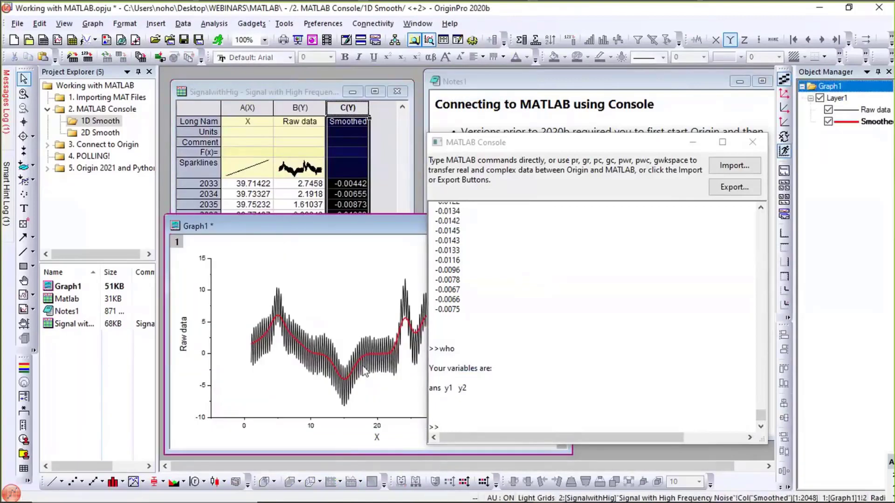
mouse_move(367, 383)
Step: Move the MATLAB Console aside and clear the values in the signal workbook's Smoothed column
left_click(464, 429)
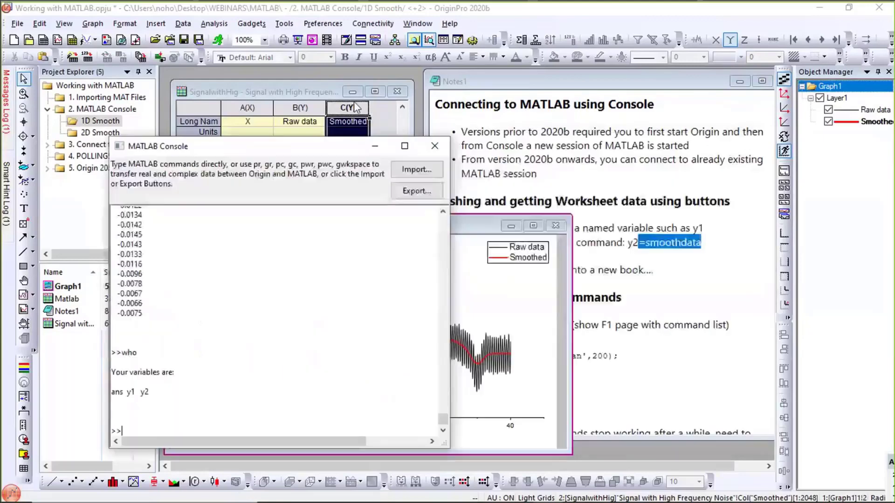
left_click(340, 113)
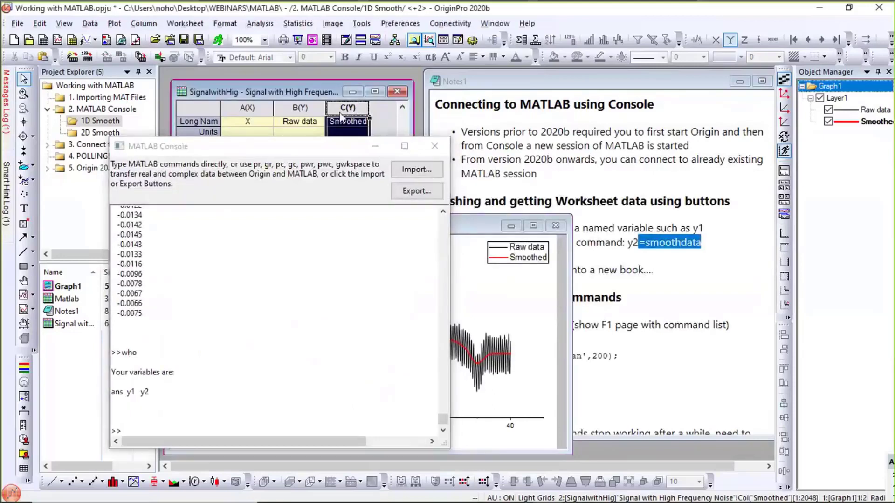
right_click(340, 113)
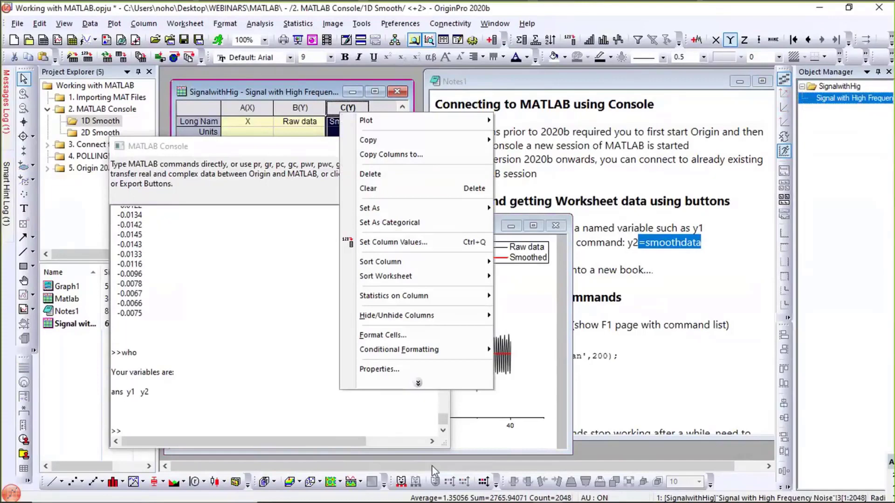
left_click(419, 383)
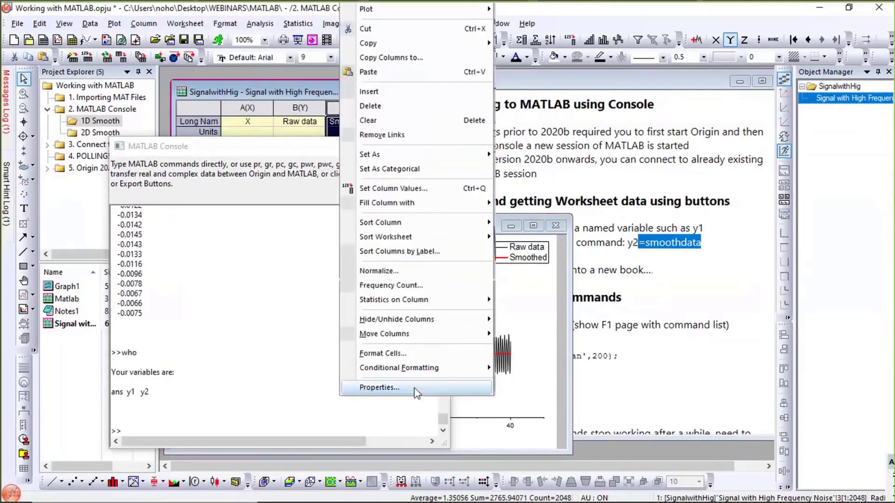
left_click(389, 124)
left_click(389, 125)
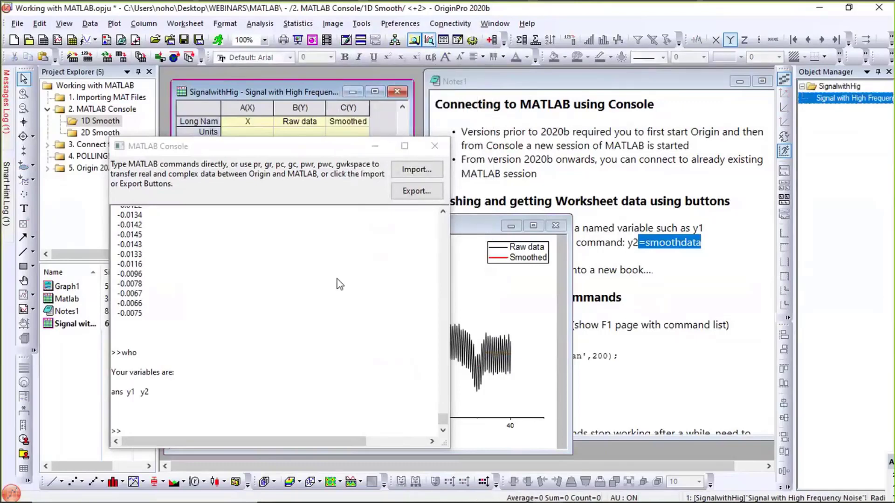
Step: Examine the data exchange commands in Notes1 and the table of available commands on the MATLAB Console help page
left_click_drag(302, 146, 266, 156)
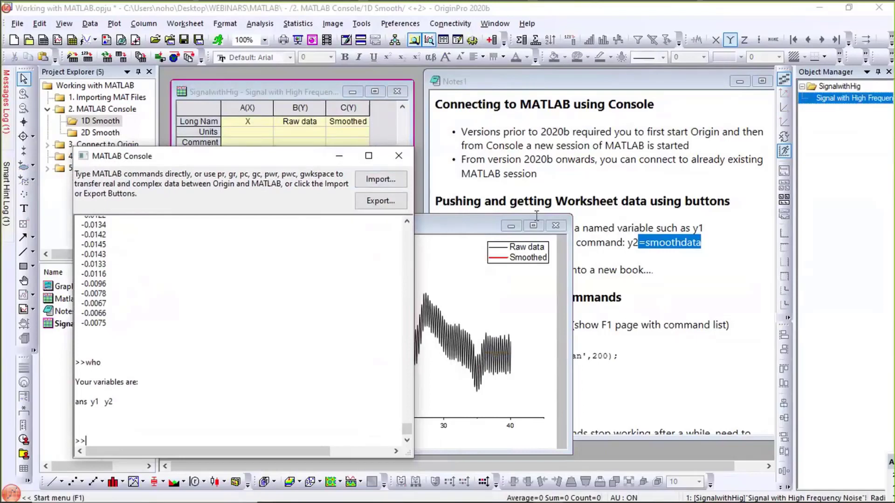
left_click(669, 412)
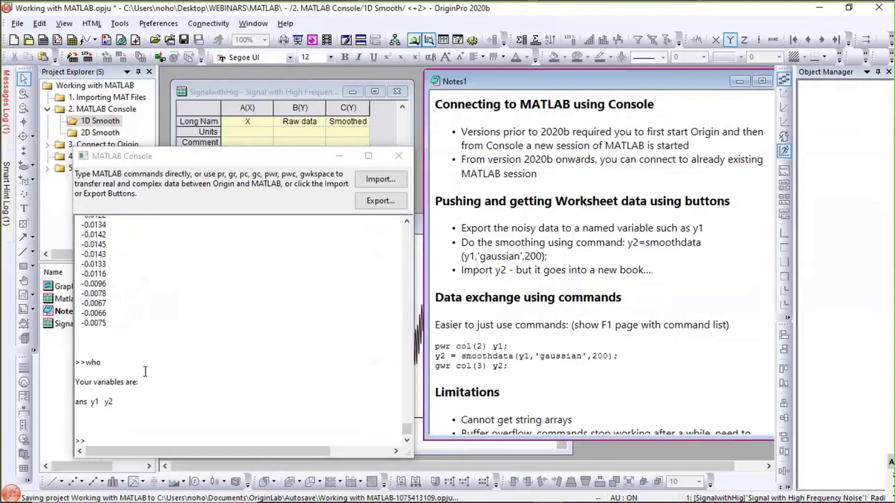
left_click(215, 386)
key("F1")
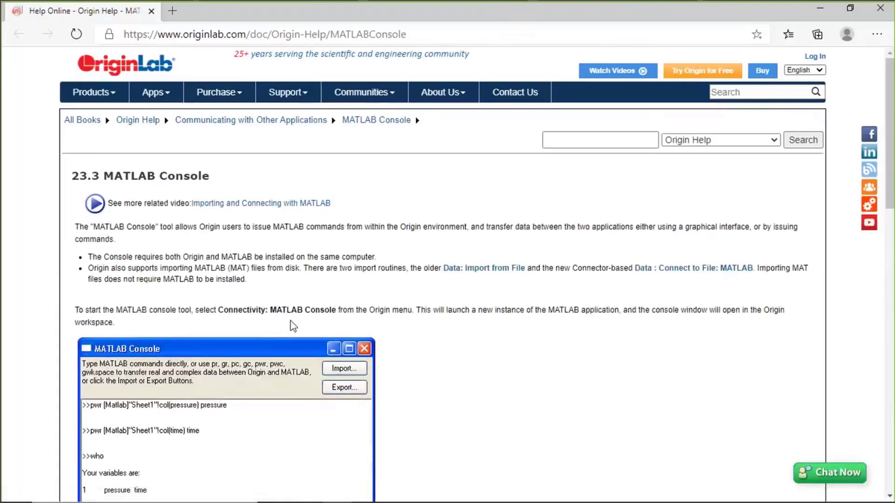
scroll(293, 326, "down", 15)
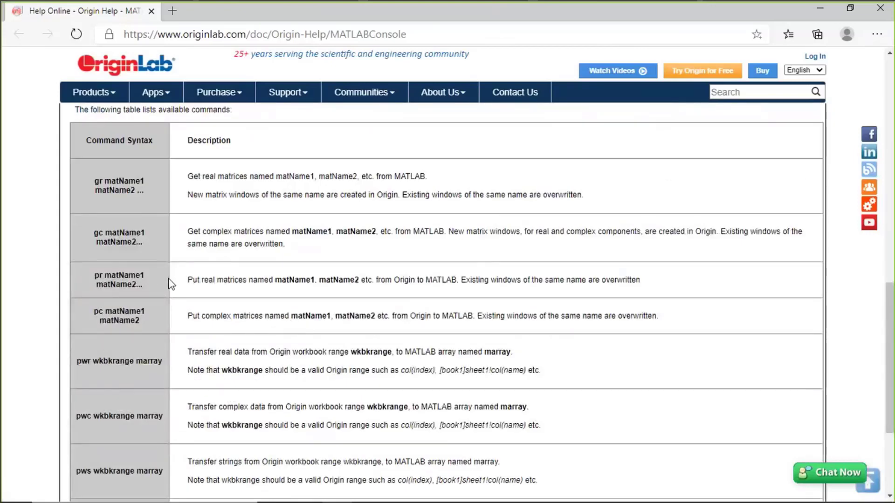
scroll(171, 282, "down", 3)
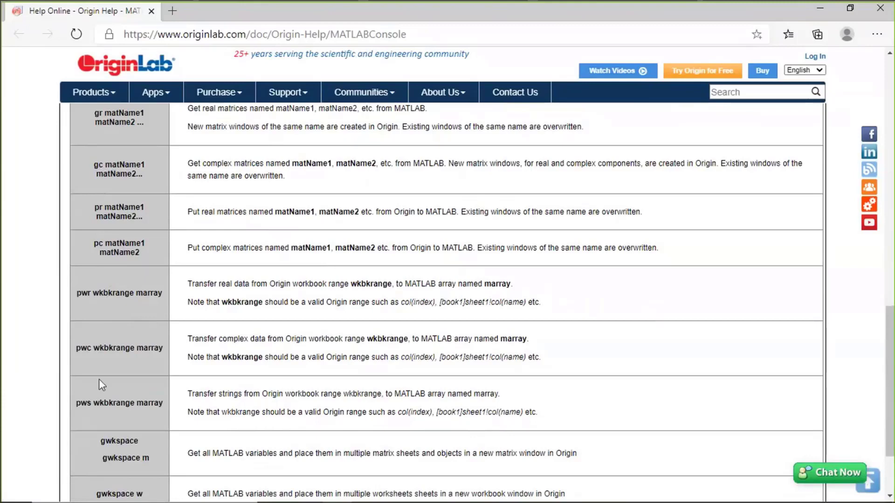
scroll(122, 363, "down", 3)
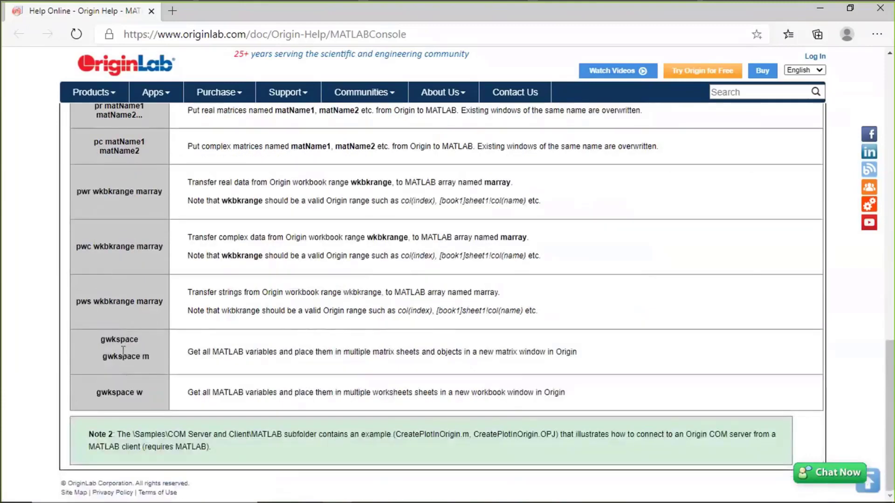
scroll(205, 277, "up", 3)
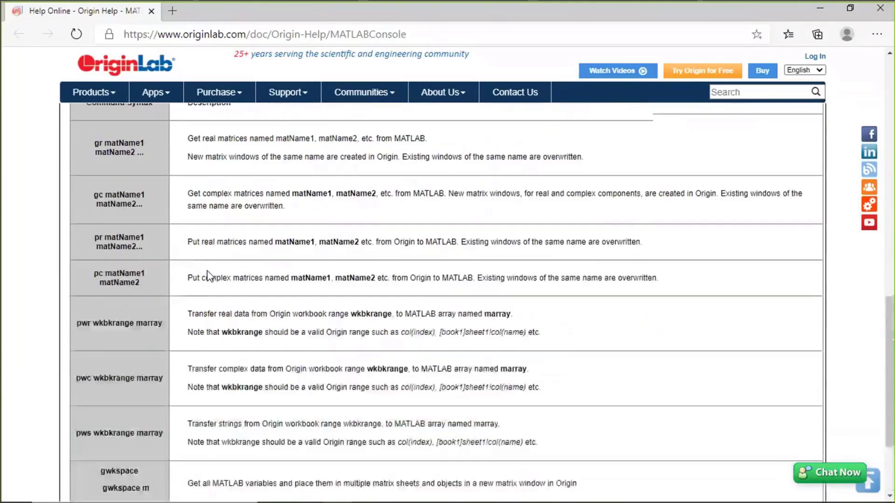
scroll(208, 276, "down", 3)
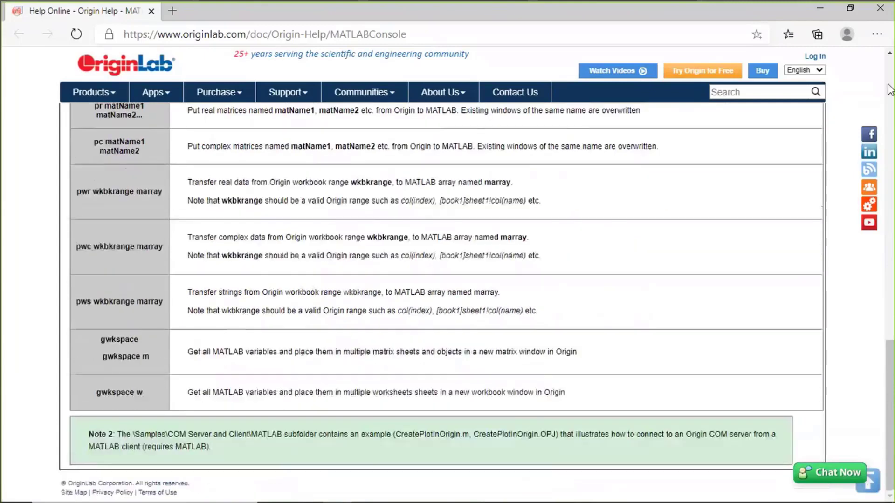
left_click(821, 8)
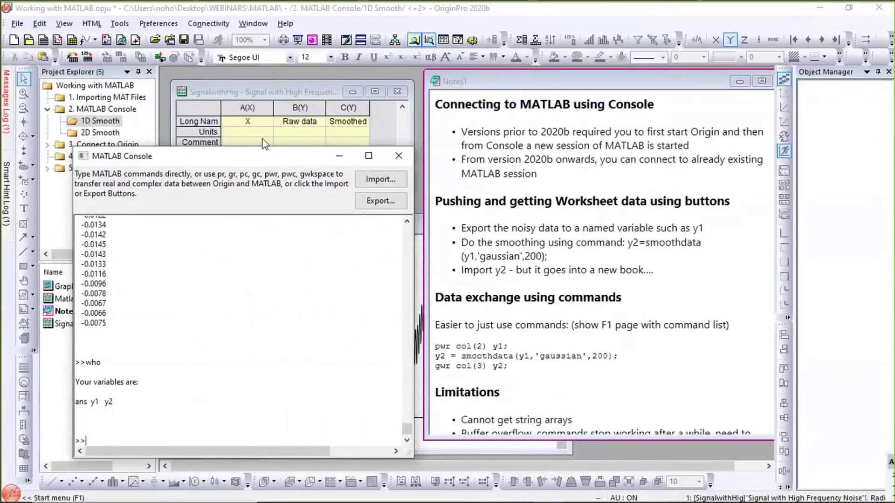
Step: Make the signal workbook active and transfer its raw data column to MATLAB by running pwr col(2) y1 in the console
left_click_drag(266, 155, 254, 141)
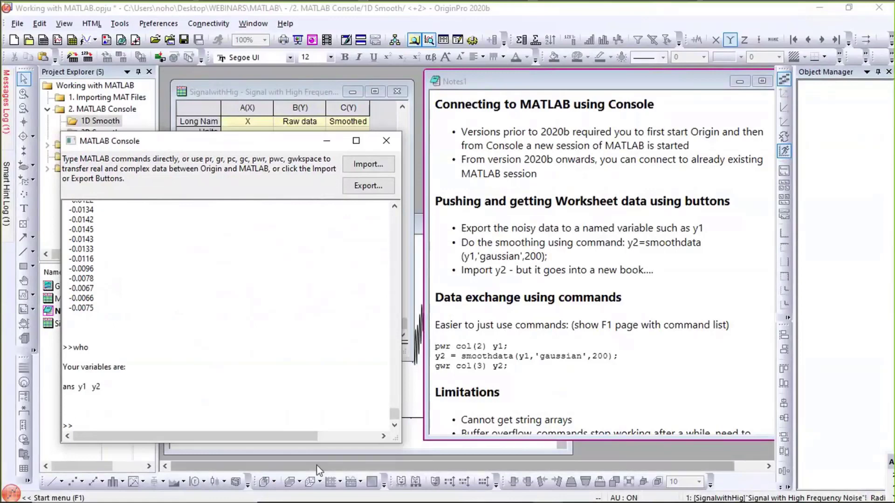
left_click(255, 89)
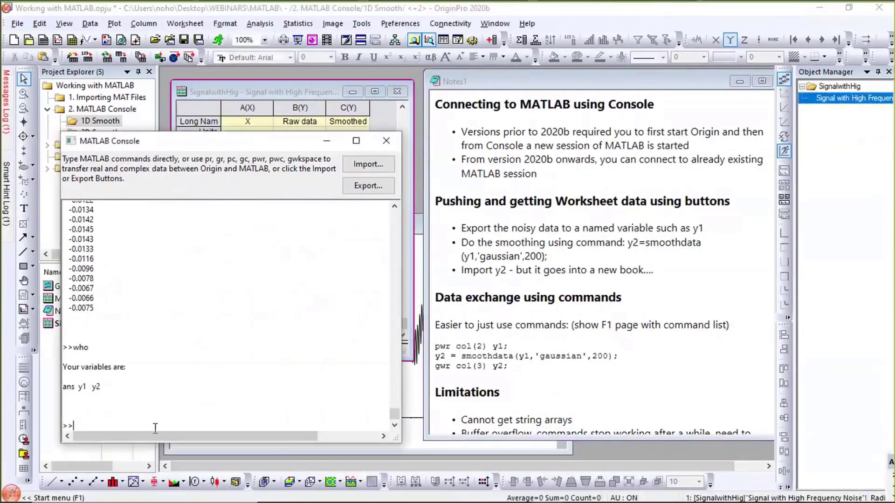
mouse_move(155, 501)
type("pw")
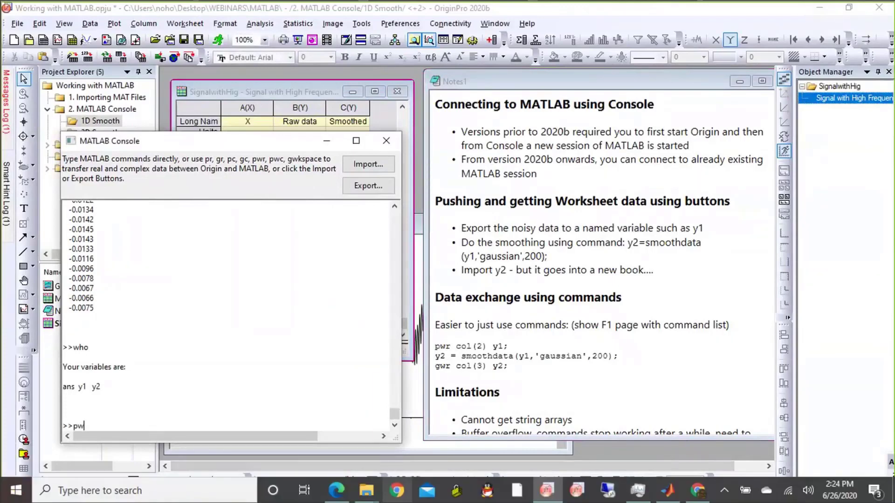
type("r col")
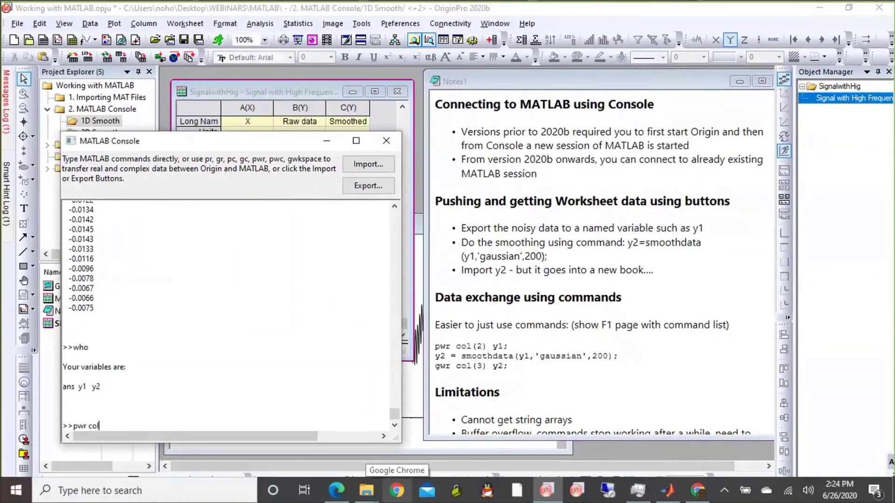
type("(2) y1")
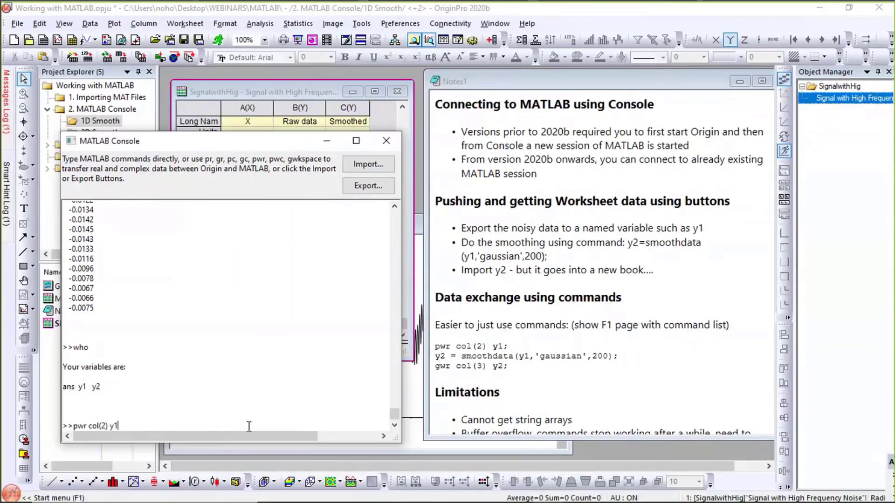
key("Return")
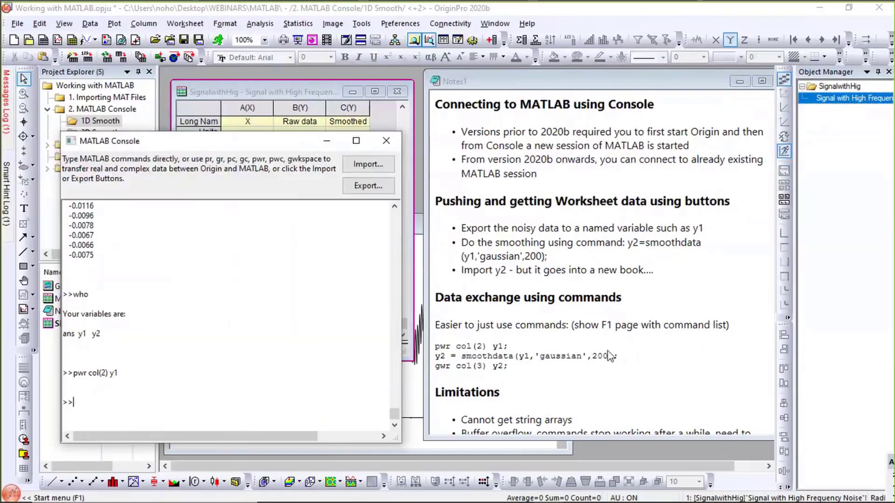
Step: Copy the smoothing command from Notes1 and run y2 = smoothdata(y1,'gaussian',200) in the MATLAB Console
left_click_drag(615, 356, 428, 364)
key("ctrl+c")
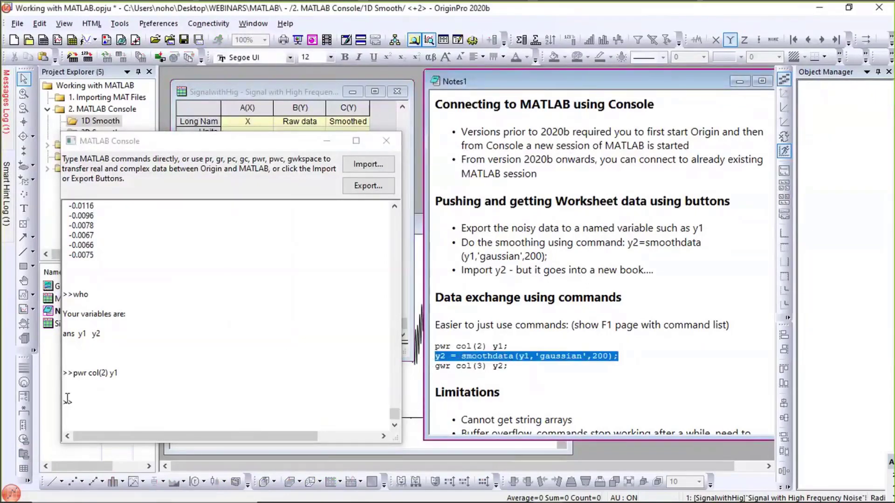
left_click(94, 409)
key("ctrl+v")
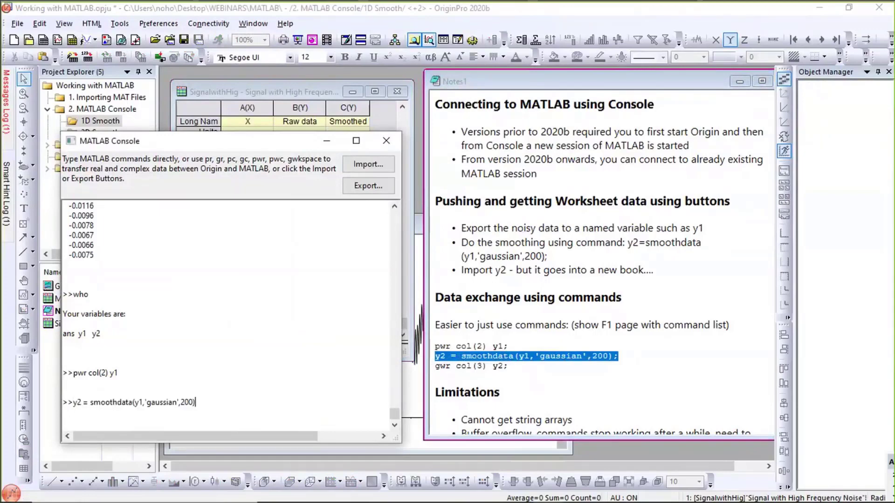
key("Return")
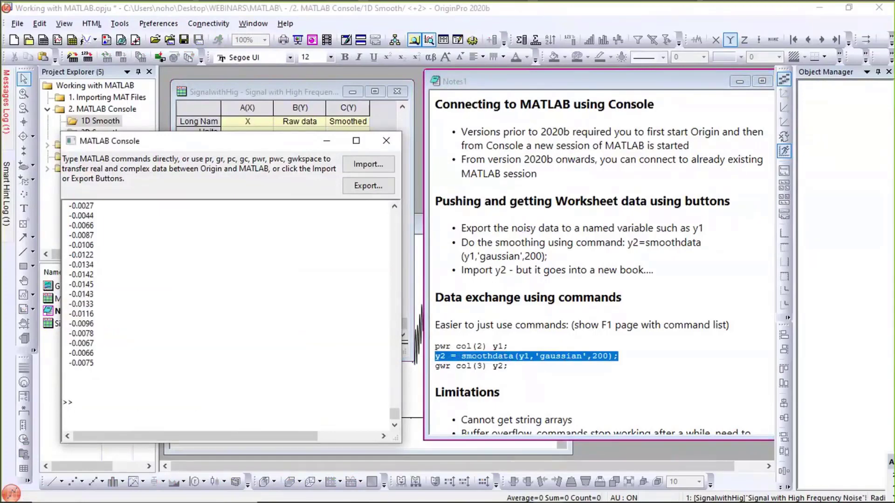
Step: Close the MATLAB Console, reduce the OriginPro window to a smaller size, and reopen the console with the signal workbook active
type("gw")
left_click(385, 140)
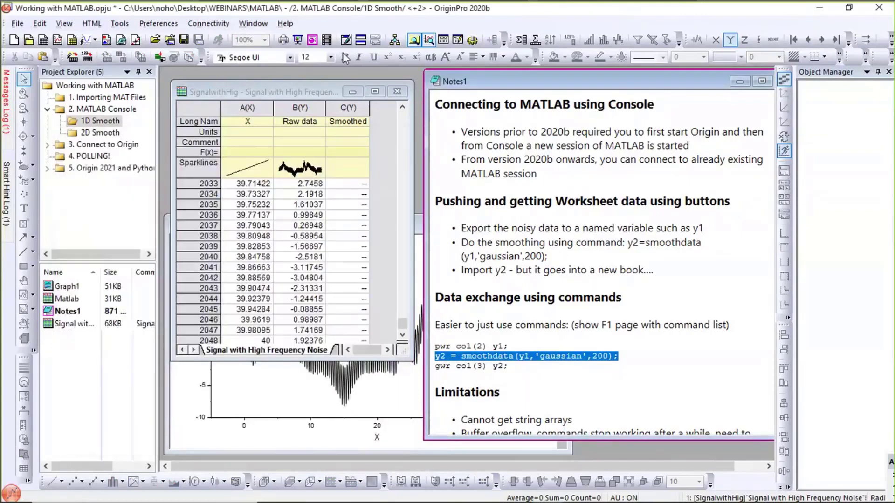
left_click(220, 87)
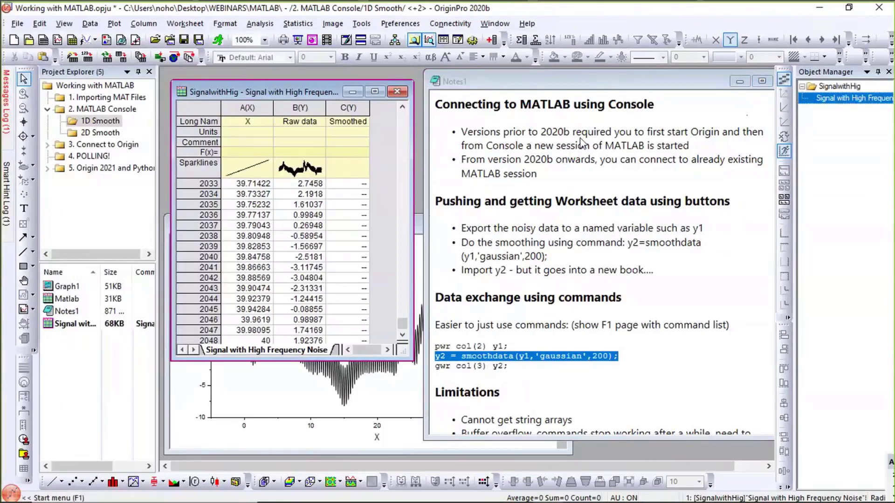
key("super+Down")
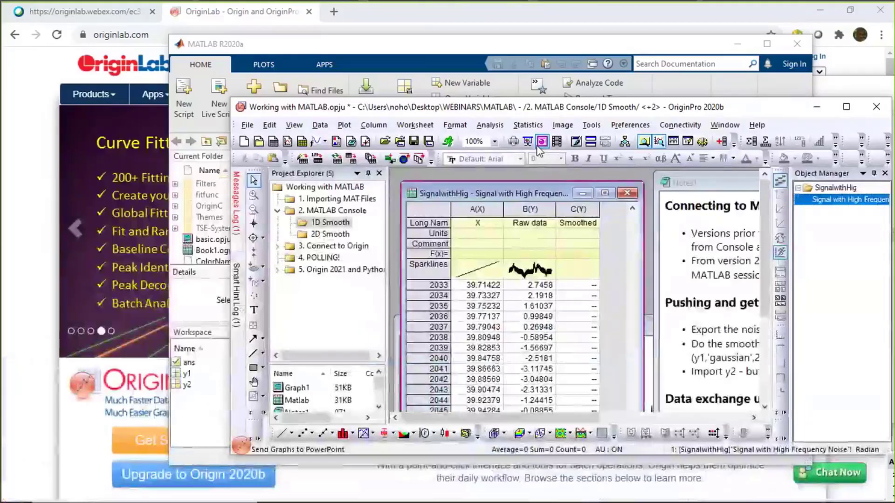
left_click(689, 126)
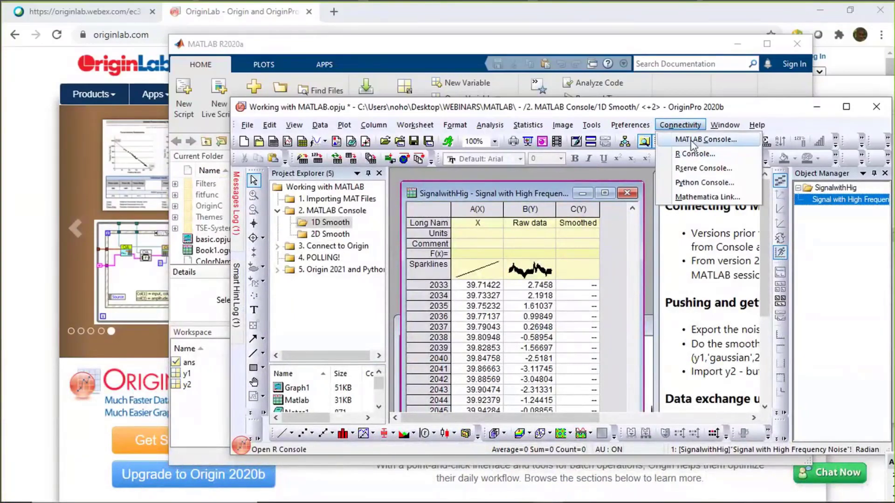
left_click(694, 145)
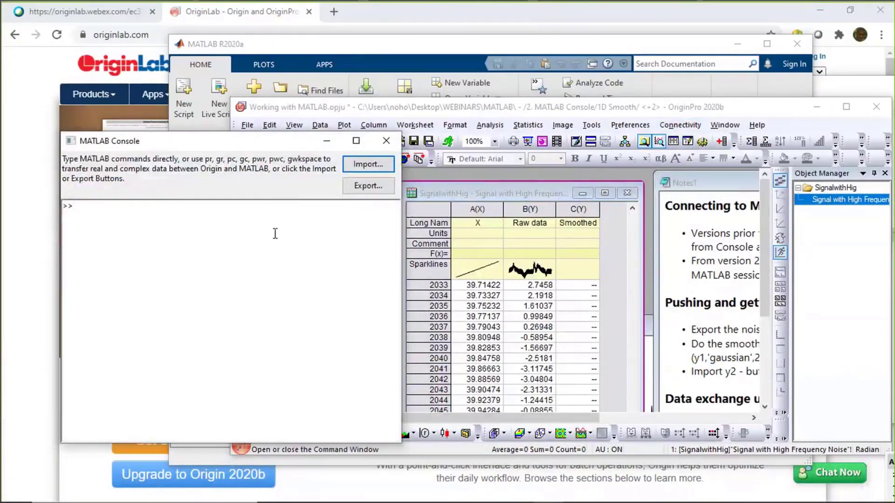
Step: List the MATLAB variables with who in the reopened console and activate Notes1
type("who")
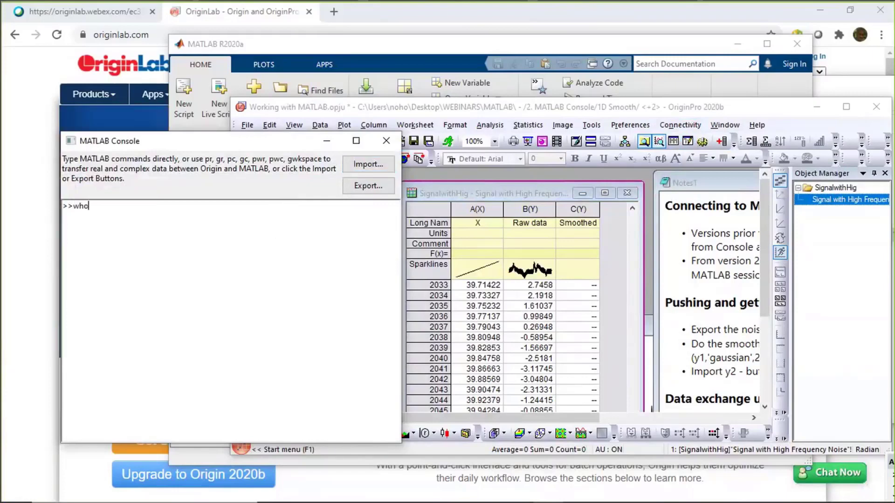
key("Return")
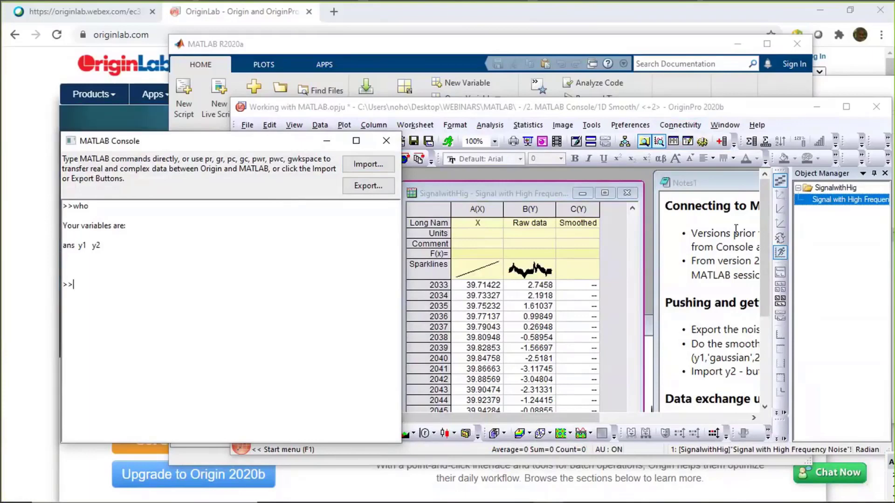
left_click(717, 180)
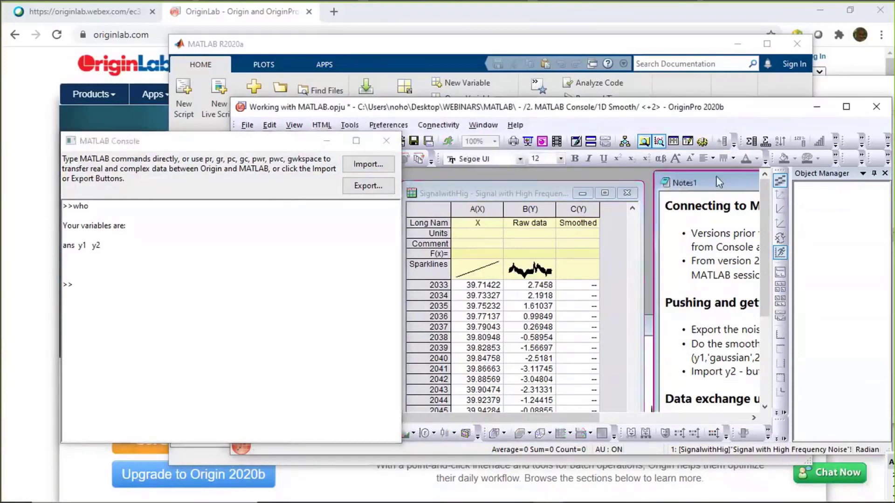
Step: Maximize the OriginPro window and copy the command gwr col(3) y2 from Notes1
left_click(846, 106)
scroll(651, 307, "down", 3)
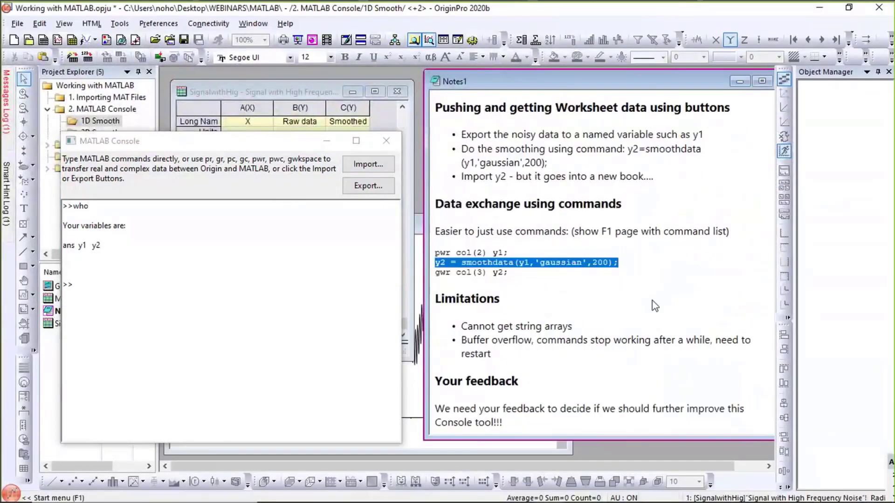
left_click(505, 274)
left_click_drag(505, 274, 432, 275)
key("ctrl+c")
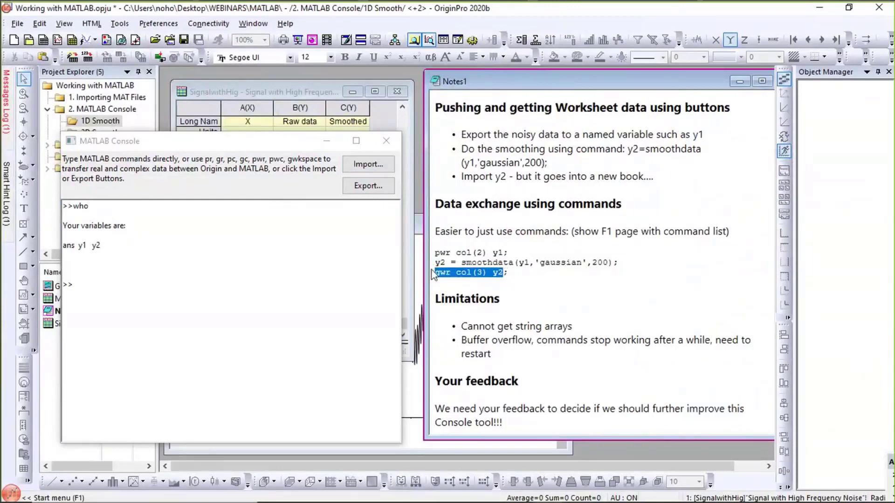
Step: Make the signal workbook active, uncover its columns, and run gwr col(3) y2 in the MATLAB Console to fill the Smoothed column
left_click(199, 273)
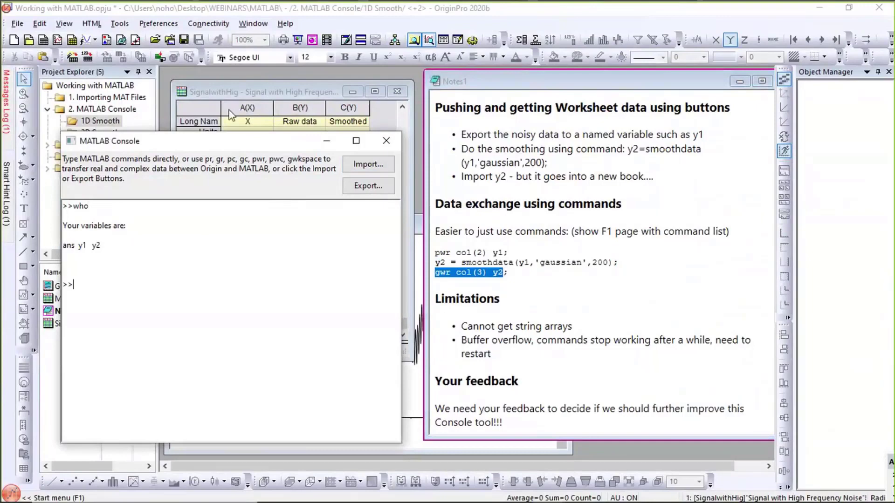
left_click(230, 94)
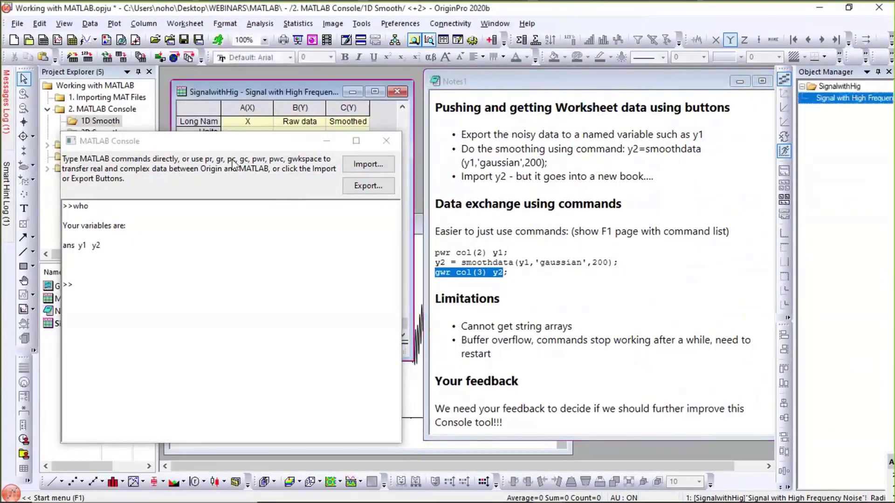
left_click_drag(229, 144, 242, 248)
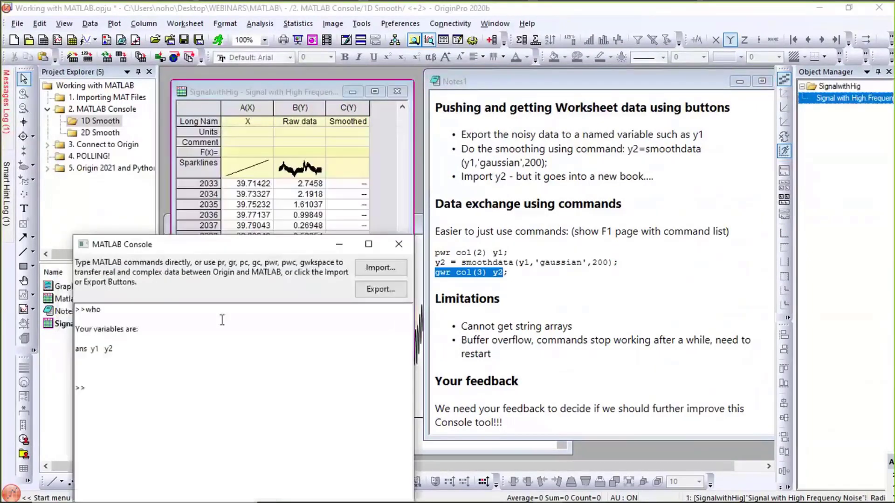
key("ctrl+v")
key("Return")
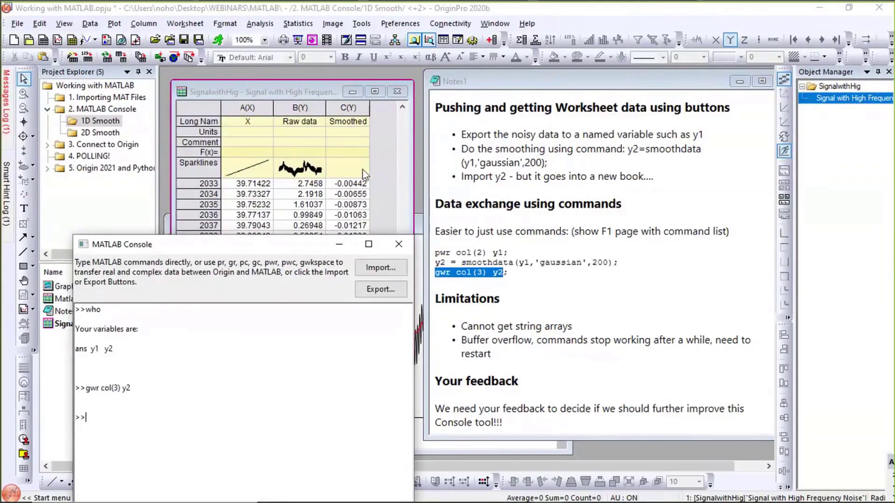
Step: Move the MATLAB Console off Graph1 and activate the graph to view the raw and smoothed curves
left_click(375, 168)
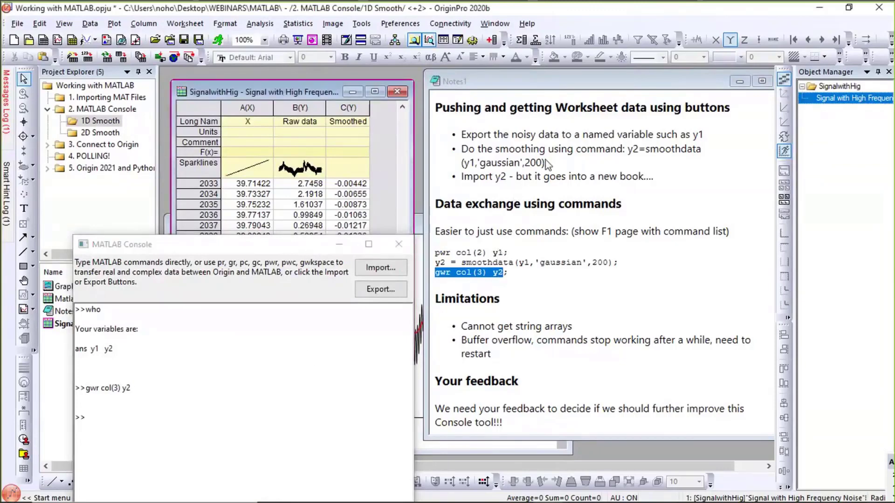
left_click_drag(205, 244, 448, 159)
left_click(292, 419)
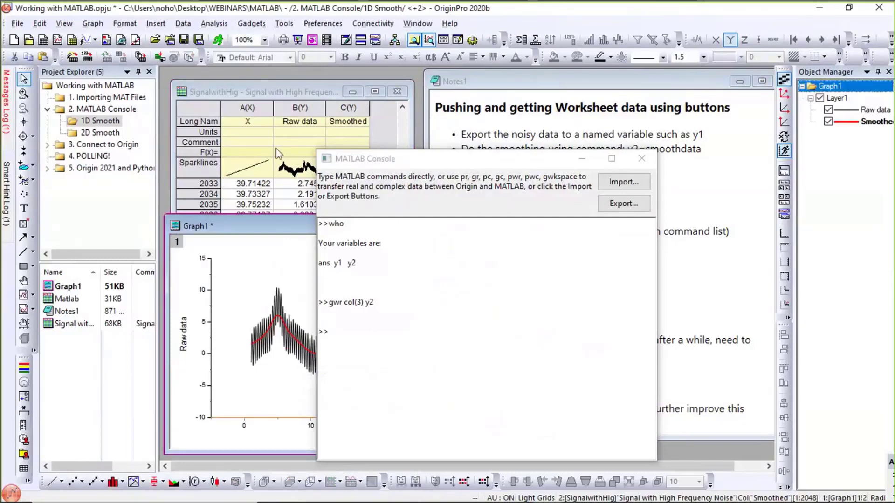
Step: Open the 2D Smooth folder and arrange Notes3 and the MATLAB Console so the notes are readable beside the console
left_click(119, 133)
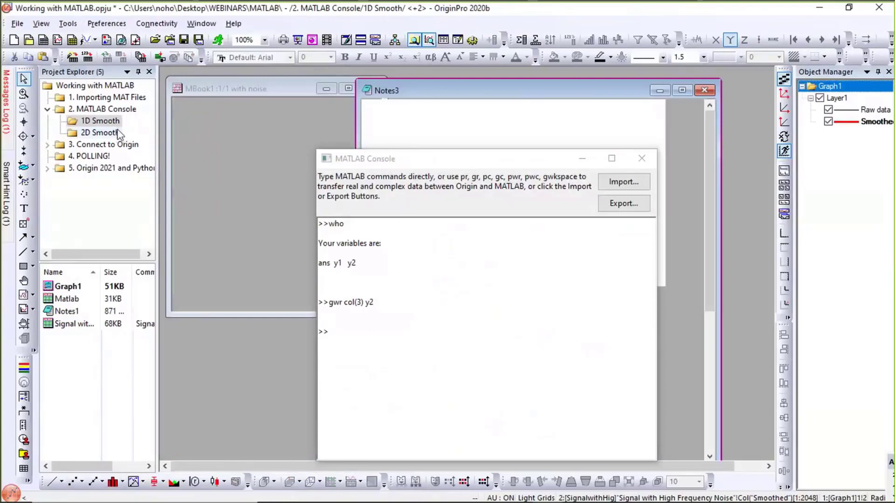
left_click(414, 164)
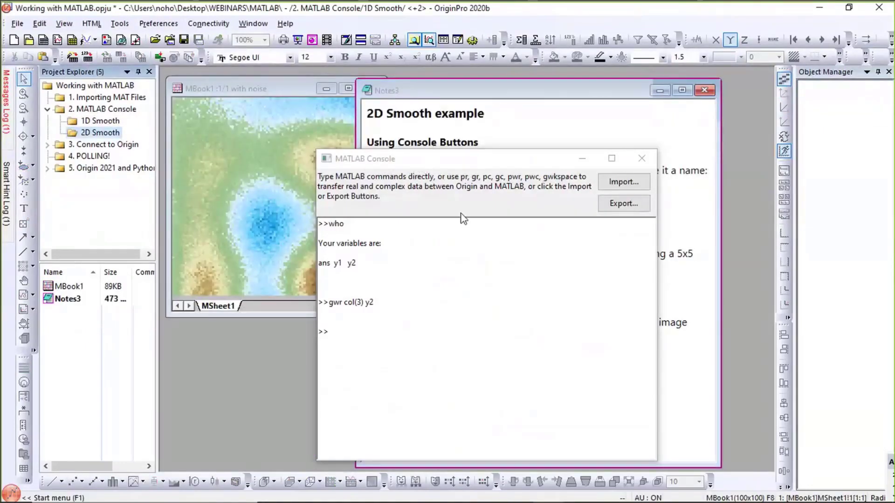
left_click_drag(462, 159, 321, 268)
left_click(486, 124)
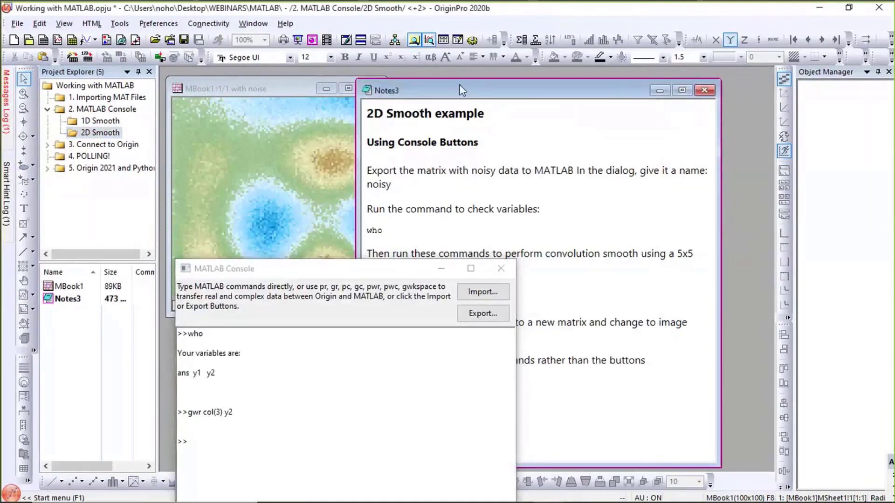
left_click_drag(525, 95, 603, 98)
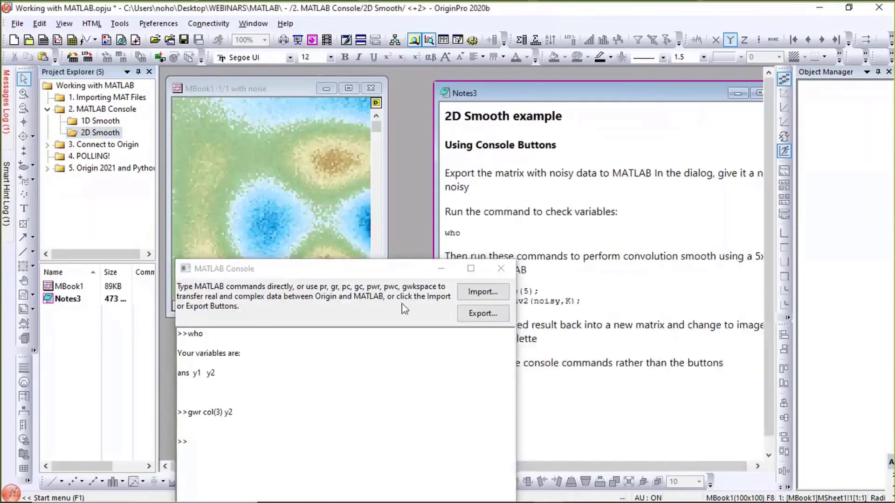
left_click(399, 268)
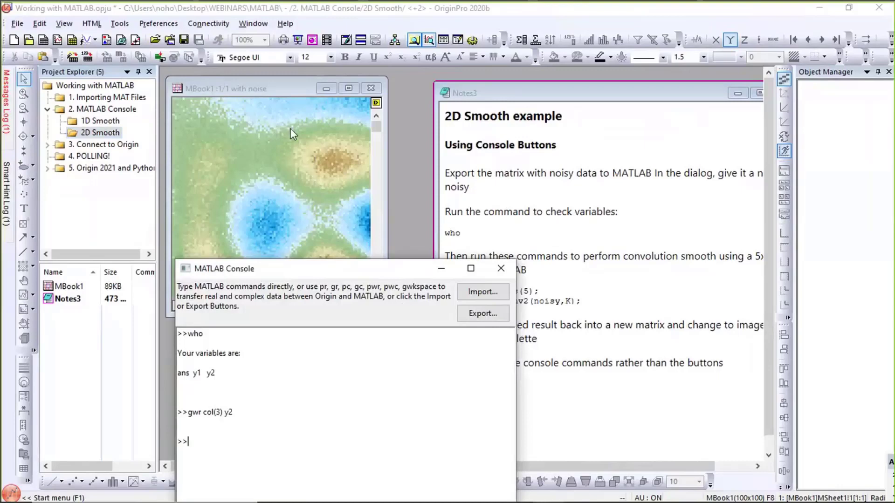
left_click_drag(303, 268, 196, 132)
Step: Activate the MBook1 matrix, export it to MATLAB under the name noisy, and list the MATLAB variables with who
left_click(366, 178)
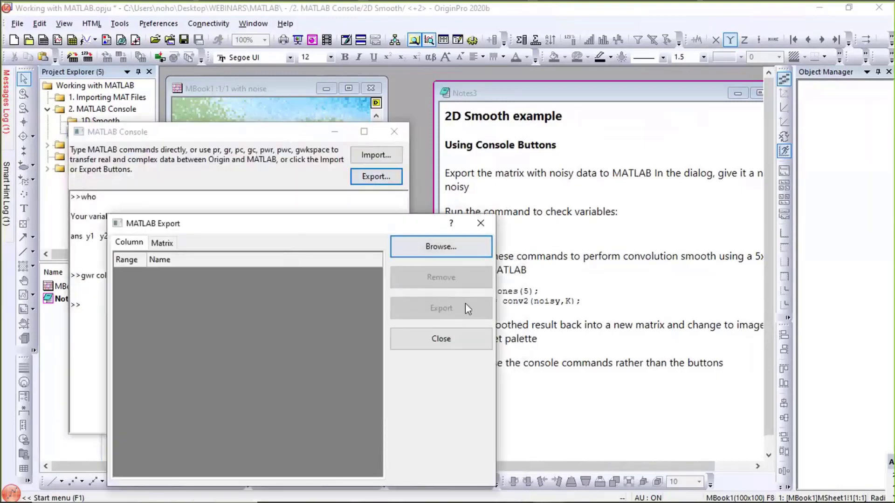
left_click(447, 345)
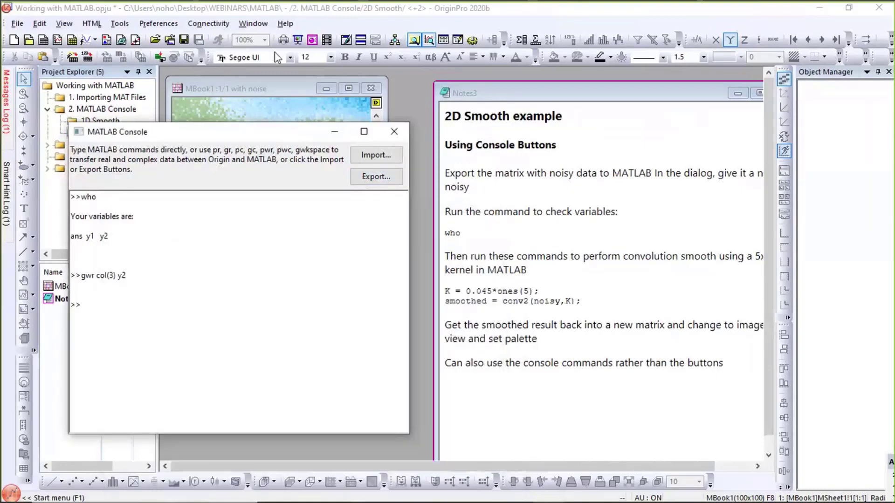
left_click(247, 93)
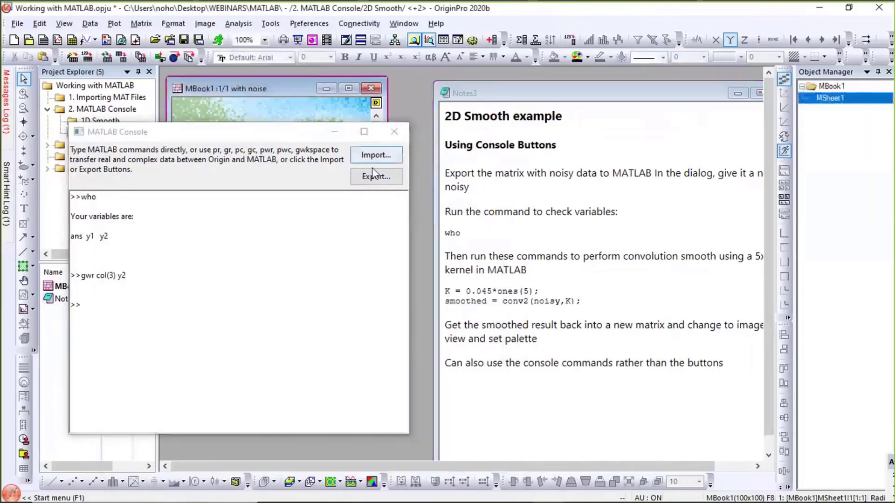
left_click(373, 179)
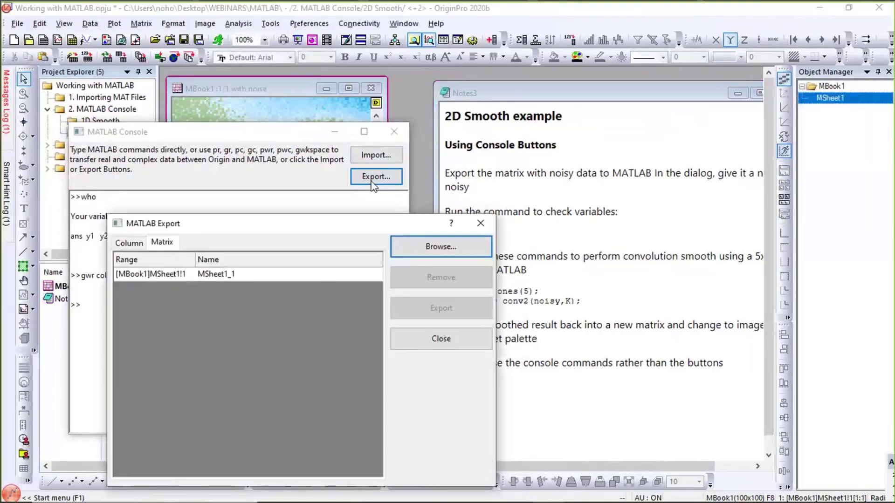
left_click(241, 272)
left_click(242, 274)
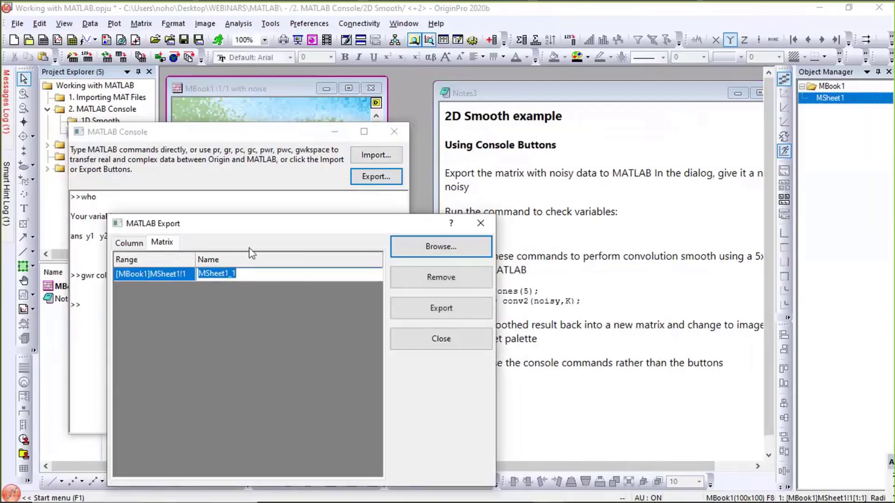
type("noisy")
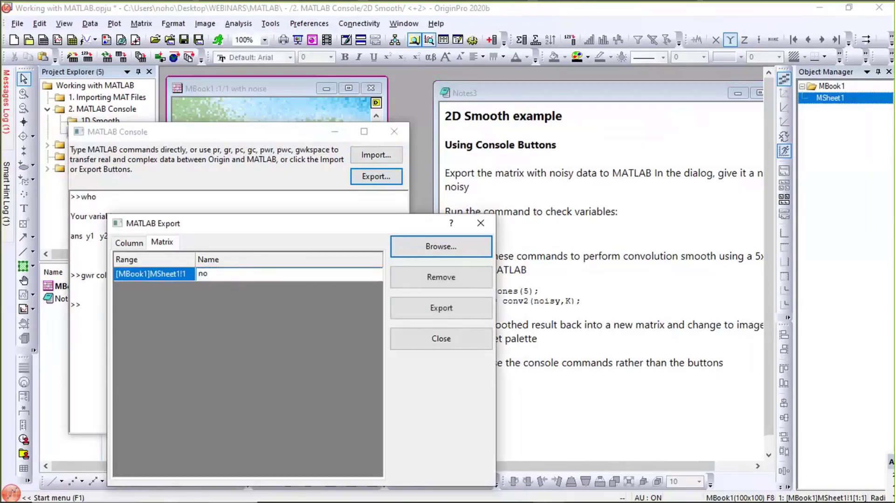
left_click(412, 318)
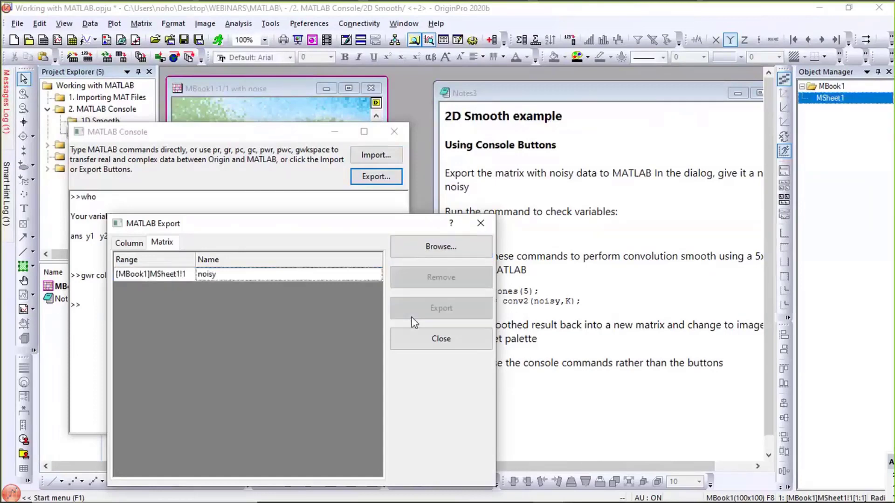
left_click(420, 343)
type("who")
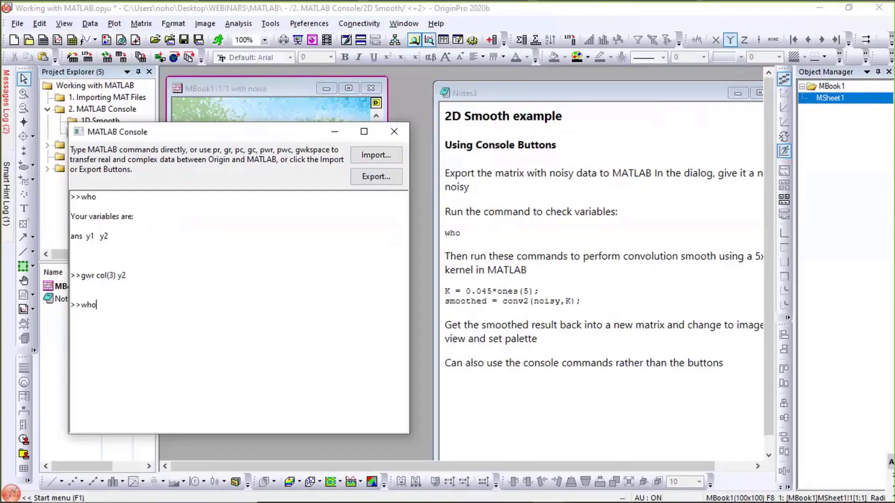
key("Return")
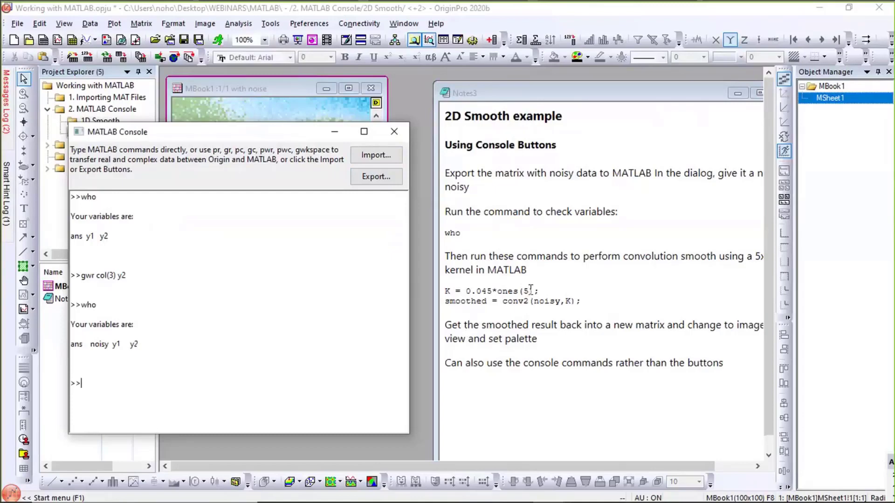
Step: Copy the kernel command from Notes3, run K = 0.045*ones(5); in the MATLAB Console, and list the variables with who
left_click(461, 302)
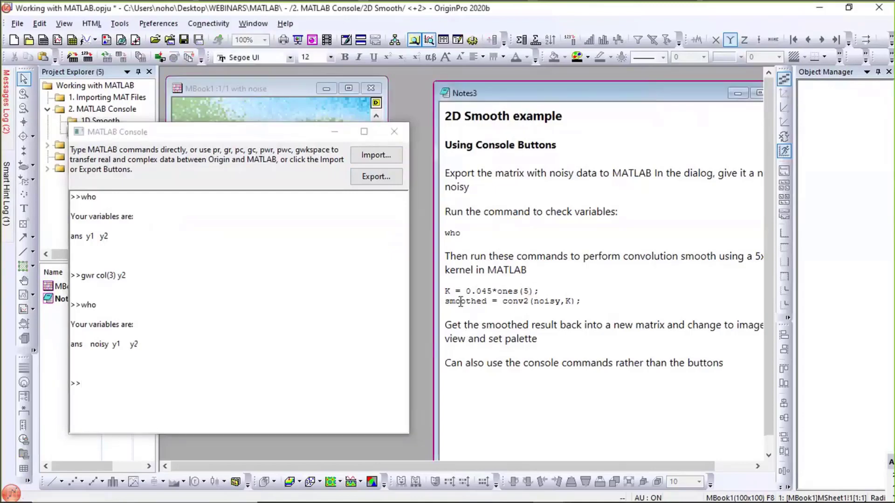
mouse_move(445, 302)
left_mouse_down()
mouse_move(436, 280)
mouse_move(437, 297)
left_mouse_up()
key("ctrl+c")
left_click(107, 379)
key("ctrl+v")
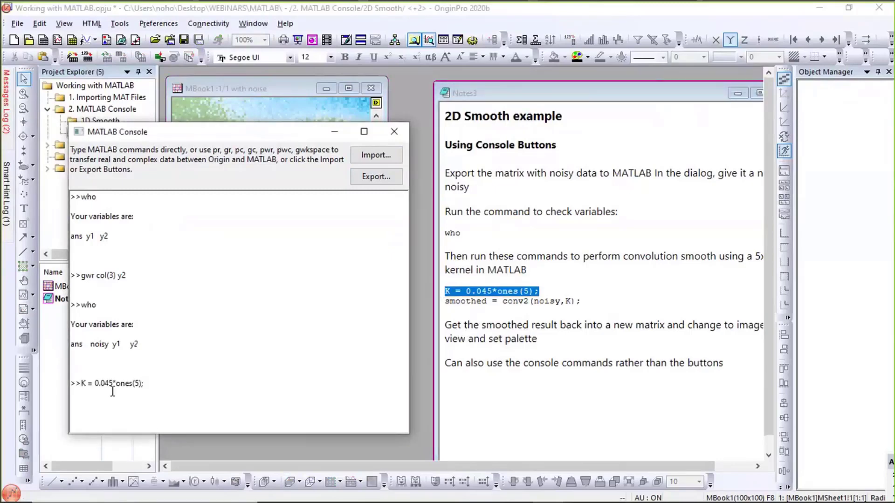
key("Return")
type("who")
key("Return")
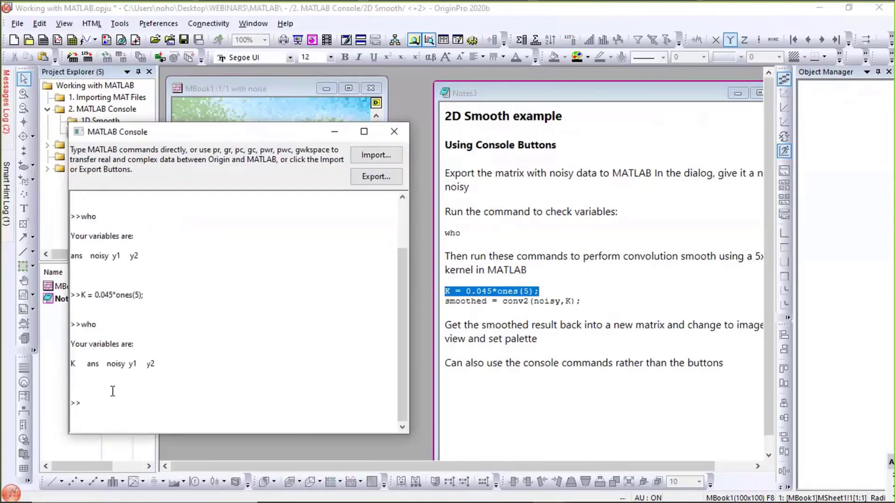
Step: Copy the convolution command from Notes3 and run smoothed = conv2(noisy,K) in the MATLAB Console
left_click(586, 321)
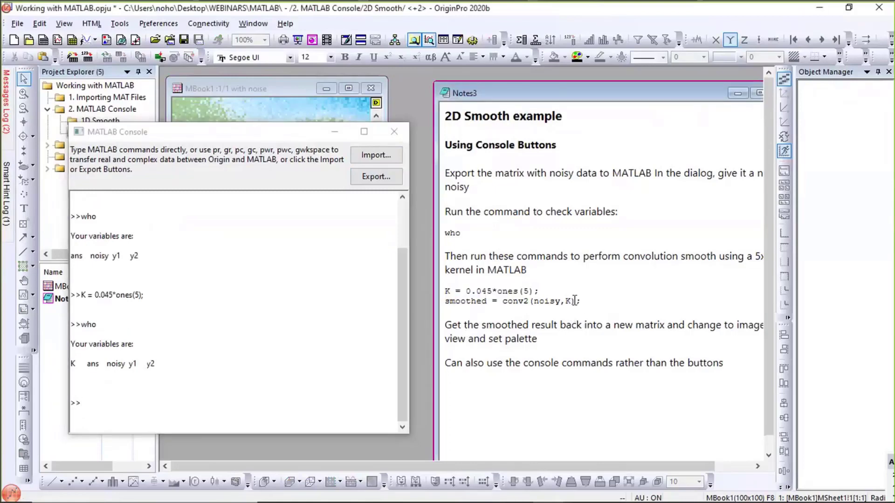
left_click_drag(580, 301, 446, 303)
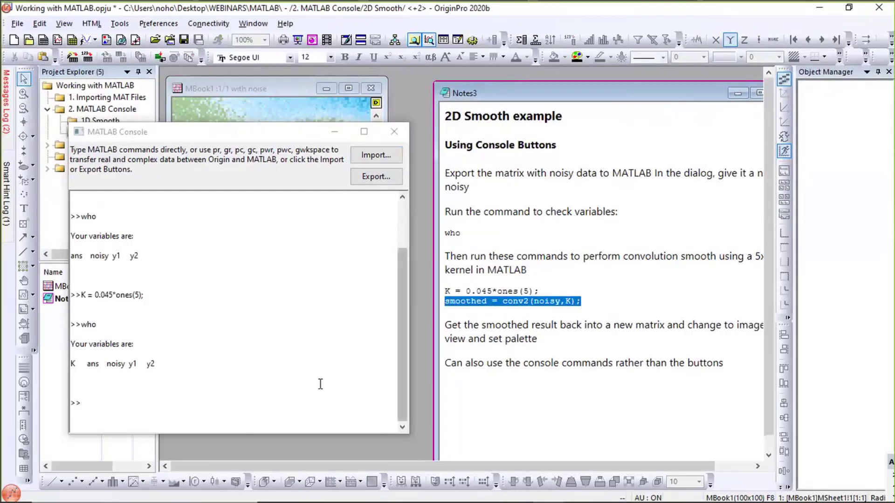
left_click(280, 407)
key("ctrl+v")
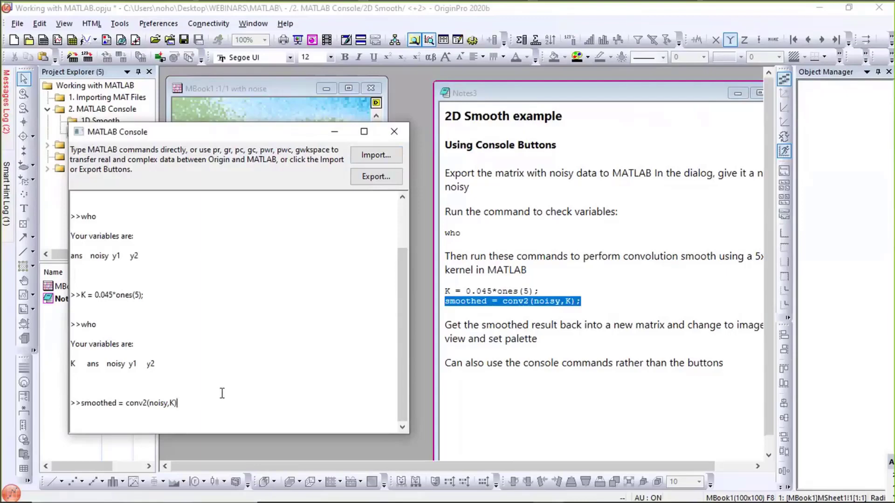
key("Return")
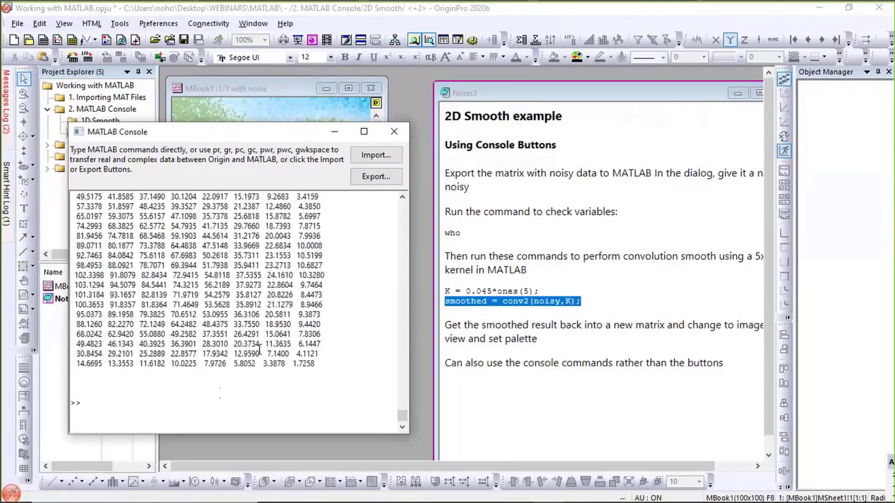
type("wh")
key("Return")
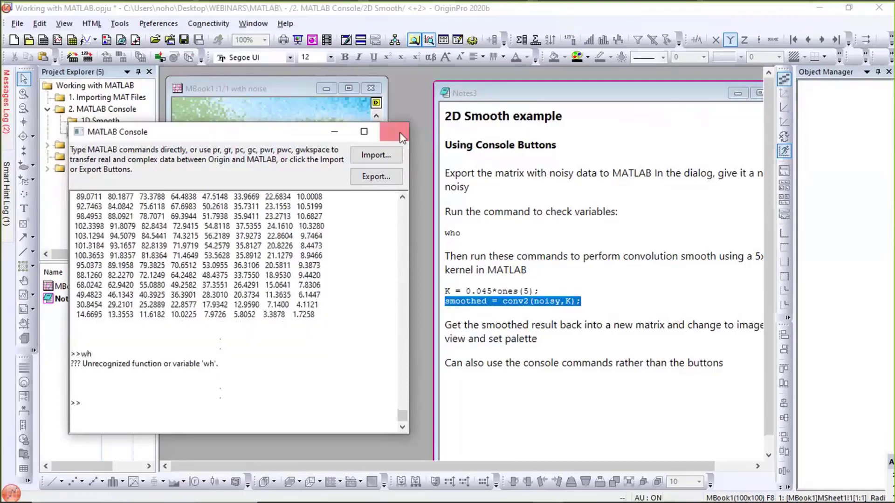
Step: Import the MATLAB variable smoothed as a matrix, minimize the console, and place the new matrix window below MBook1's image
left_click(377, 155)
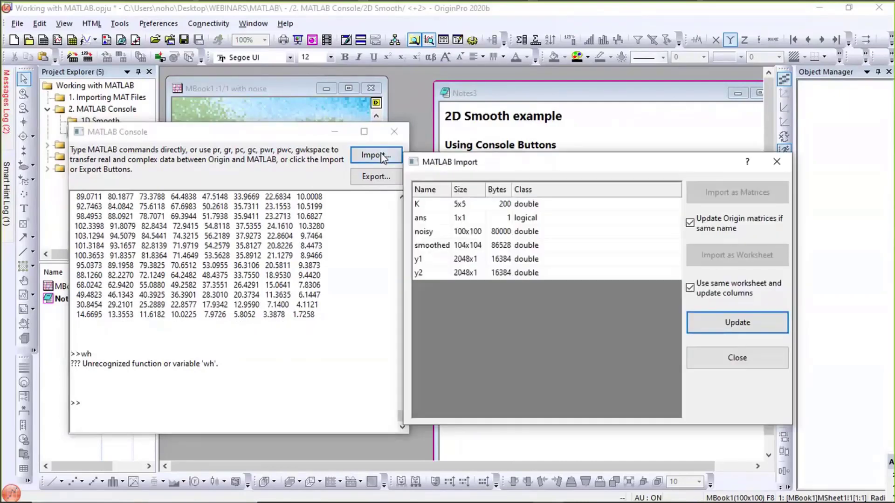
left_click(493, 249)
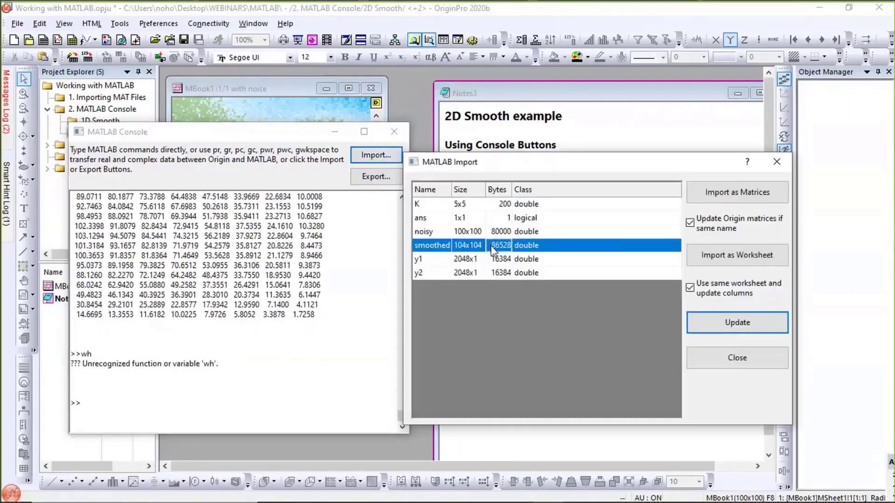
left_click(748, 194)
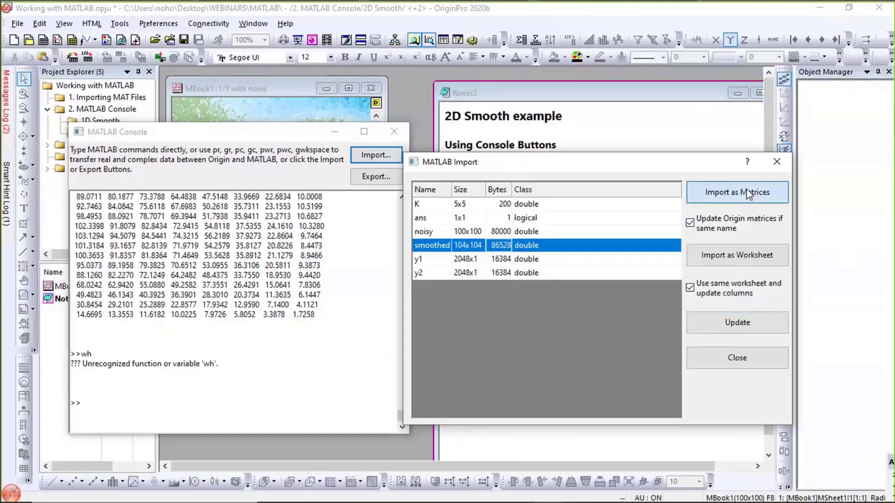
left_click(737, 358)
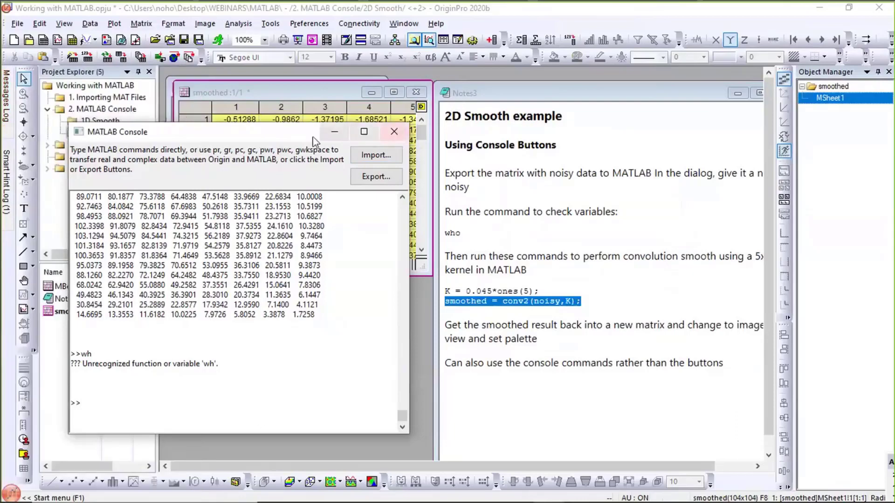
left_click(333, 133)
left_click(307, 94)
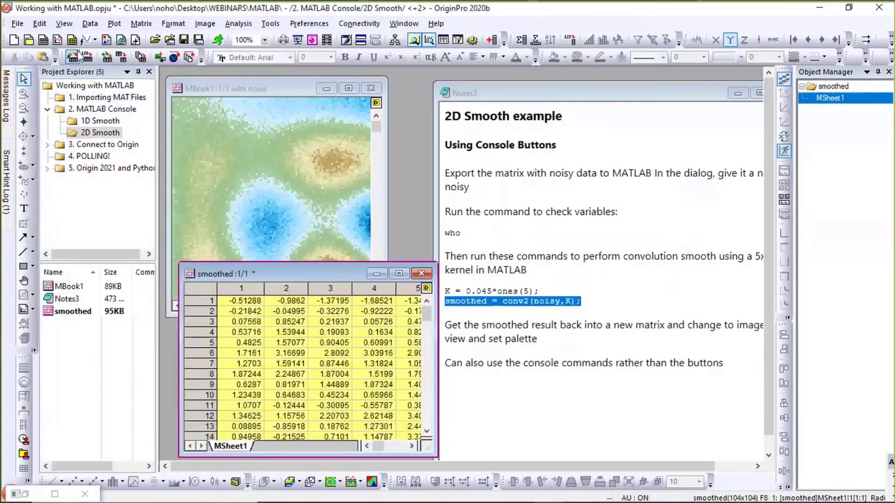
Step: Show the smoothed matrix in image mode and apply the Topography1 palette
left_click(75, 25)
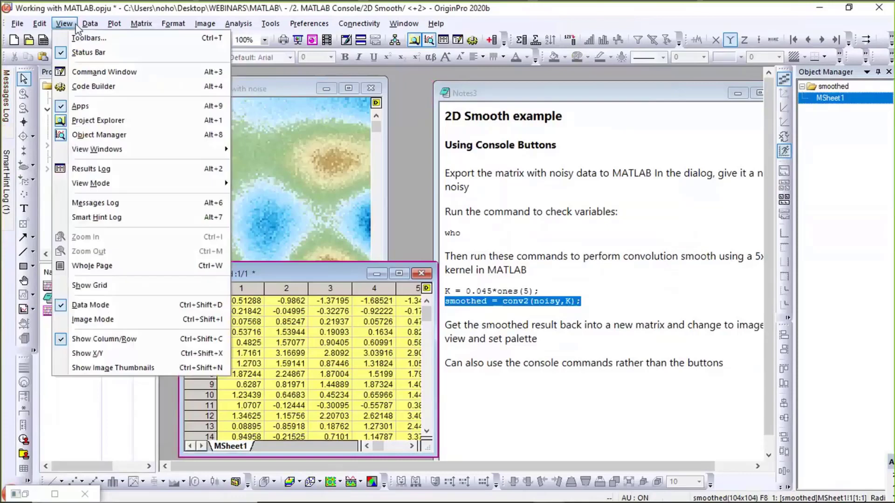
left_click(110, 320)
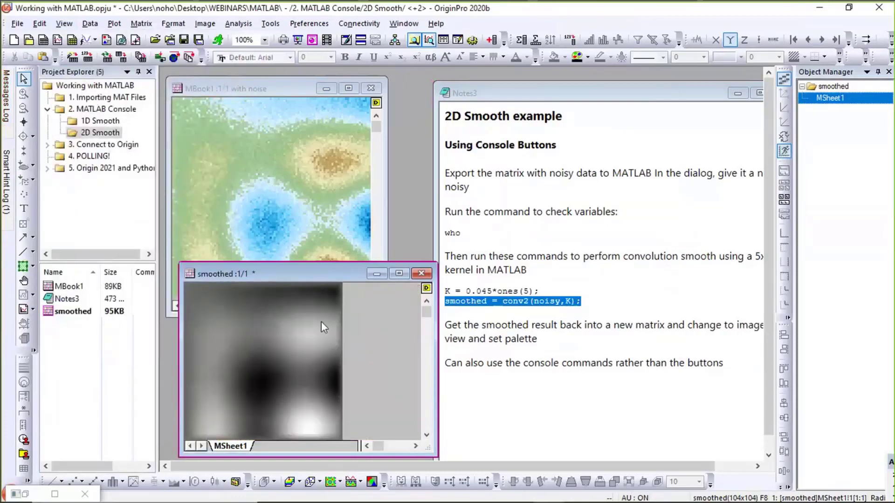
left_click(581, 59)
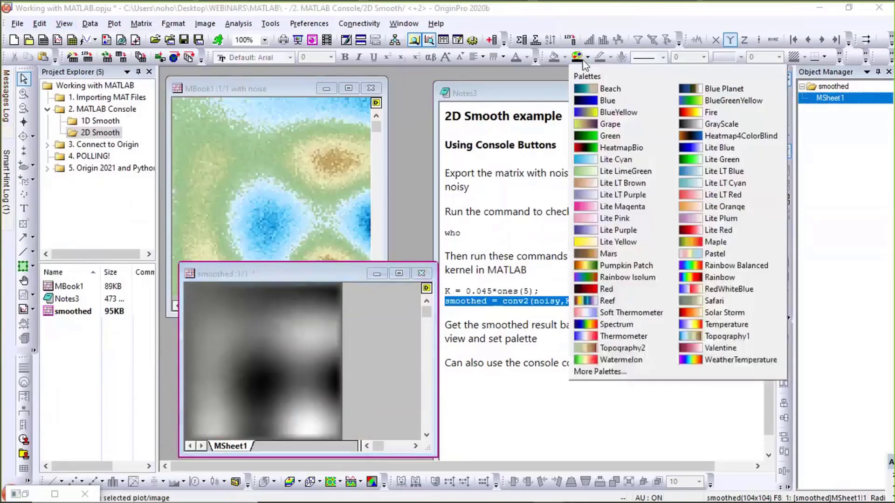
left_click(717, 336)
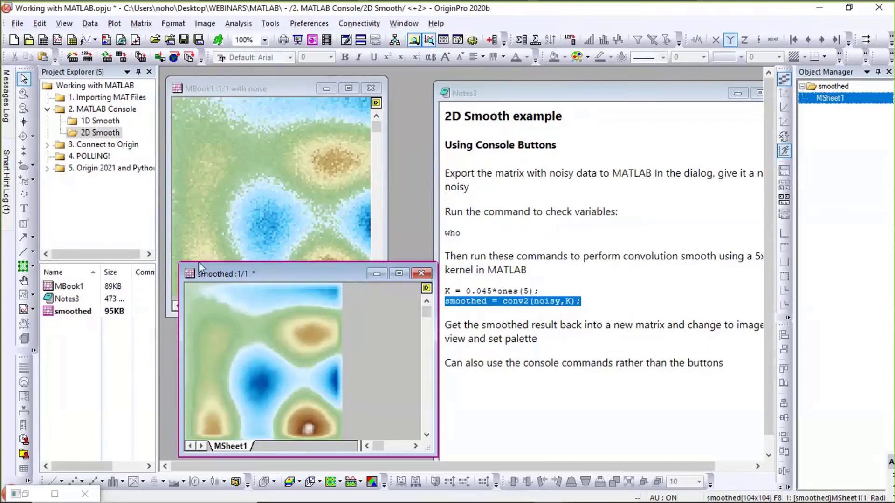
Step: Expand the 3. Connect to Origin project folder and open its 1. New Origin Session subfolder
left_click(48, 145)
left_click(115, 148)
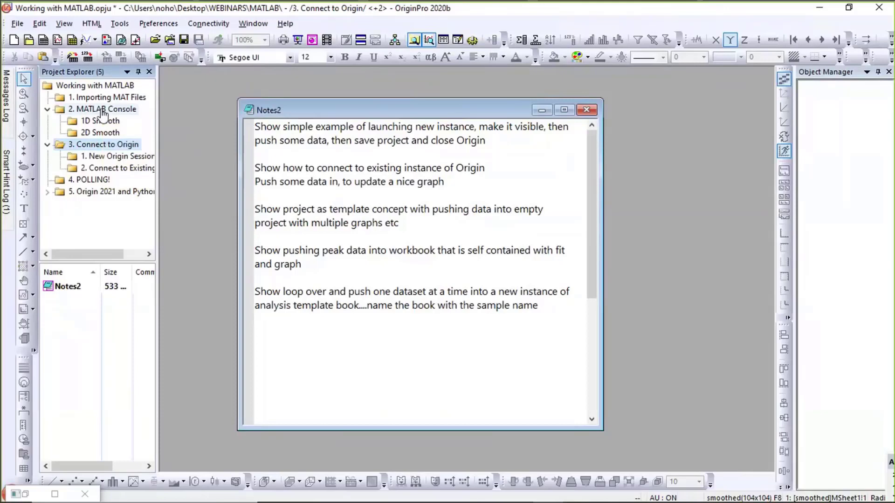
mouse_move(697, 491)
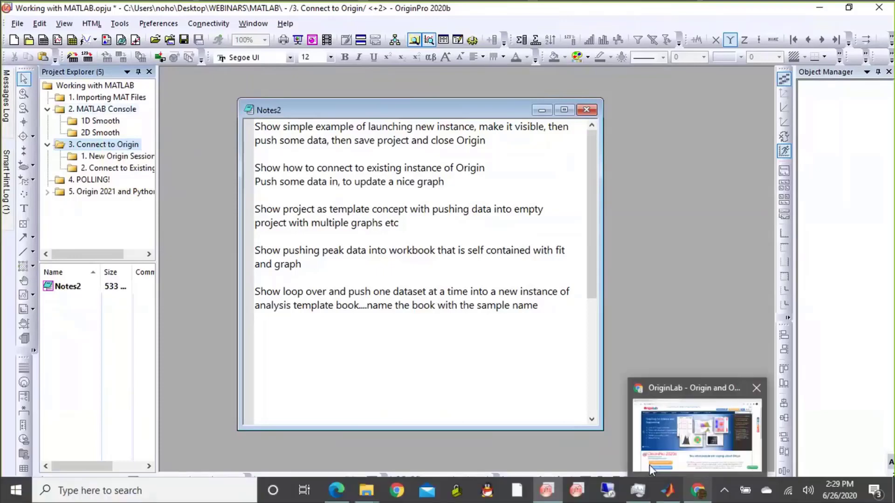
left_click(122, 159)
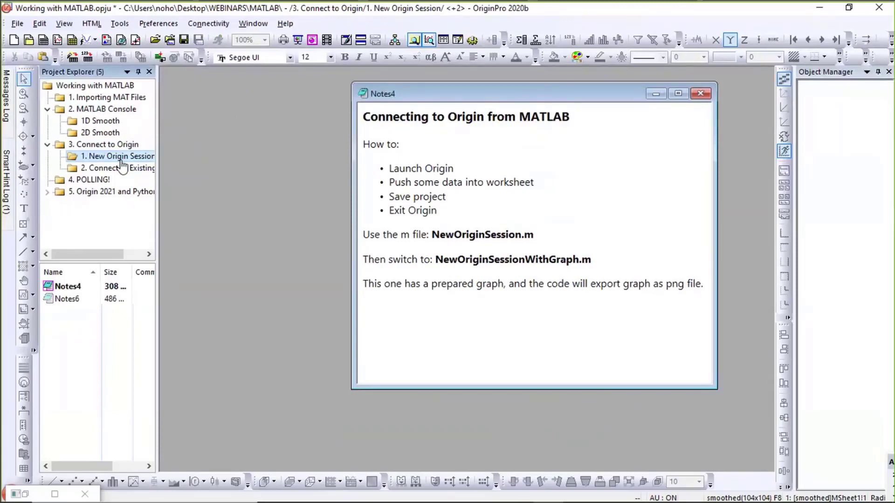
Step: Switch to the MATLAB window and clear the leftover text at its command prompt
mouse_move(468, 500)
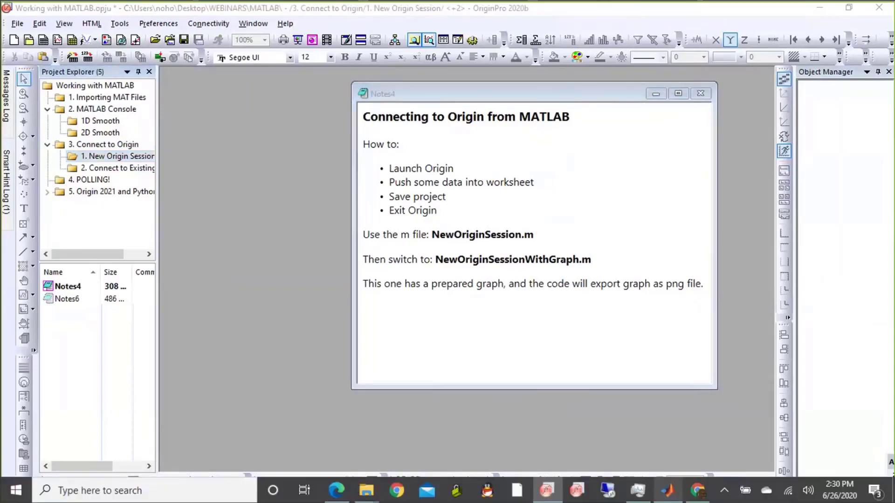
left_click(667, 490)
key("BackSpace")
key("BackSpace")
key("BackSpace")
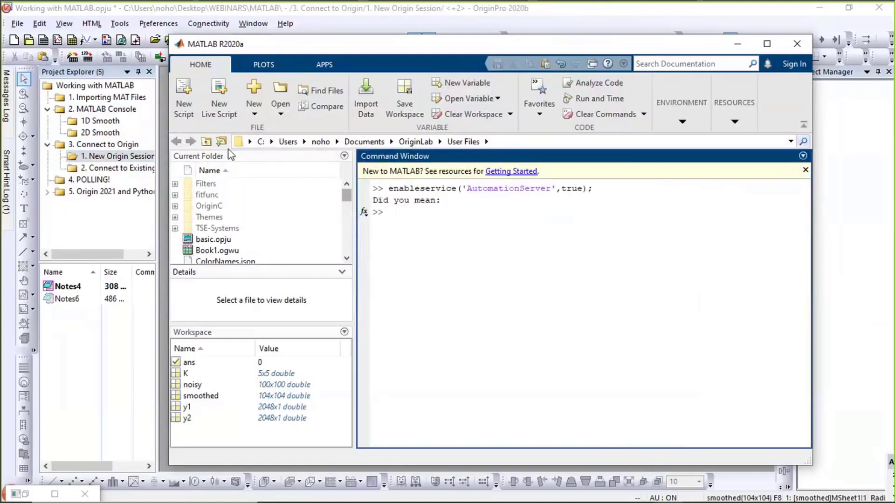
Step: Open the script NewOriginSession.m from C:\temp\MATLAB-webinar in the MATLAB editor
left_click(281, 112)
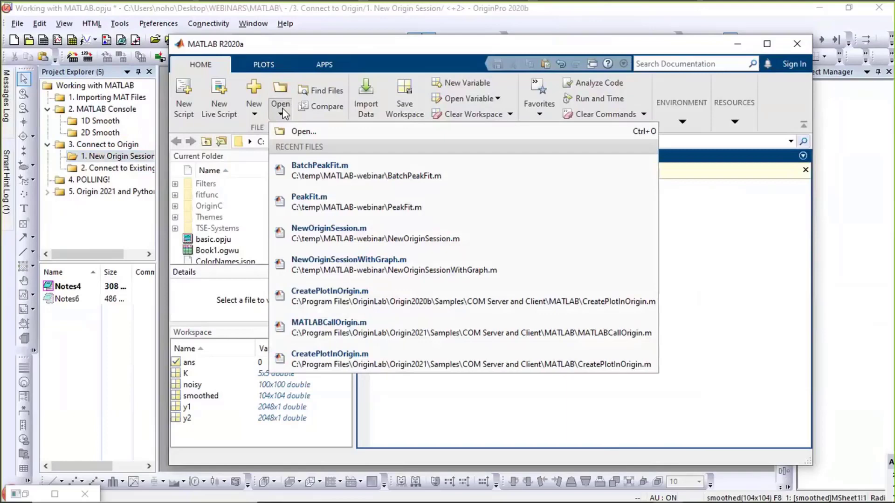
left_click(303, 133)
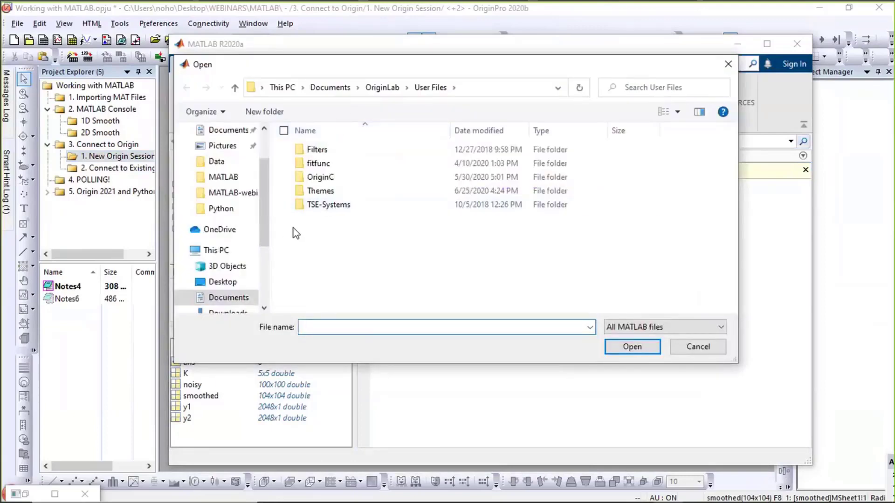
scroll(268, 261, "down", 5)
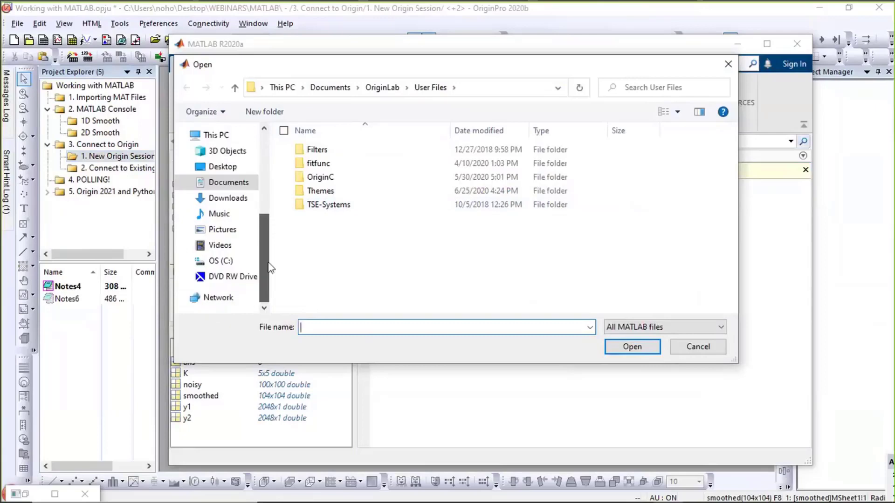
left_click(205, 262)
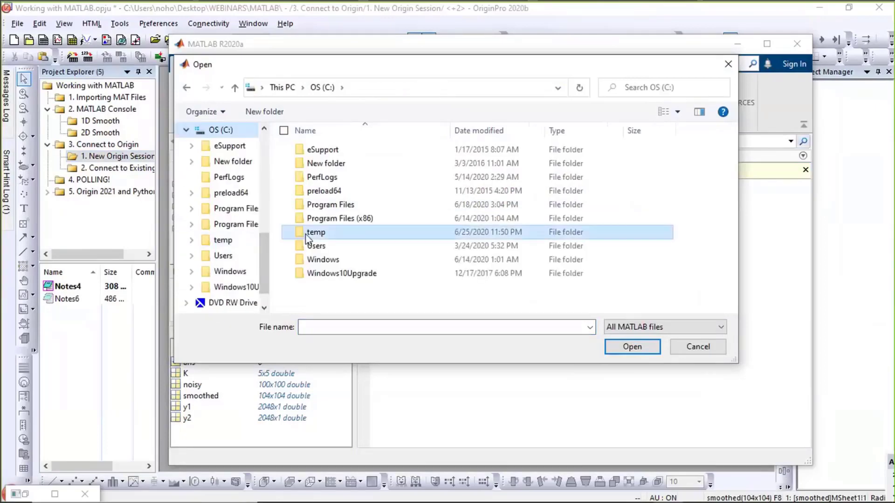
double_click(308, 235)
double_click(312, 150)
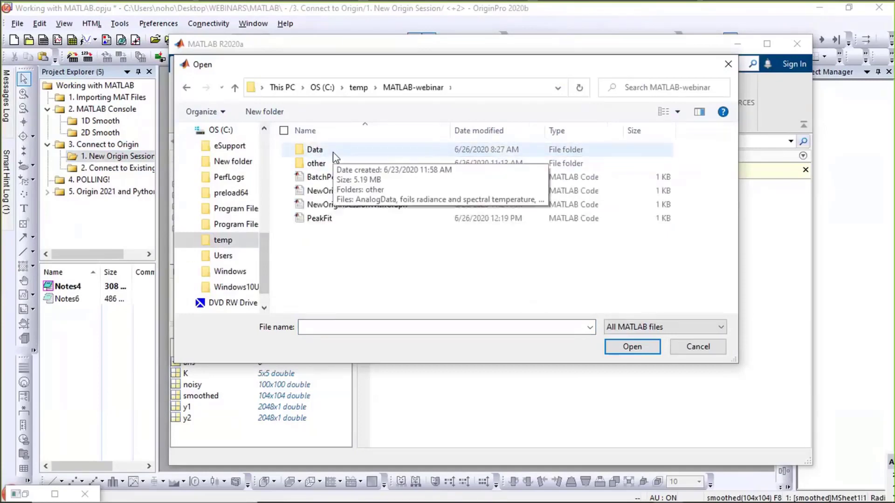
double_click(328, 191)
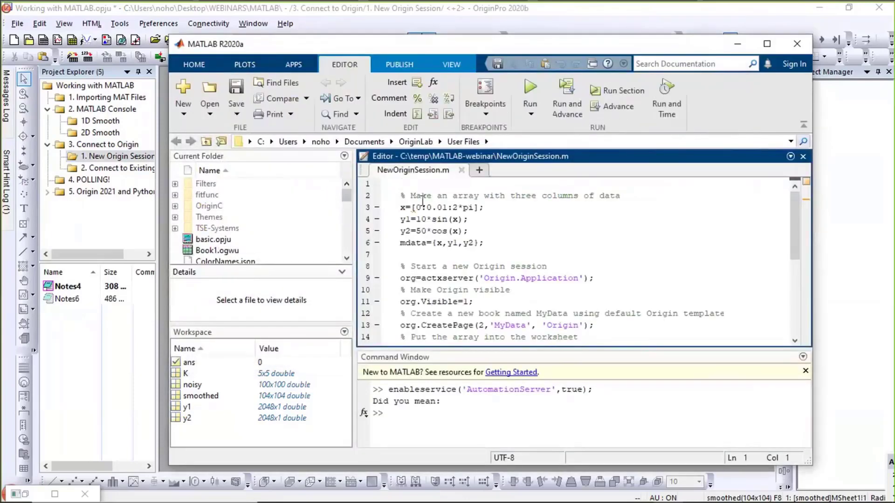
Step: Set a breakpoint on line 3 of NewOriginSession.m, where x is defined
left_click(402, 208)
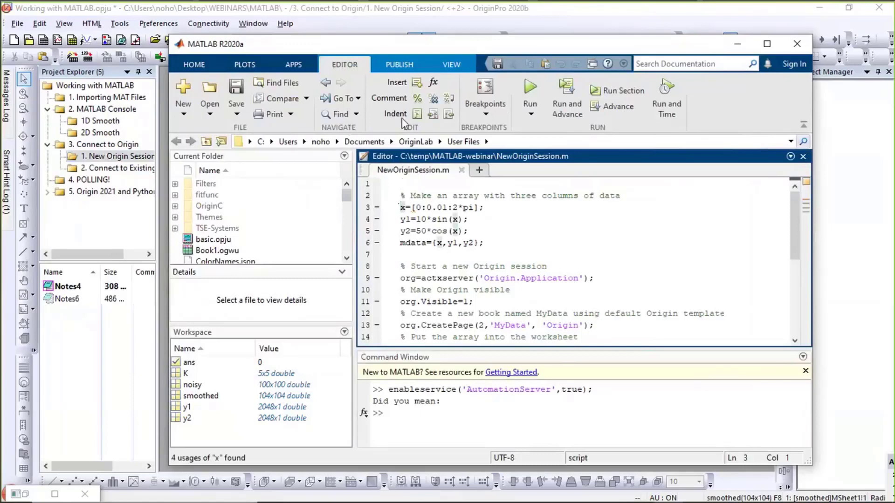
left_click(485, 105)
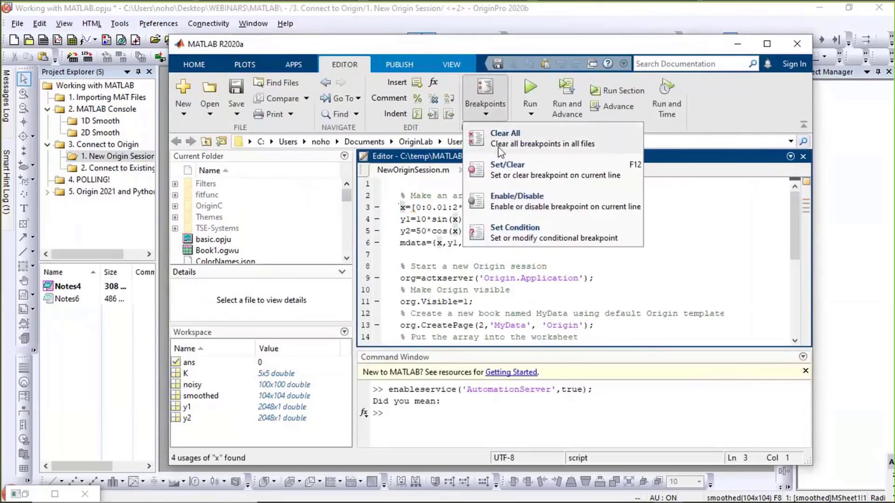
left_click(501, 179)
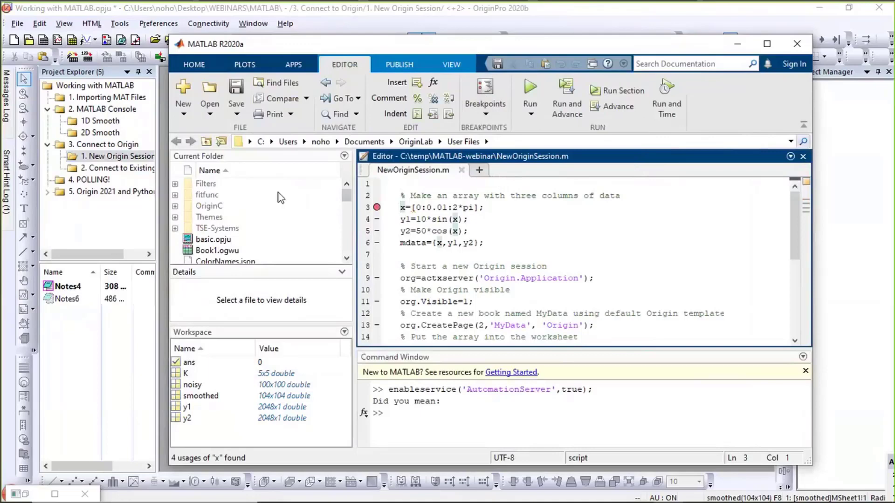
Step: Switch to OriginPro and close it without saving changes to the Working with MATLAB project
left_click(156, 13)
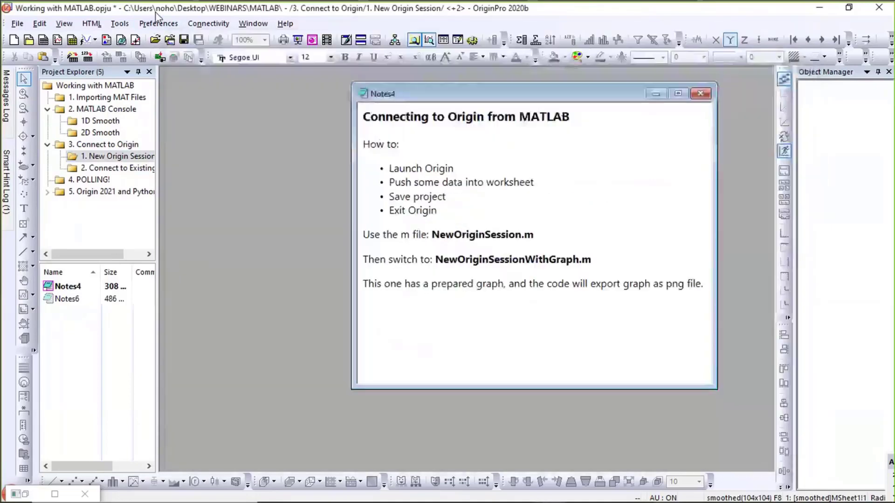
left_click(879, 8)
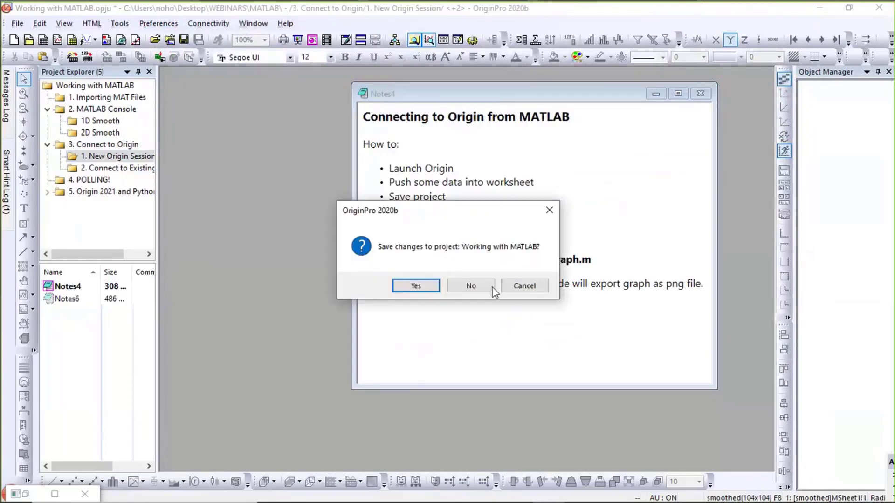
left_click(492, 289)
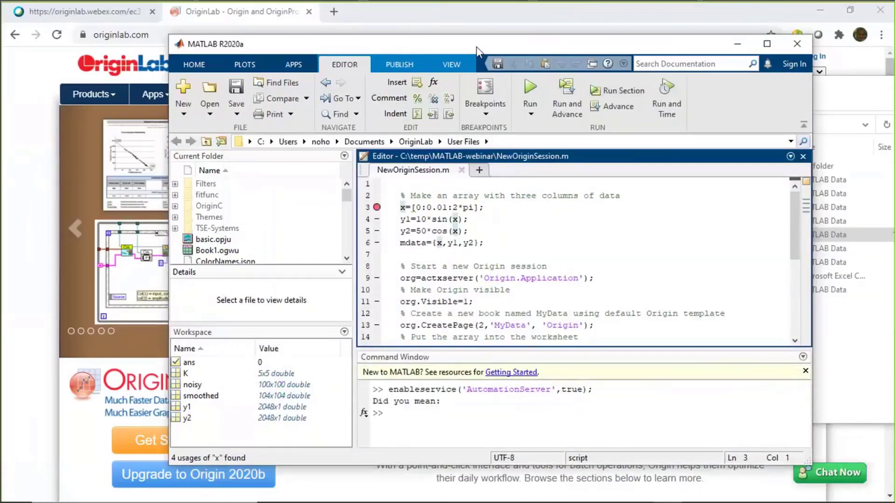
Step: Move the MATLAB window aside and run NewOriginSession.m, adding its folder to the MATLAB path
left_click_drag(476, 46, 625, 51)
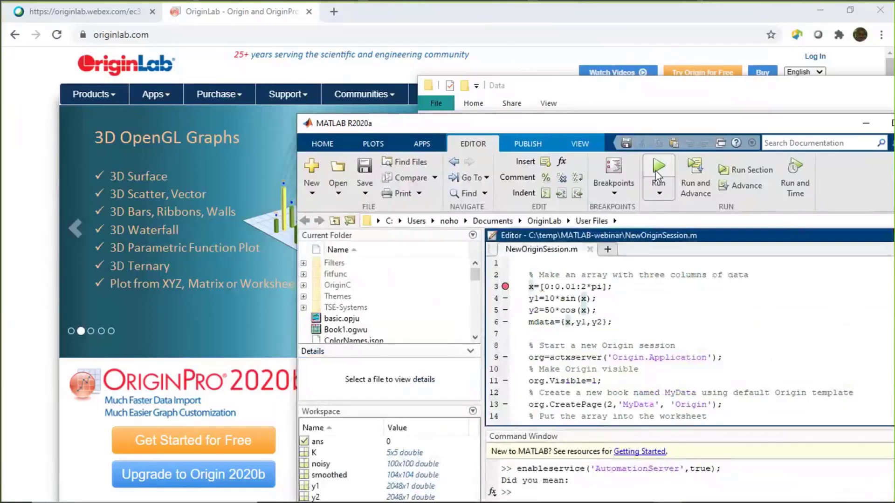
left_click(655, 169)
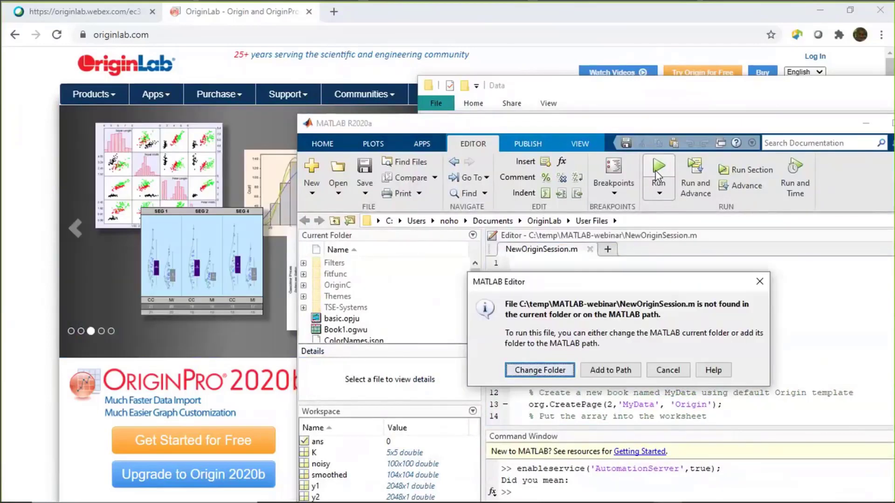
left_click(636, 370)
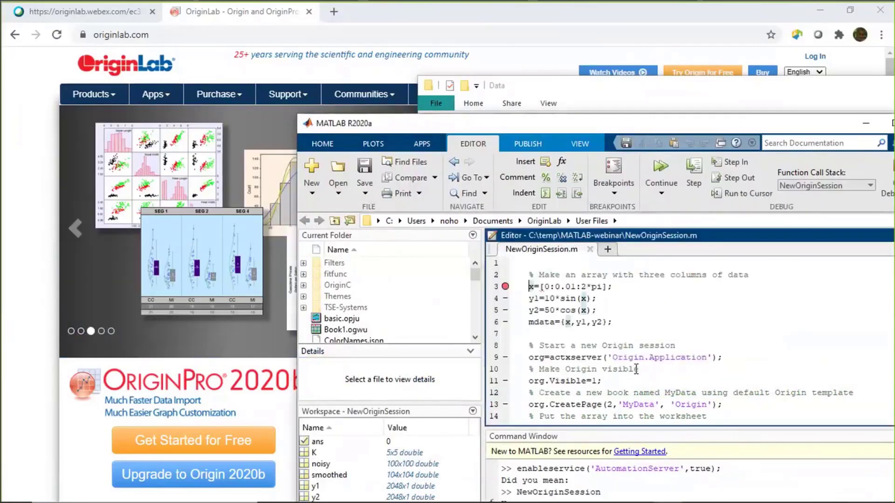
Step: Step through lines 3 to 6 of the script to compute x, y1 and y2 and build the mdata array
left_click(693, 180)
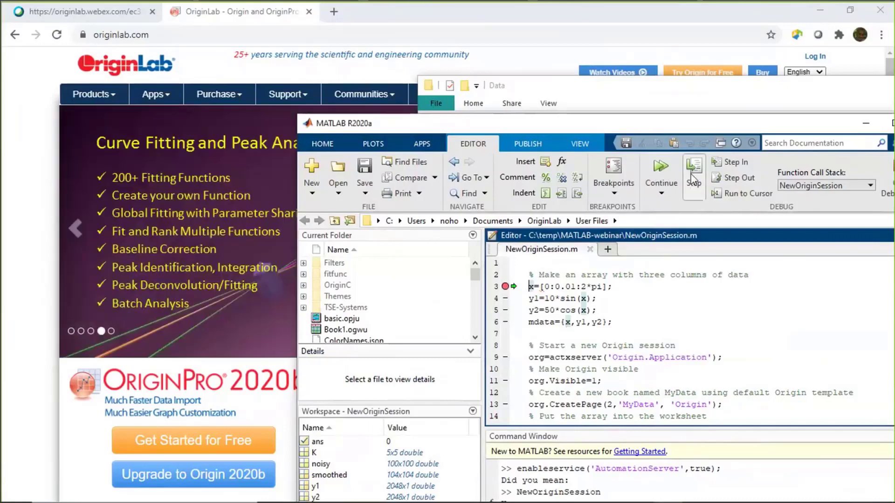
left_click(693, 179)
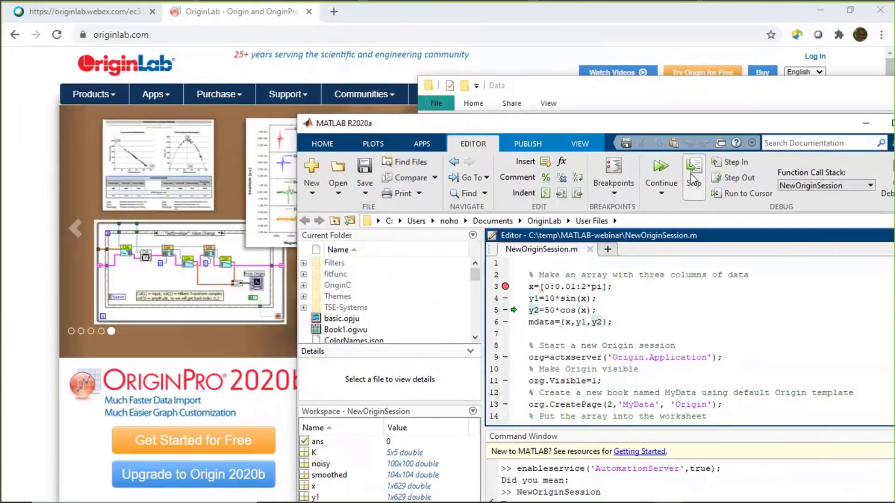
left_click(693, 179)
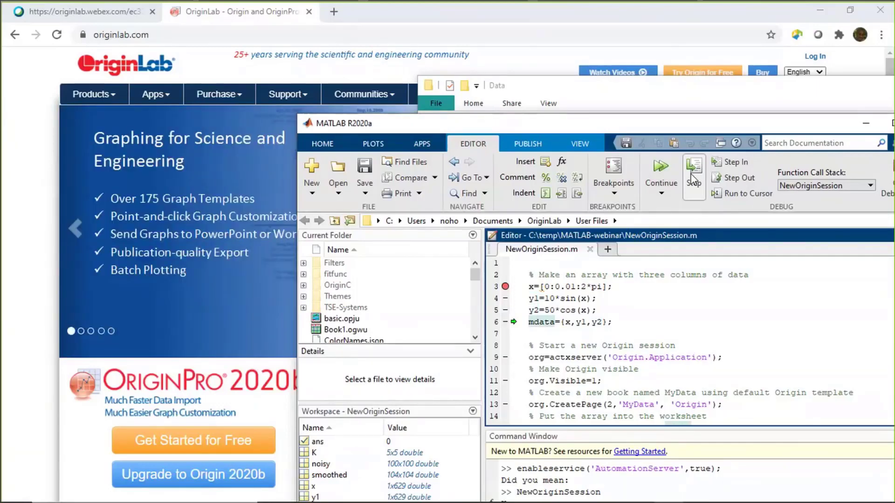
left_click(692, 176)
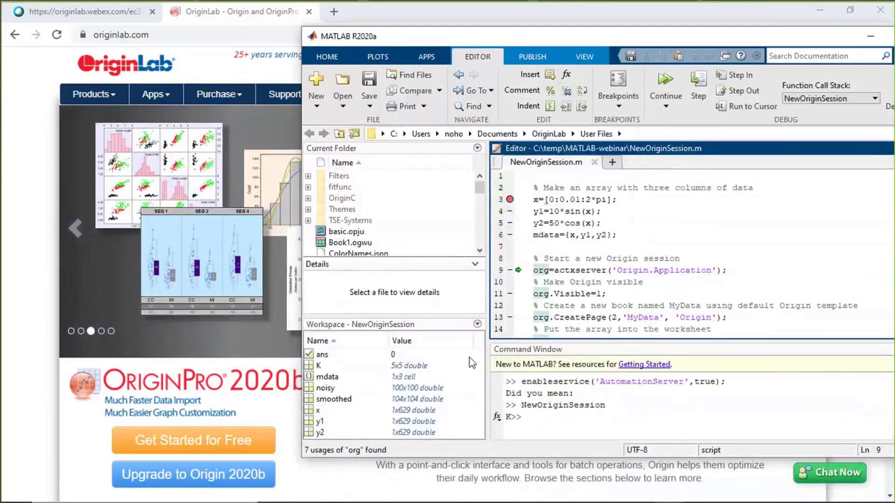
Step: Step over the actxserver call on line 9 to start a new Origin session
left_click(474, 364)
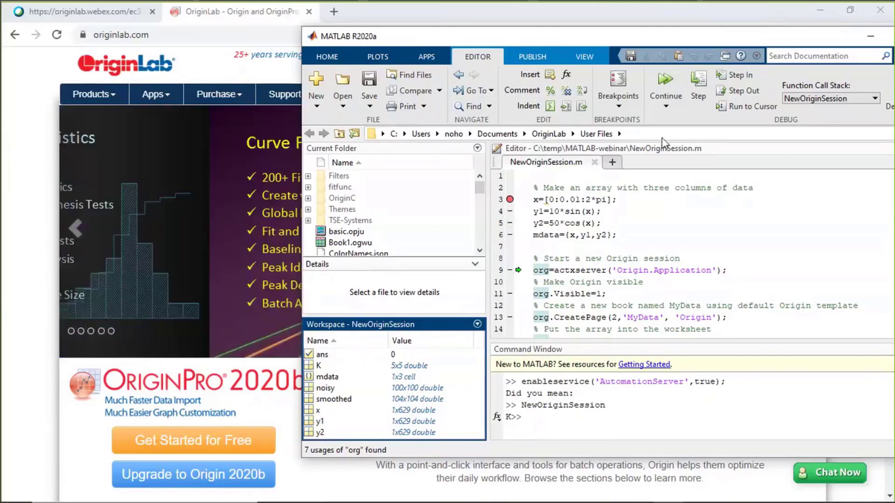
left_click(700, 98)
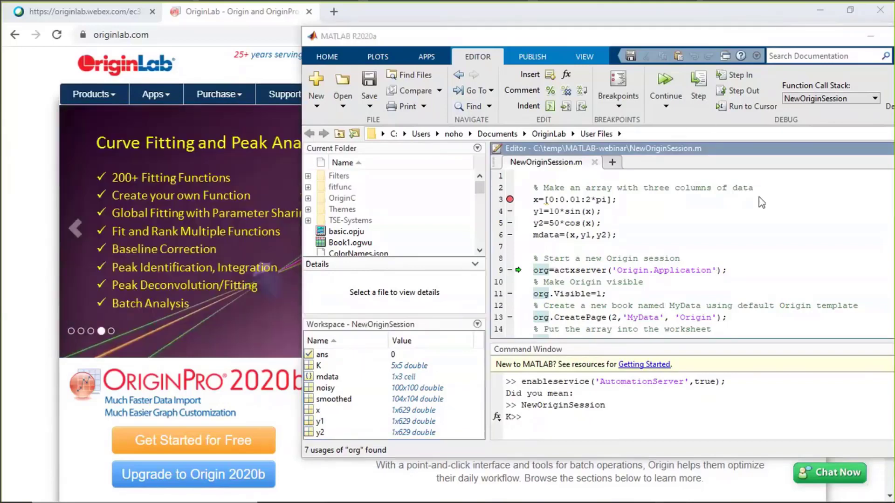
left_click(702, 86)
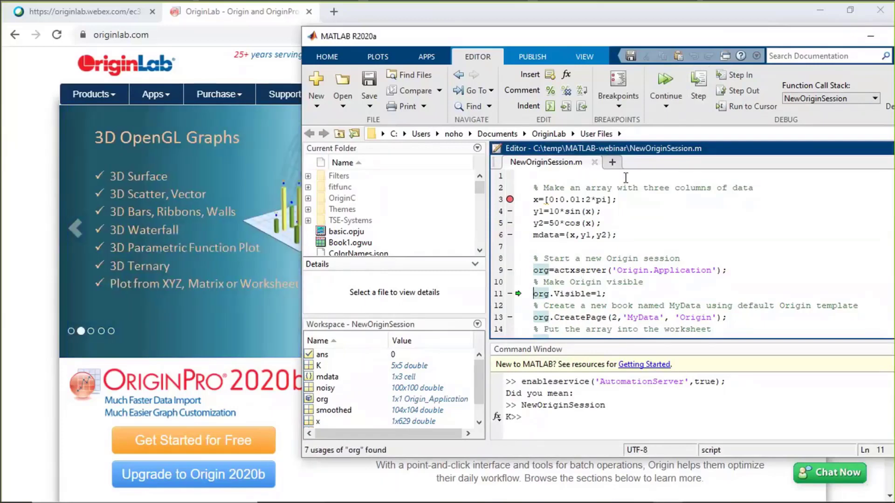
Step: Step over lines 11 and 13 to make Origin visible and create the MyData book from the Origin template
left_click(703, 82)
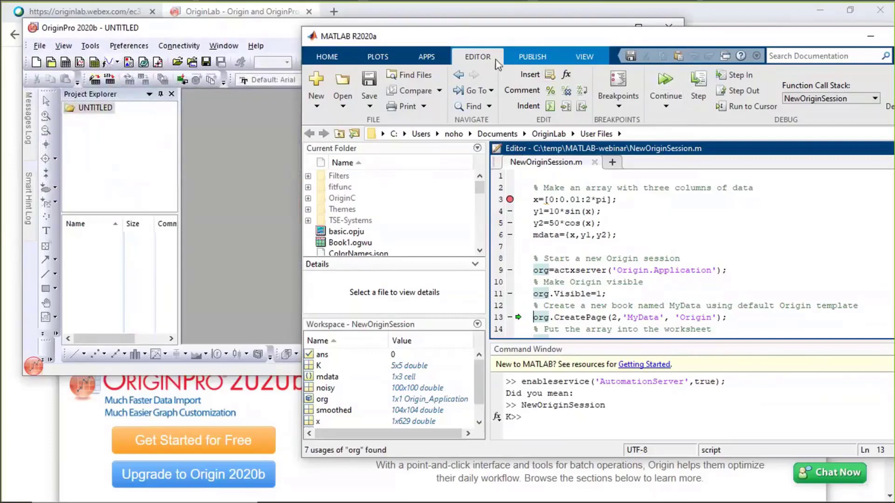
left_click_drag(443, 42, 431, 49)
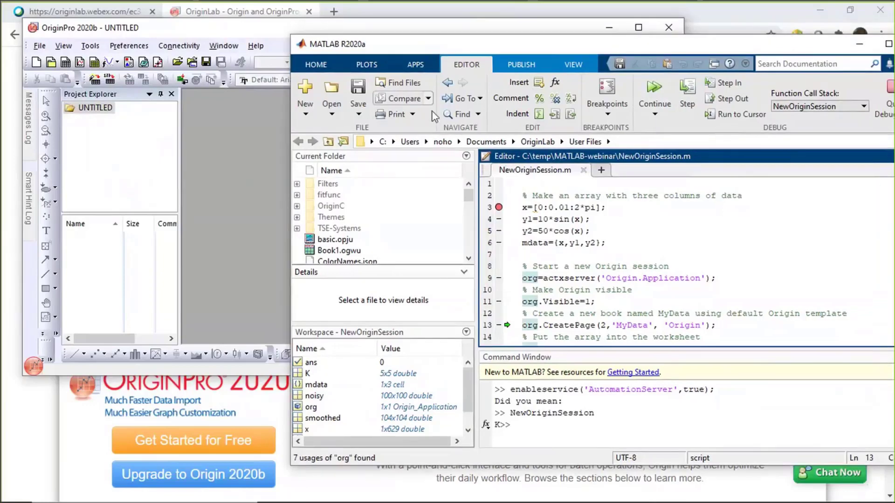
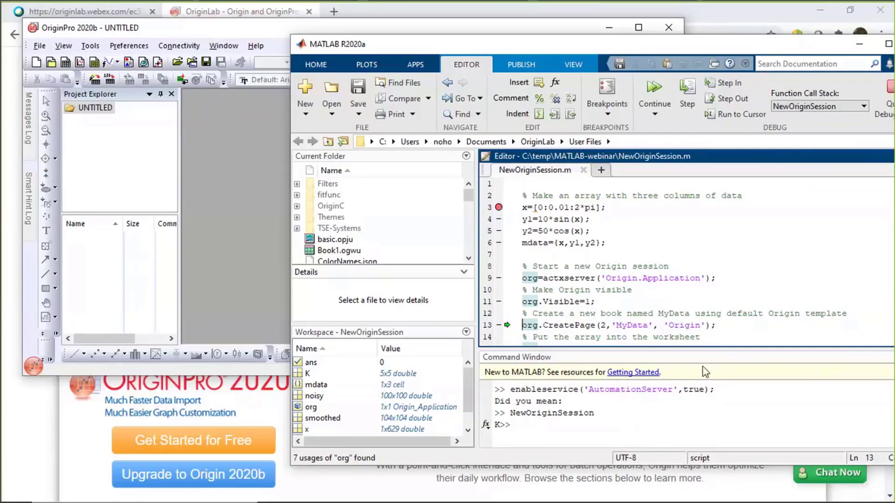
left_click(703, 85)
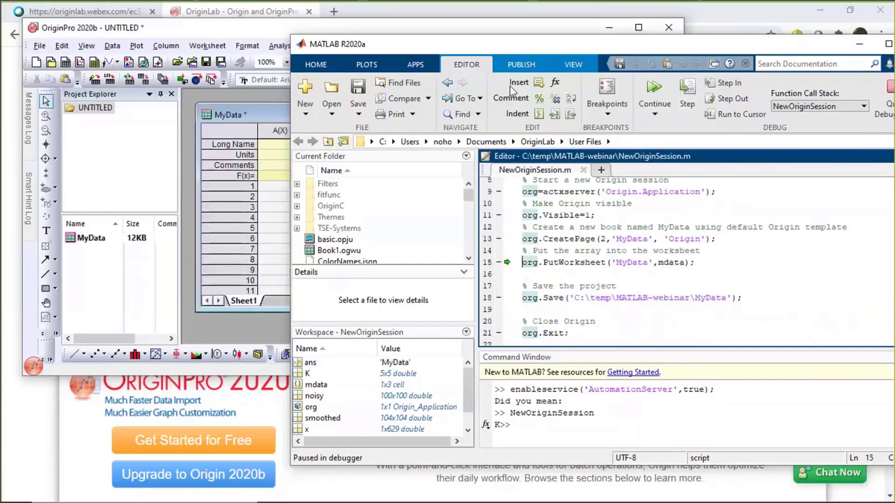
Step: Step over lines 15 and 18 to put mdata into the MyData worksheet and save the project as C:\temp\MATLAB-webinar\MyData
left_click_drag(442, 38, 615, 55)
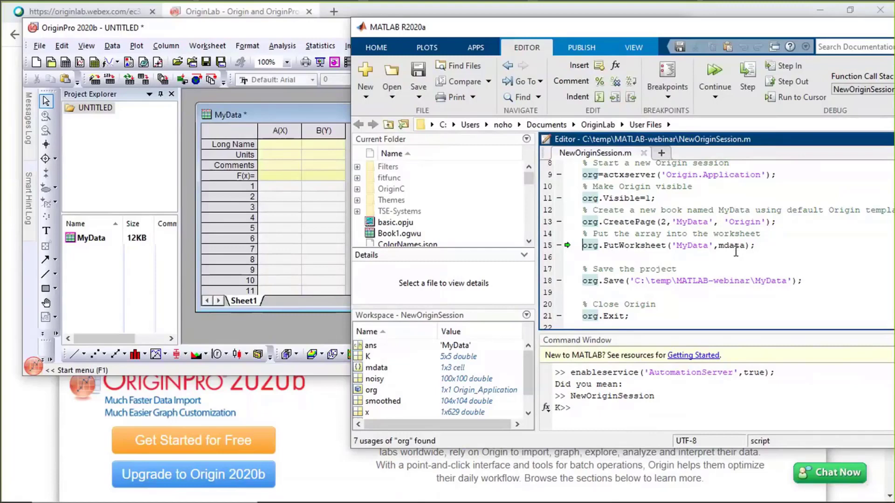
left_click(750, 92)
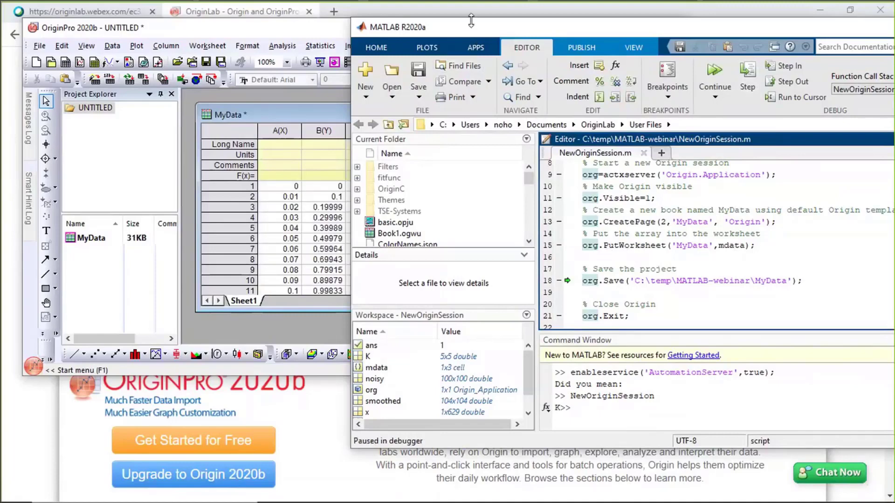
left_click_drag(473, 31, 473, 31)
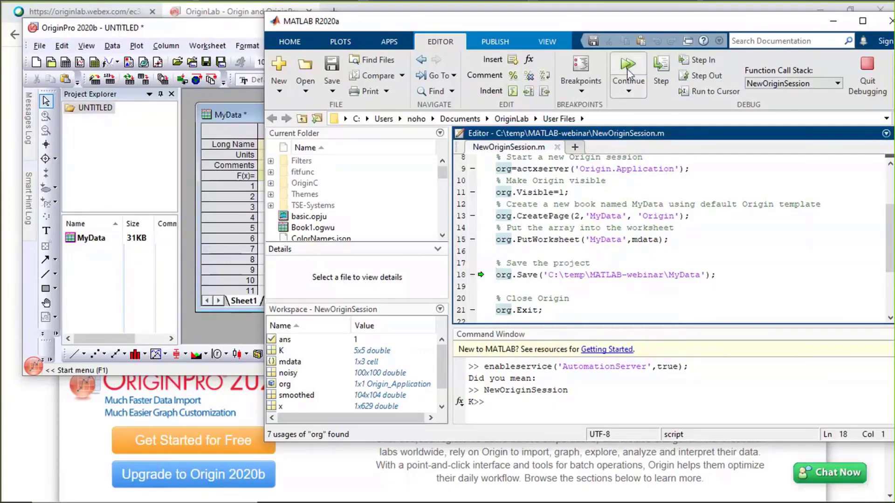
left_click(661, 70)
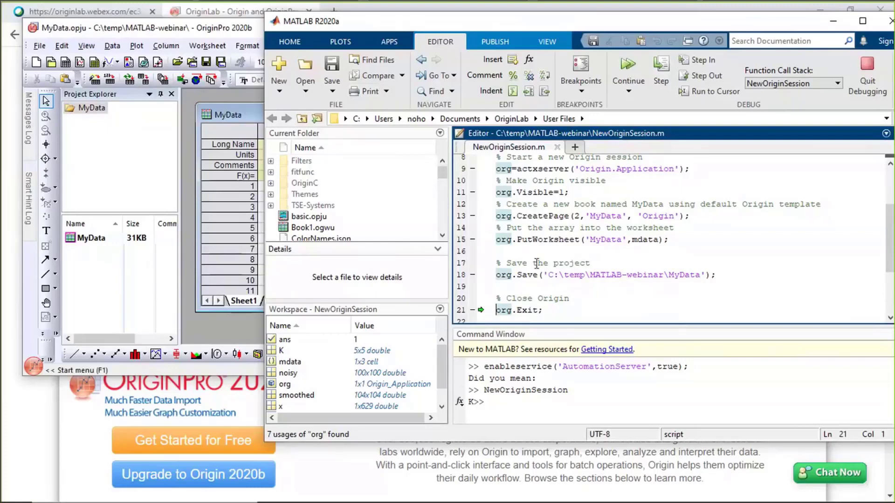
Step: Step over the remaining script lines 21, 24 and 27 to exit Origin, release the org handles and finish the run
scroll(536, 264, "down", 1)
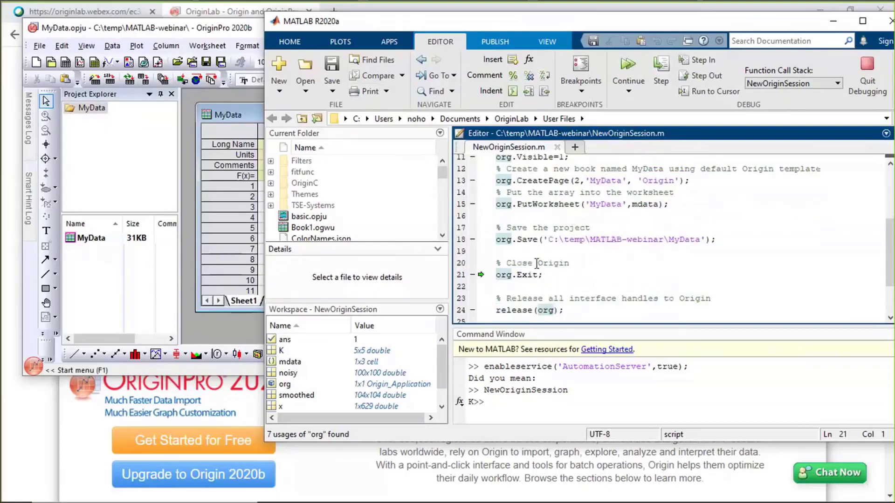
scroll(536, 264, "down", 1)
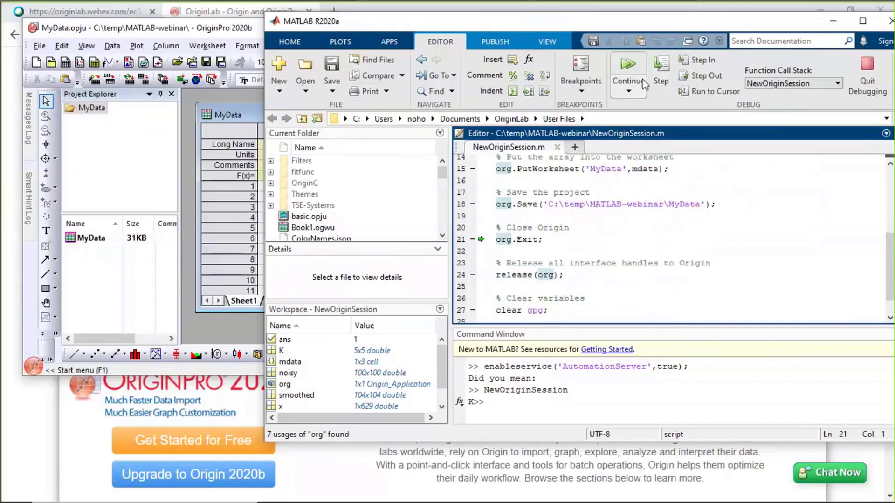
left_click(659, 72)
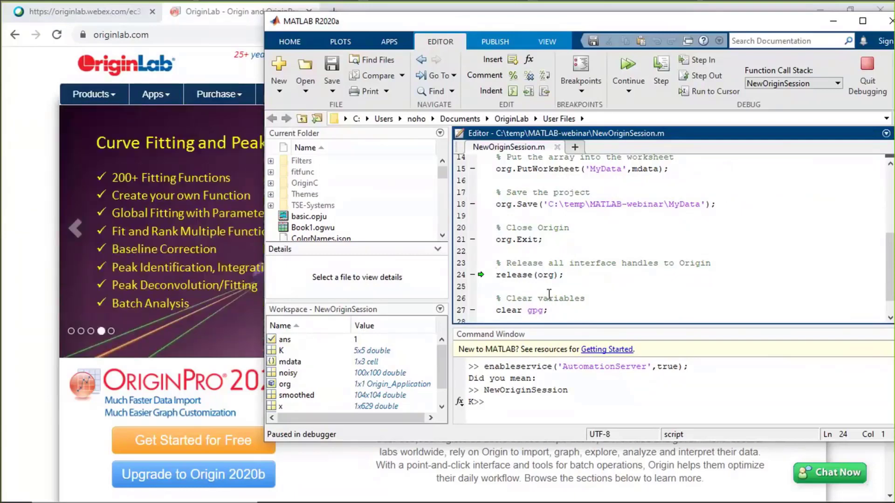
left_click(662, 79)
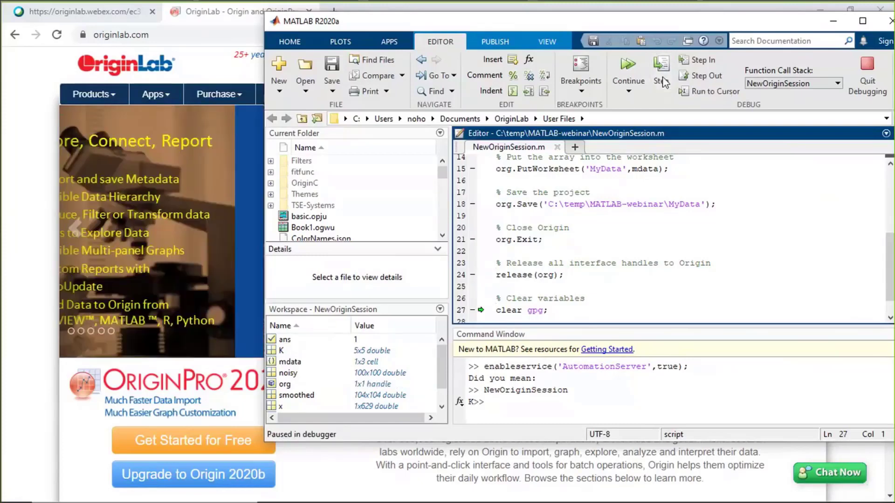
left_click(665, 83)
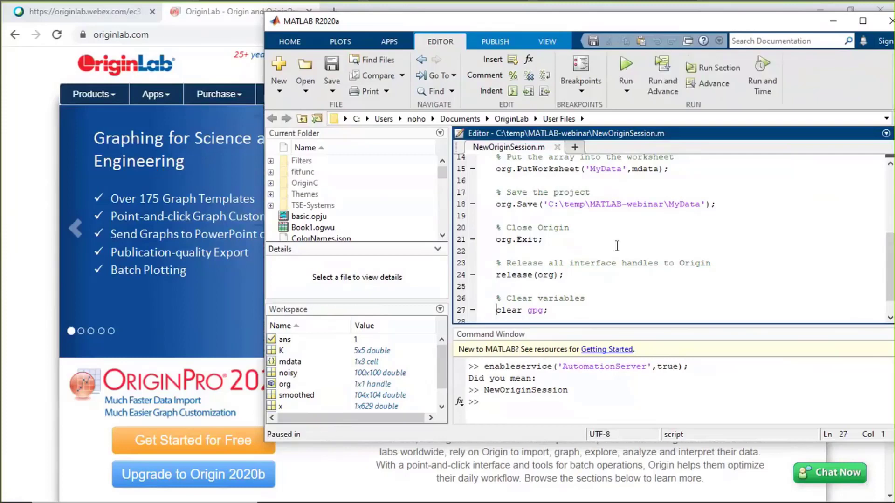
Step: Remove the leftover org variable from the MATLAB workspace with the command "clear org"
scroll(617, 246, "down", 1)
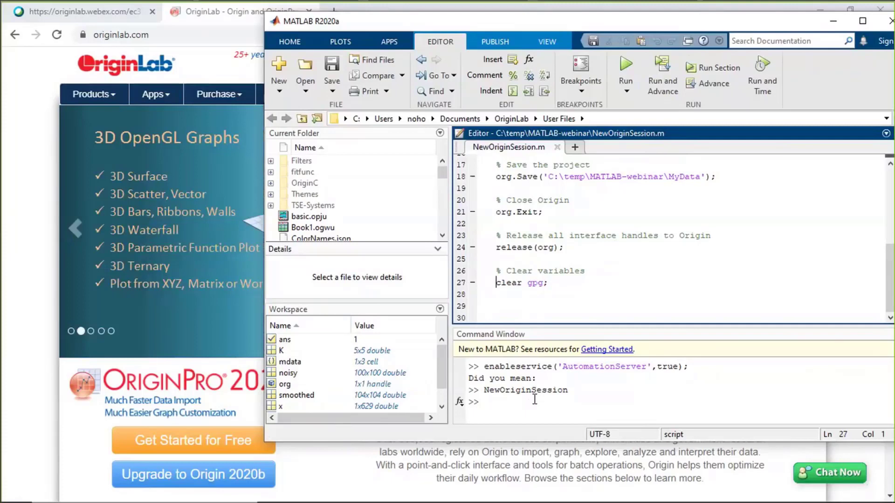
left_click(535, 399)
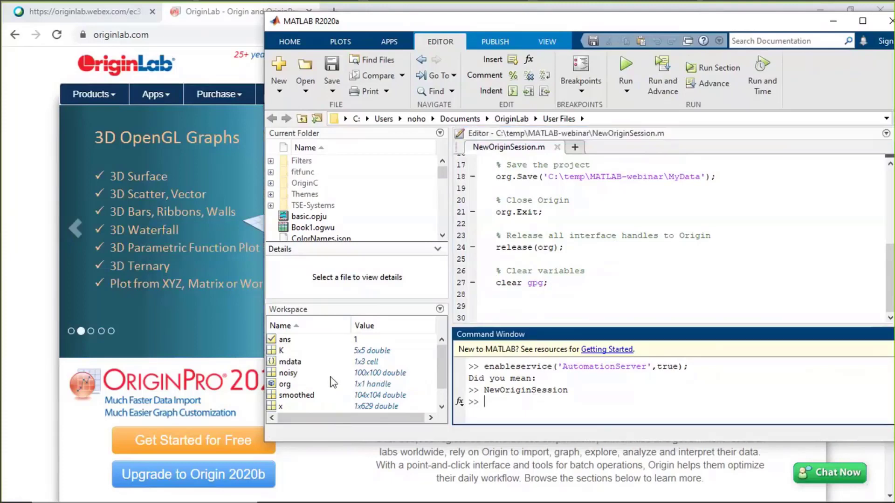
type("clar")
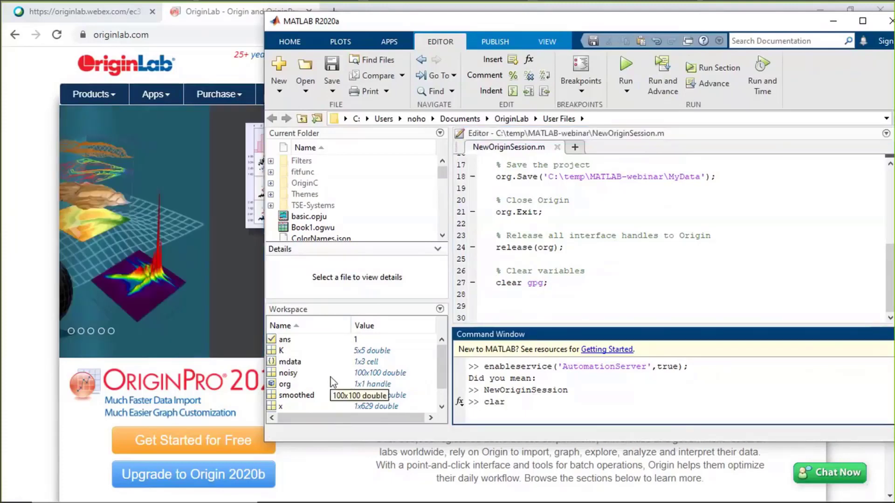
key("BackSpace")
key("BackSpace")
type("eat org")
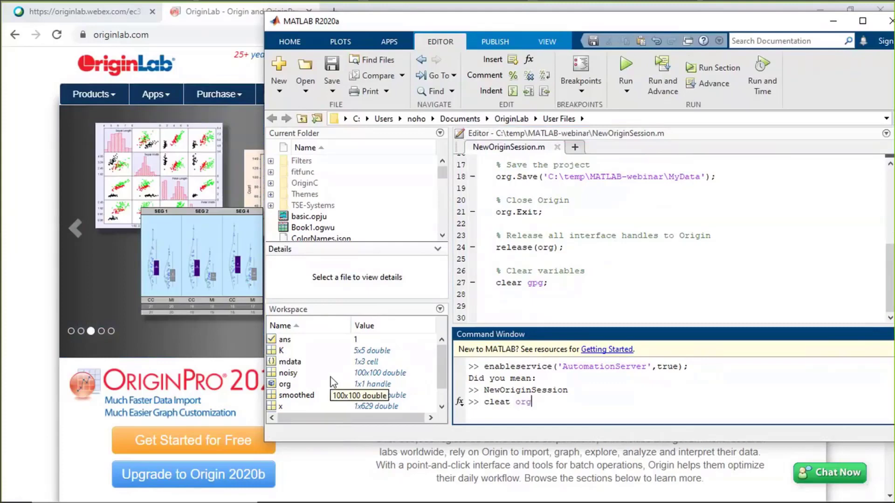
key("BackSpace")
key("BackSpace")
key("BackSpace")
key("BackSpace")
key("BackSpace")
type("r org")
key("Return")
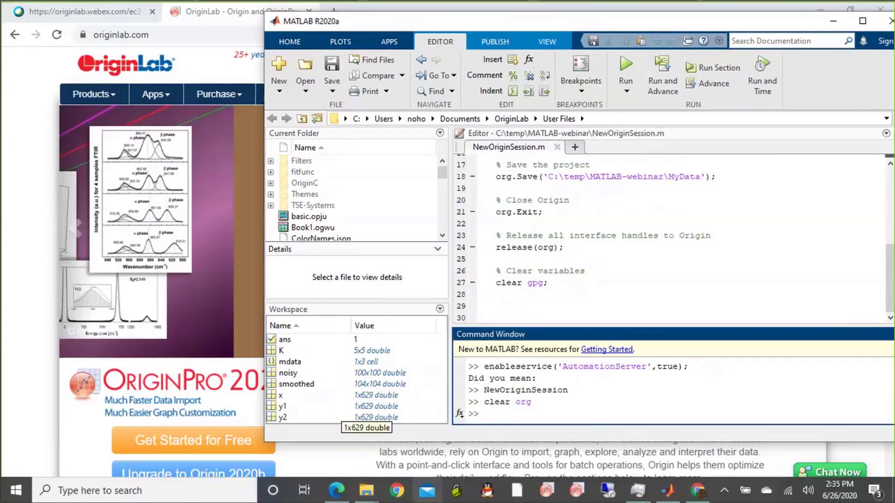
Step: Launch OriginPro 2020b and open the test project from the WEBINARS\MATLAB folder
left_click(547, 490)
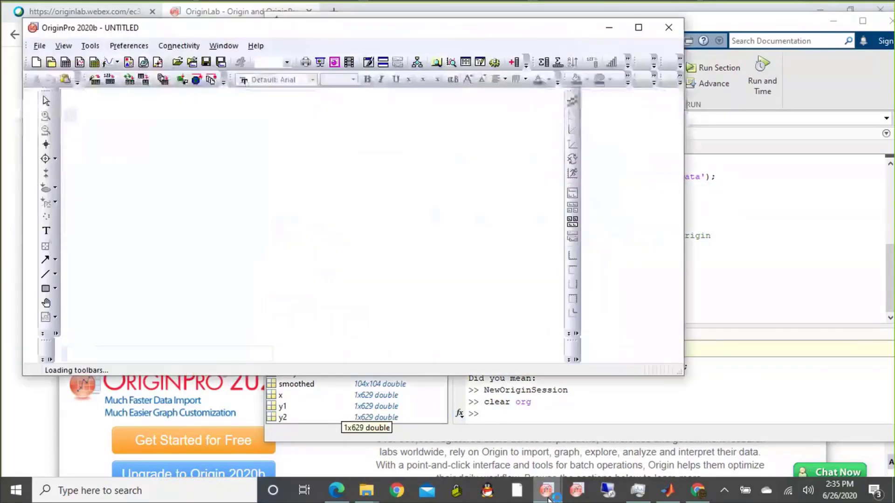
left_click(39, 49)
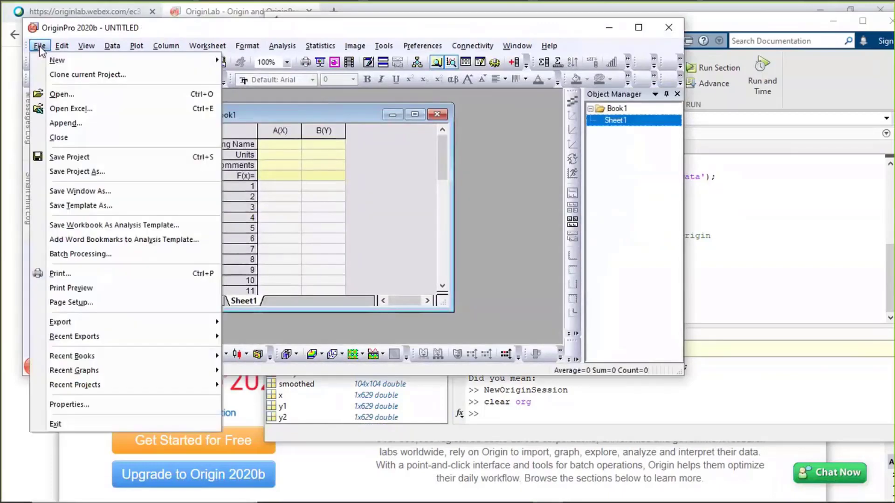
left_click(52, 94)
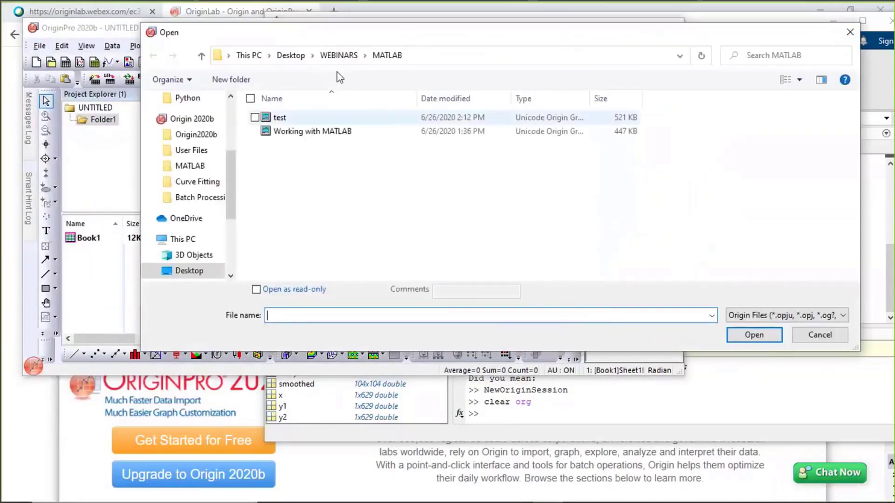
double_click(313, 120)
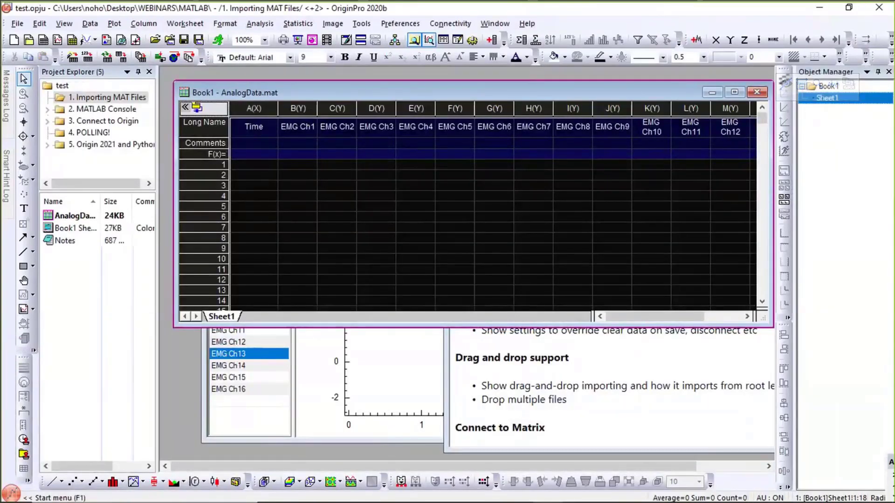
Step: Start a new blank project and open the MyData project from C:\temp\MATLAB-webinar
left_click(14, 42)
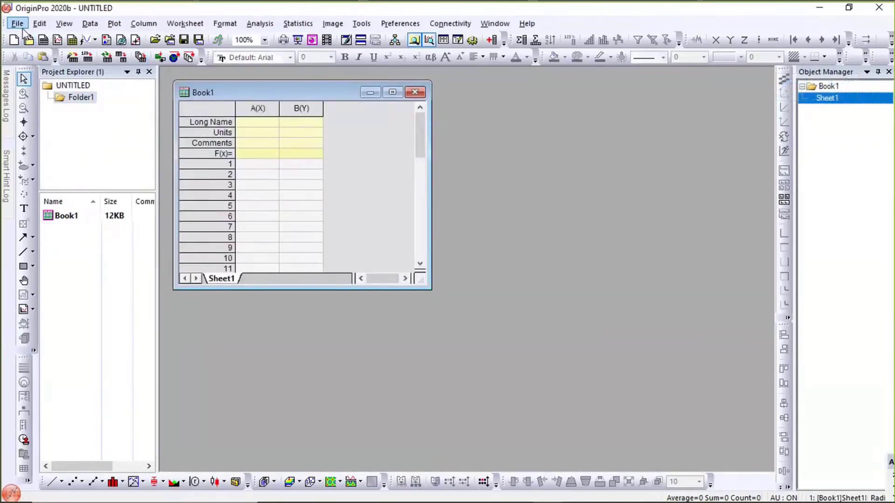
left_click(17, 23)
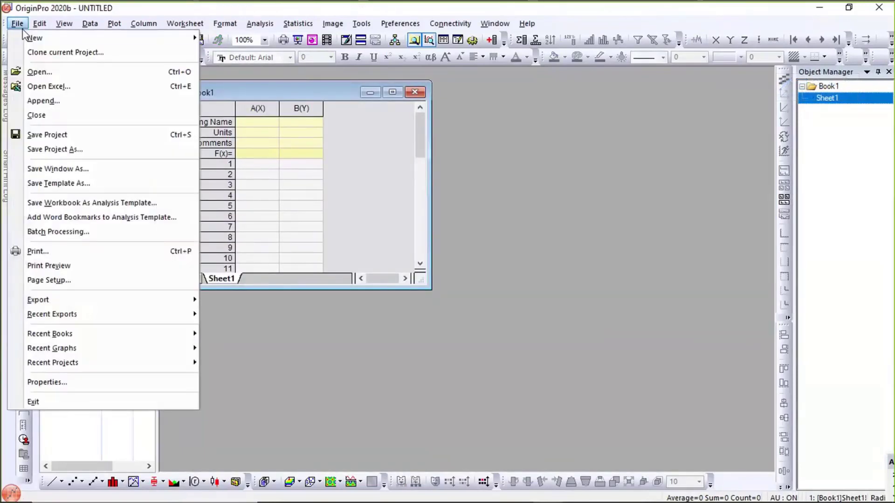
left_click(32, 72)
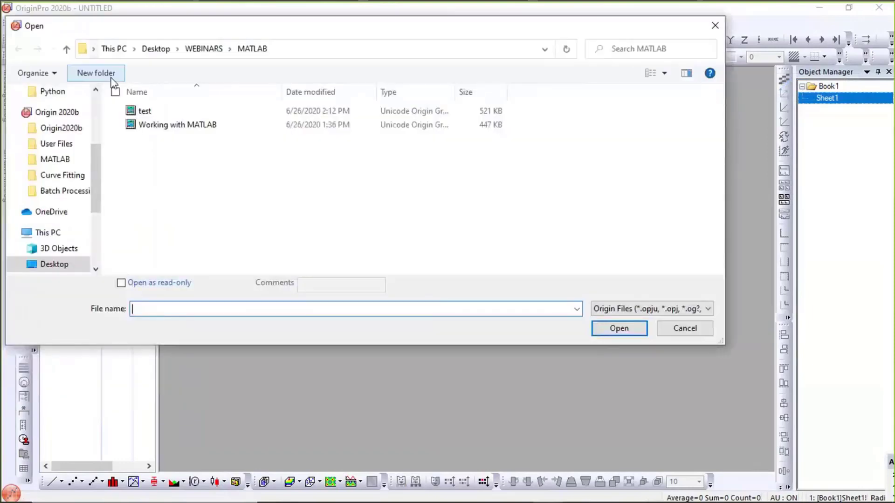
left_click(97, 253)
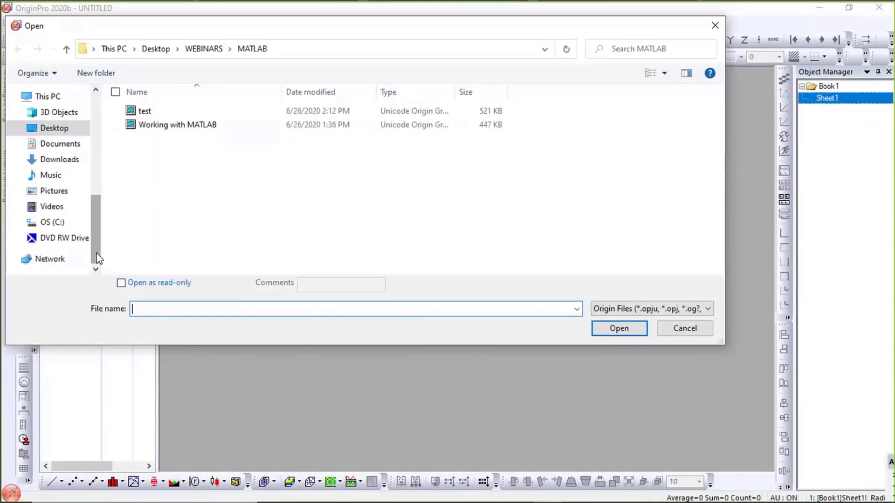
left_click(52, 208)
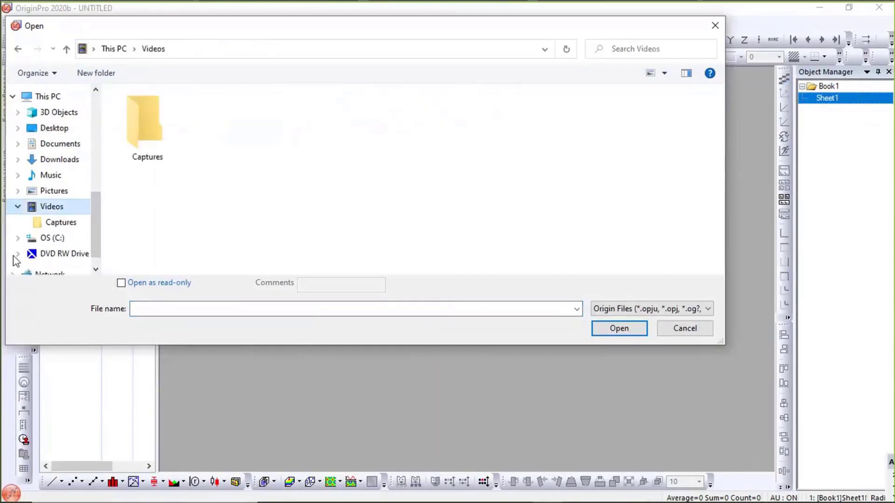
left_click(51, 238)
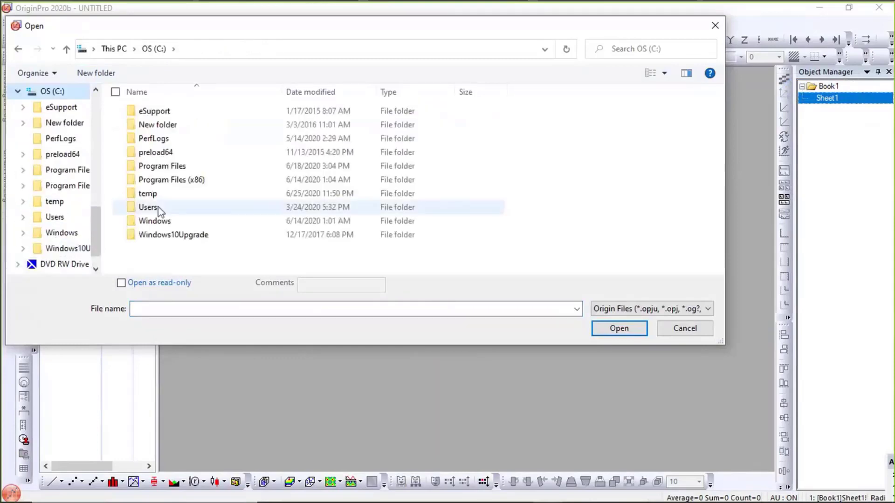
double_click(159, 194)
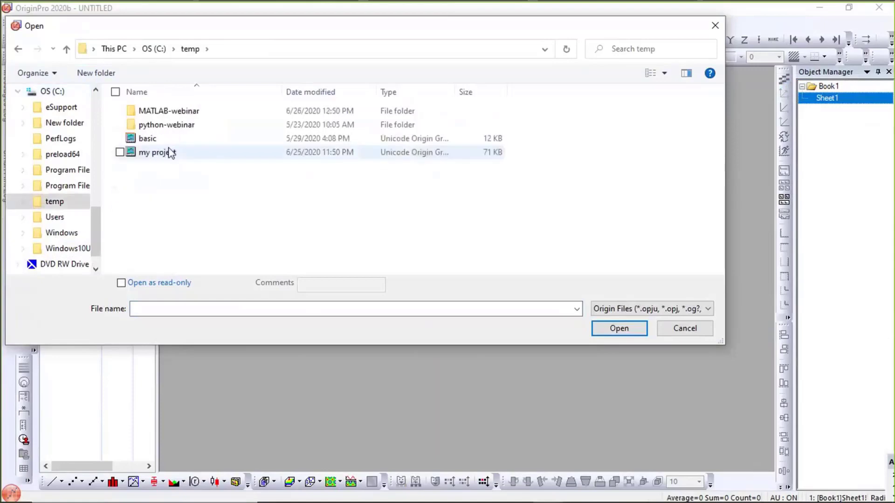
double_click(173, 112)
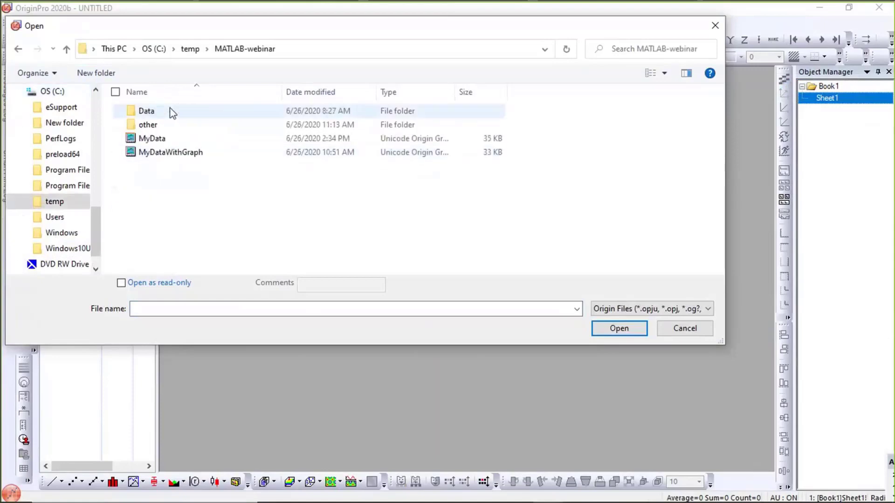
left_click(164, 143)
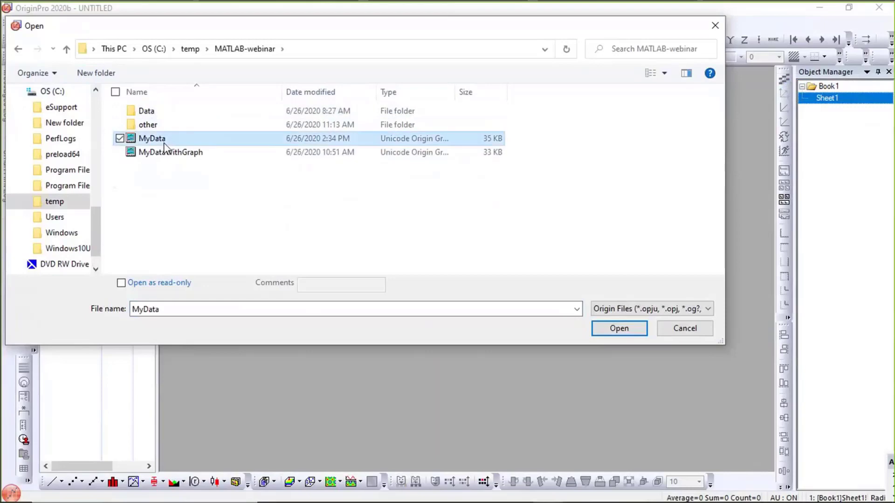
left_click(619, 328)
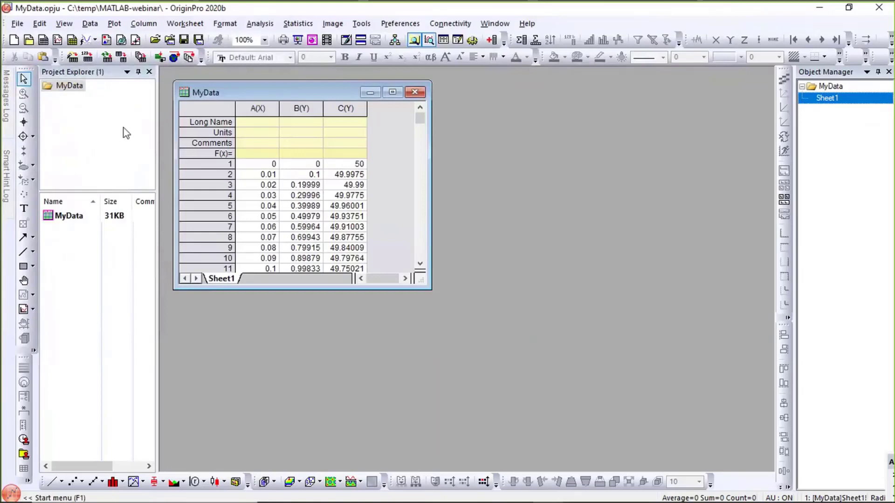
Step: Bring up the list of recently opened projects
left_click(18, 25)
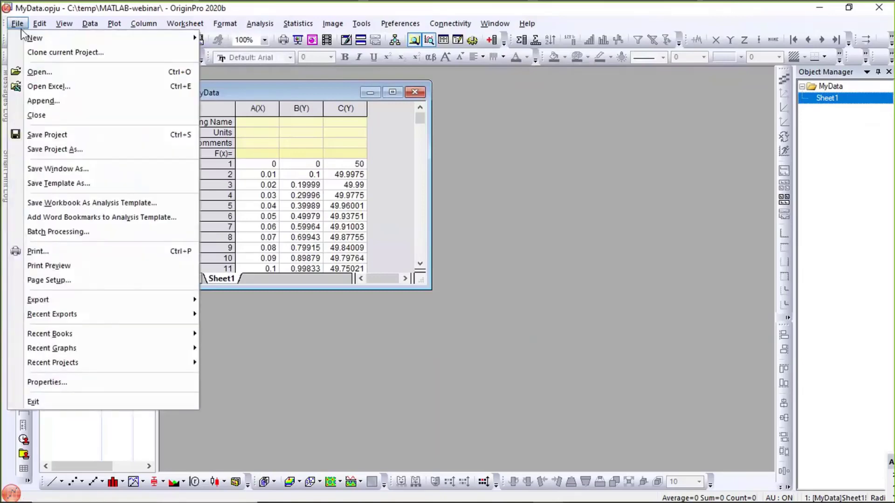
mouse_move(99, 357)
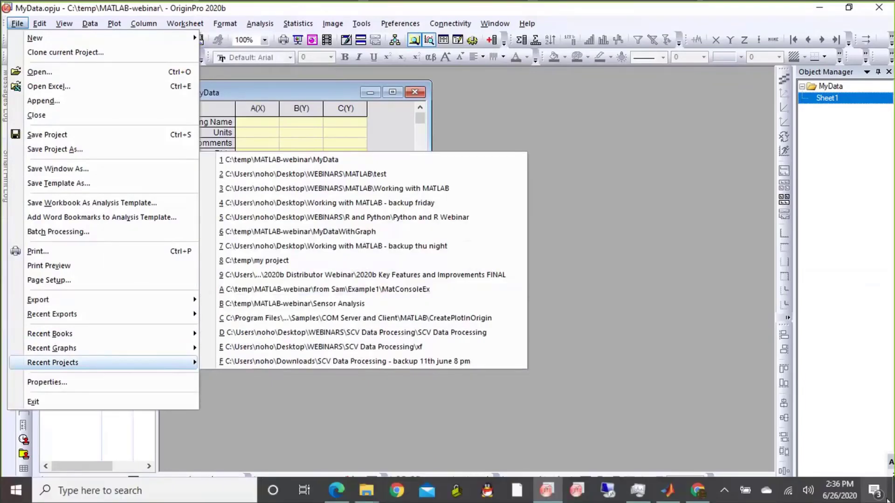
Step: Switch to Chrome and open the OriginLab documentation page at originlab.com/doc
left_click(697, 491)
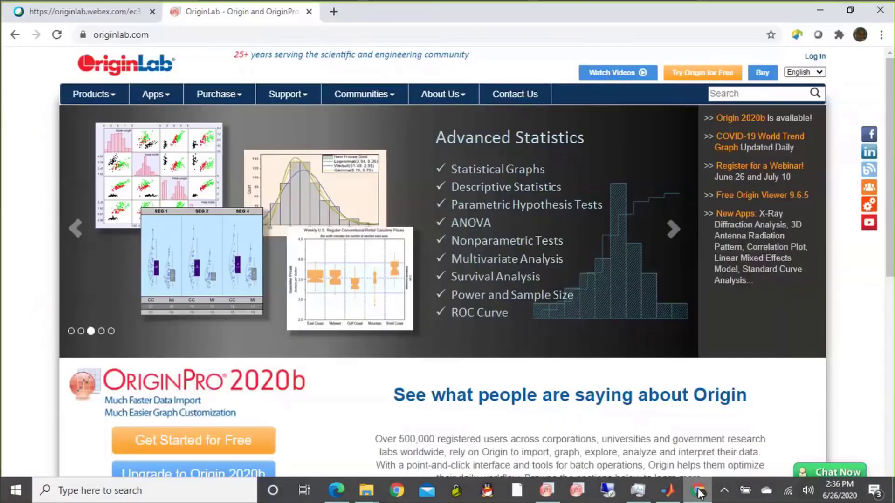
left_click(158, 33)
left_click(210, 35)
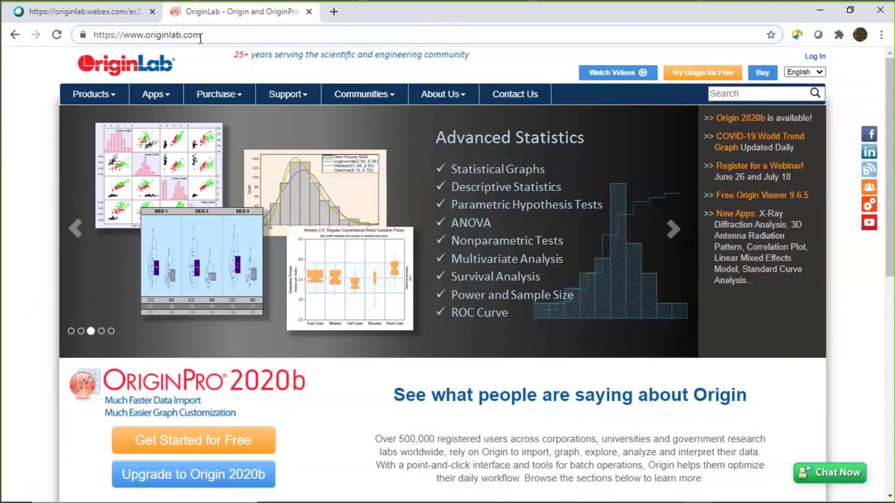
type("/doc")
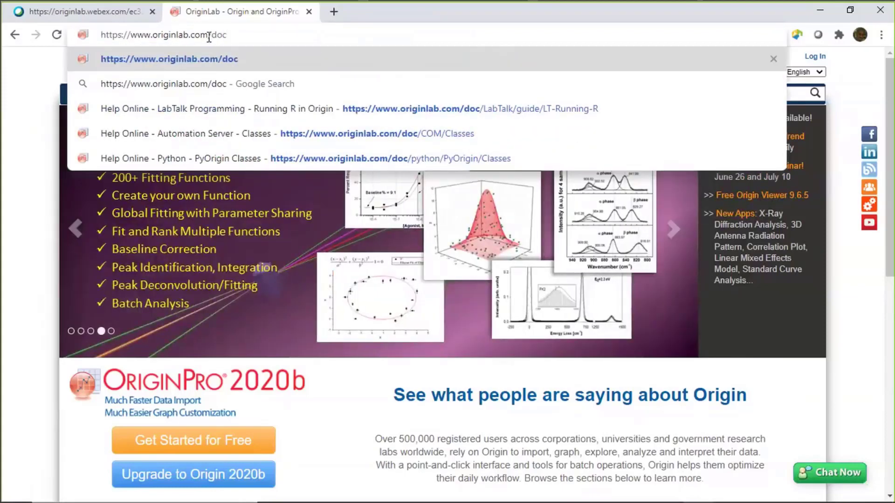
key("Return")
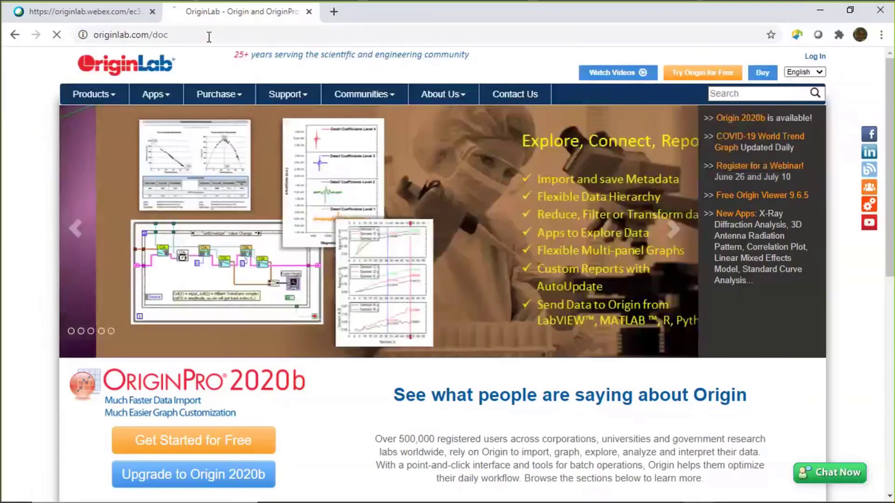
Step: Open the Automation Server documentation and go to its Origin COM Classes list
scroll(196, 228, "down", 6)
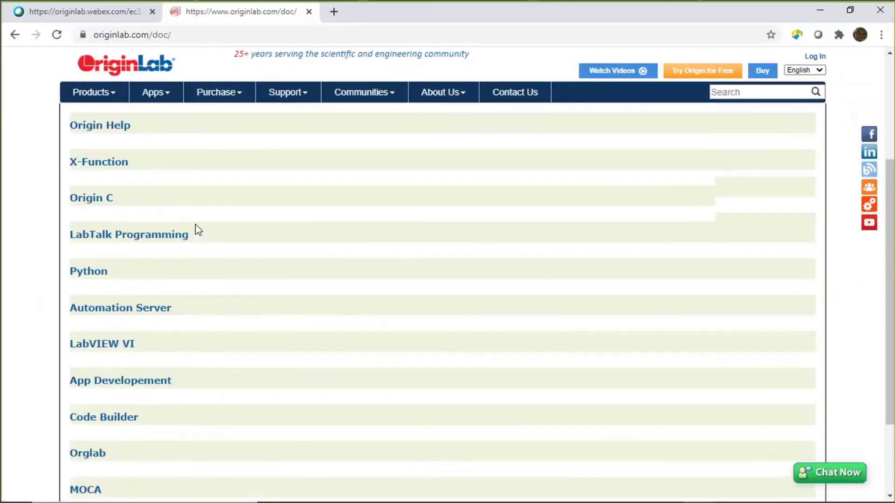
scroll(196, 228, "up", 4)
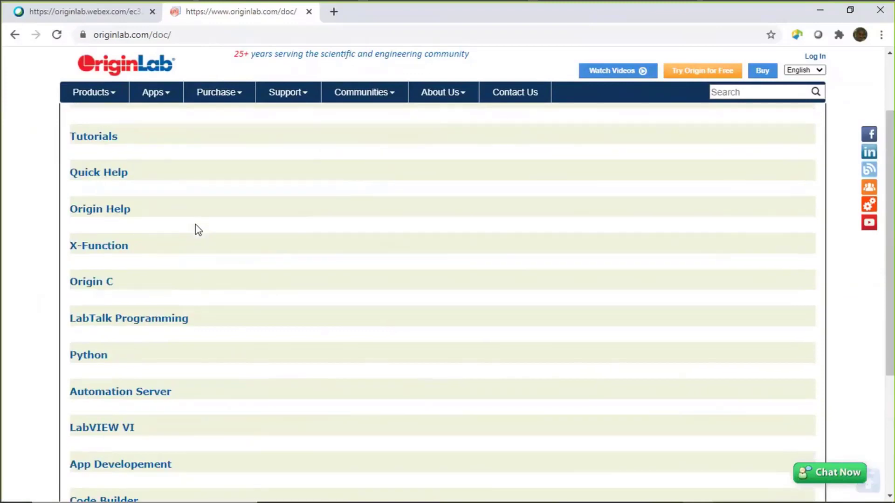
left_click(164, 399)
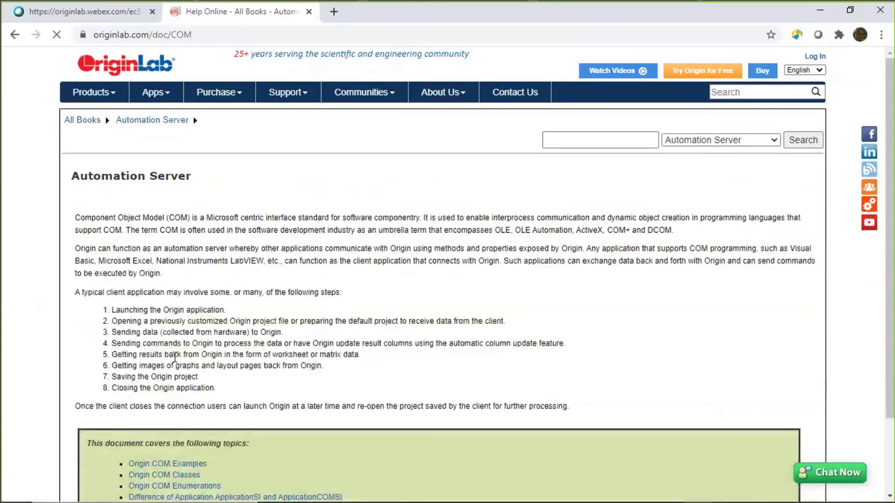
scroll(167, 396, "down", 3)
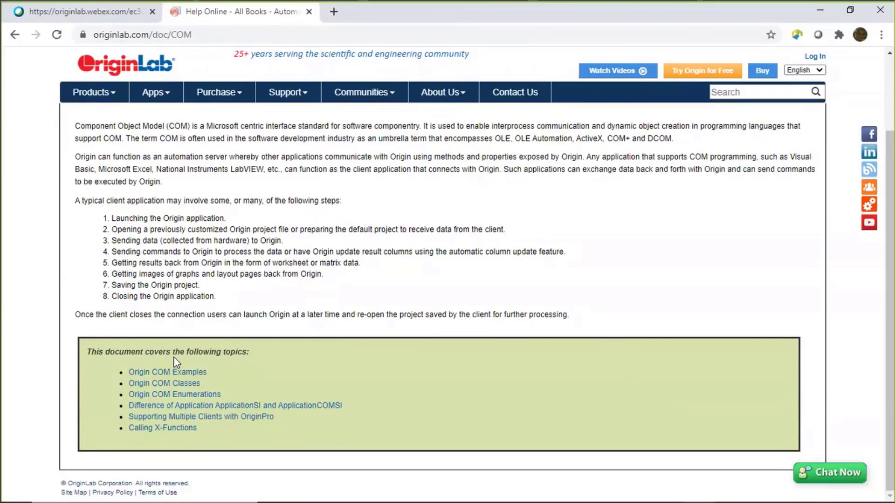
left_click(172, 385)
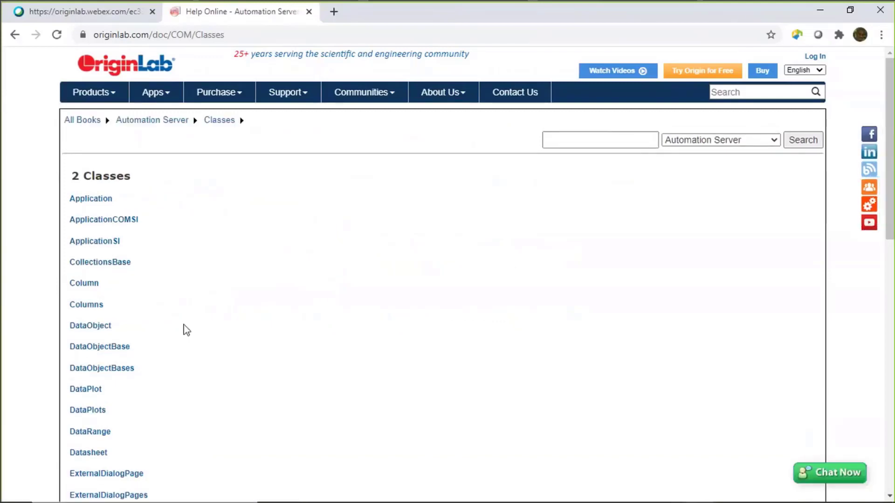
Step: Review the Application class methods, look at the CreatePage method's page, and return to the Application page
left_click(91, 205)
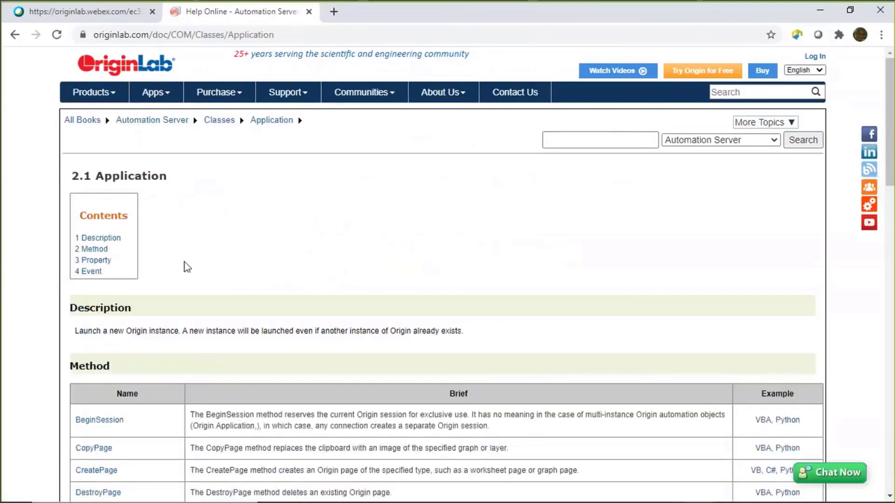
scroll(185, 266, "down", 3)
scroll(184, 265, "down", 4)
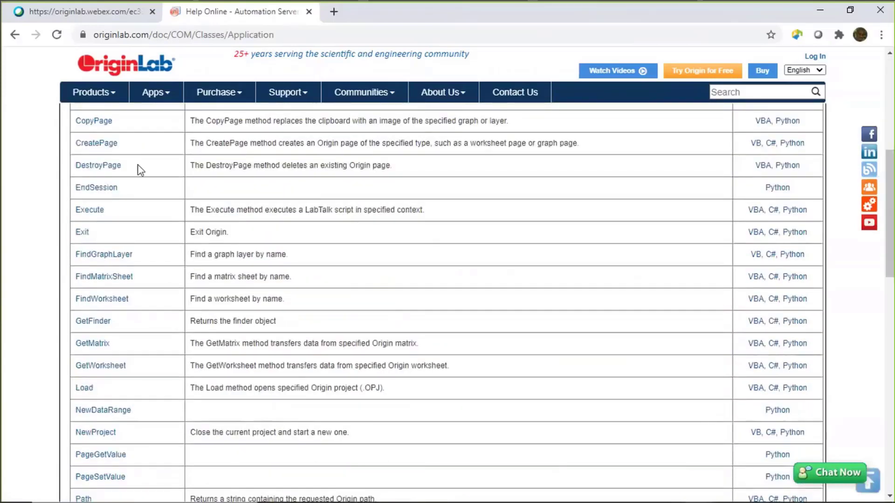
left_click(97, 143)
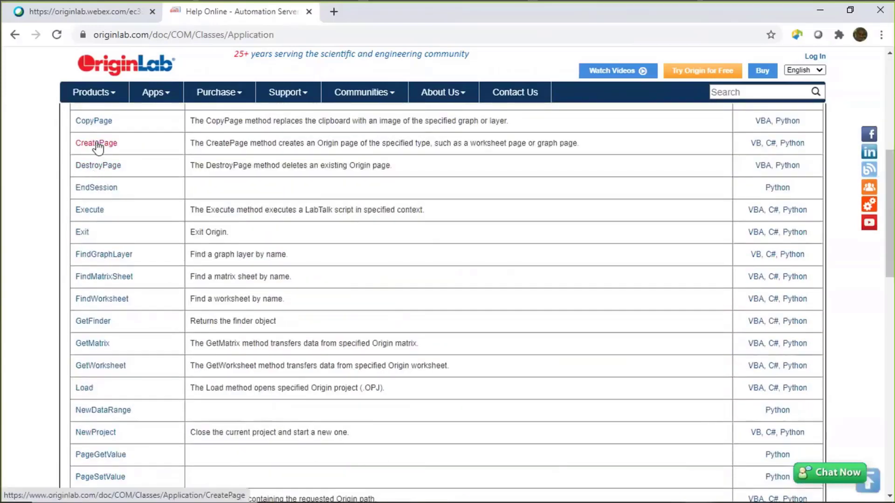
scroll(185, 185, "down", 7)
scroll(186, 186, "up", 7)
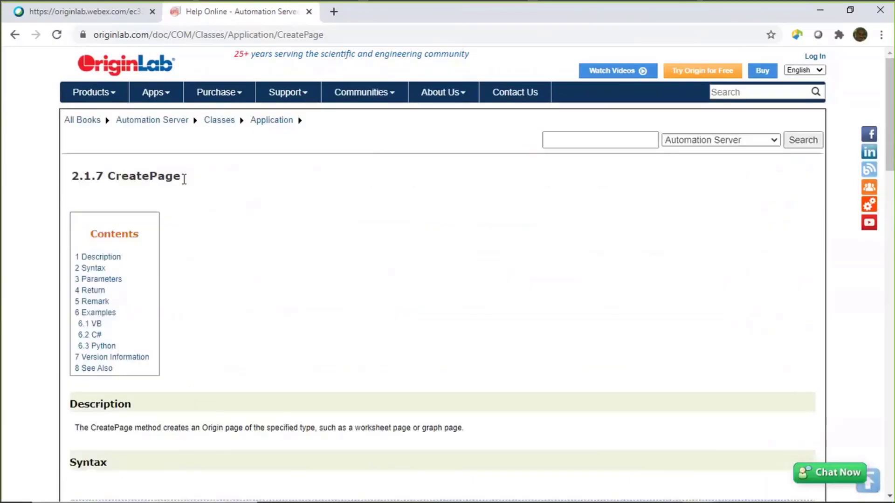
left_click(14, 35)
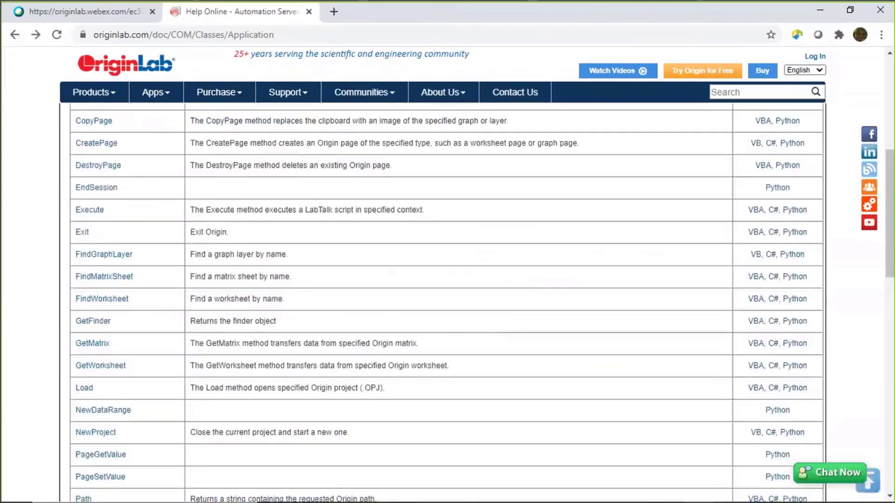
Step: Switch to OriginPro and open the MyDataWithGraph project from the MATLAB-webinar folder
mouse_move(517, 494)
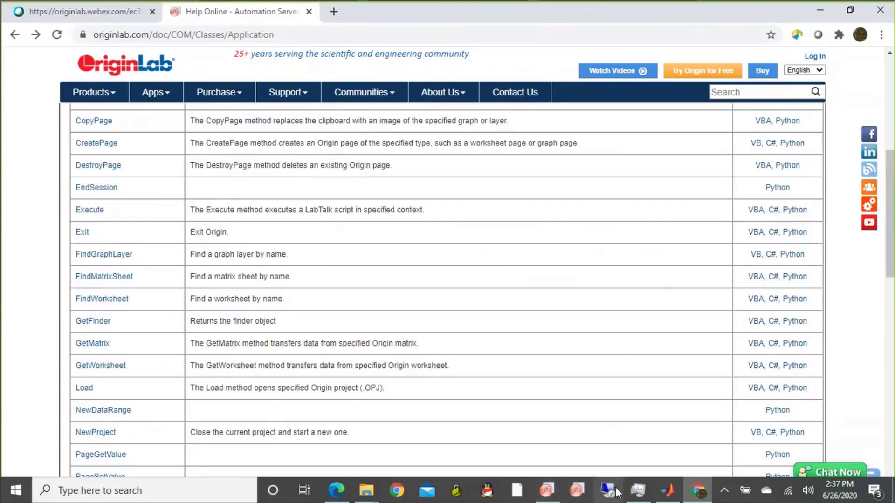
mouse_move(546, 492)
left_click(530, 459)
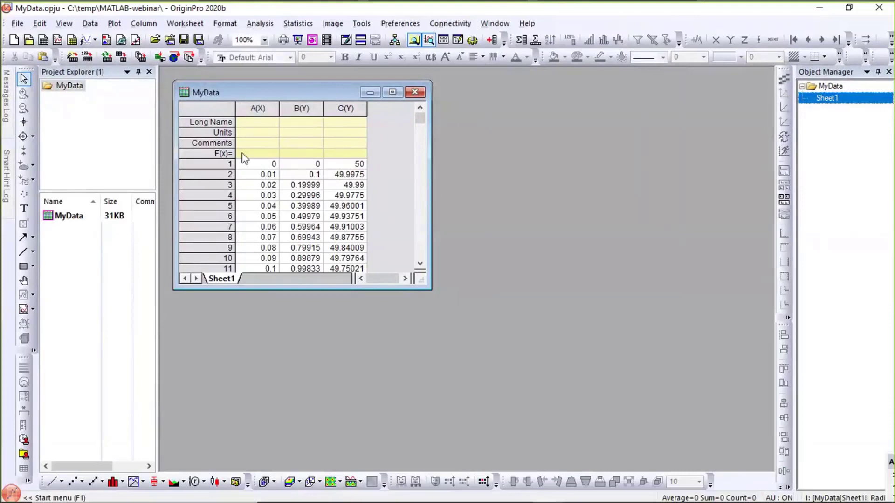
left_click(17, 25)
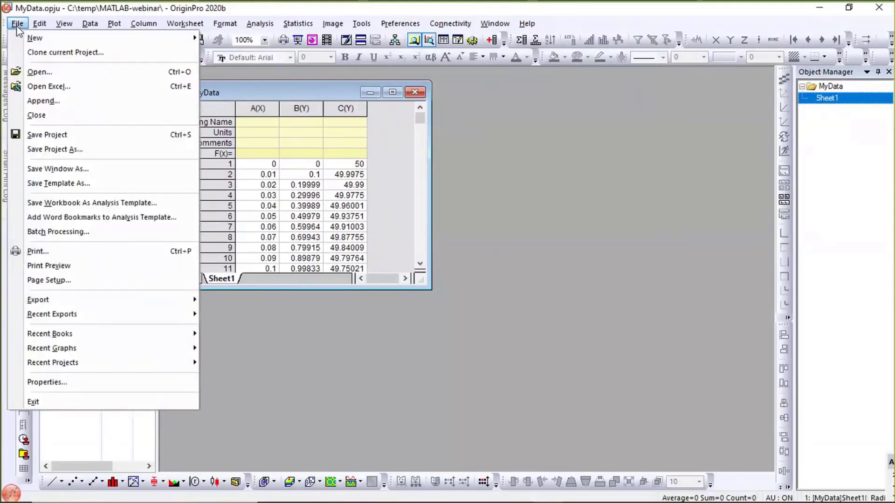
mouse_move(48, 368)
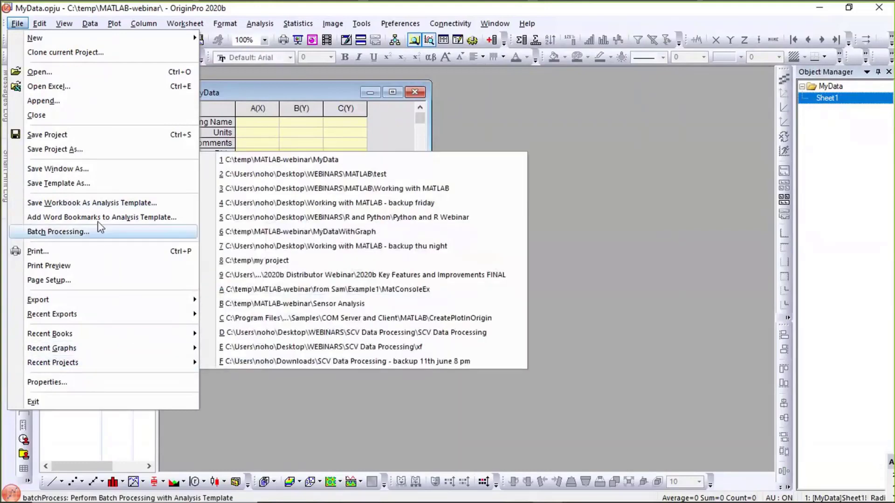
left_click(53, 76)
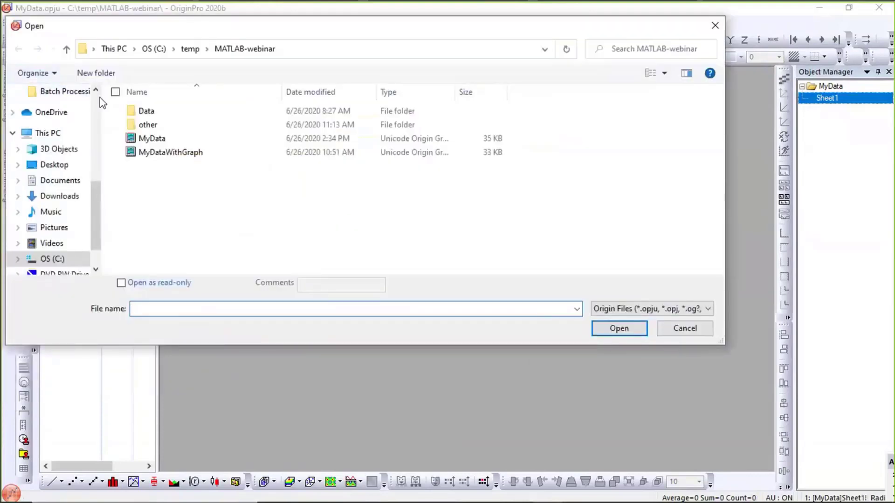
left_click(191, 155)
double_click(191, 155)
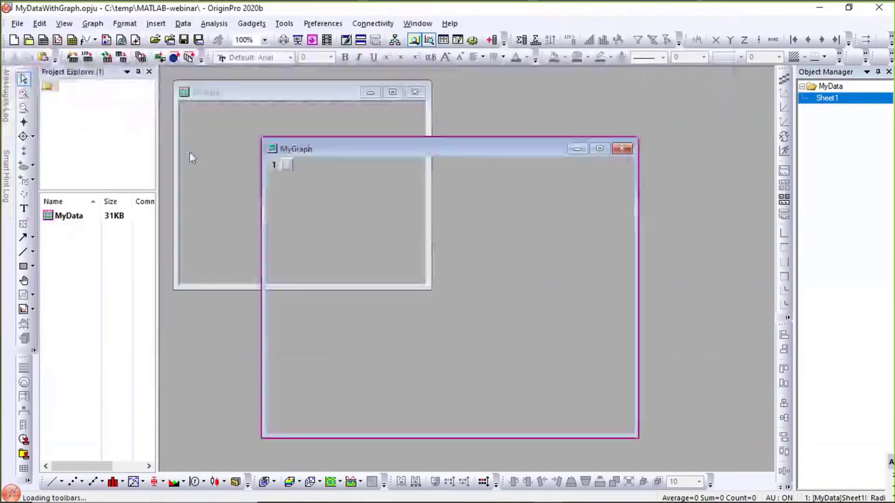
Step: Examine the project's MyData worksheet and MyGraph window, and close OriginPro
left_click(255, 182)
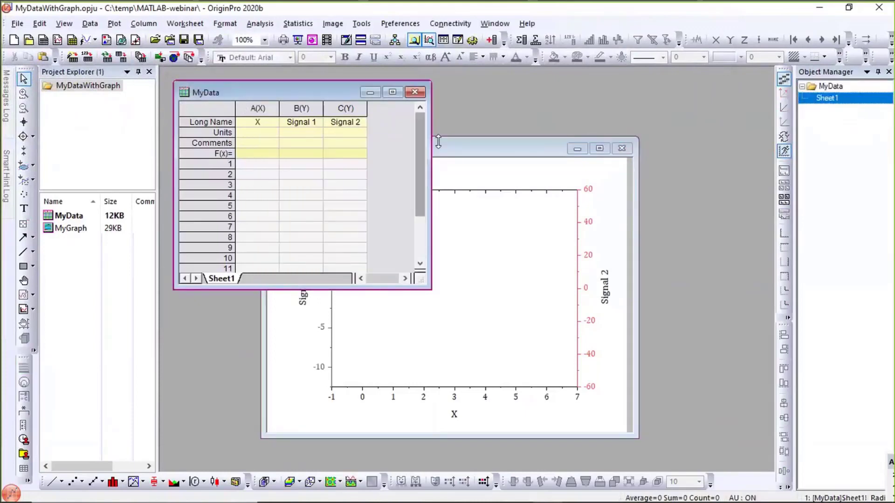
left_click(455, 148)
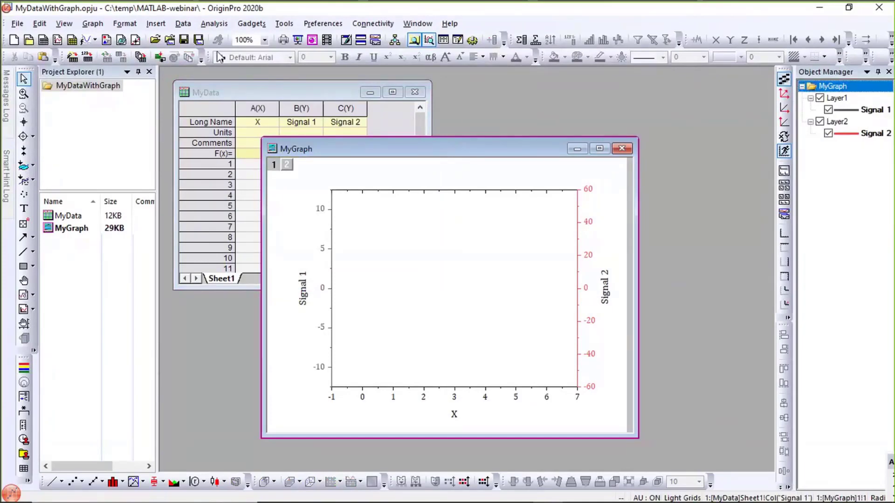
left_click(878, 13)
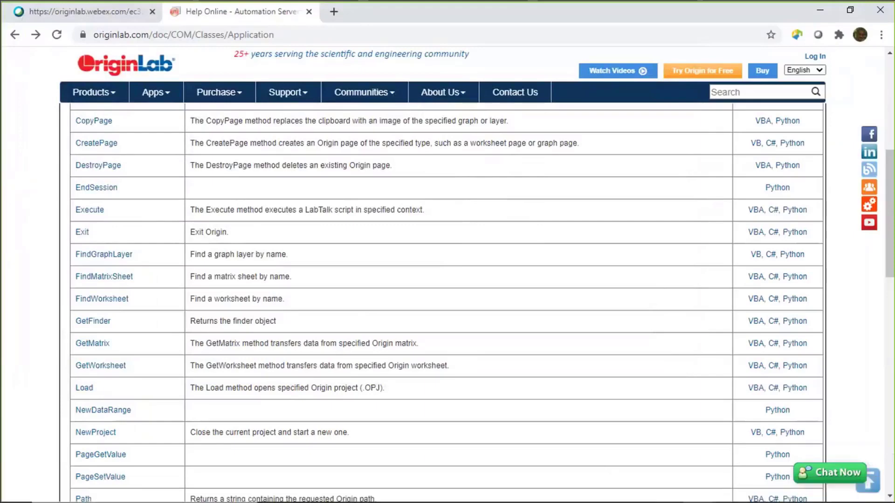
Step: Switch to MATLAB and open the NewOriginSessionWithGraph script from the MATLAB-webinar folder
left_click(666, 494)
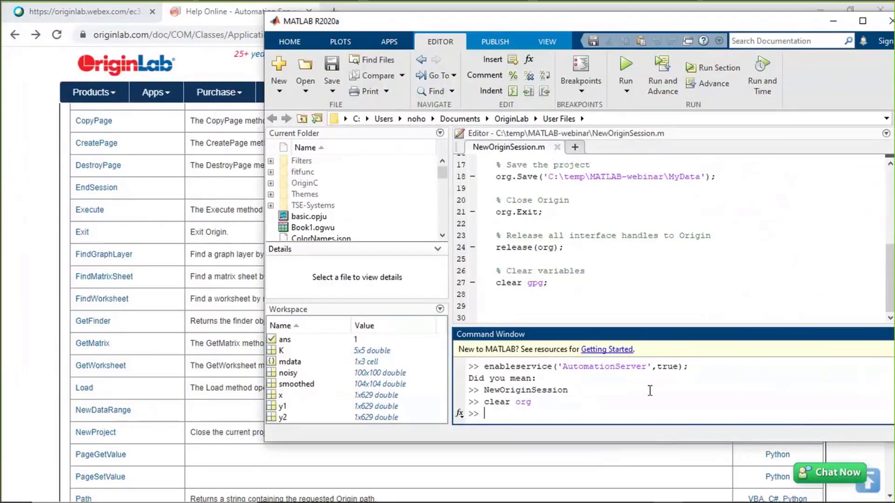
left_click(505, 212)
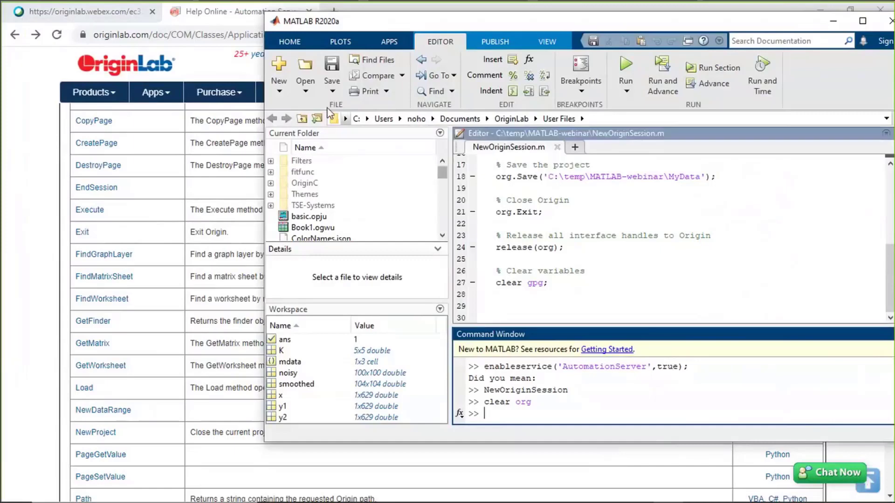
left_click(312, 86)
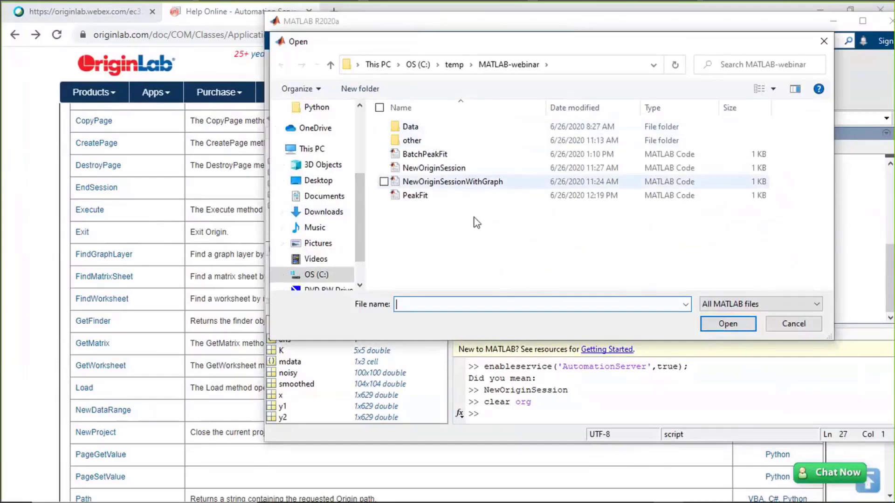
left_click(470, 184)
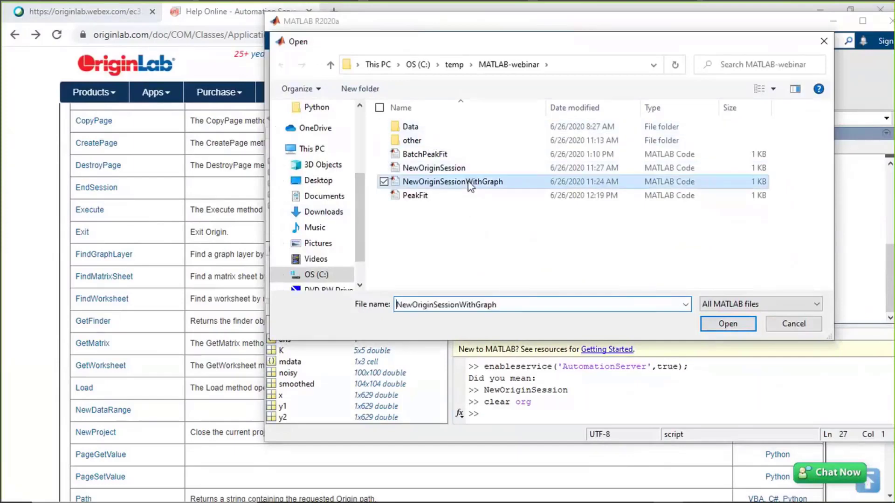
left_click(740, 325)
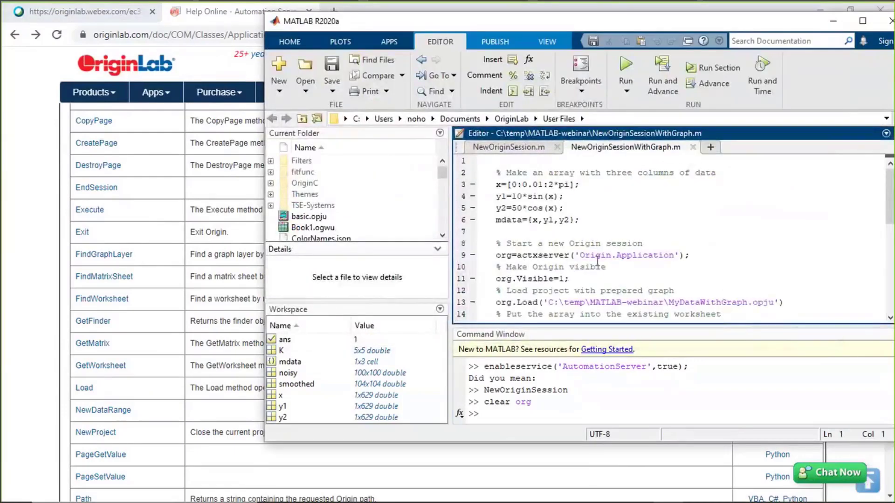
Step: Set a breakpoint on line 3 of the script, where x is defined
triple_click(493, 186)
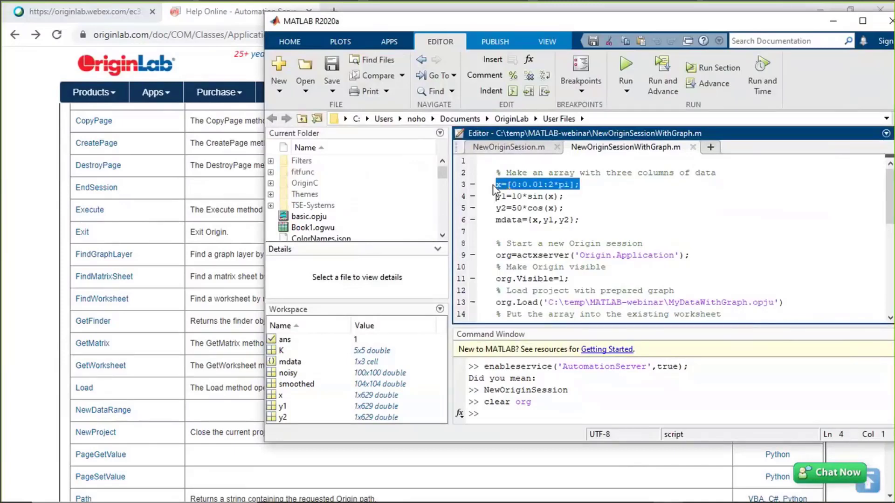
left_click(494, 192)
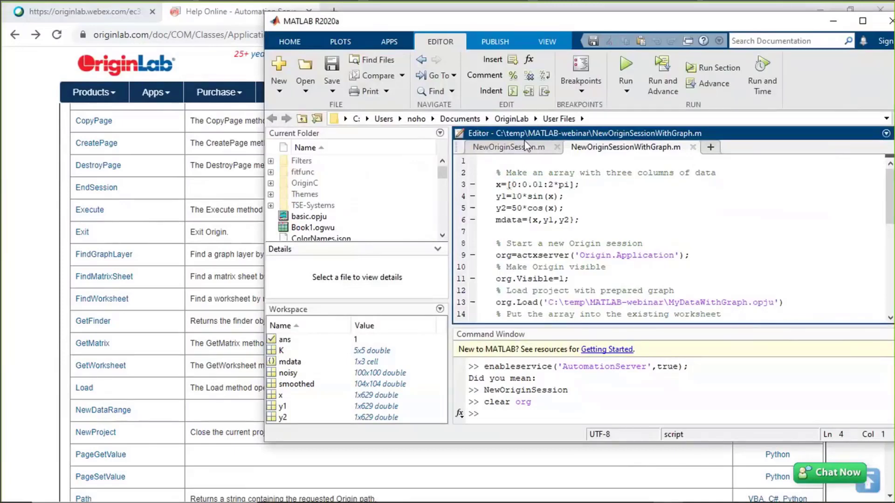
left_click(581, 80)
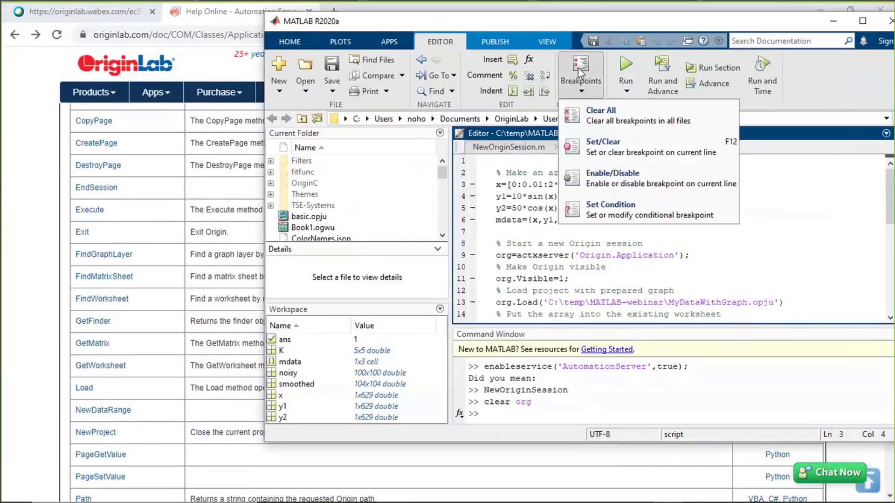
left_click(600, 156)
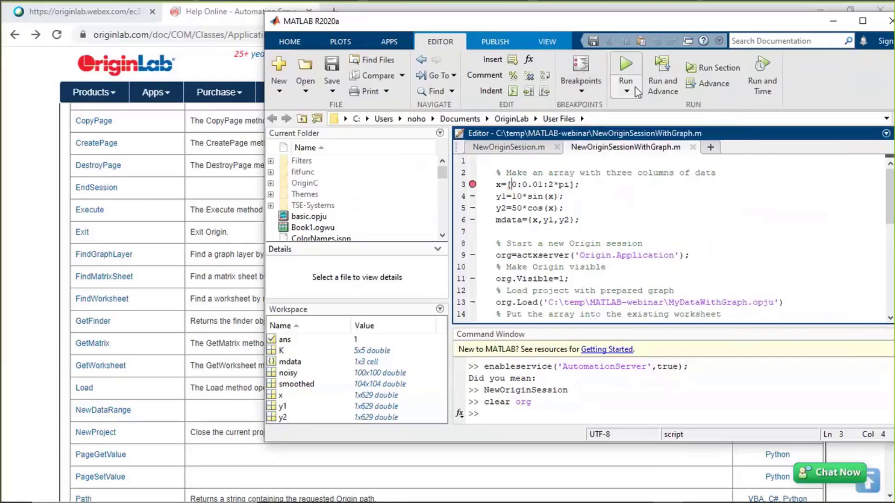
Step: Run the script in the debugger and step through the data array lines to the actxserver call on line 9
left_click(626, 66)
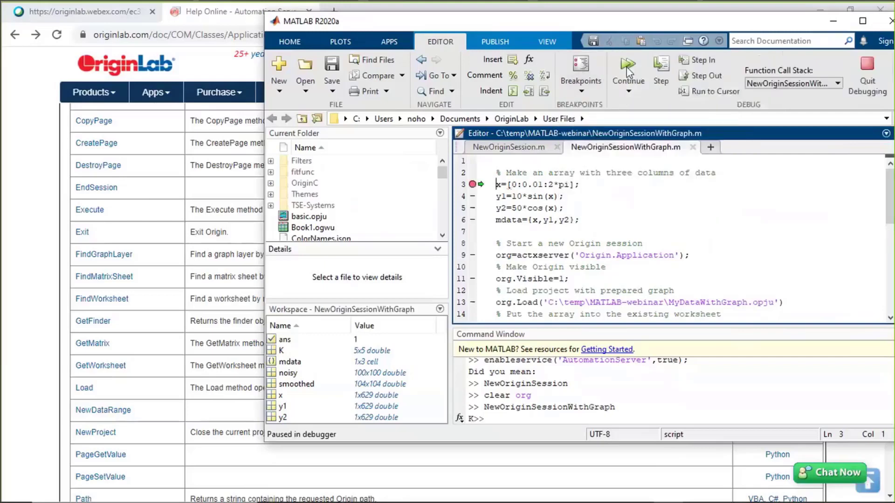
left_click(659, 69)
left_click(659, 69)
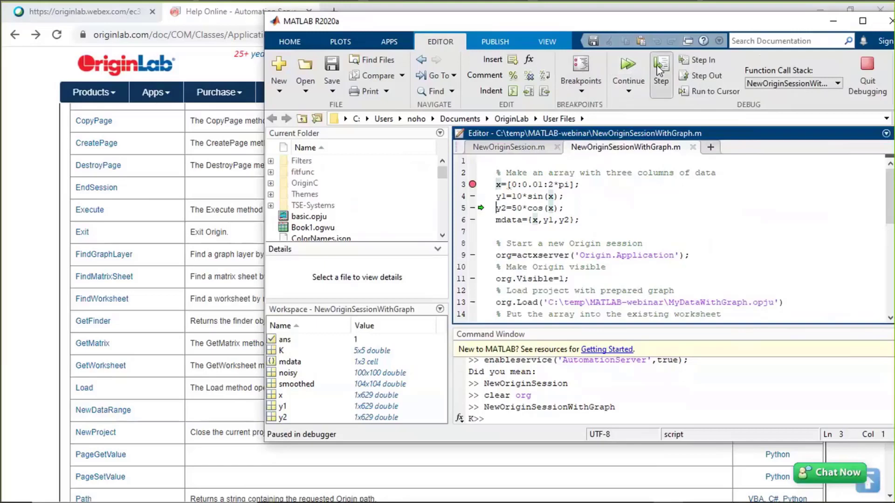
left_click(658, 69)
left_click(659, 69)
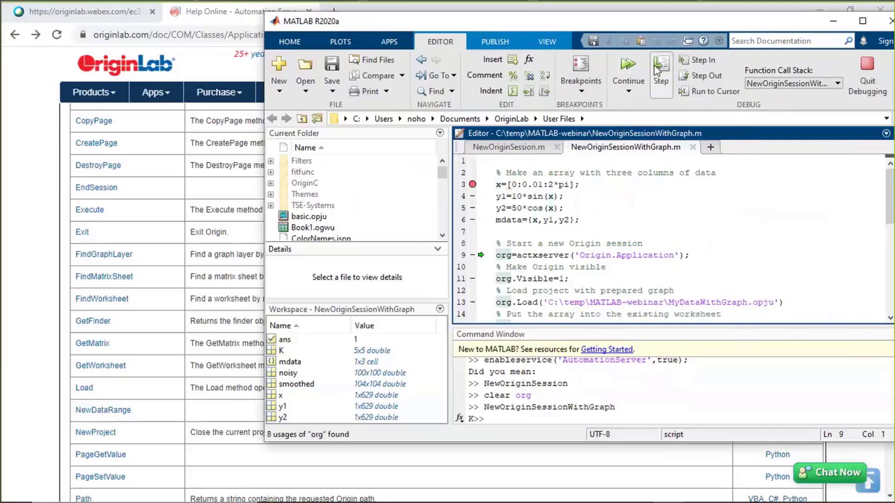
Step: Step through the script lines that start the Origin session, make it visible and load MyDataWithGraph.opju
left_click(659, 69)
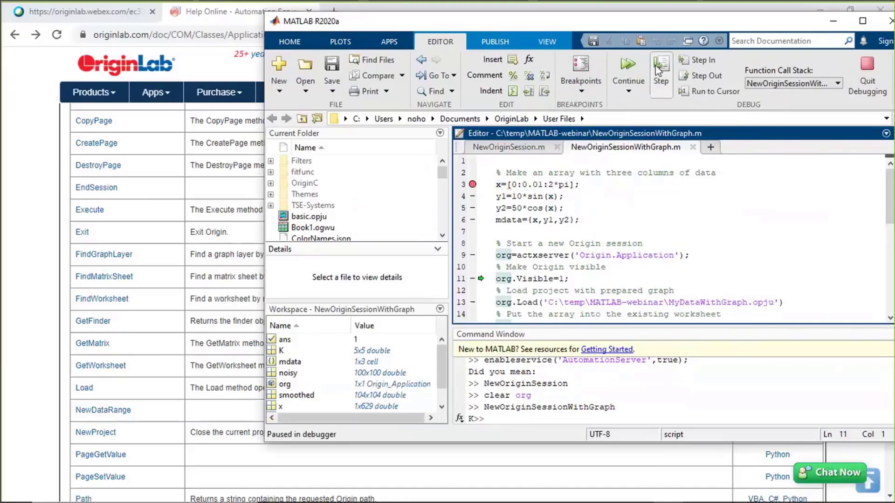
left_click(657, 69)
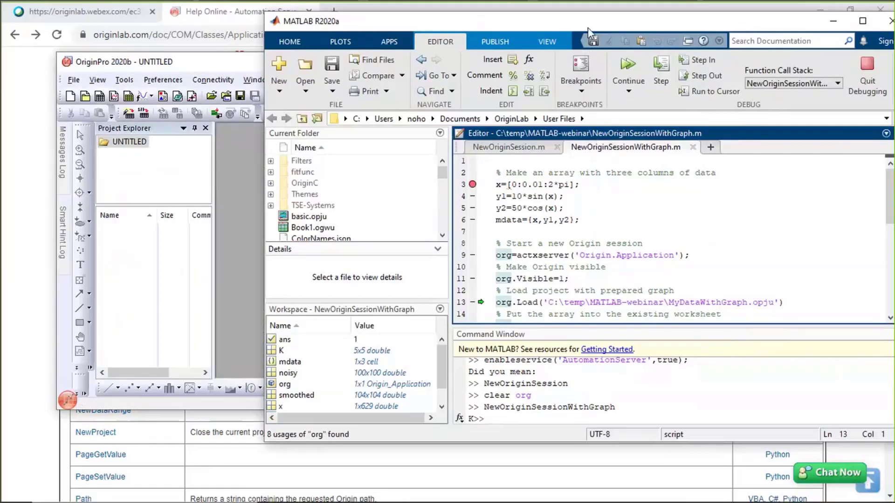
left_click_drag(662, 26, 737, 24)
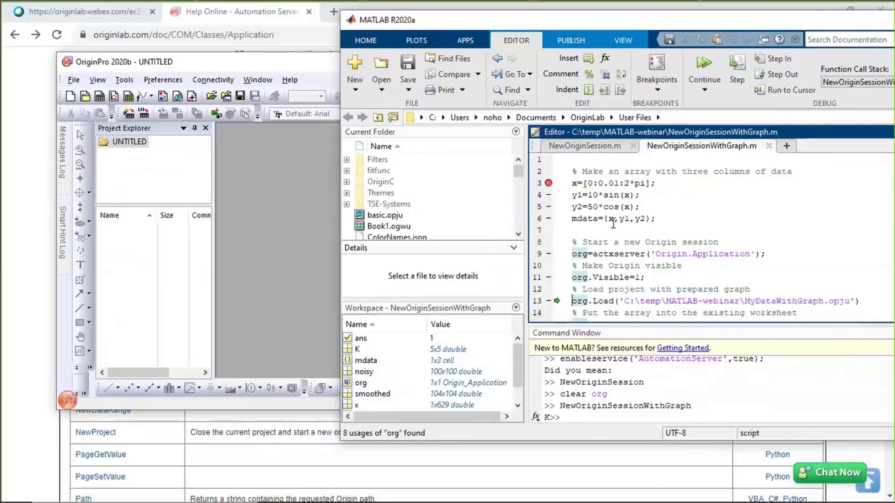
left_click(738, 64)
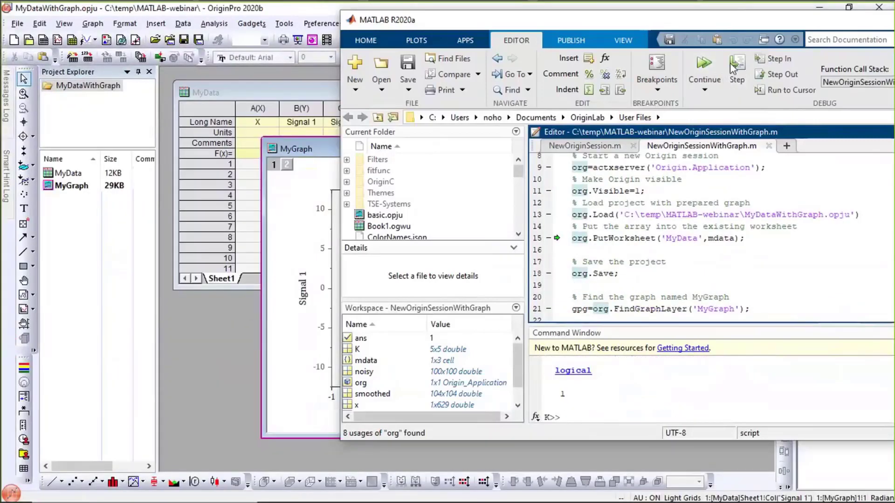
Step: Step the debugger through the PutWorksheet, org.Save and FindGraphLayer lines to the expGraph command on line 24
left_click_drag(623, 24, 599, 23)
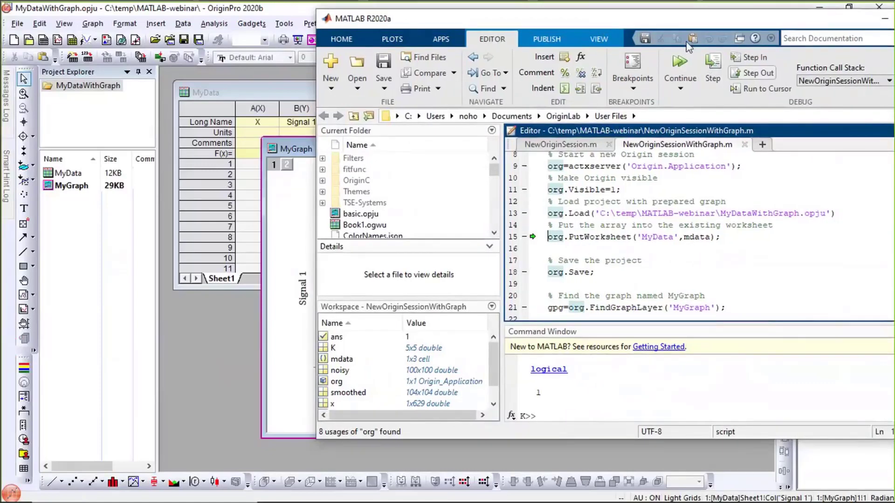
left_click(713, 69)
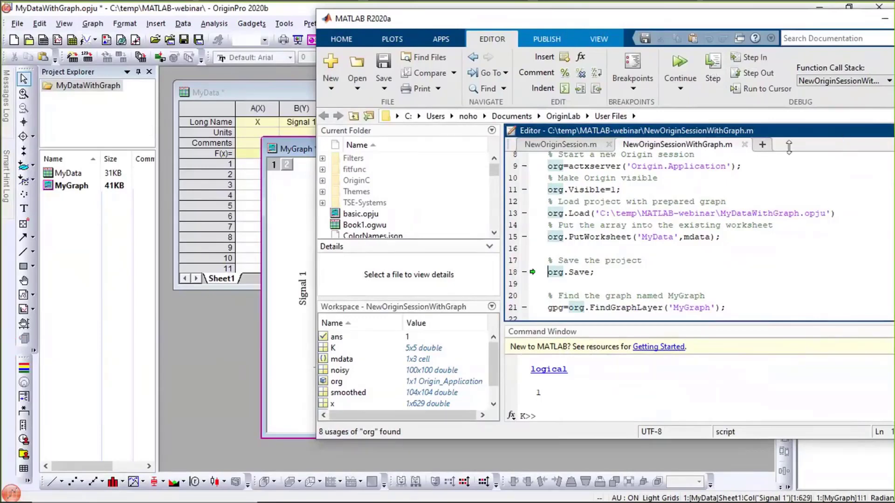
key("super+Up")
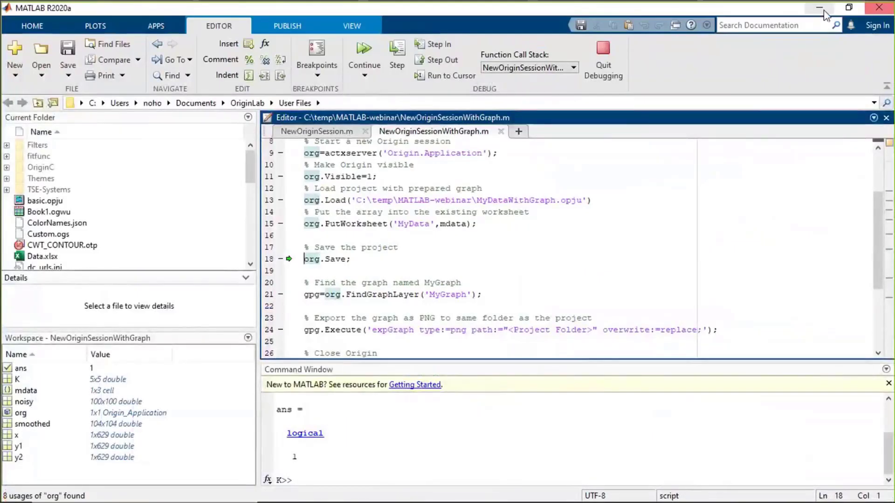
left_click(847, 9)
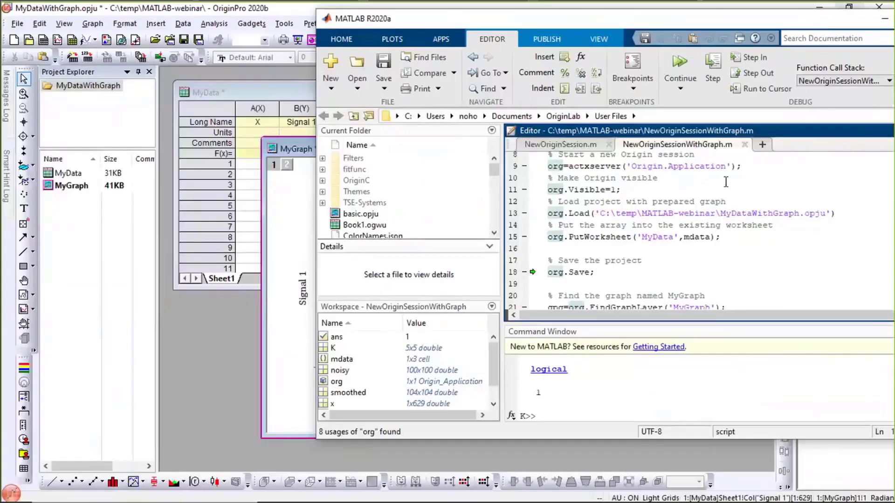
left_click(712, 68)
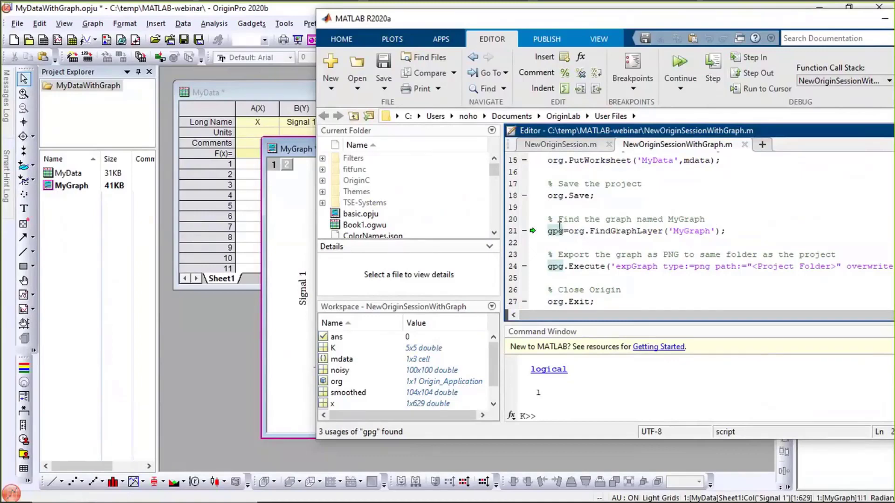
left_click(720, 65)
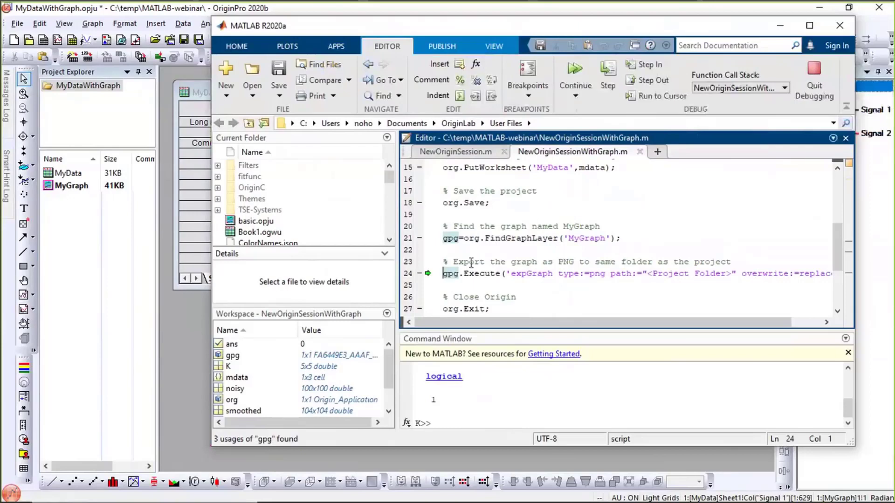
Step: Switch to OriginPro and set up a graph export with Portable Network Graphics as image type and <Project Folder> as path
left_click(199, 338)
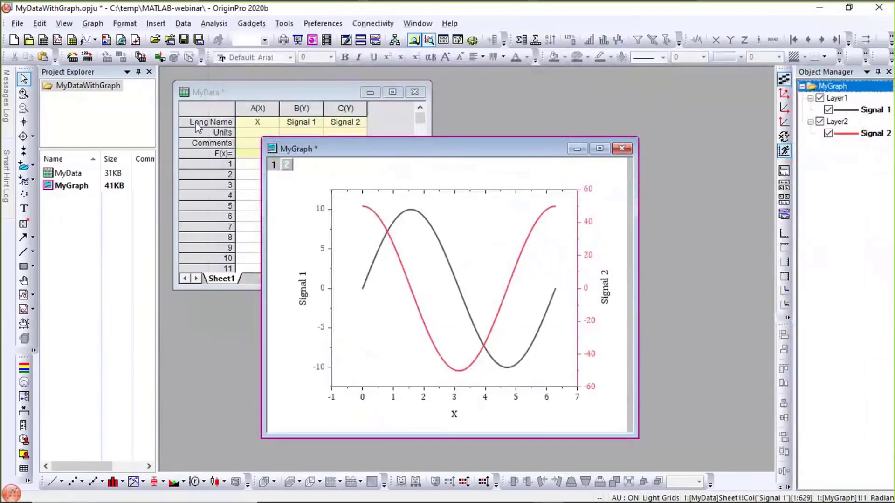
left_click(17, 25)
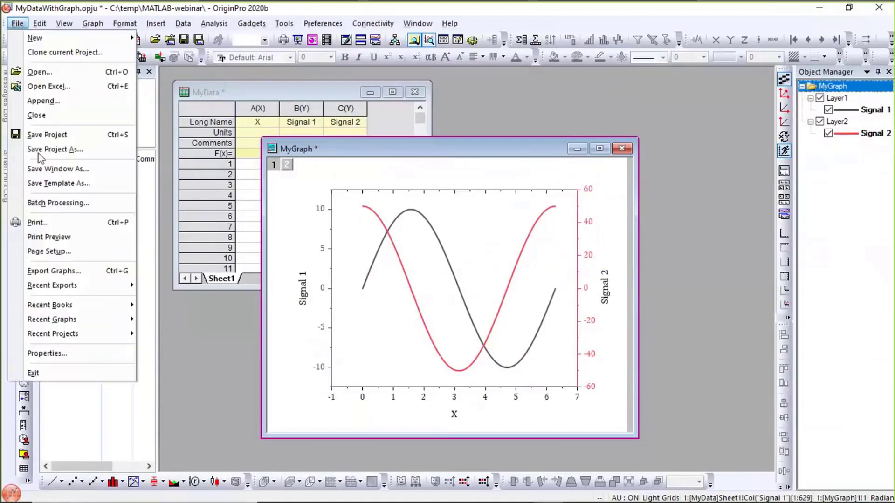
left_click(55, 272)
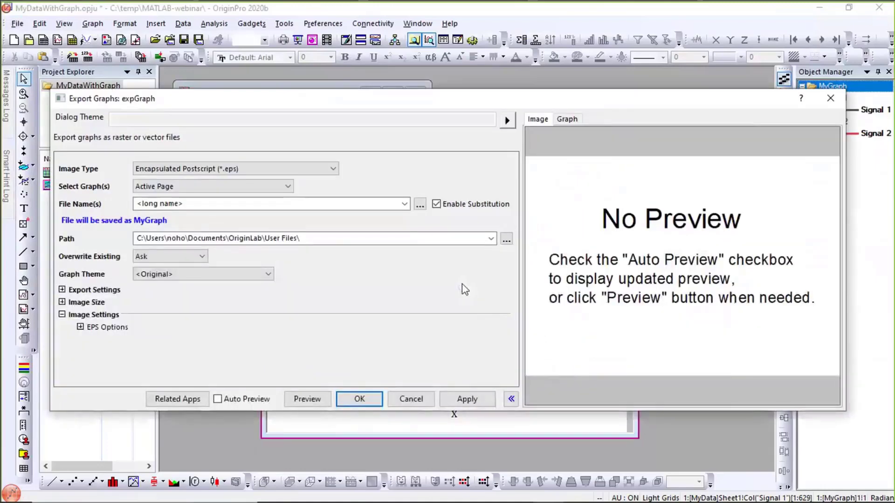
left_click(318, 170)
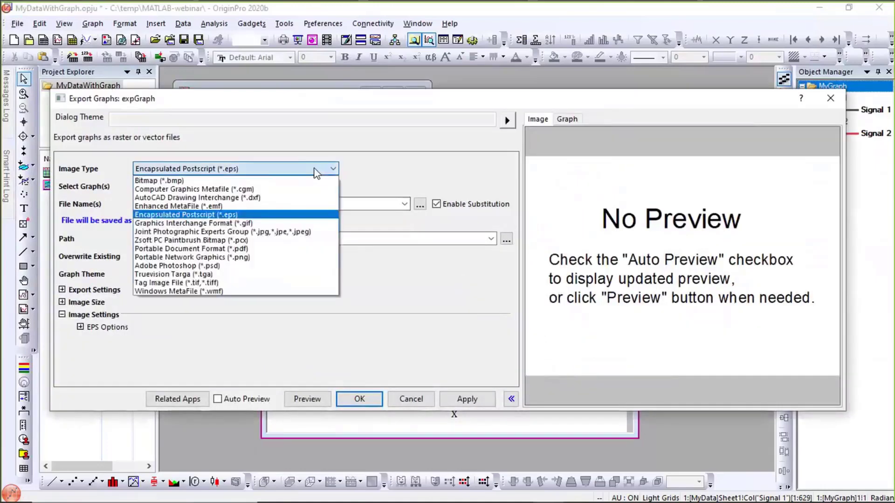
left_click(264, 259)
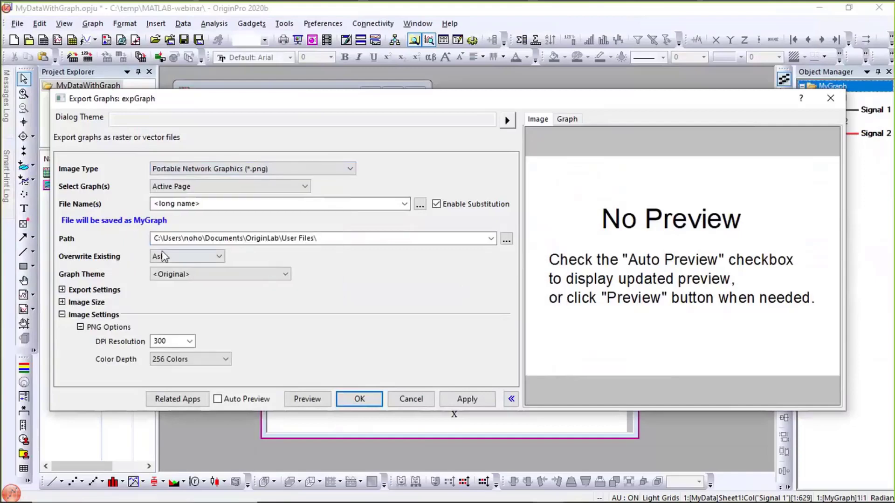
left_click(492, 239)
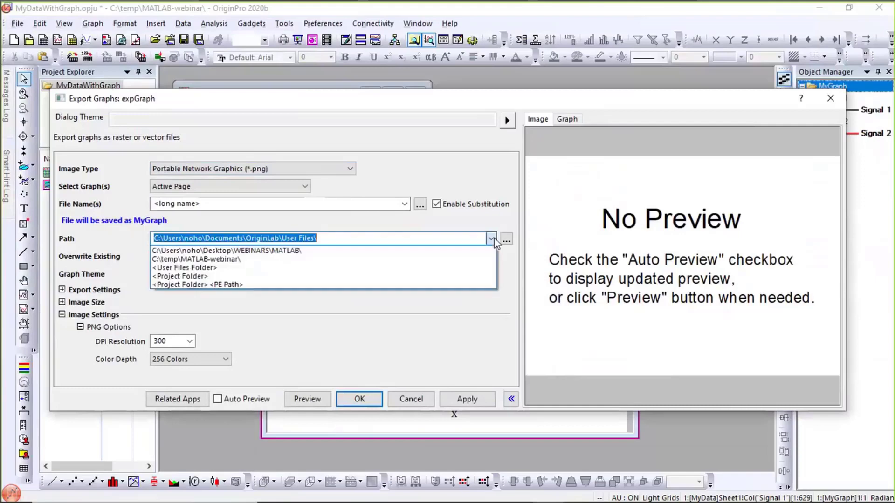
left_click(397, 277)
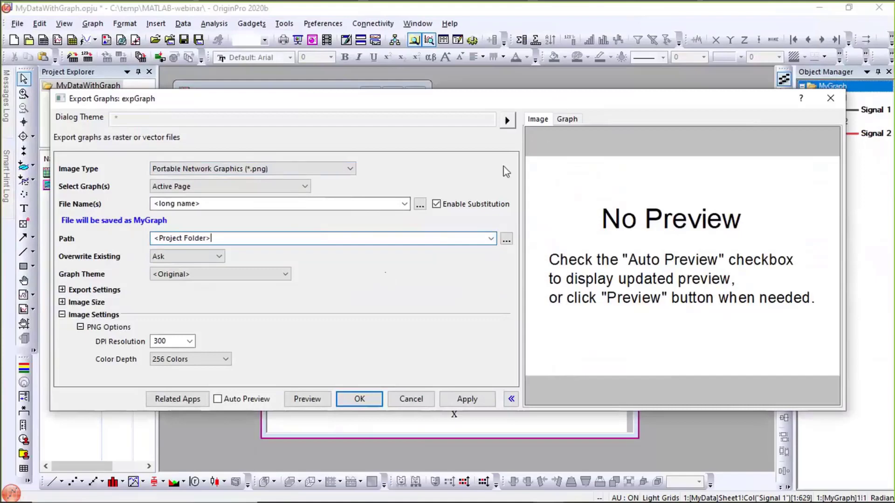
Step: Generate the LabTalk script for the export settings, examine the expGraph command, and dismiss the export without running it
left_click(507, 122)
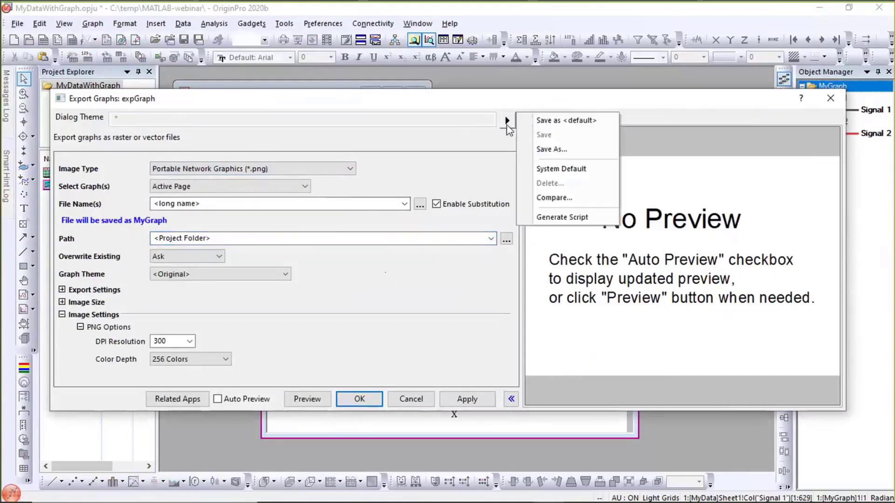
left_click(554, 217)
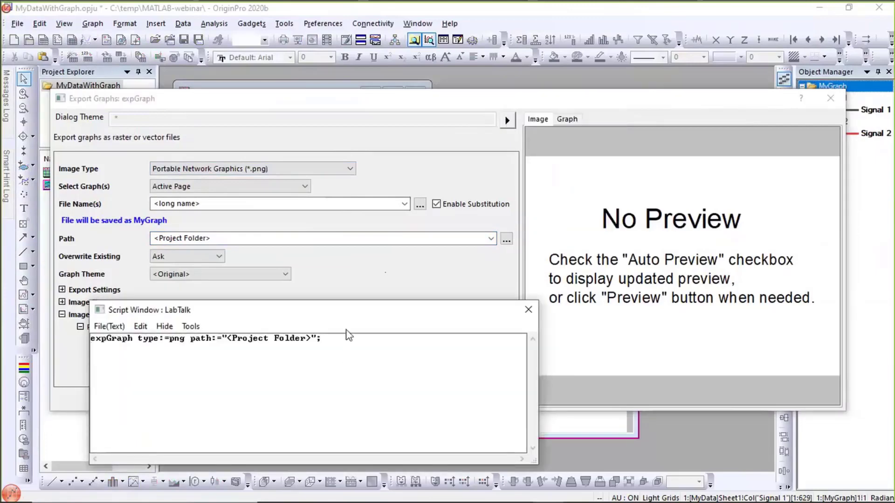
left_click_drag(336, 339, 113, 358)
left_click(125, 368)
left_click(528, 310)
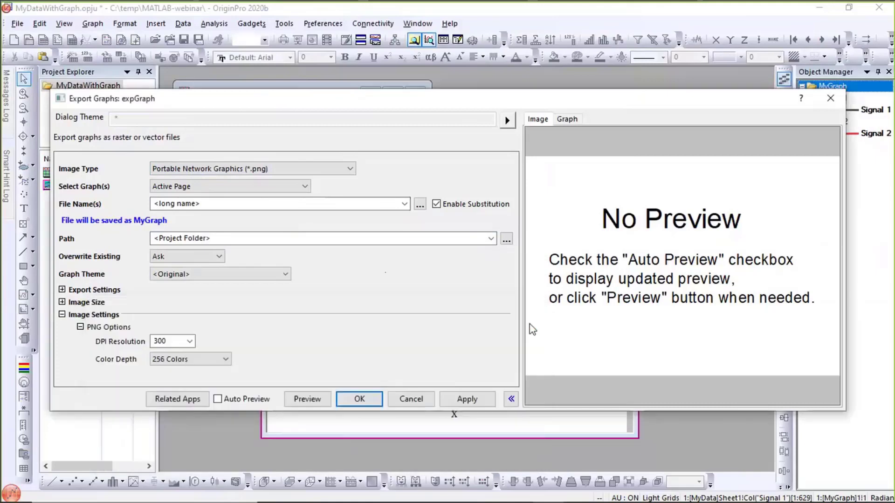
left_click(406, 403)
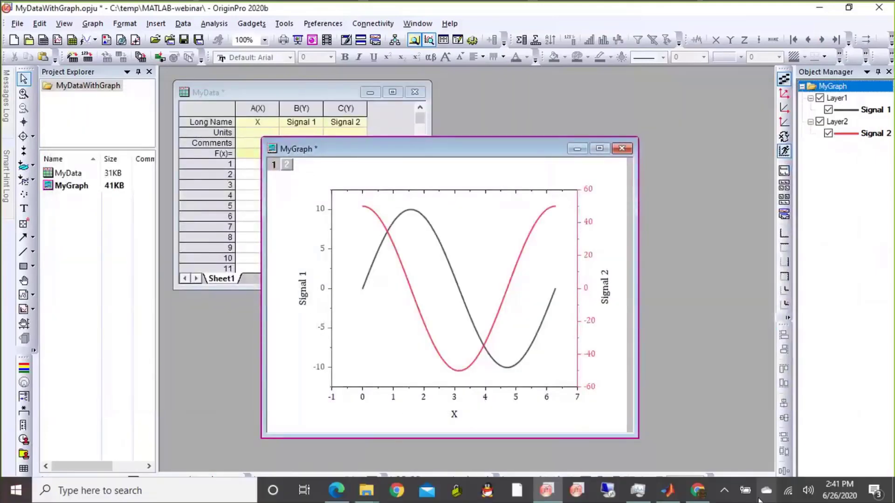
Step: Return to MATLAB, widen its window to show the full expGraph command, and execute line 24 to export the graph as PNG
left_click(667, 491)
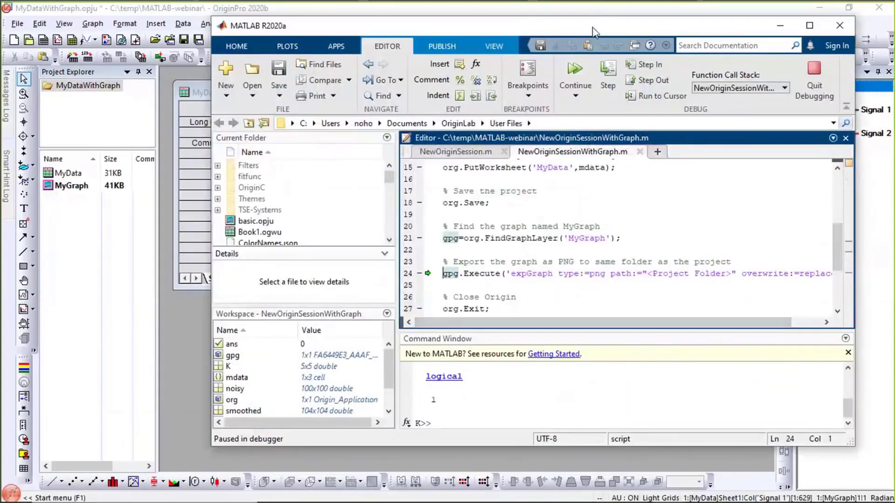
left_click_drag(473, 23, 352, 15)
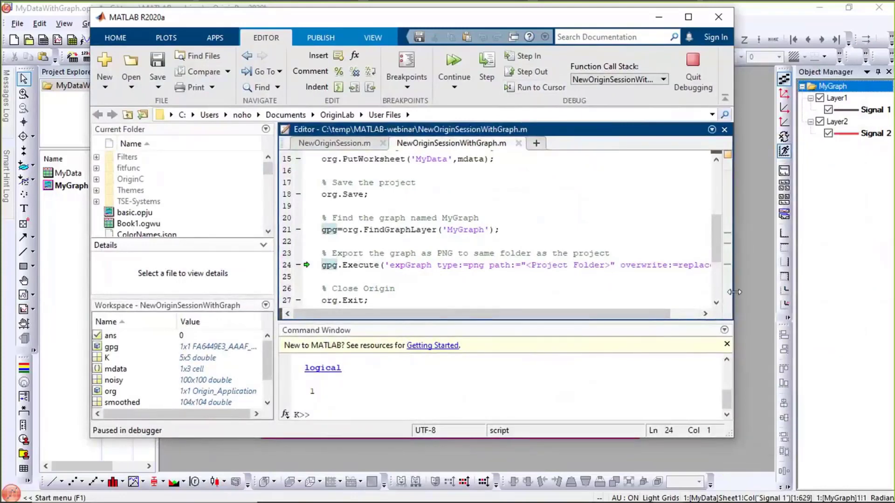
left_click_drag(733, 298, 855, 298)
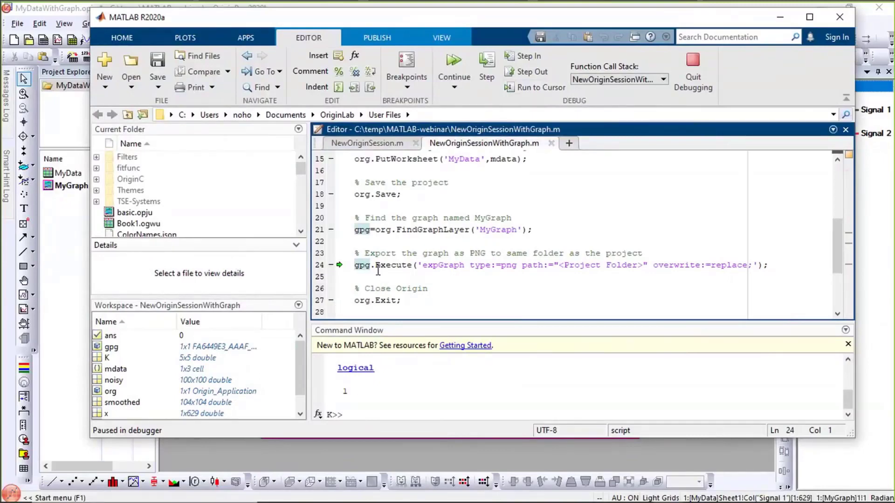
mouse_move(371, 267)
left_click(488, 82)
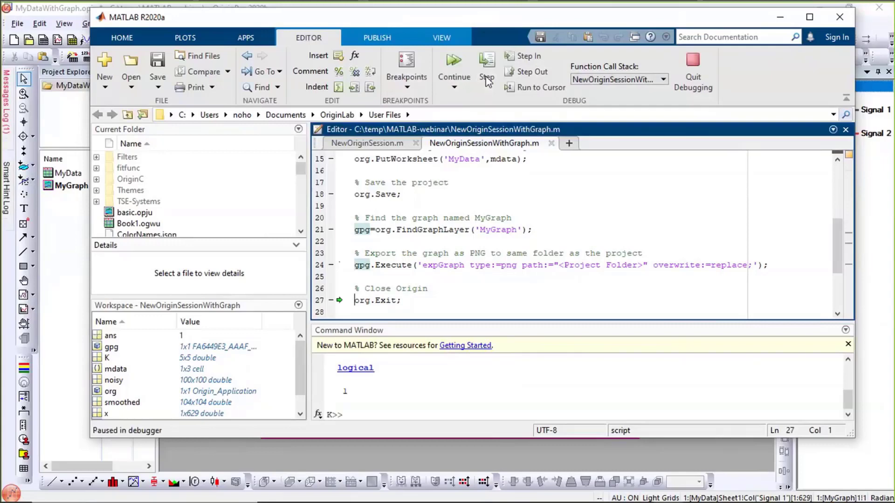
Step: Step through the remaining lines to close Origin, release and clear the gpg and org handles, and finish the script
left_click(487, 80)
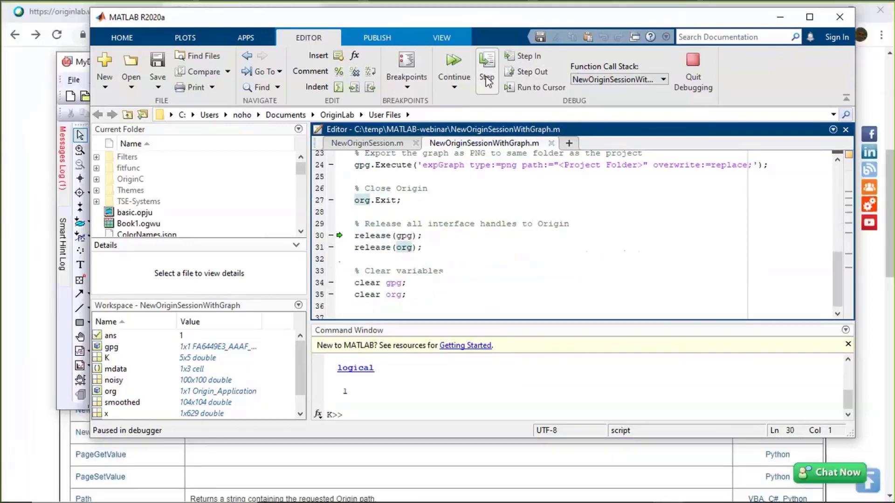
left_click(487, 80)
left_click(487, 80)
left_click(487, 80)
left_click(487, 80)
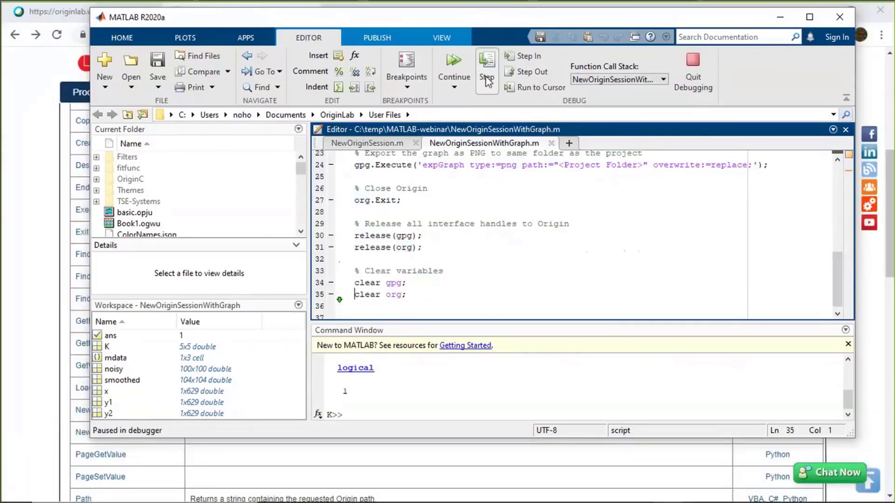
left_click(487, 80)
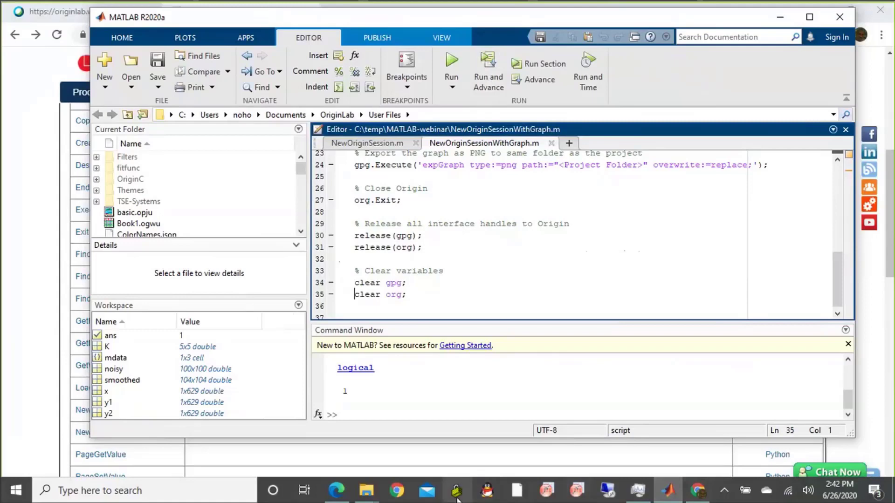
Step: Switch to File Explorer and look for the exported graph in the MATLAB folder under WEBINARS
left_click(365, 497)
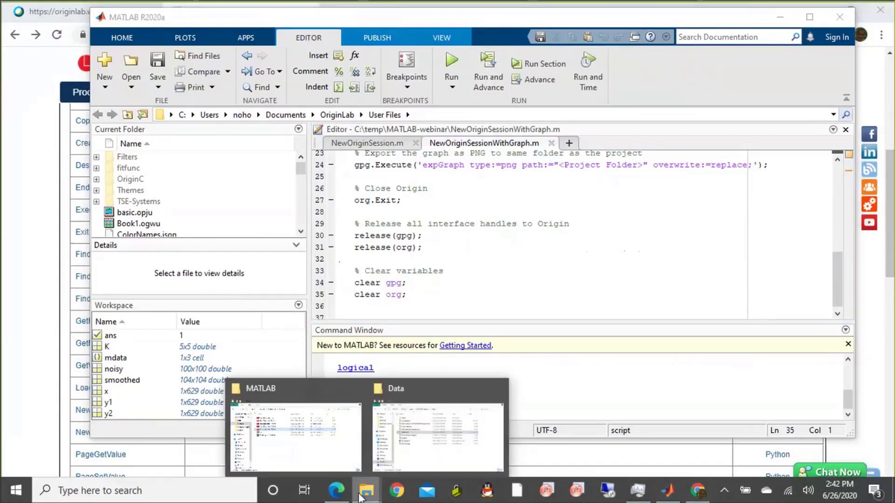
left_click(315, 465)
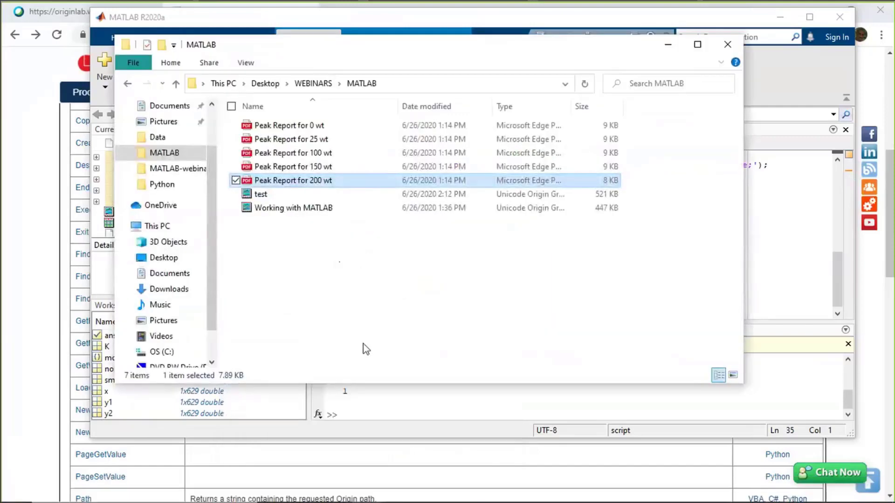
mouse_move(397, 501)
Step: Check the script in MATLAB for the path of the loaded project and recheck the MATLAB folder under WEBINARS in File Explorer
left_click(757, 247)
scroll(676, 253, "up", 1)
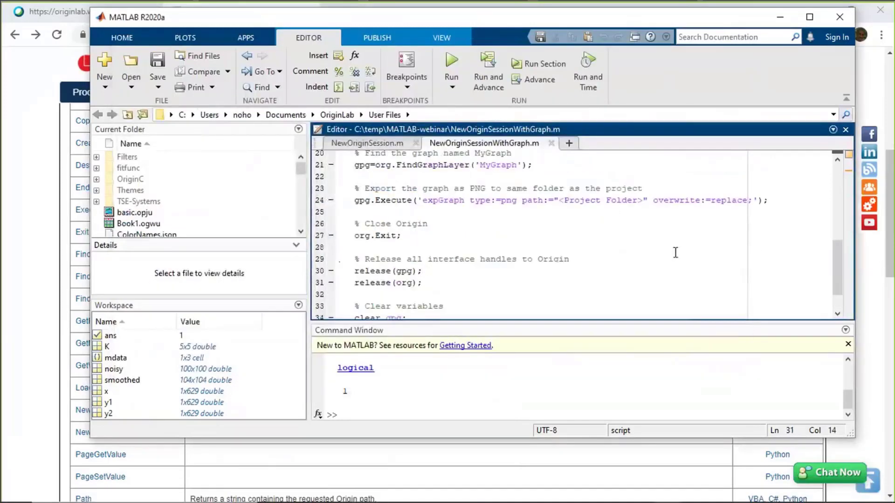
scroll(675, 252, "up", 1)
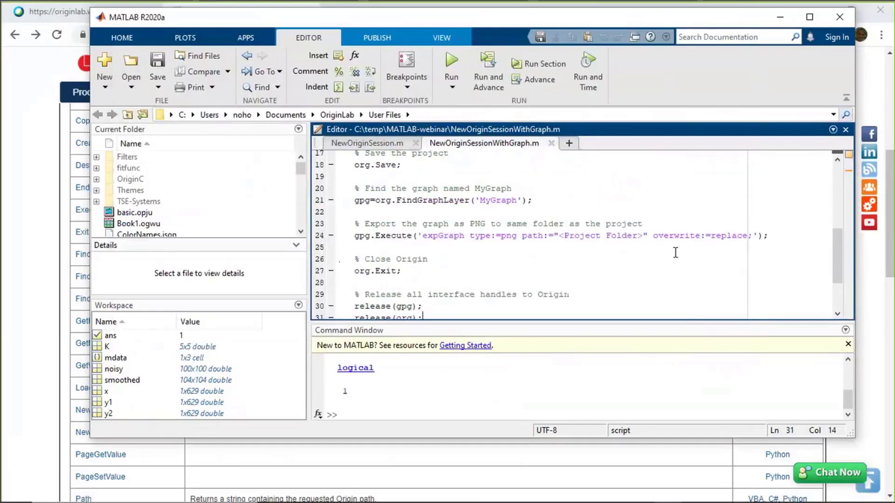
scroll(675, 253, "up", 3)
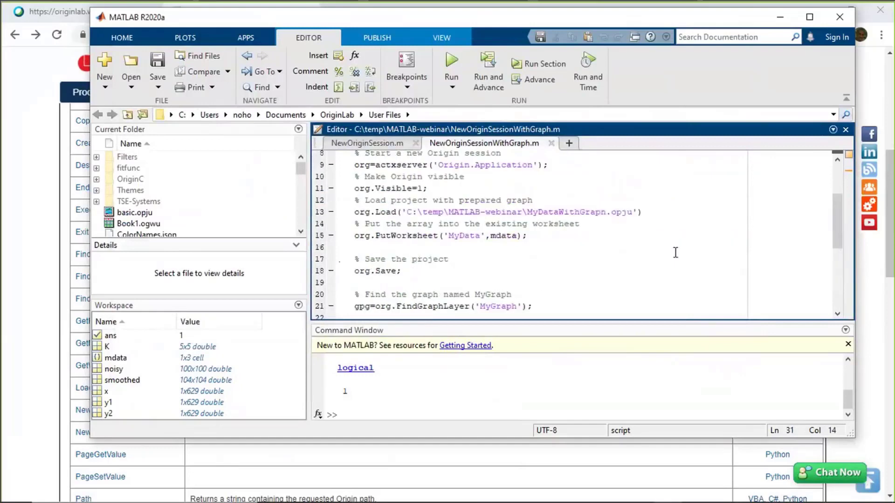
mouse_move(671, 501)
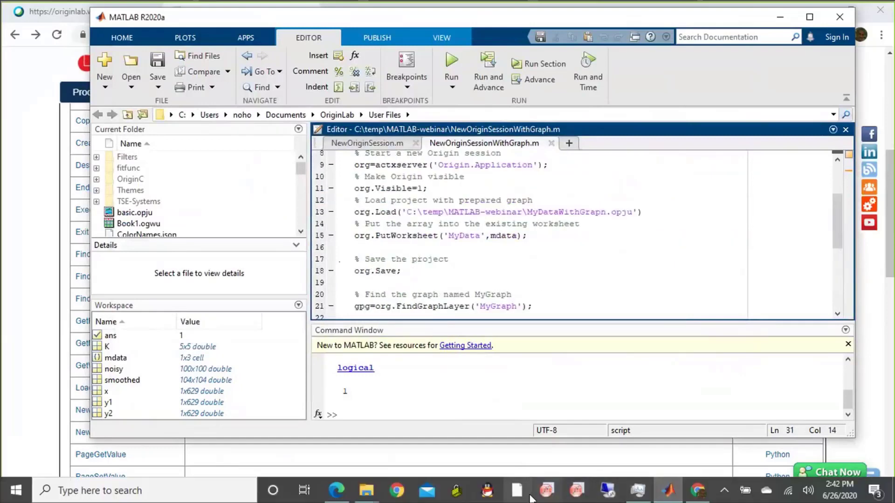
left_click(366, 491)
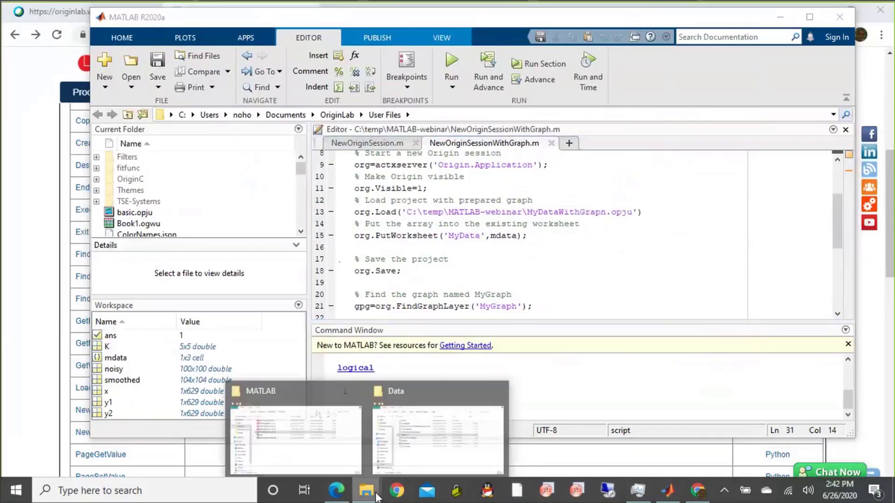
left_click(346, 448)
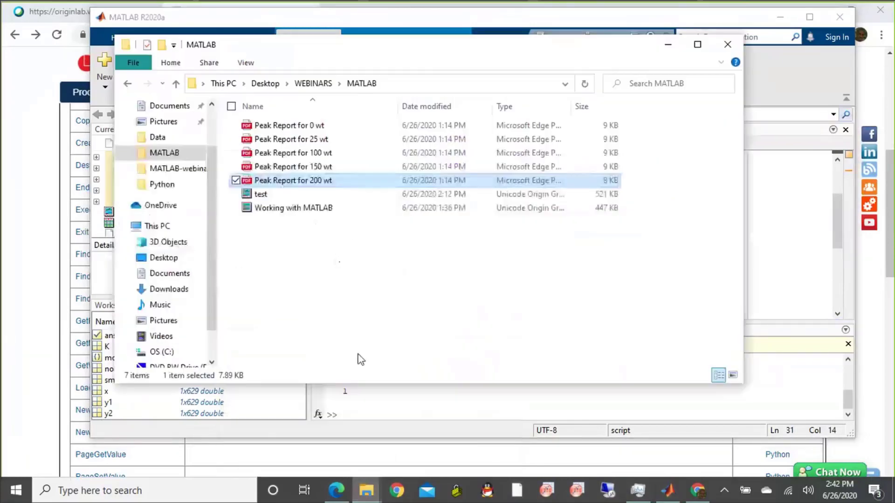
left_click(350, 259)
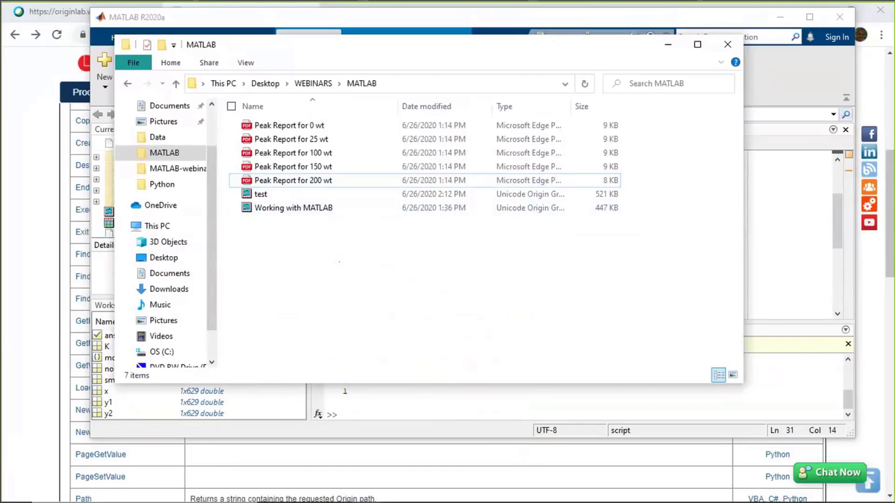
Step: Switch to OriginPro and open the recent project MyDataWithGraph from C:\temp\MATLAB-webinar
left_click(545, 492)
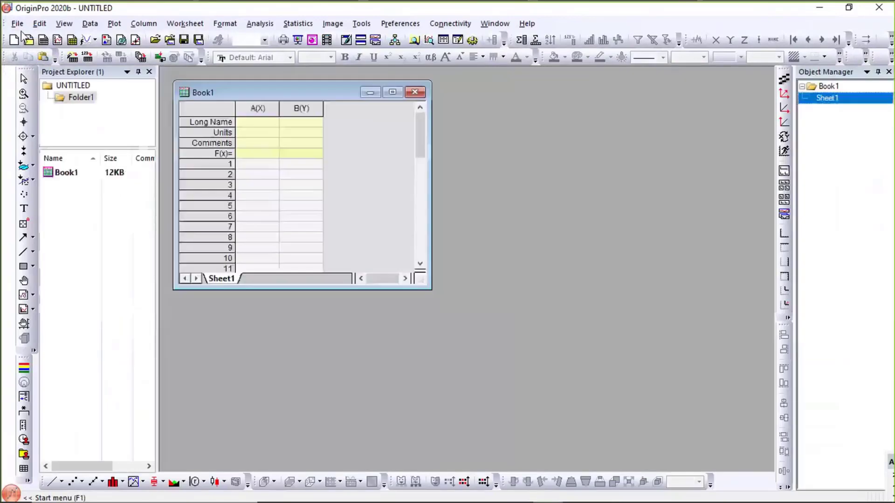
left_click(21, 26)
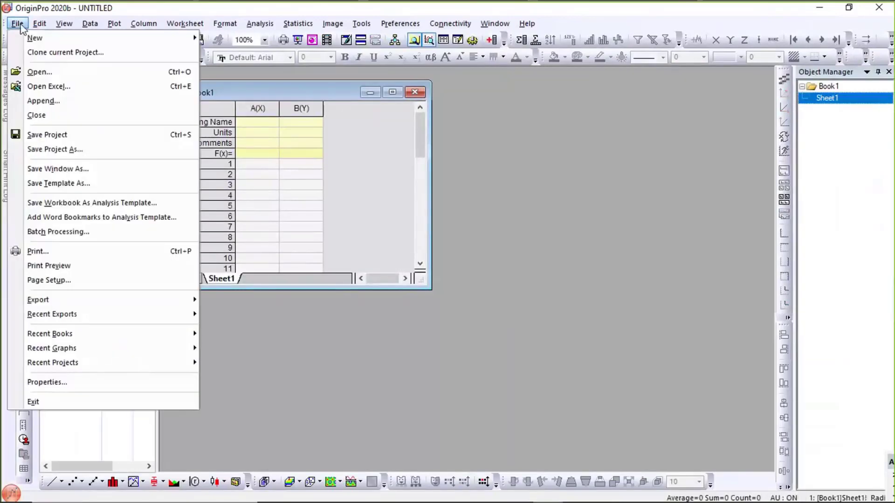
mouse_move(96, 364)
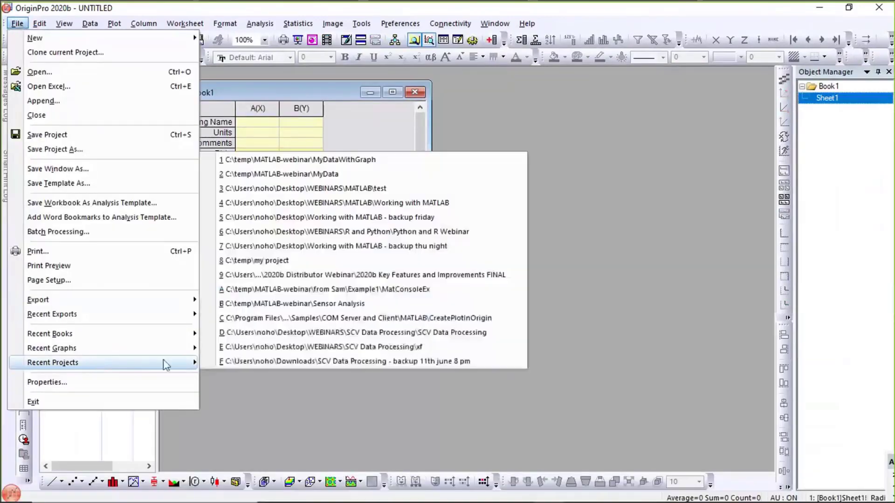
left_click(415, 159)
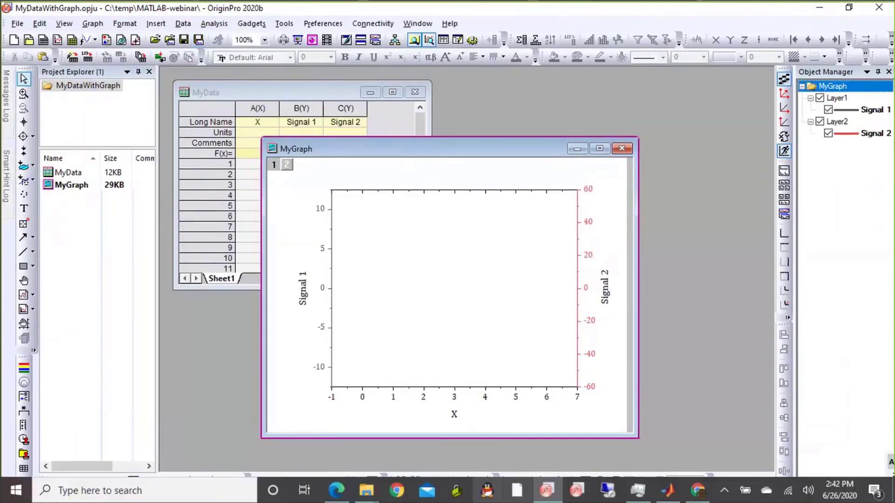
Step: In File Explorer, go to C:\temp\MATLAB-webinar, view the exported MyGraph PNG image, and close the image viewer
mouse_move(367, 472)
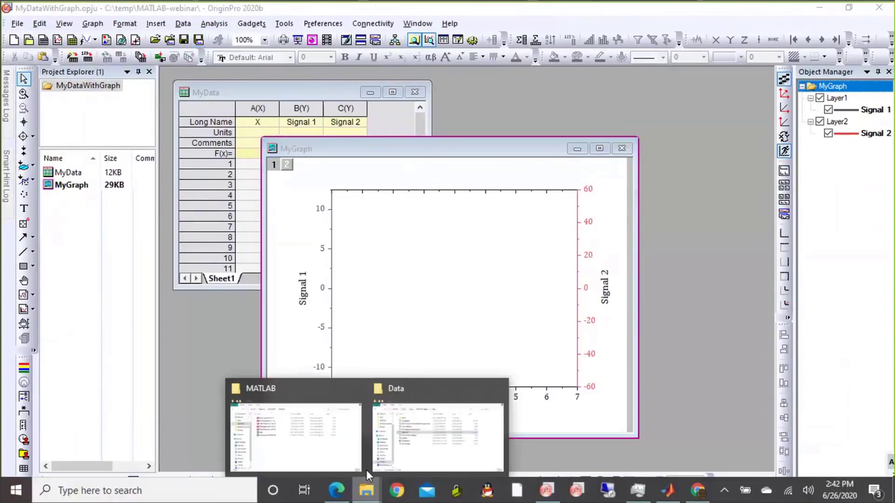
left_click(389, 460)
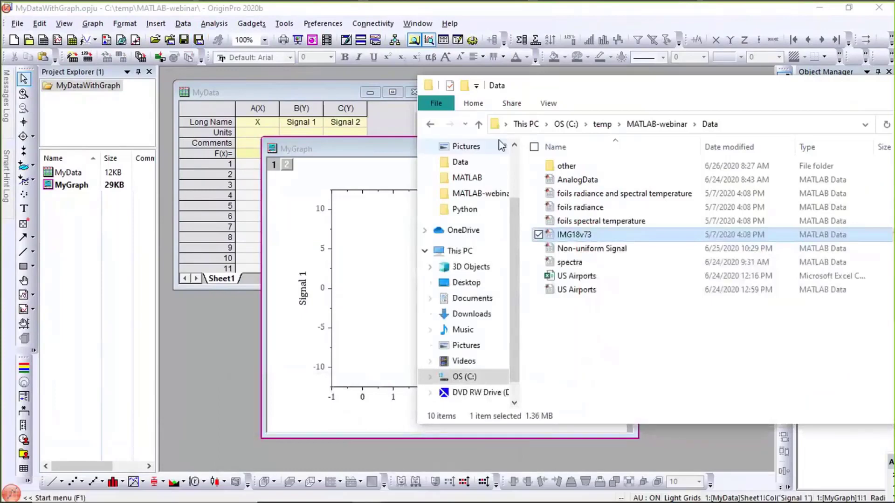
left_click(658, 124)
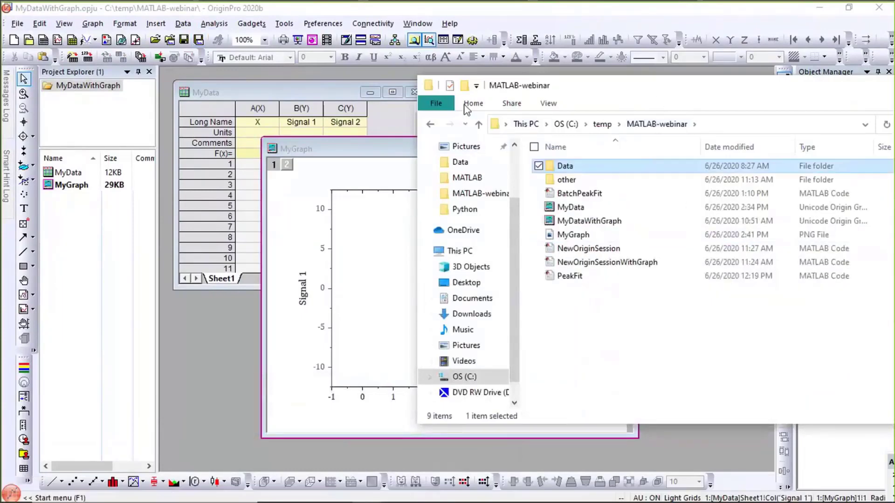
left_click_drag(443, 87, 240, 94)
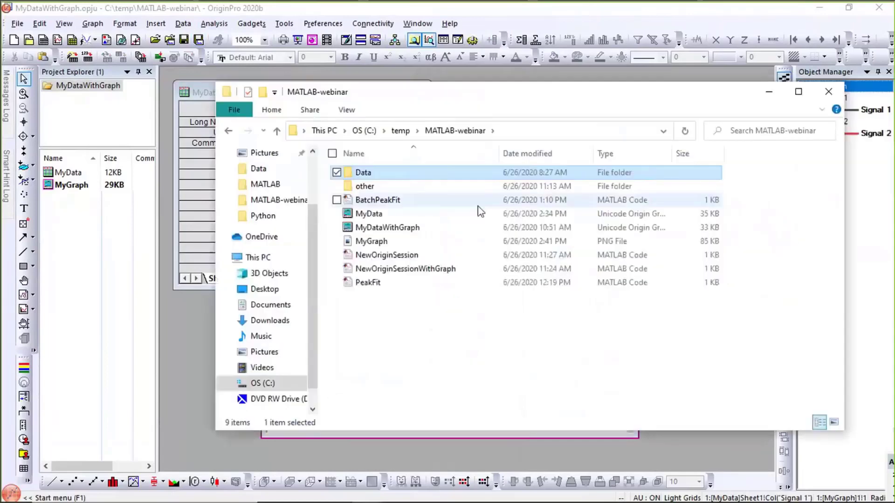
left_click(530, 248)
double_click(529, 248)
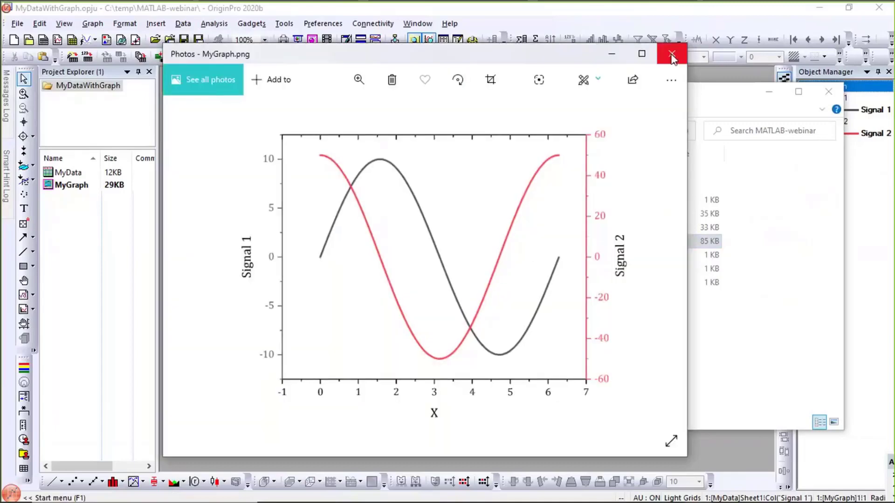
left_click(672, 53)
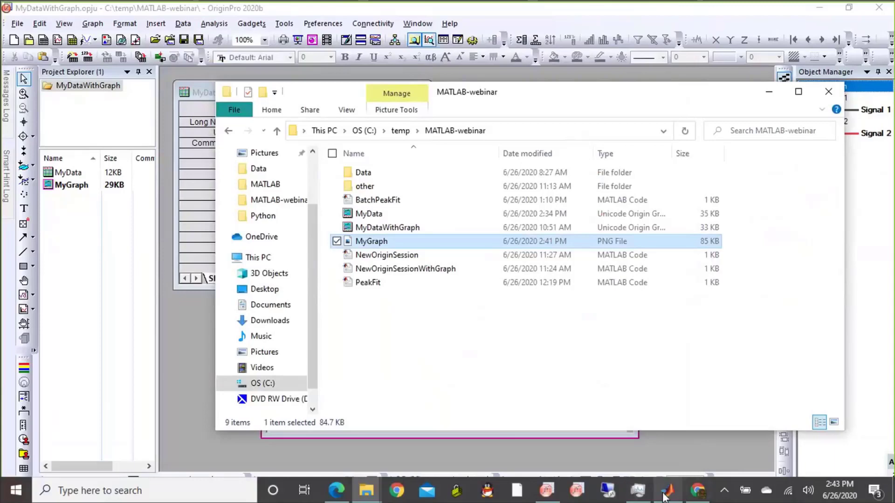
Step: Return to OriginPro and open the recent project Working with MATLAB from the WEBINARS\MATLAB folder
left_click(681, 496)
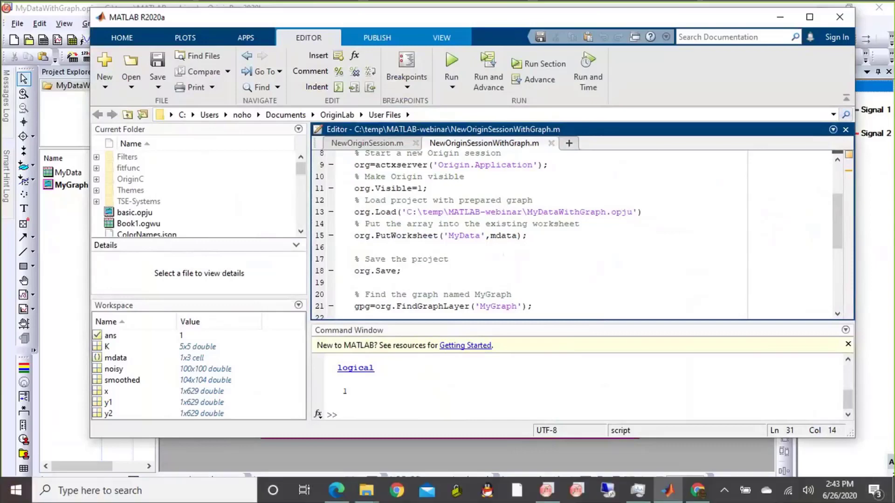
left_click(396, 454)
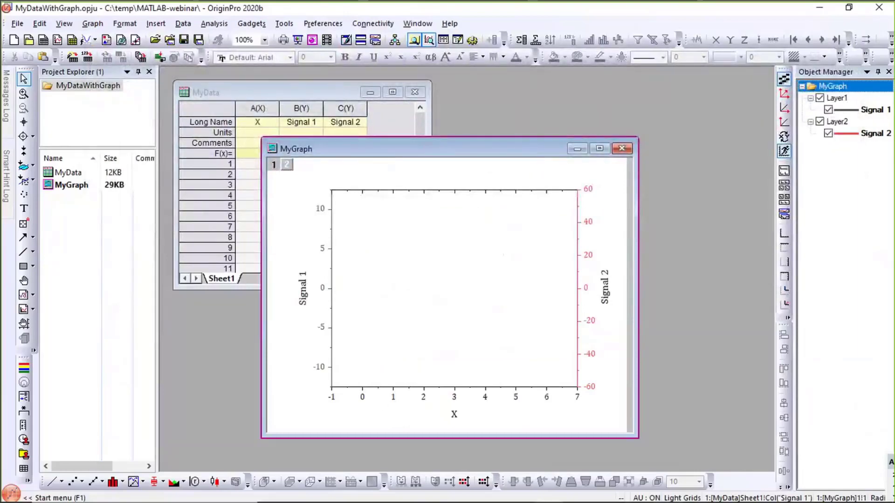
left_click(18, 24)
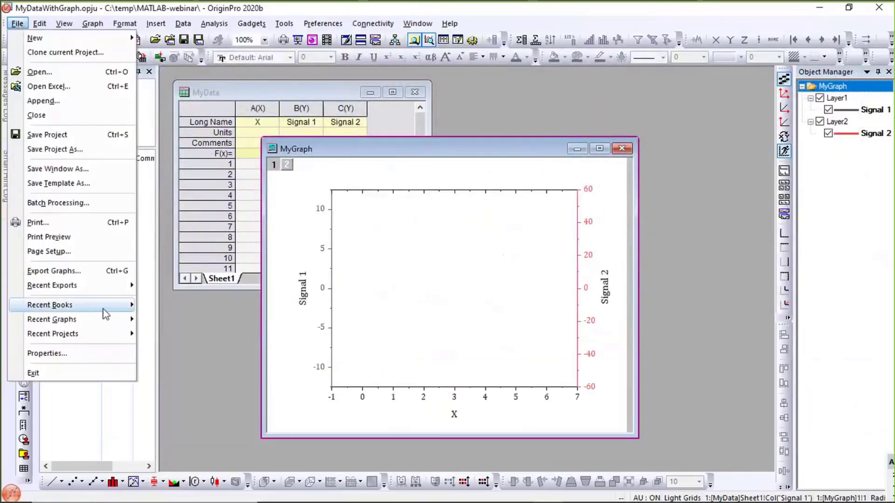
mouse_move(99, 337)
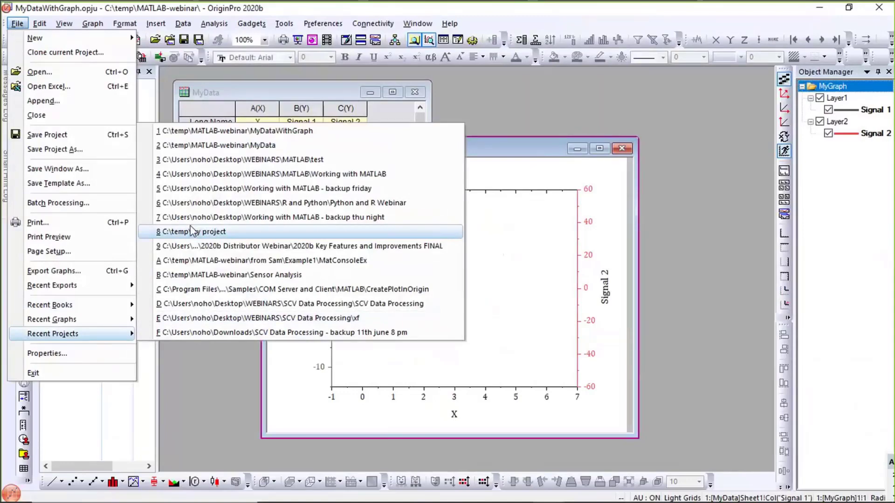
left_click(195, 179)
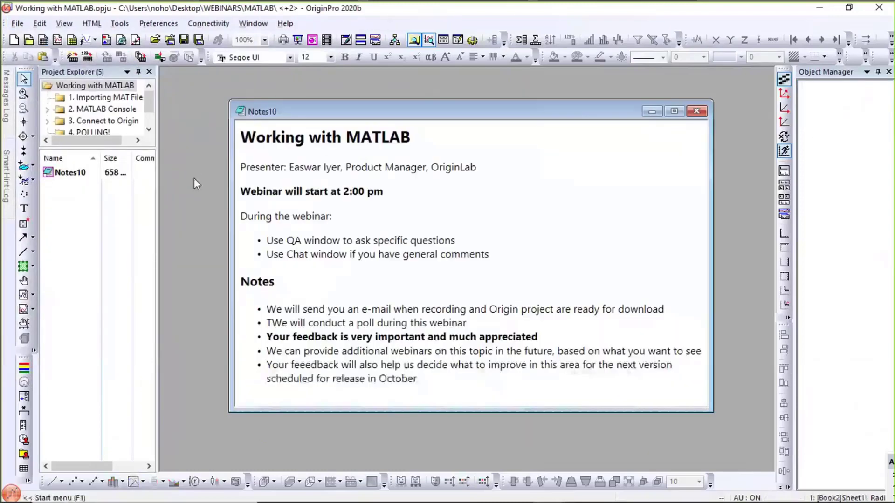
Step: Enlarge the project's folder tree, expand 3. Connect to Origin, and open the subfolder 2. Connect to Existing Session
left_click_drag(123, 149, 123, 303)
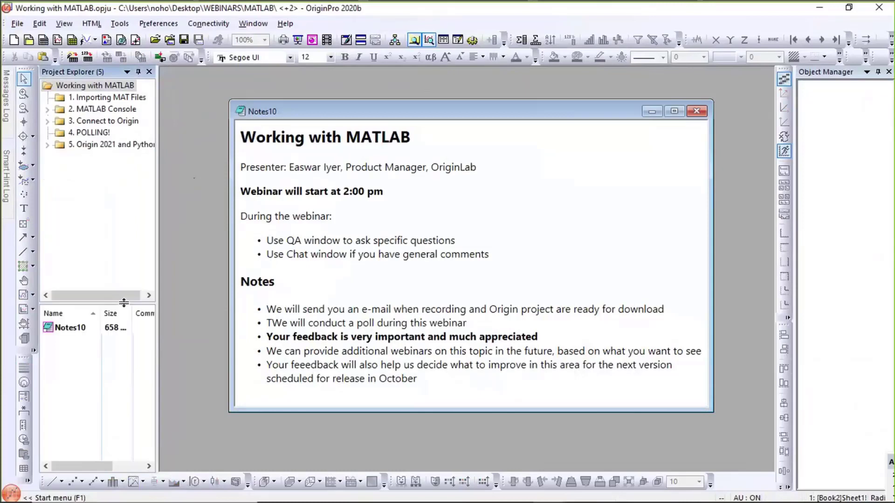
left_click(50, 123)
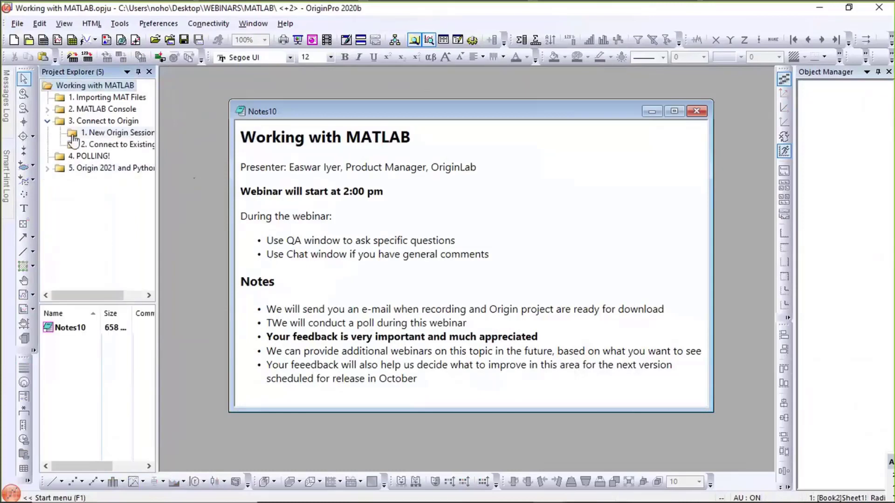
left_click(140, 147)
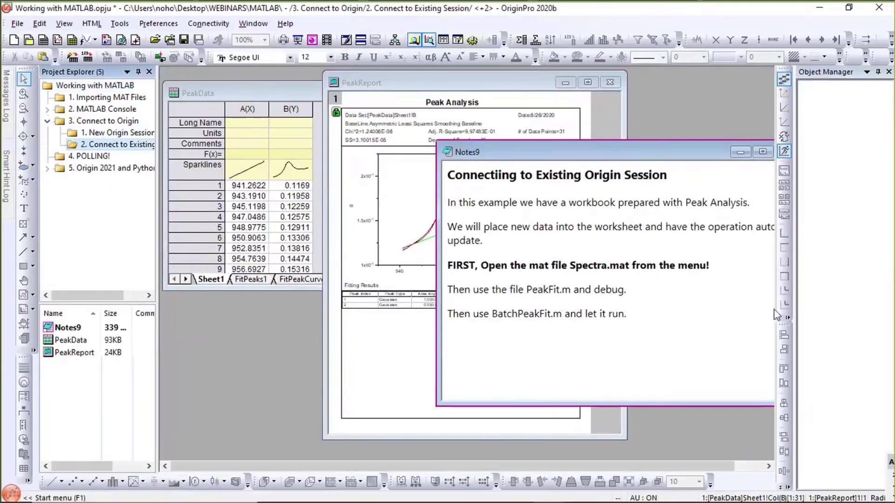
Step: Bring the PeakData workbook forward and enlarge its window, and bring the PeakReport graph to the front
left_click(215, 92)
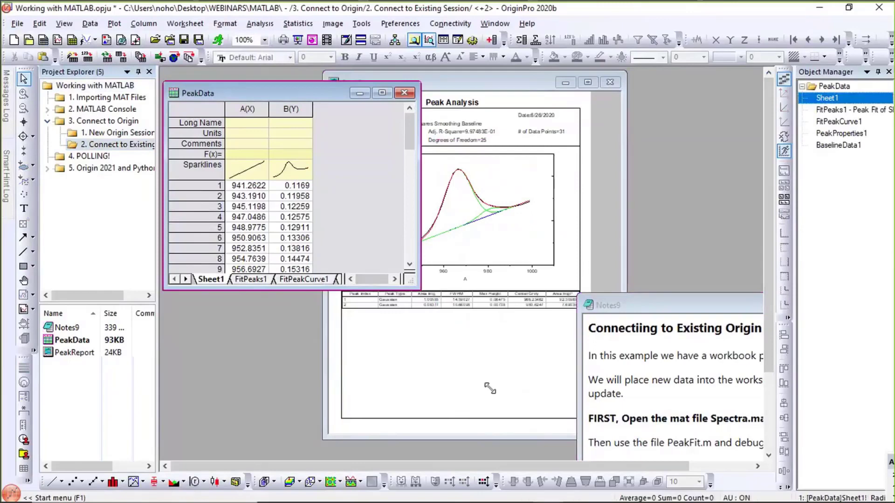
left_click_drag(490, 388, 491, 390)
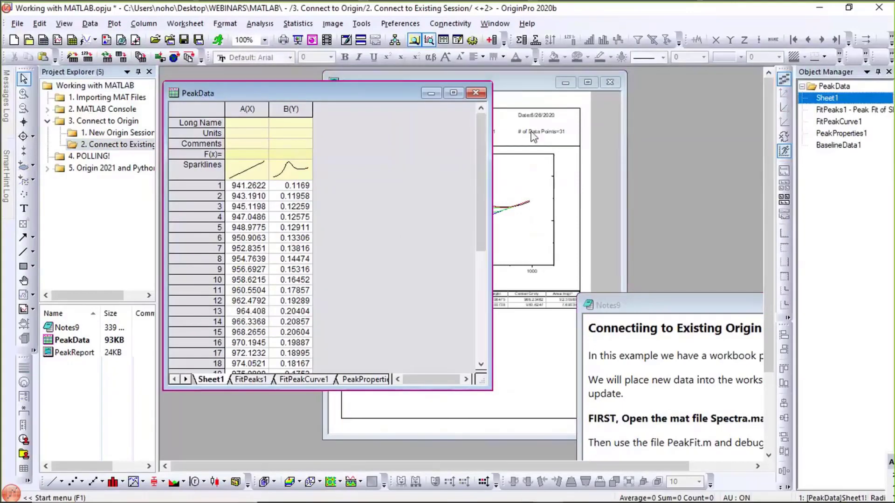
left_click(526, 83)
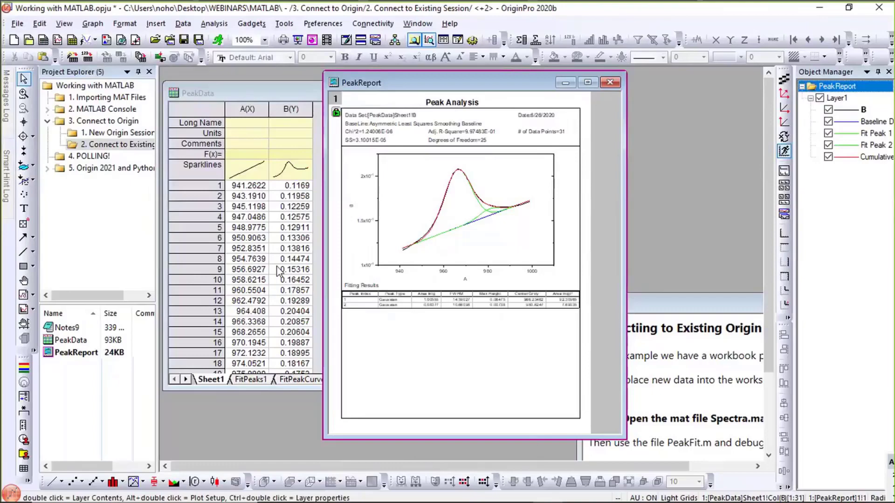
Step: Switch to MATLAB, clear all workspace variables, and close the scripts NewOriginSessionWithGraph.m and NewOriginSession.m
mouse_move(621, 495)
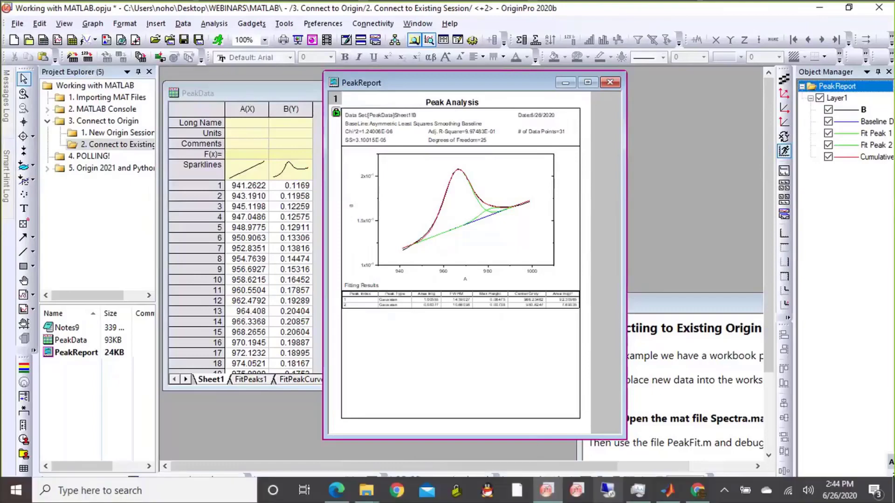
left_click(668, 490)
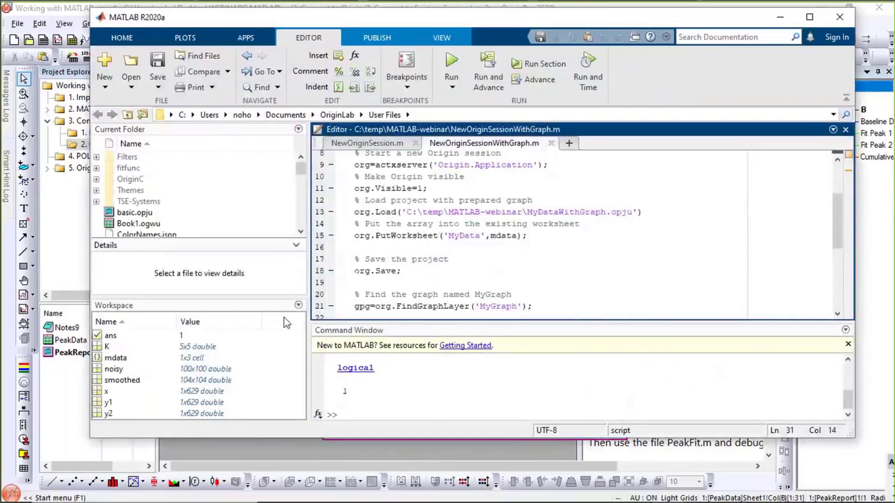
left_click(299, 305)
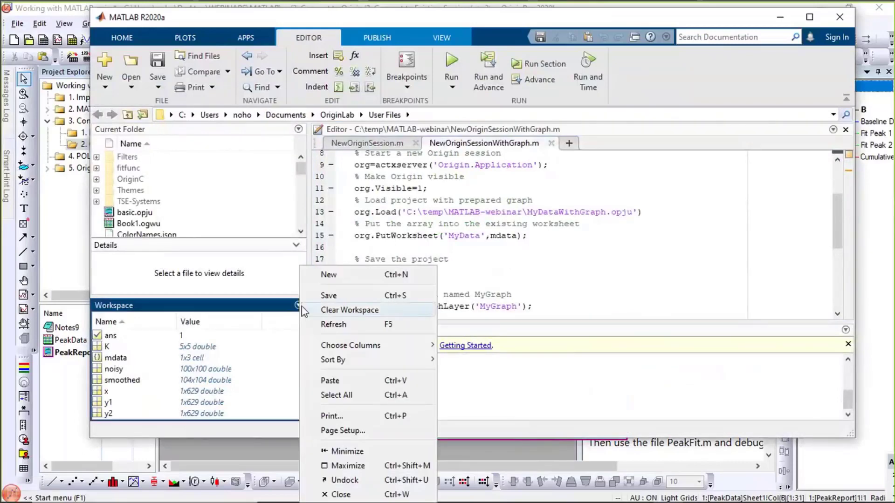
left_click(344, 311)
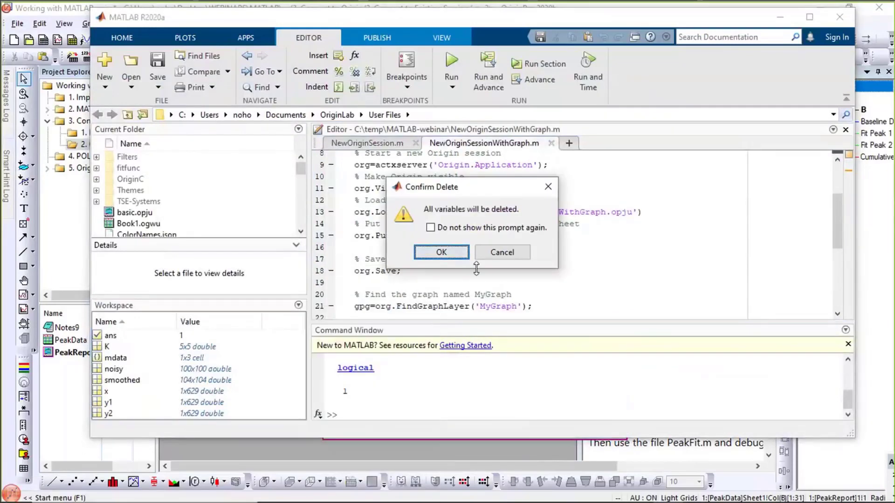
left_click(441, 253)
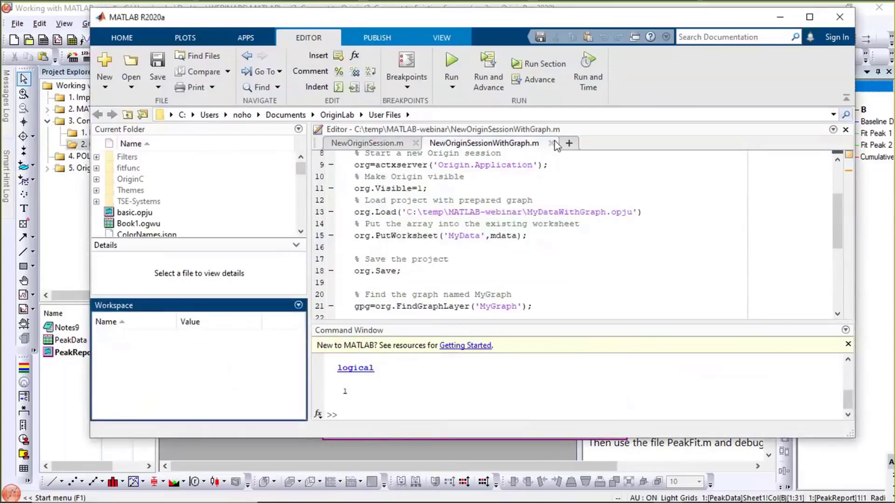
left_click(552, 143)
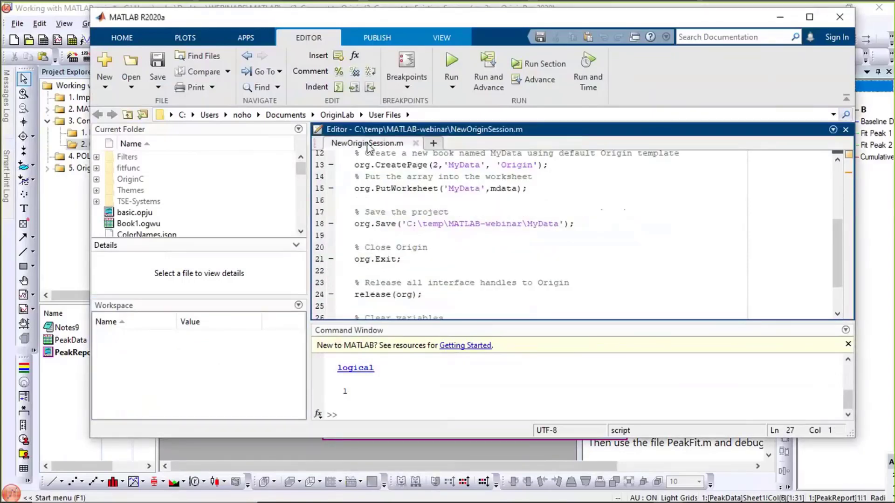
left_click(415, 143)
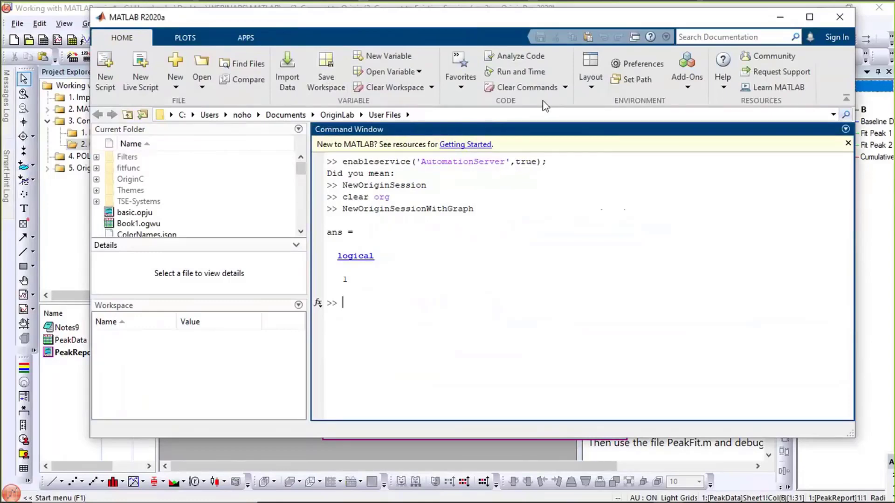
Step: Reposition the MATLAB window and open the script PeakFit from C:\temp\MATLAB-webinar
left_click_drag(325, 41, 374, 59)
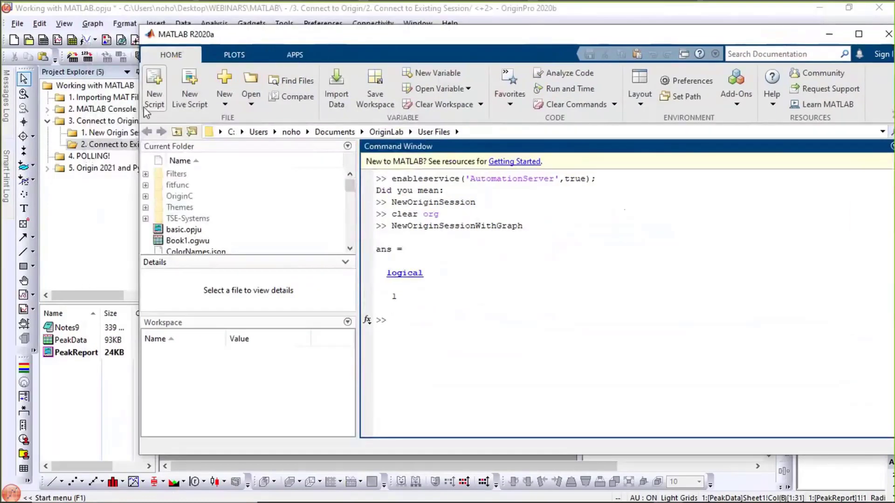
left_click(250, 81)
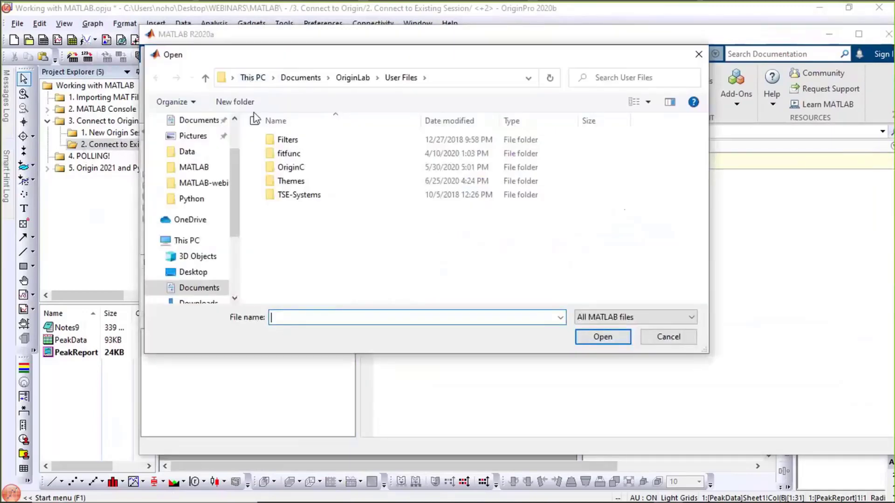
scroll(233, 229, "down", 2)
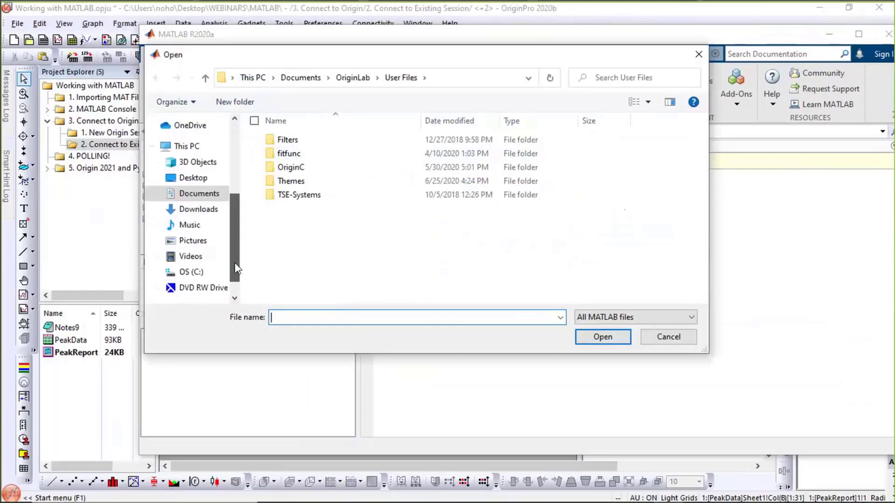
left_click(190, 275)
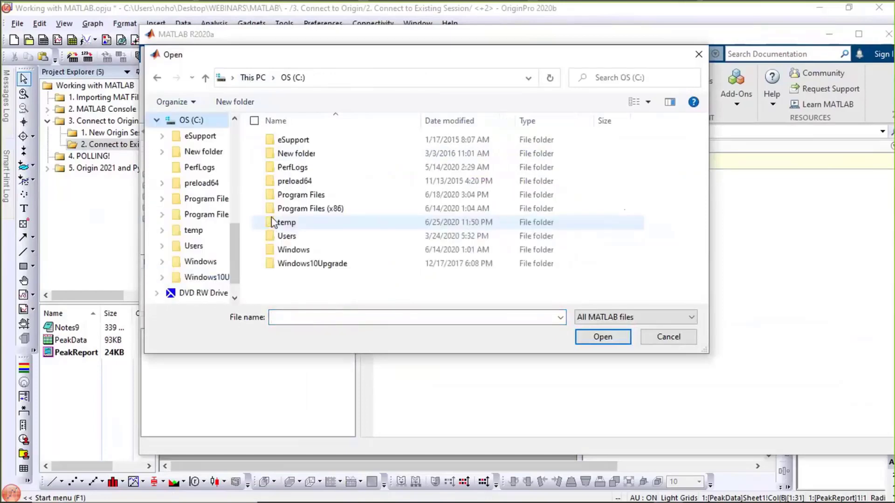
double_click(278, 221)
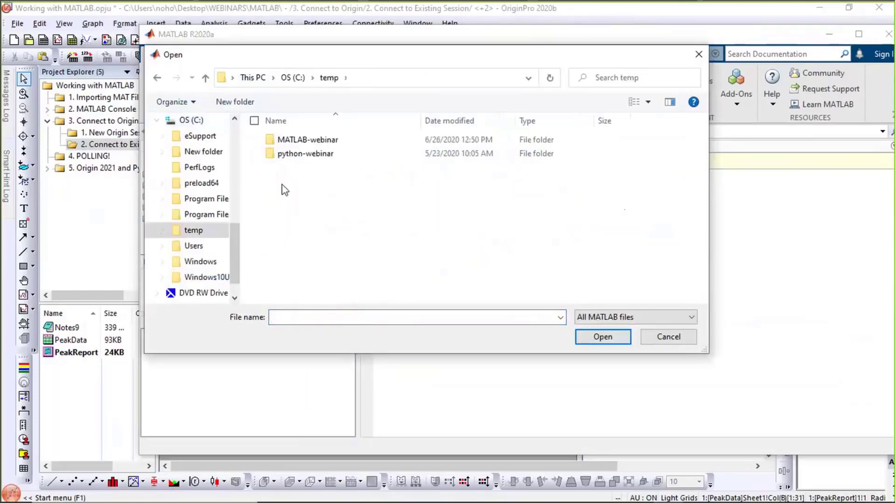
left_click(286, 144)
double_click(285, 145)
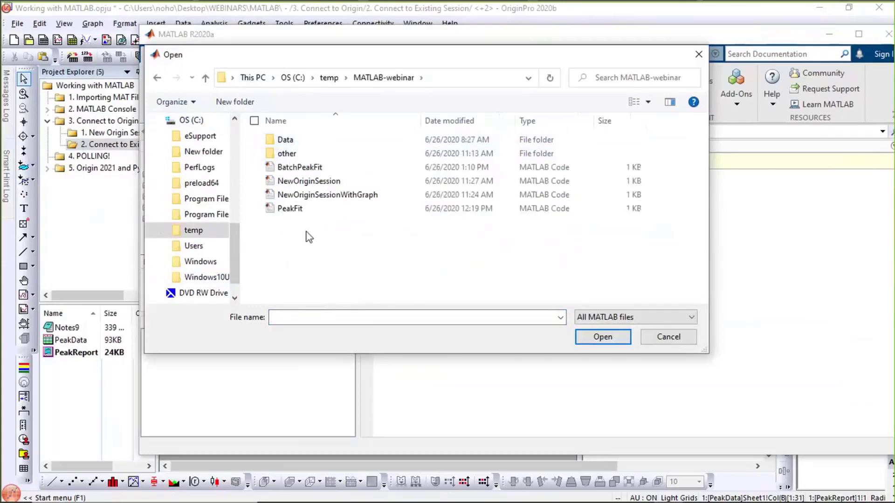
left_click(285, 208)
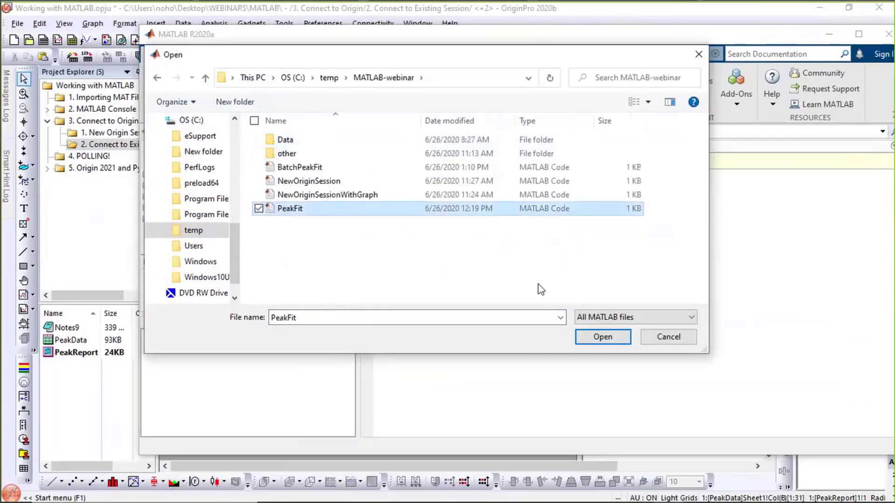
left_click(616, 332)
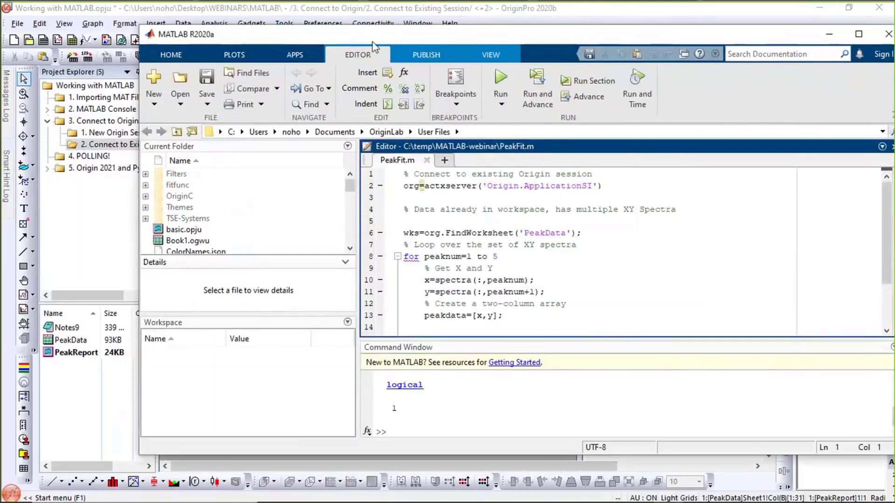
Step: Load the spectra data file from the Data subfolder of MATLAB-webinar into the workspace
left_click_drag(372, 41, 444, 41)
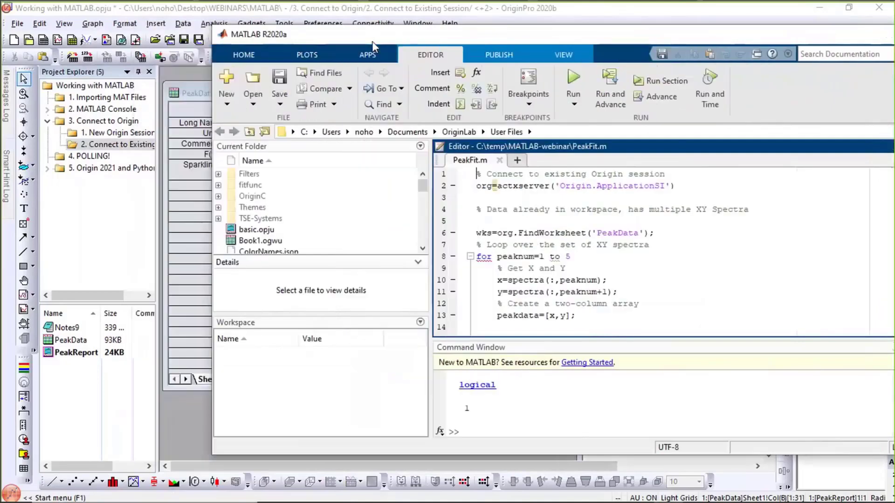
left_click(254, 86)
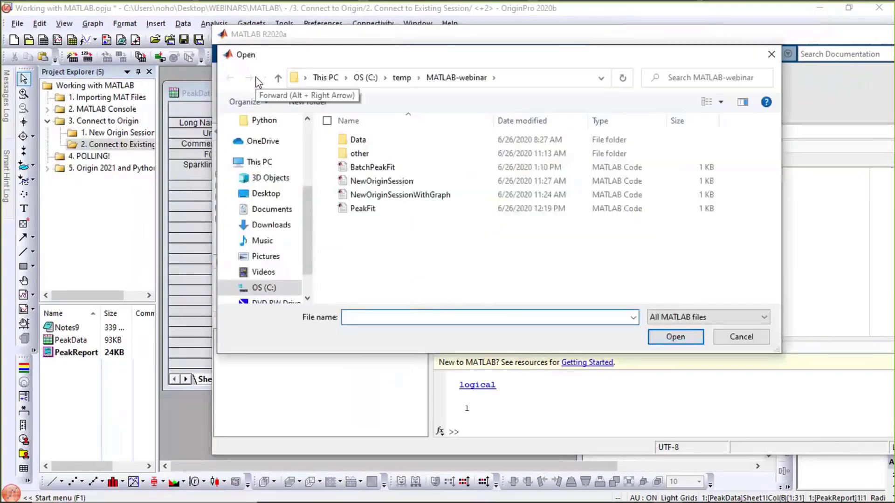
double_click(353, 146)
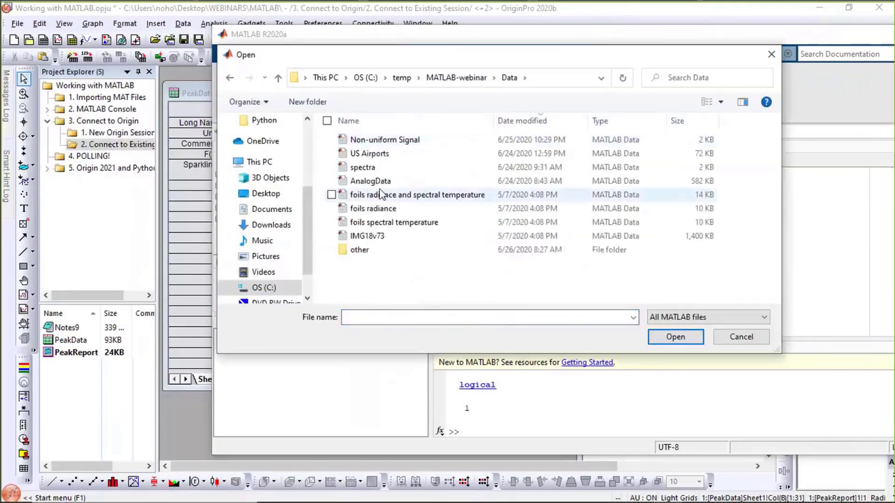
double_click(371, 172)
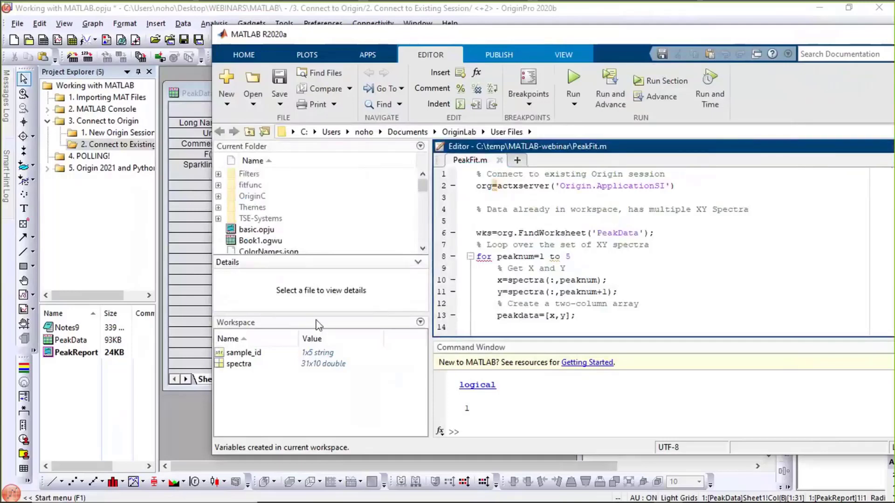
Step: Inspect the contents of the variables sample_id and spectra, and return to the PeakFit.m script
double_click(244, 353)
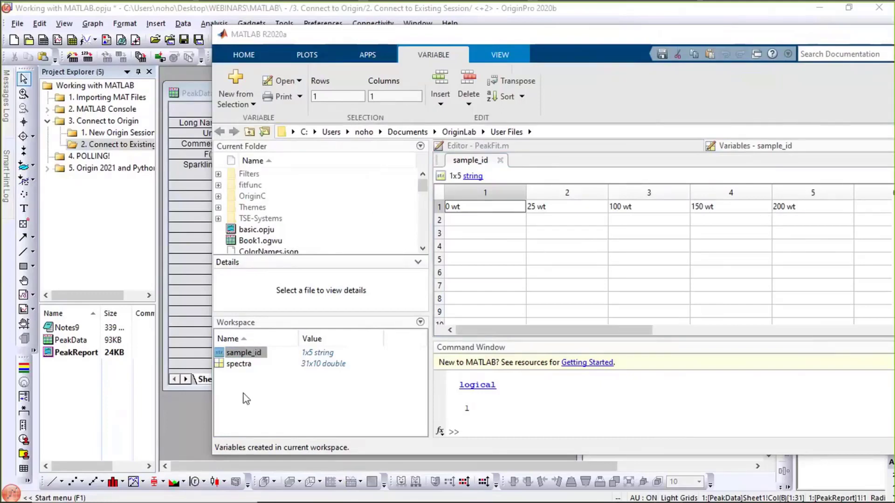
double_click(239, 364)
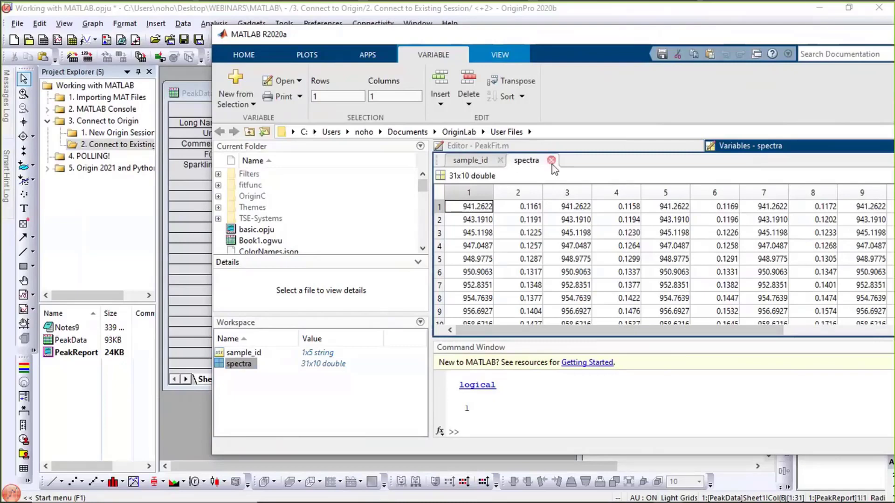
left_click(523, 147)
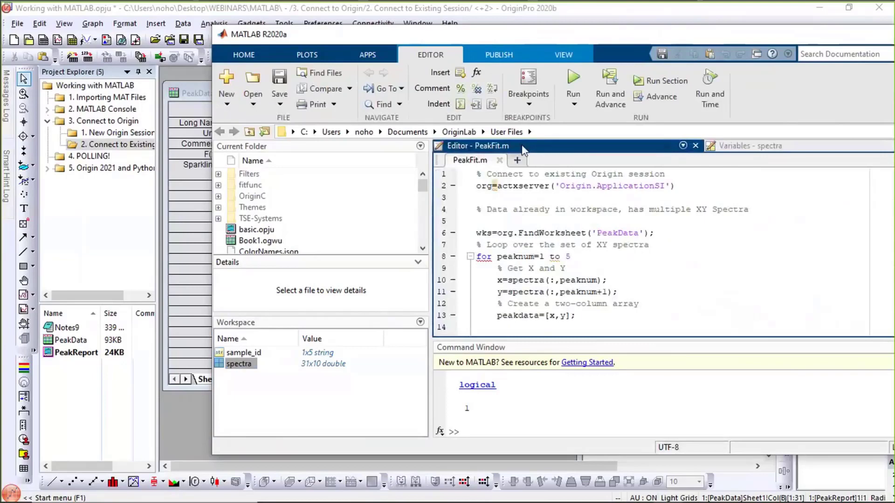
Step: Try to set a breakpoint in PeakFit.m at the statement that connects to the existing Origin session
left_click(479, 186)
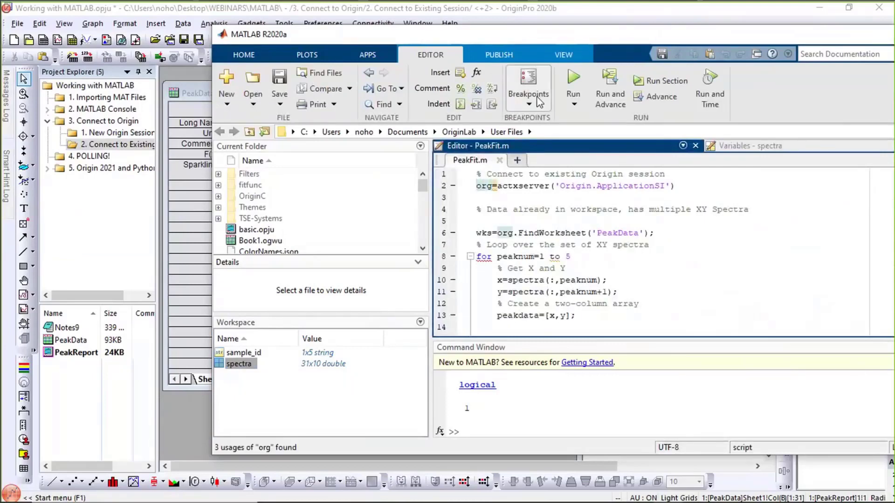
left_click(540, 102)
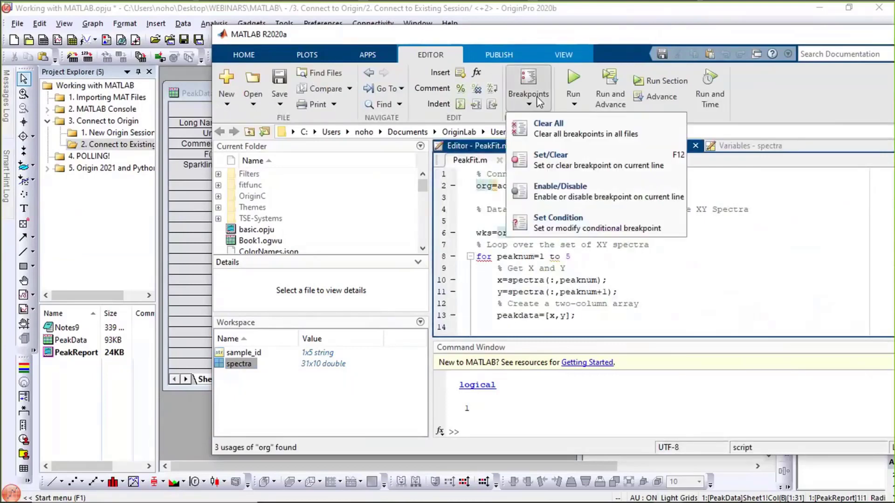
left_click(551, 166)
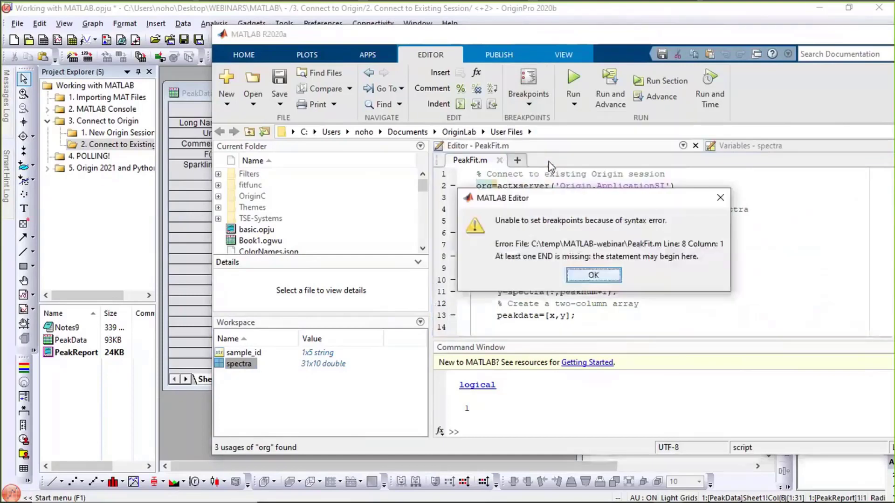
left_click(592, 276)
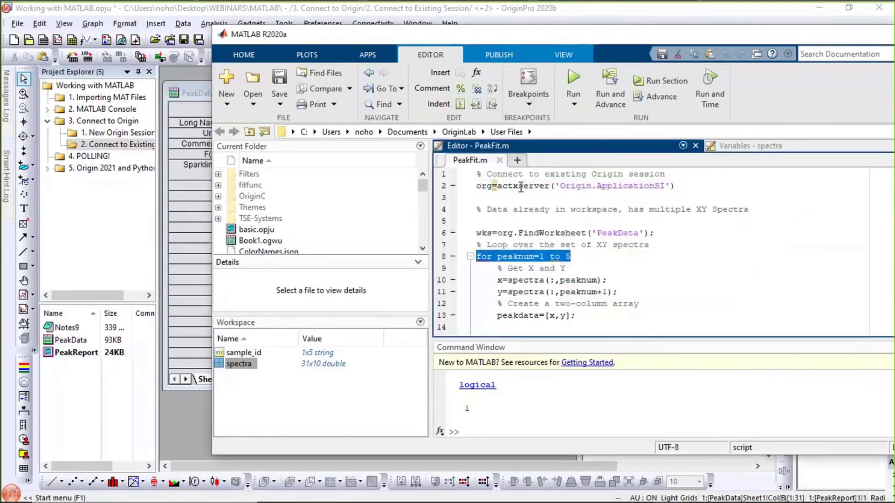
left_click(519, 223)
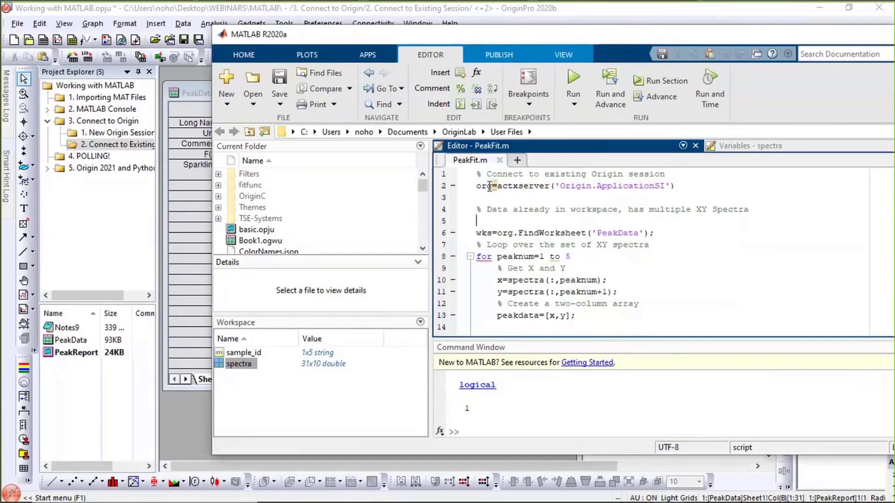
left_click(539, 93)
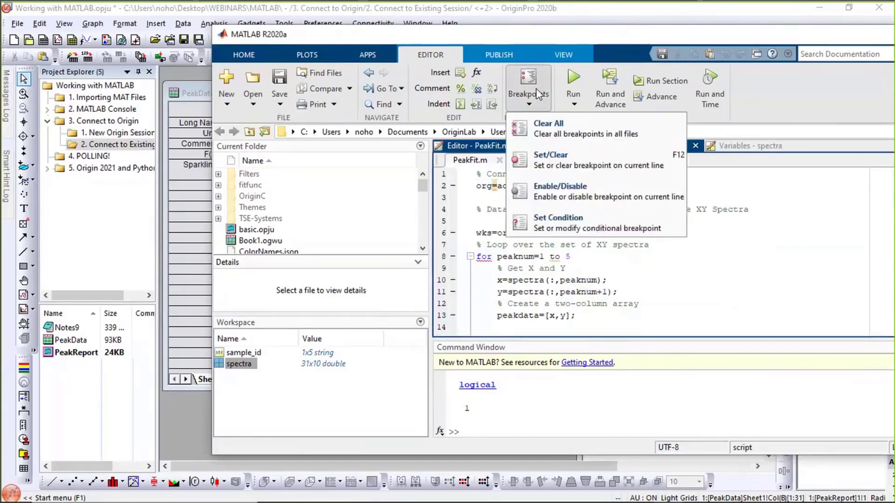
left_click(552, 164)
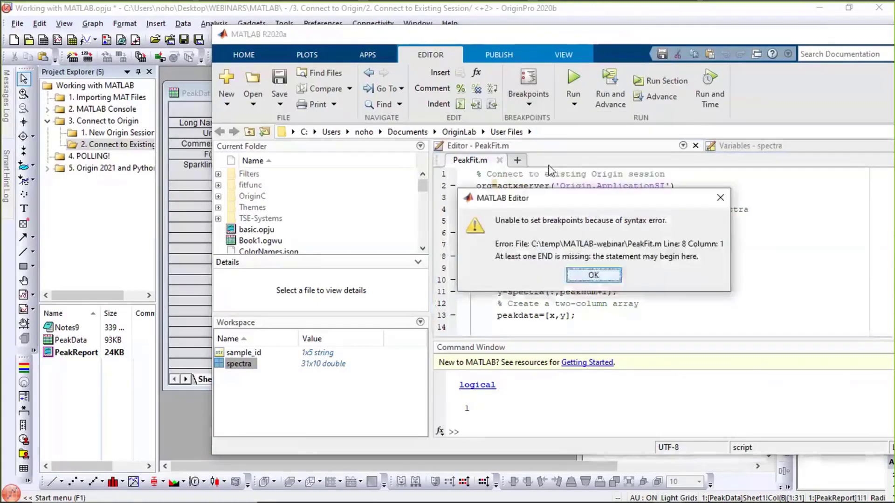
left_click(601, 277)
Step: Add a semicolon at the end of the actxserver statement on line 2 and save PeakFit.m
left_click(675, 187)
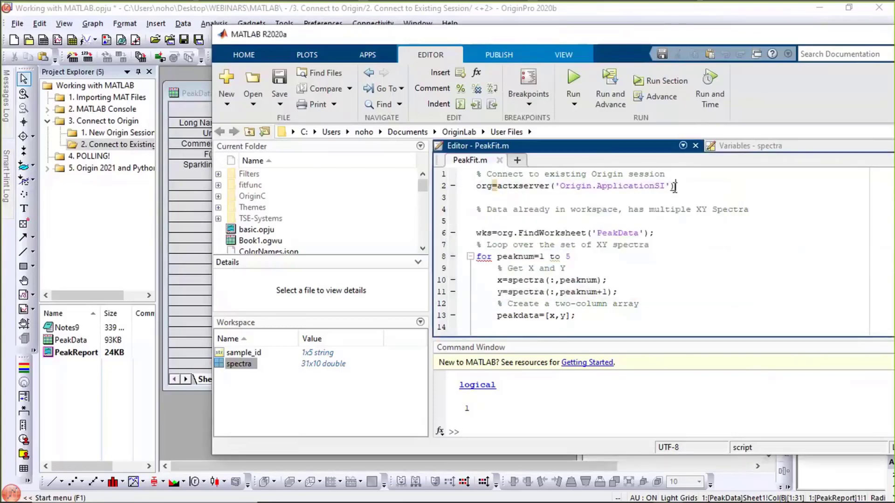
type(";")
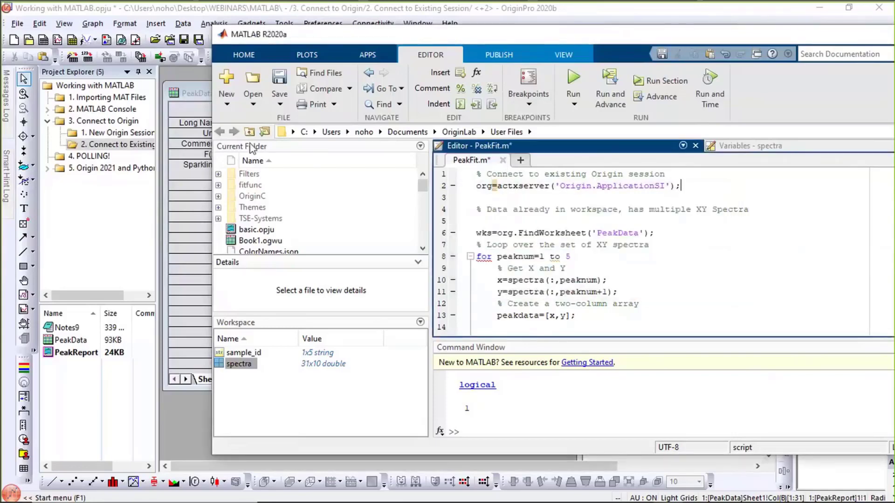
left_click(285, 80)
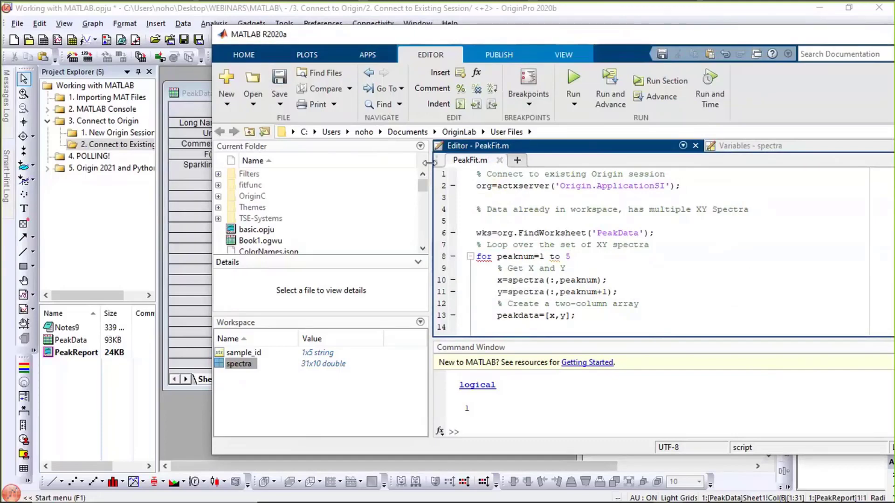
Step: Try again to set a breakpoint on line 2 of the saved PeakFit.m script
left_click(492, 186)
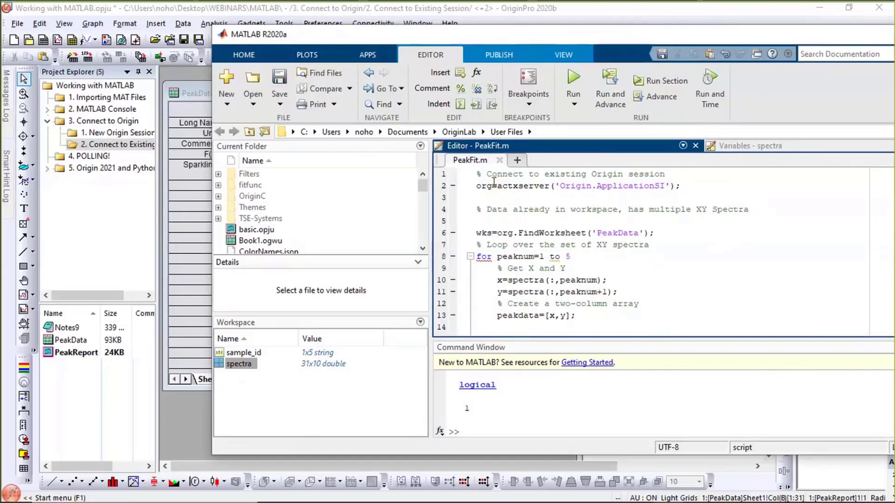
left_click(528, 96)
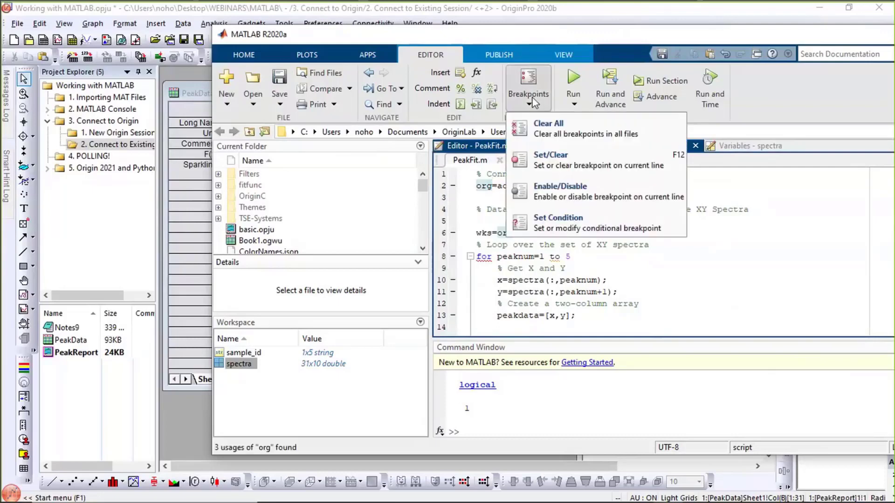
left_click(548, 159)
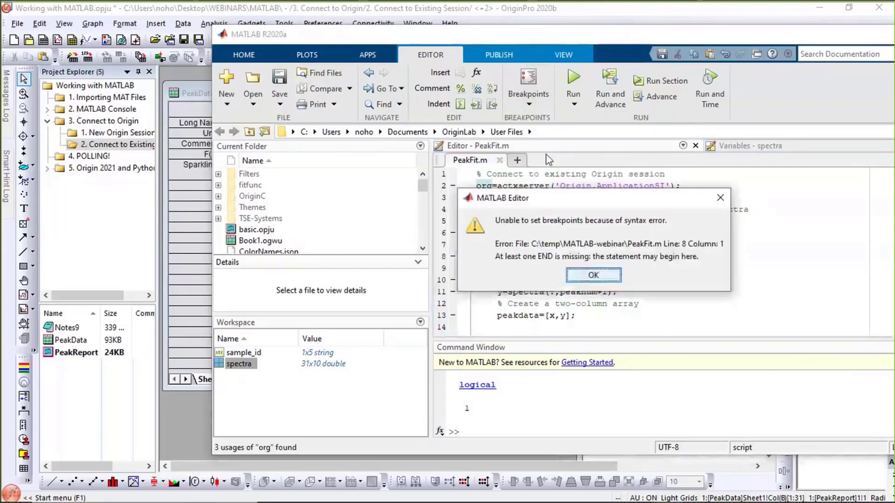
left_click(595, 279)
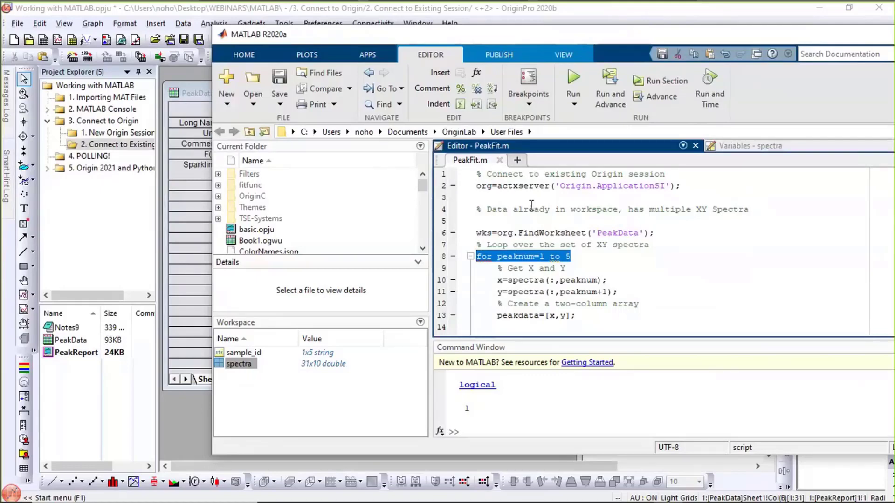
Step: Check the peaknum for loop and the code below it in PeakFit.m, and close the script
left_click(635, 258)
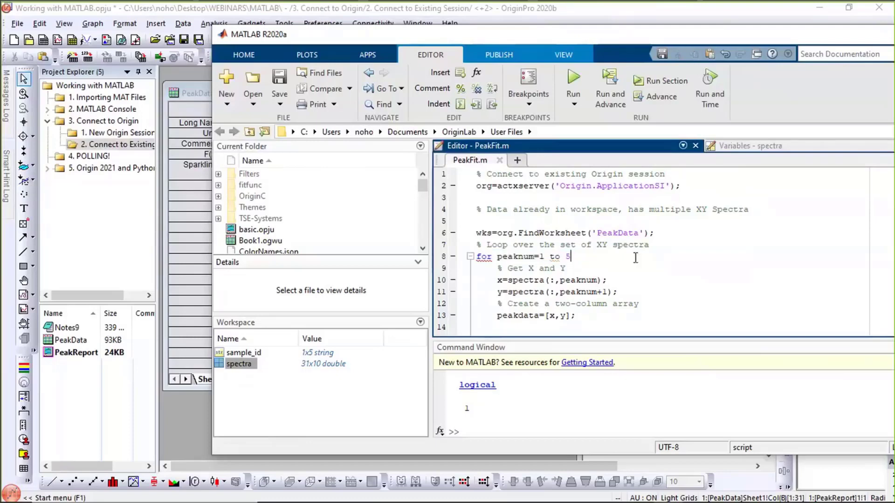
scroll(635, 258, "down", 1)
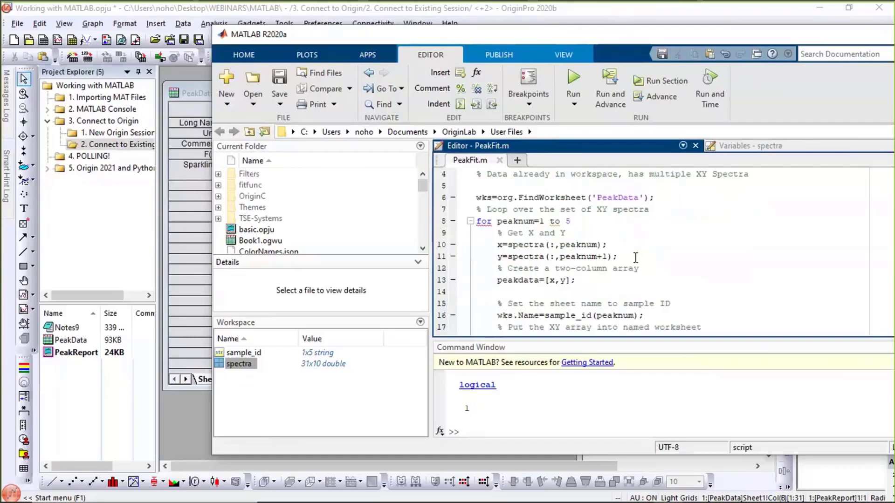
scroll(635, 258, "down", 1)
scroll(636, 258, "up", 2)
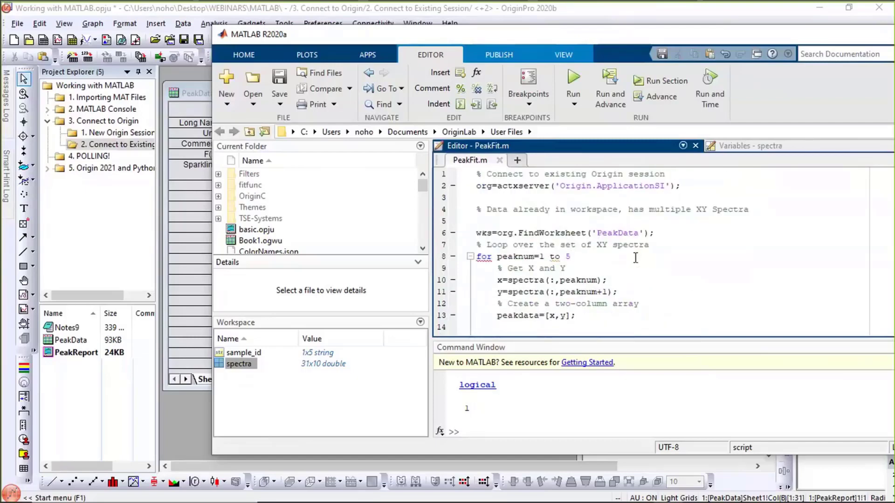
scroll(635, 257, "down", 2)
scroll(635, 258, "up", 2)
left_click(499, 161)
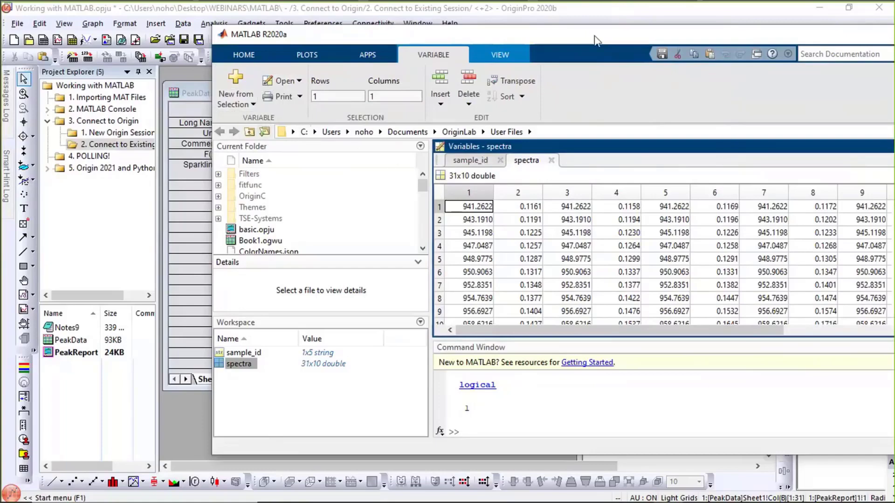
Step: Open the BatchPeakFit.m script from the C:\temp\MATLAB-webinar folder
left_click_drag(498, 30, 426, 23)
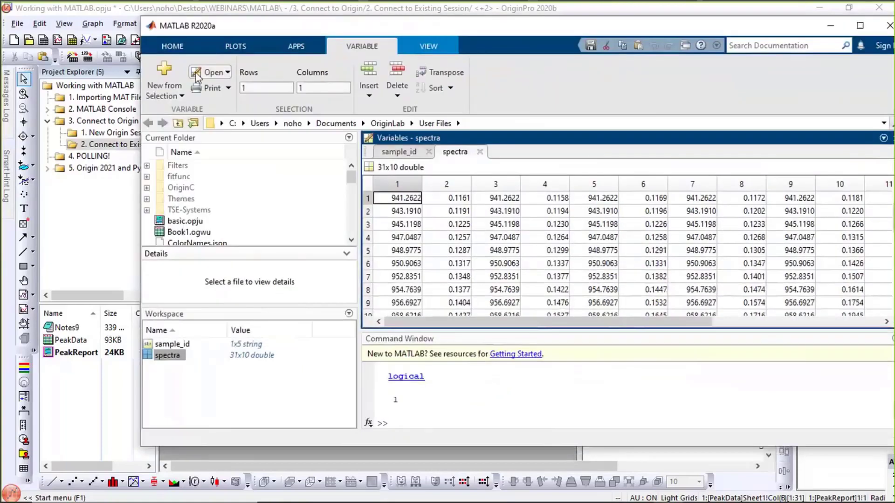
left_click(193, 56)
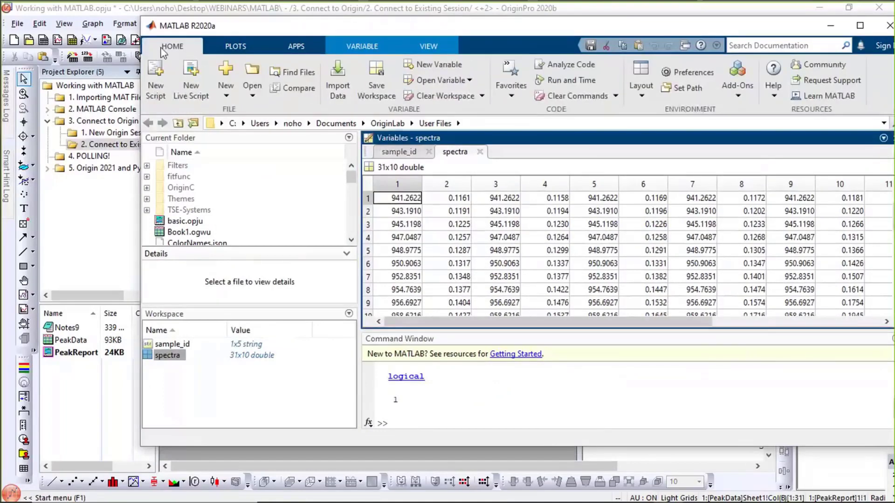
left_click(245, 83)
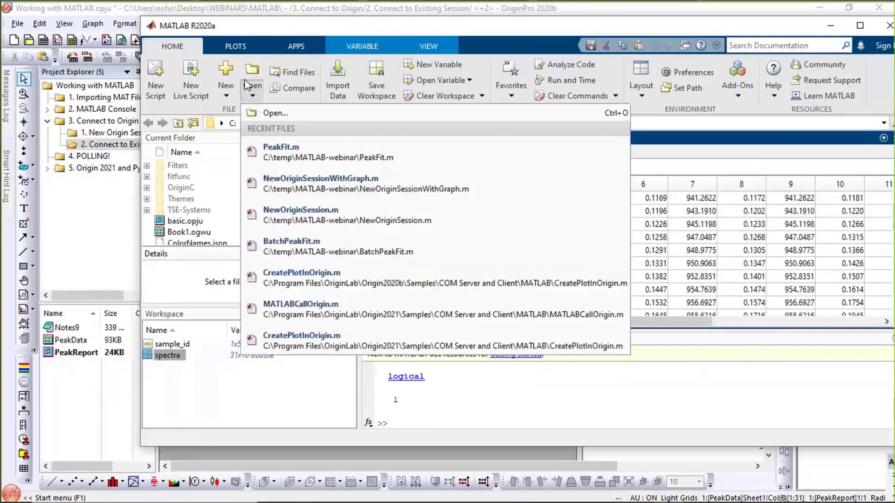
left_click(290, 114)
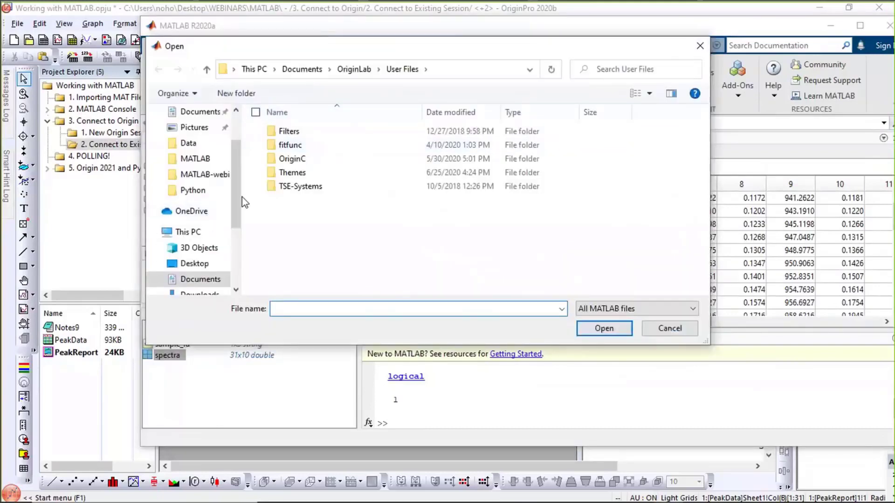
scroll(196, 205, "down", 3)
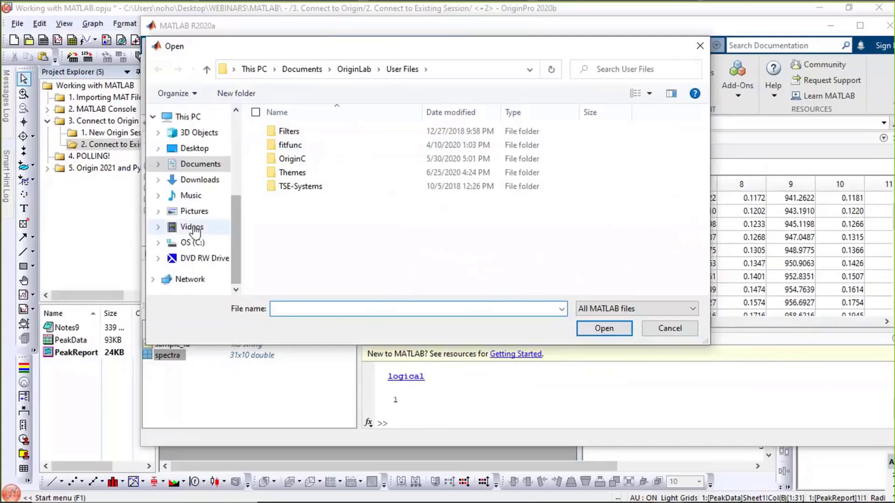
left_click(194, 242)
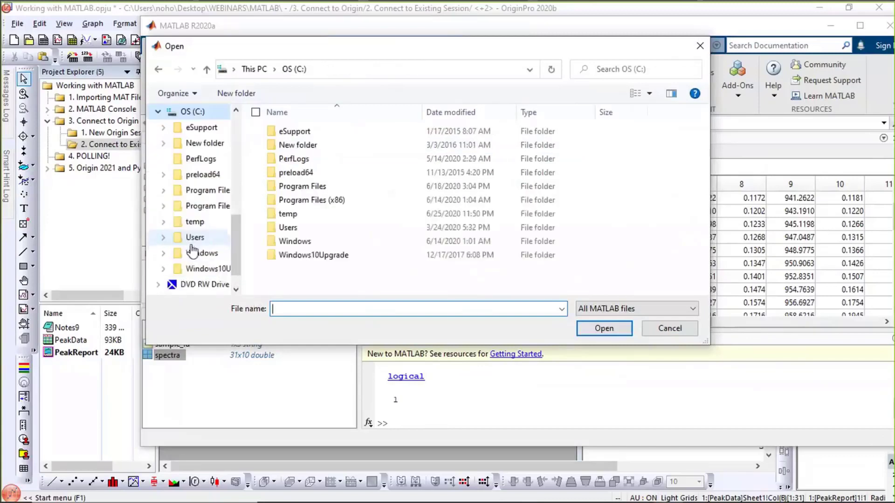
double_click(294, 214)
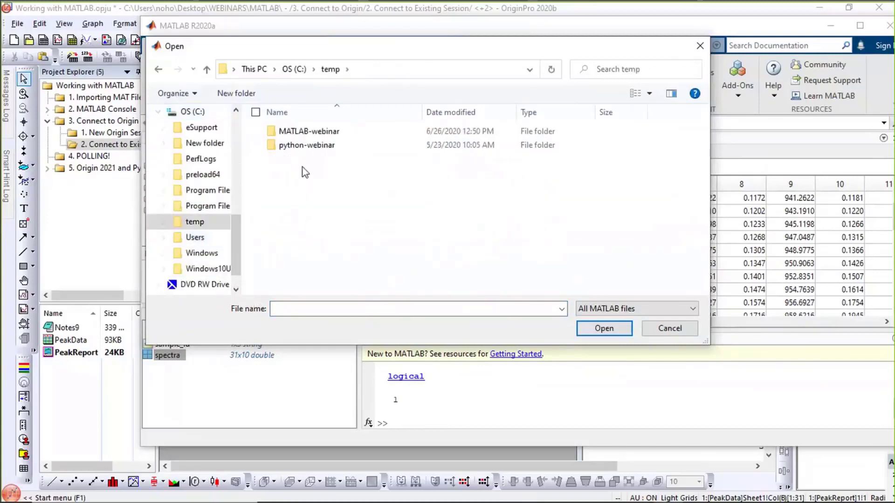
double_click(304, 133)
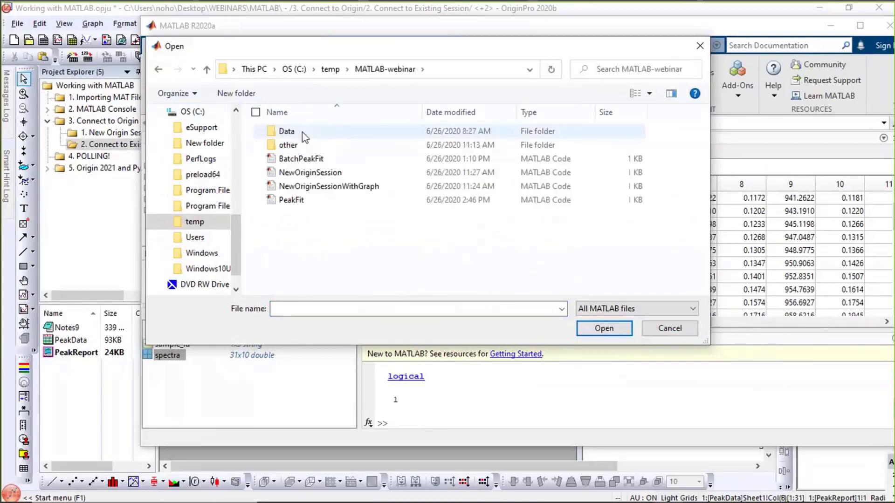
left_click(304, 159)
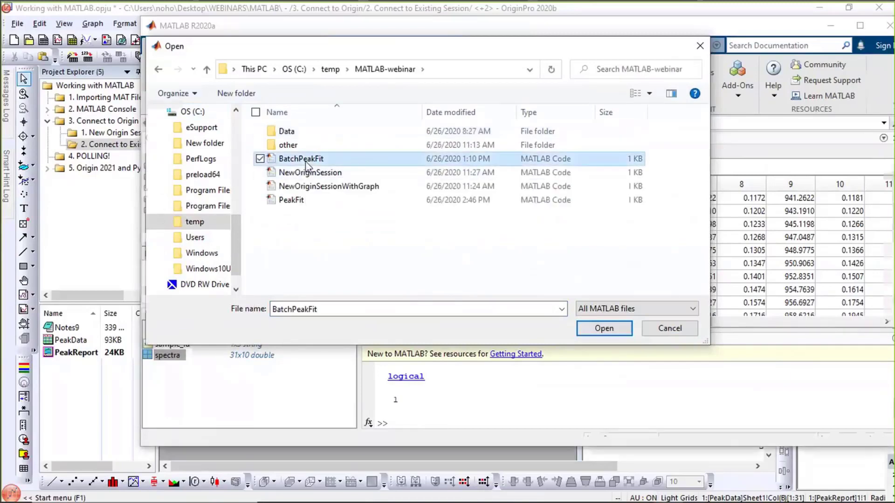
double_click(305, 161)
Step: Make the MATLAB window taller and place it beside Origin's PeakData and PeakReport windows so both programs are visible
left_click_drag(517, 447, 518, 478)
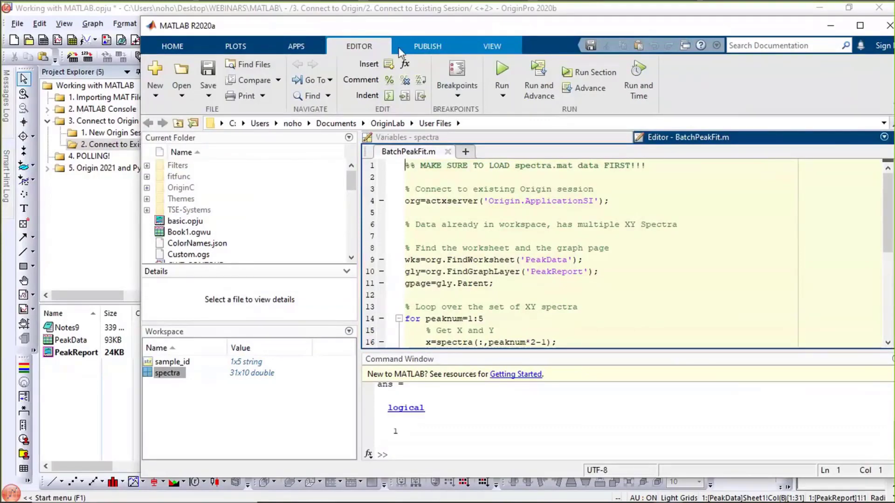
left_click(830, 25)
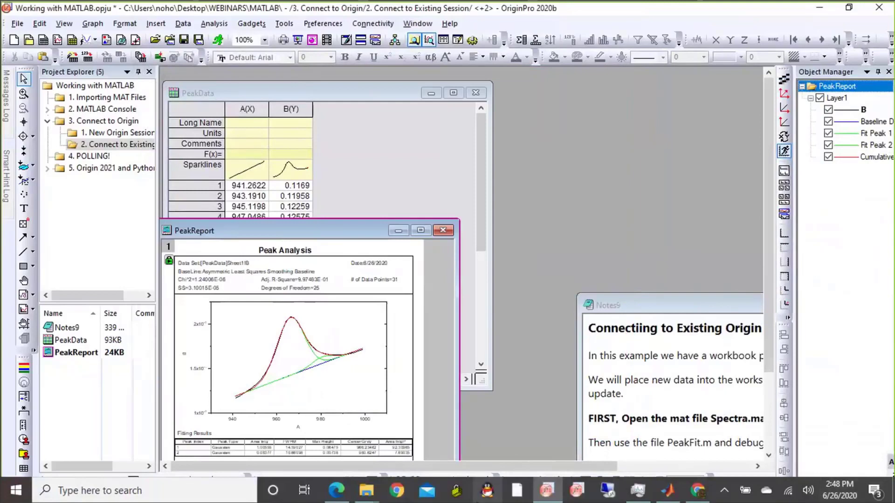
left_click(667, 490)
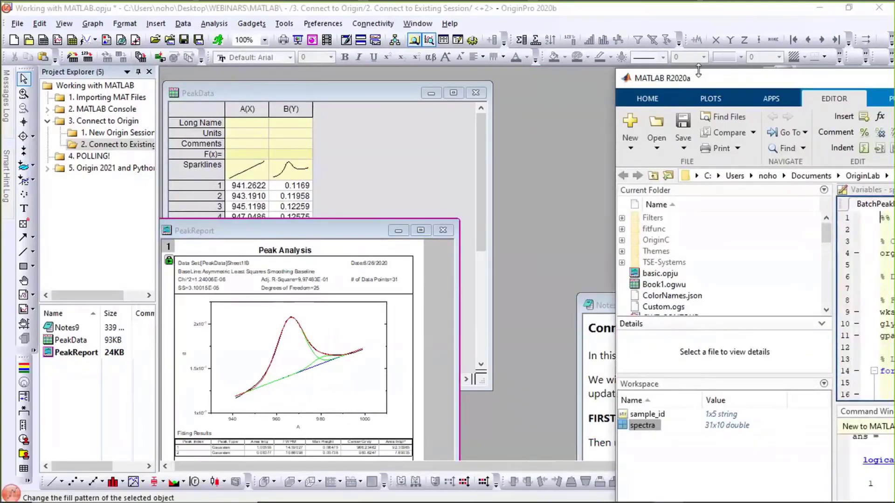
left_click_drag(700, 77, 408, 10)
Step: Set a breakpoint on the actxserver statement on line 4 of BatchPeakFit.m and run the script
left_click(590, 186)
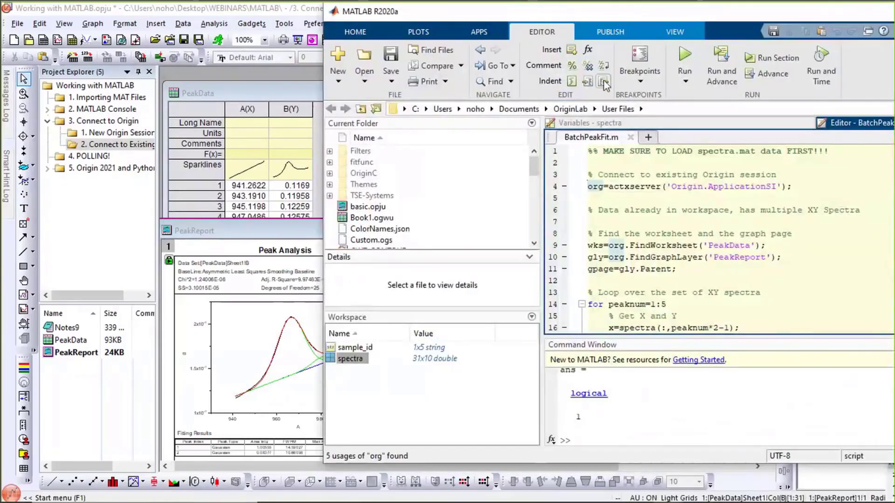
left_click(637, 56)
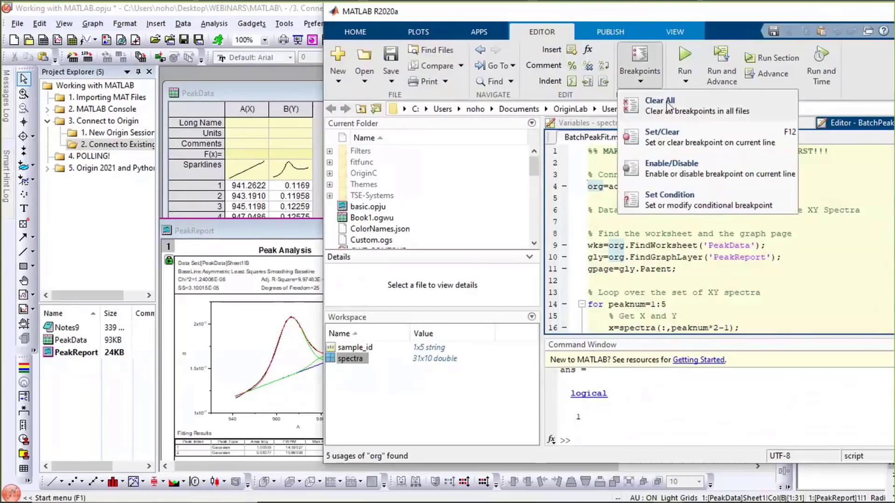
left_click(670, 140)
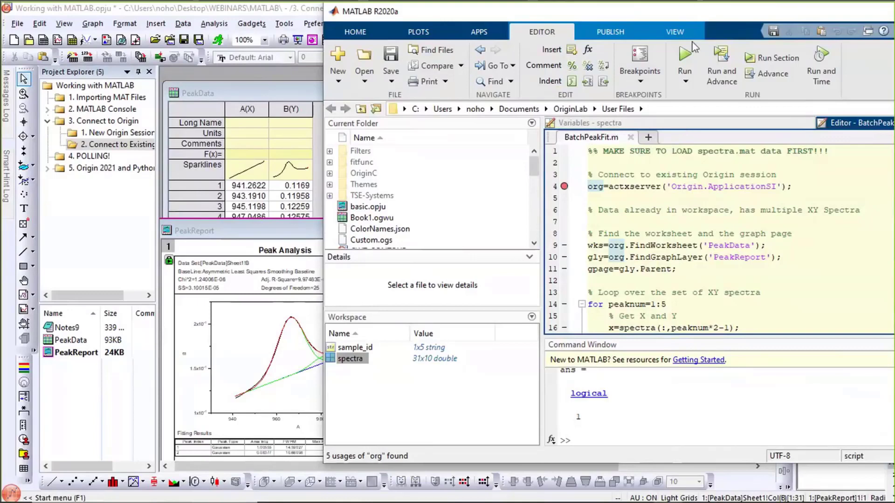
left_click(685, 56)
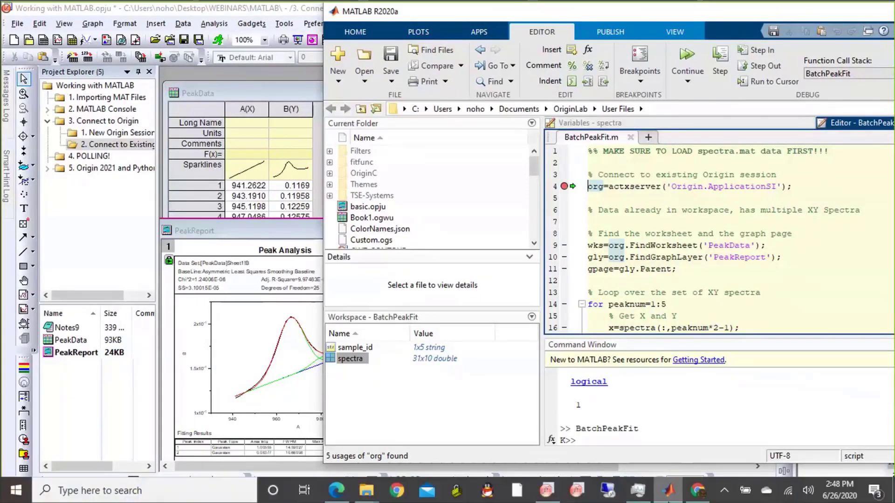
Step: Switch to Chrome to view the Automation Server Classes list in OriginLab's online help, and return to MATLAB by way of Origin
mouse_move(700, 497)
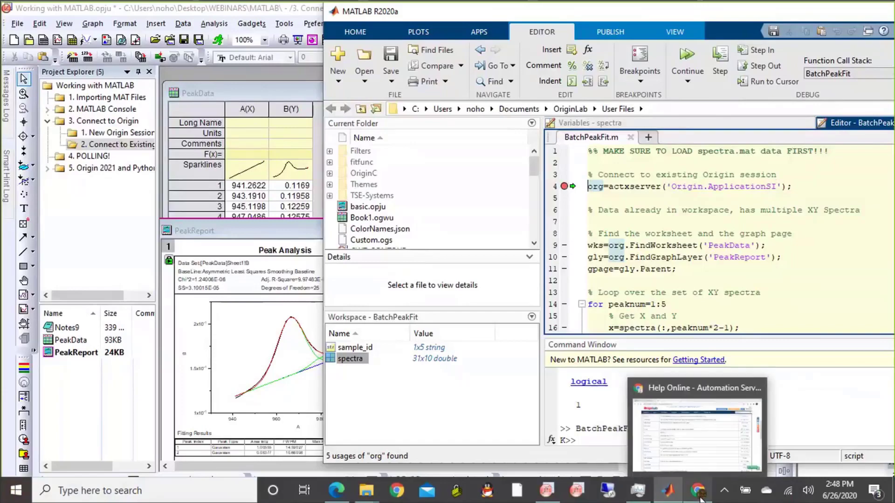
left_click(690, 433)
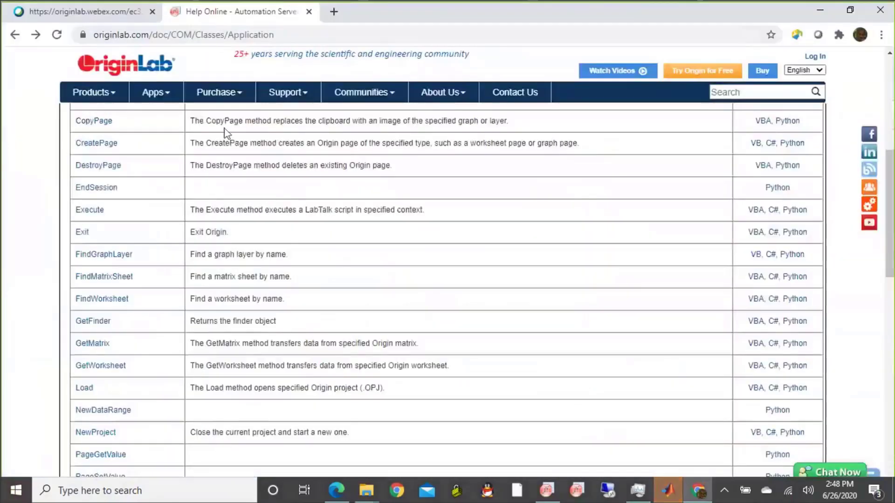
mouse_move(140, 122)
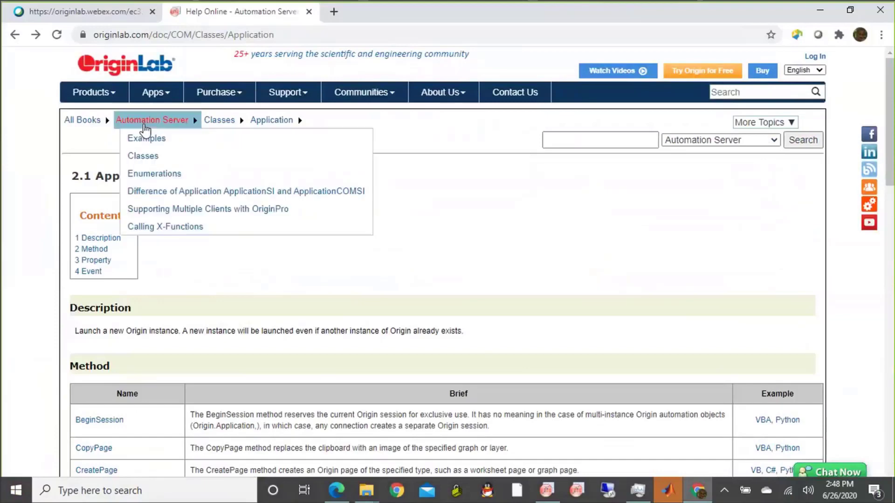
left_click(140, 158)
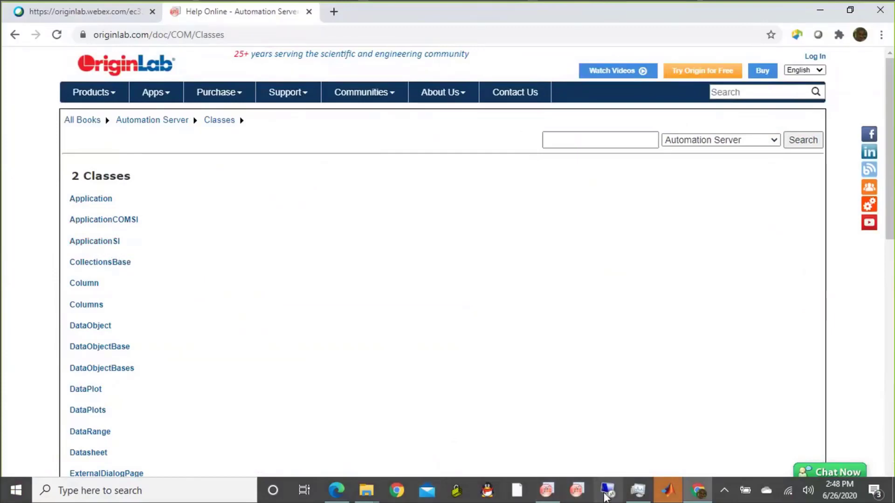
left_click(553, 489)
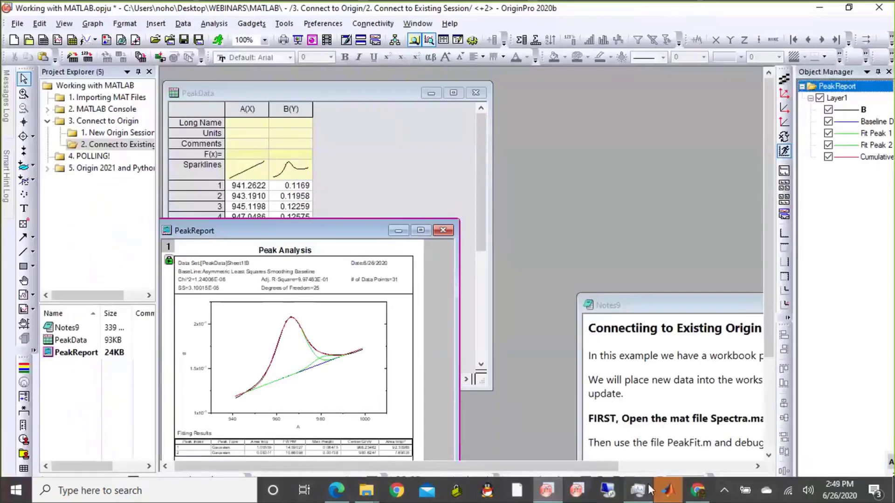
left_click(671, 491)
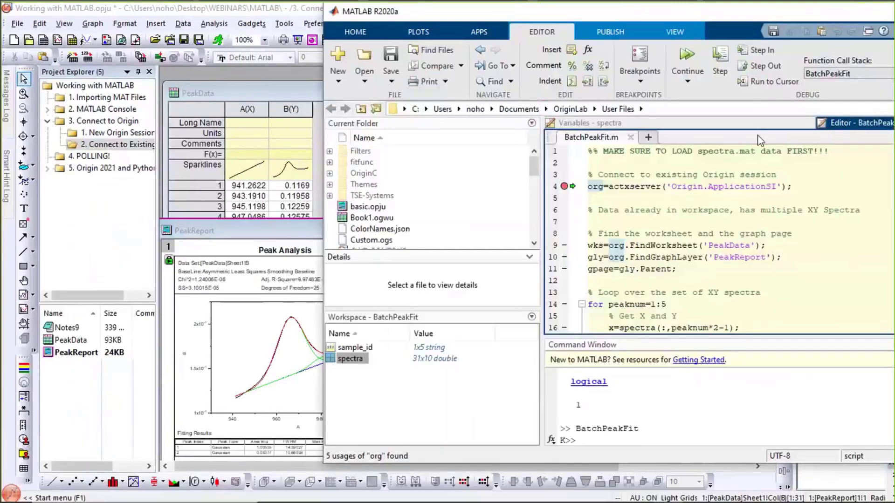
Step: Step through lines 4 to 11 to connect to Origin and find the PeakData worksheet, PeakReport graph layer and its parent page
left_click(723, 60)
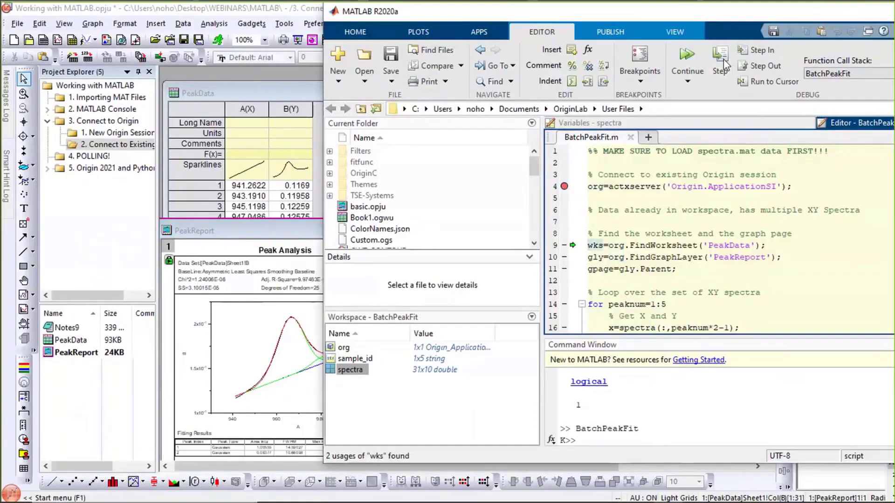
key("alt+Tab")
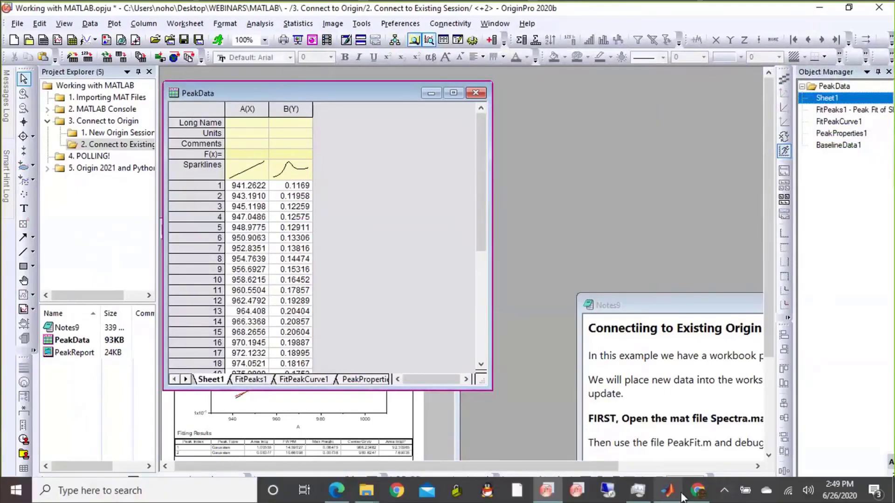
key("alt+Tab")
left_click(718, 65)
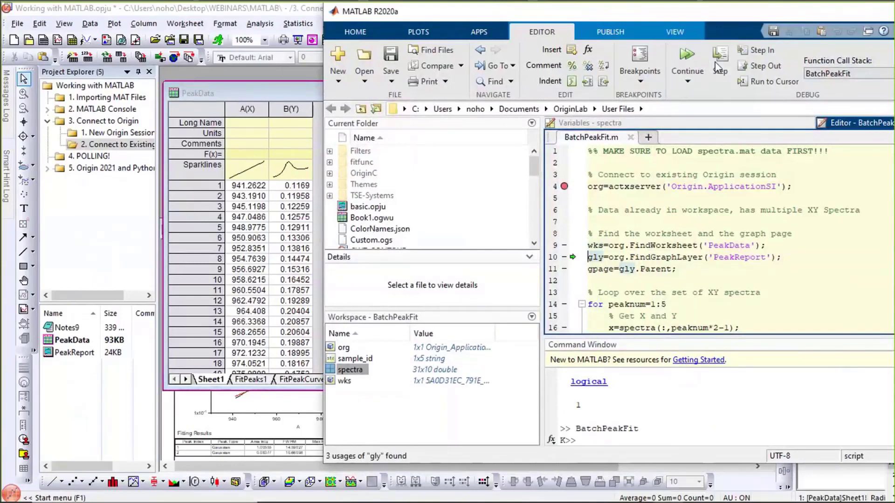
left_click(719, 65)
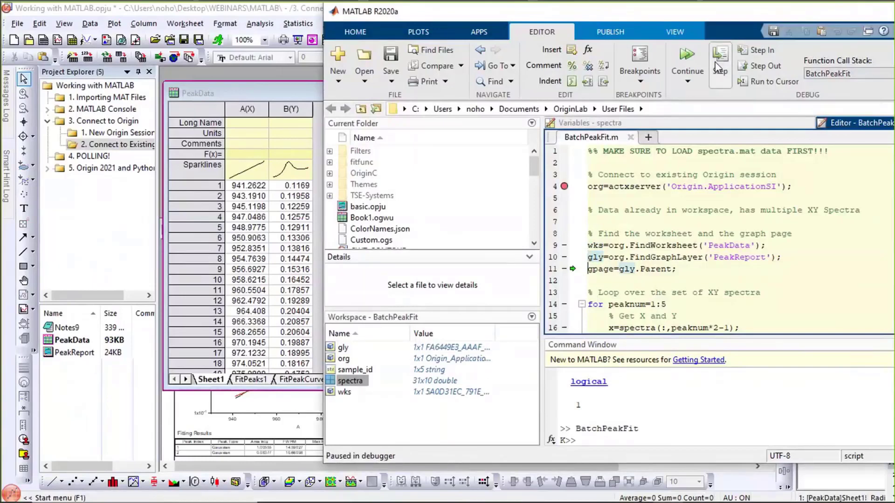
left_click(718, 65)
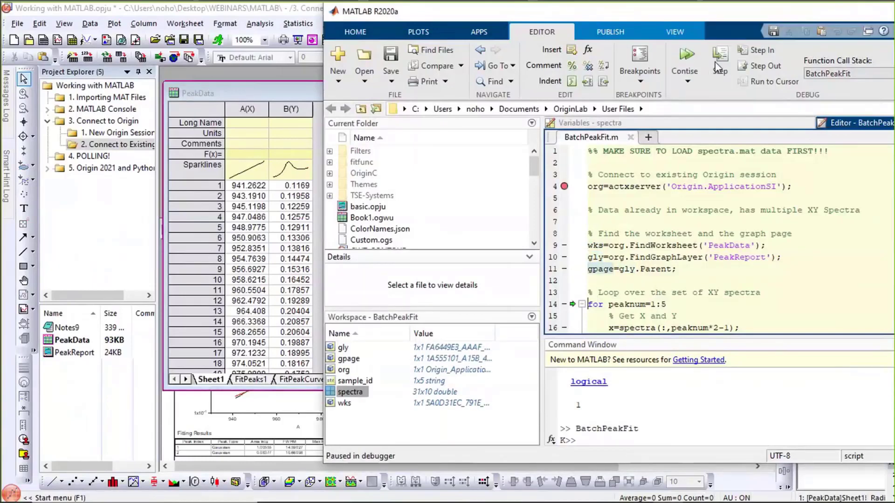
Step: Step into the peaknum loop and execute lines 16 to 19, combining the first spectrum's x and y into peakdata
scroll(726, 218, "down", 2)
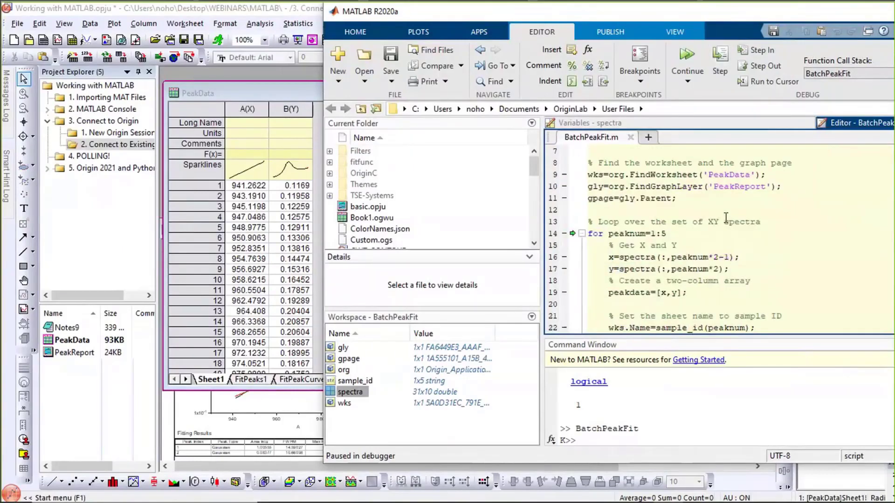
scroll(726, 214, "down", 1)
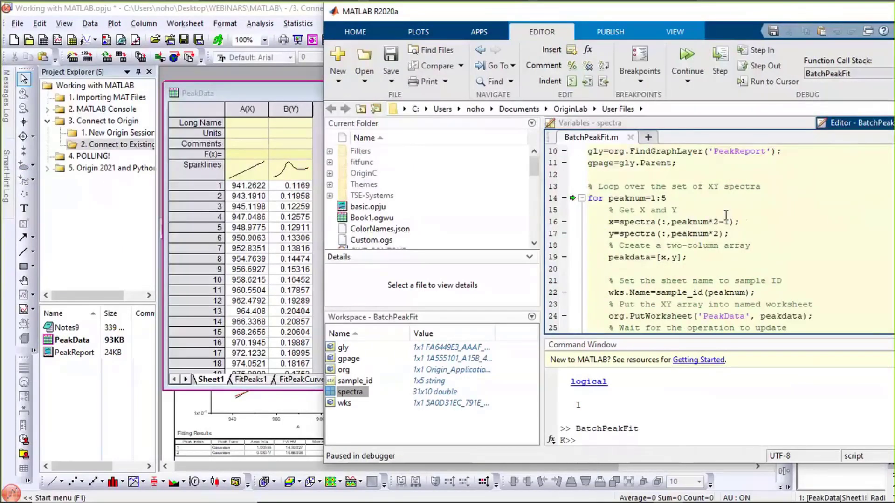
left_click(725, 70)
left_click(725, 70)
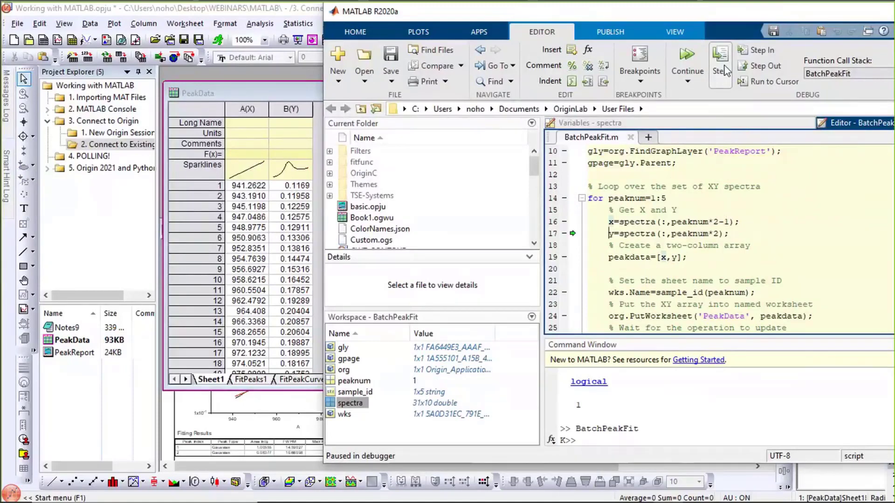
left_click(725, 70)
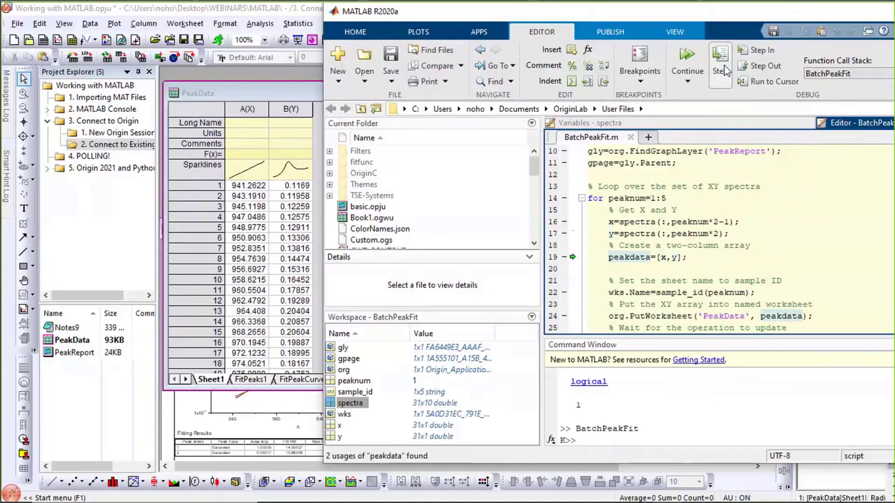
left_click(724, 69)
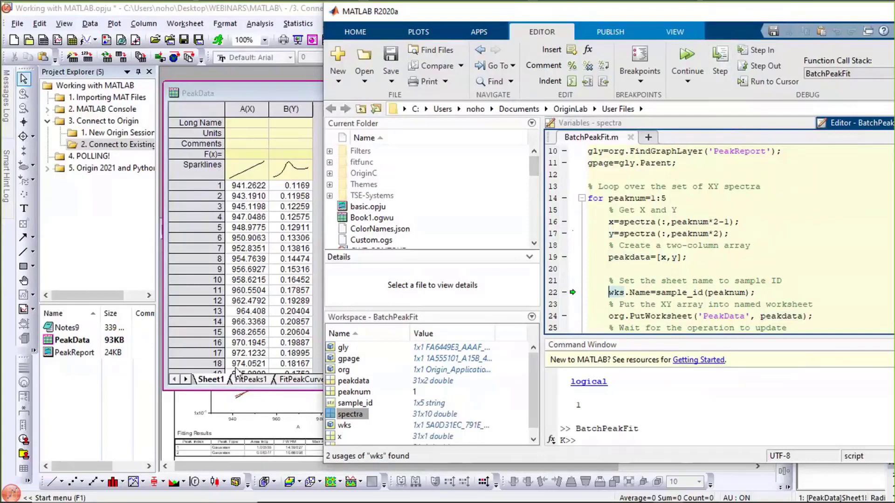
Step: Step through lines 22 to 26 to rename the Origin sheet by sample ID, put peakdata into PeakData and execute org.Run
left_click(726, 60)
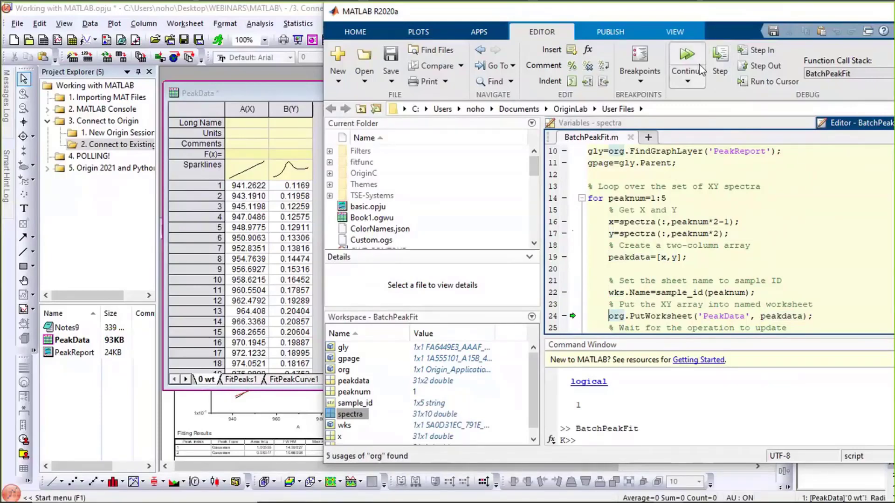
left_click(720, 69)
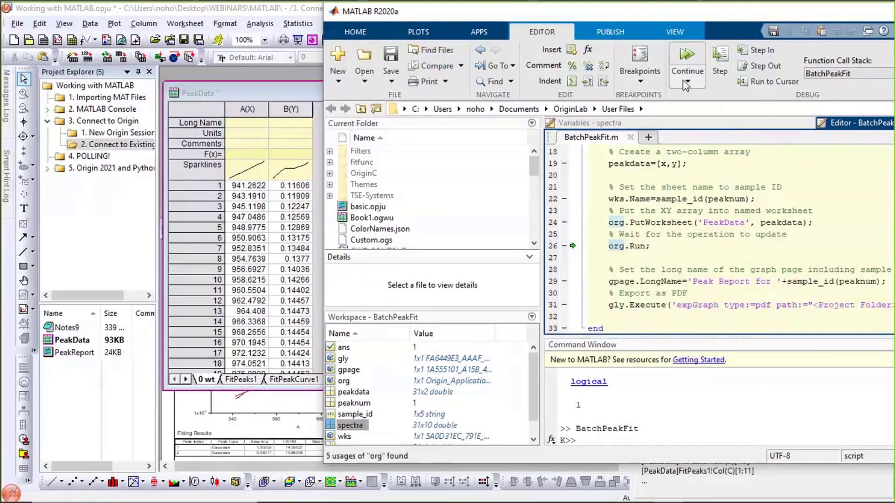
left_click(720, 60)
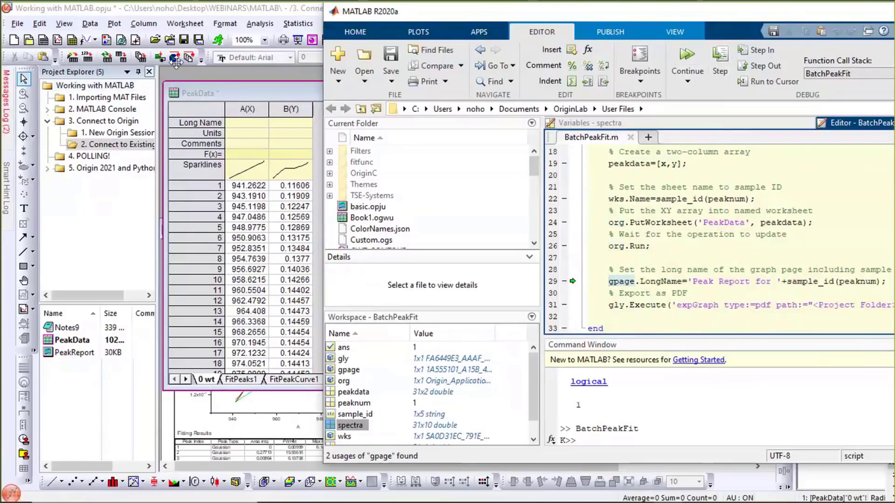
Step: Switch to Origin to view the PeakReport graph fitted to the first spectrum, and return to MATLAB
left_click(225, 410)
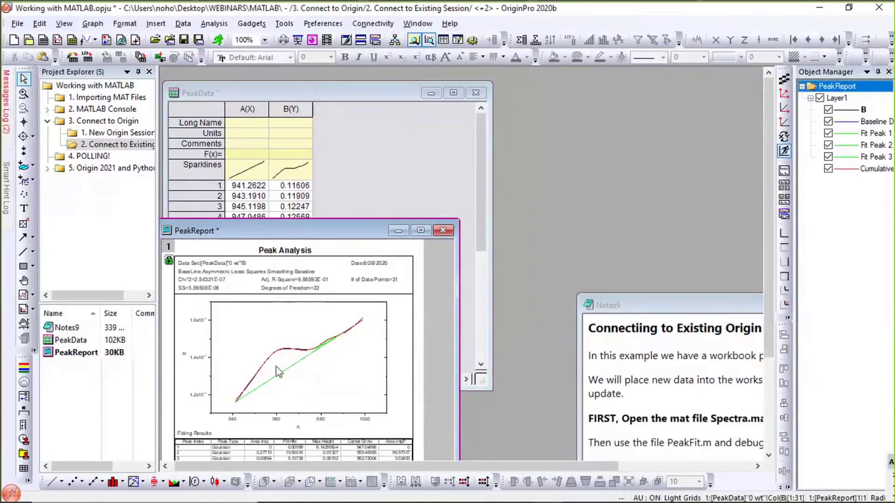
mouse_move(647, 501)
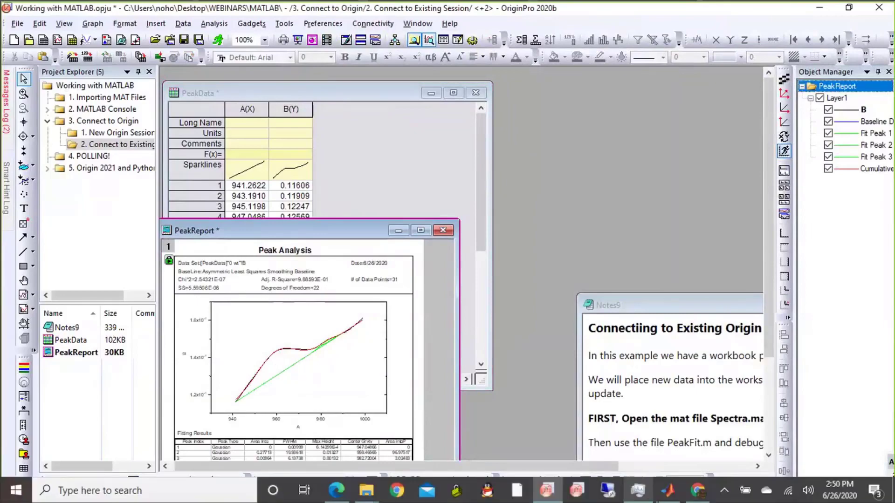
left_click(668, 490)
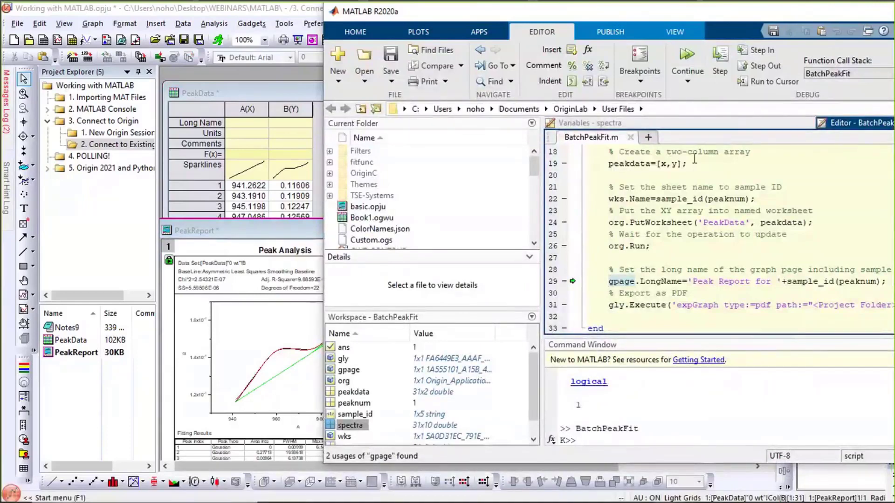
Step: Step through lines 29 to 33 to add the sample ID to the graph page's long name and export the graph as PDF
left_click(716, 60)
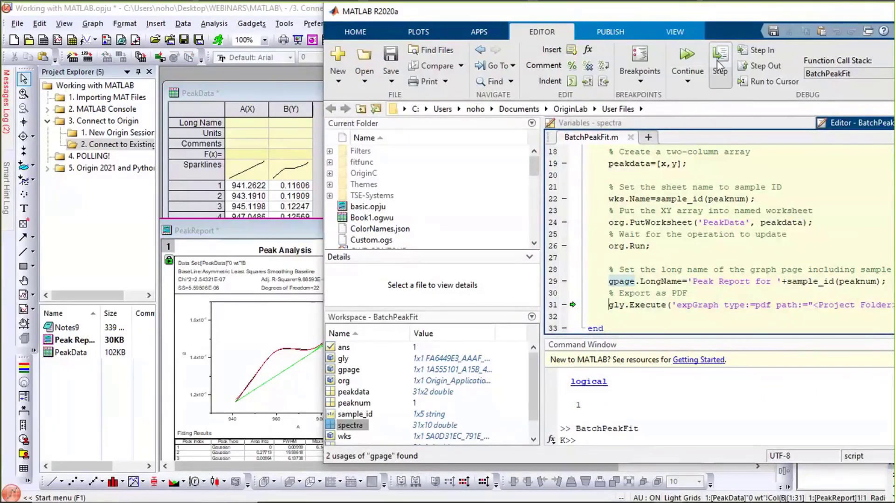
left_click(717, 60)
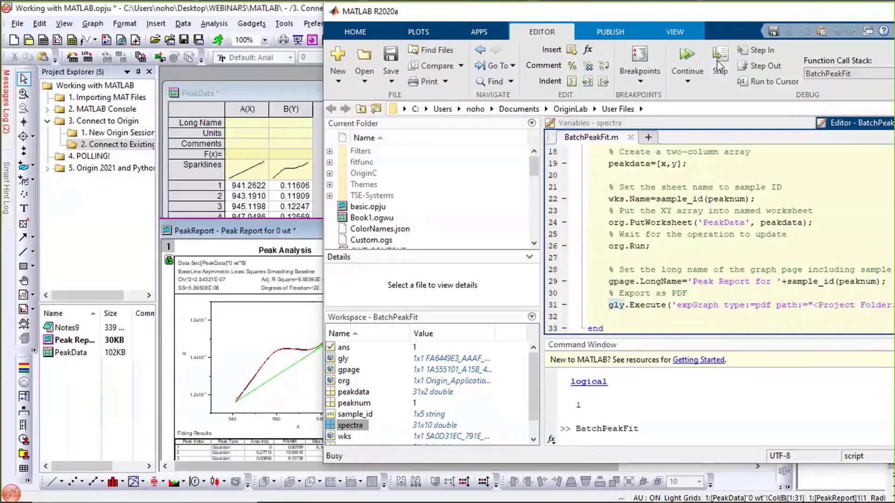
left_click(717, 60)
Step: Step through the loop's second iteration to put the second spectrum into PeakData, update the fit and export its report
left_click(717, 60)
left_click(717, 60)
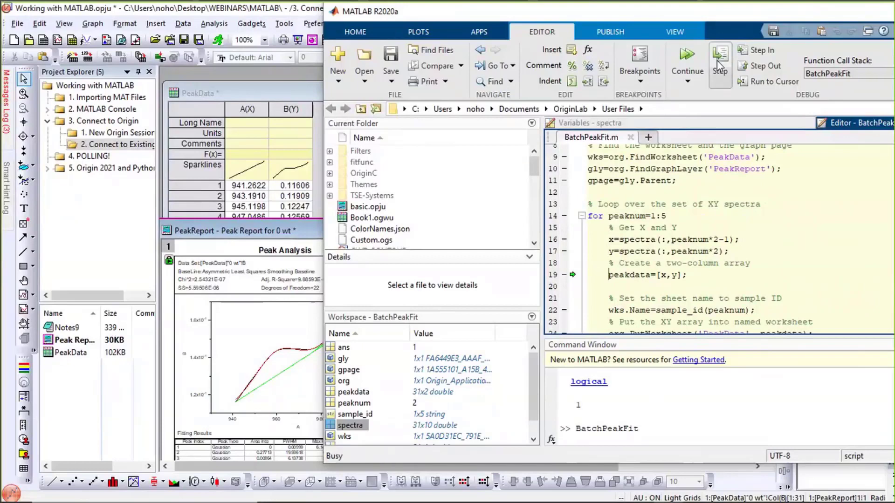
left_click(717, 60)
left_click(717, 61)
left_click(717, 60)
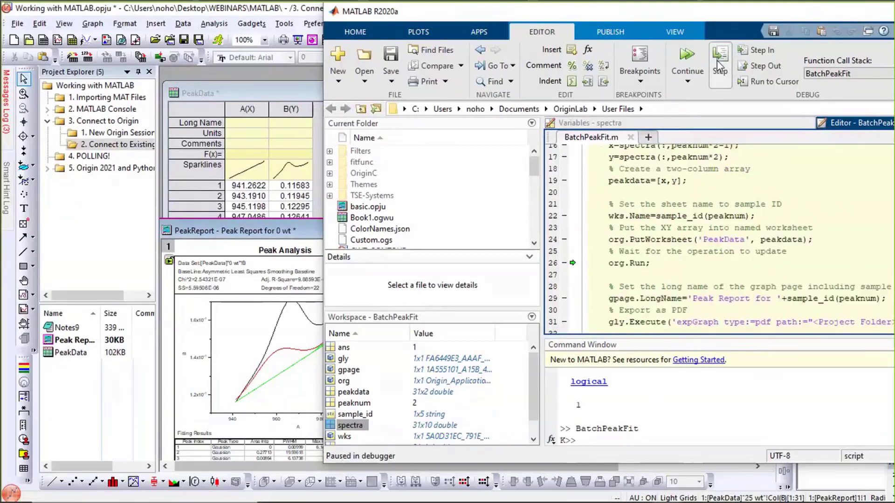
left_click(716, 61)
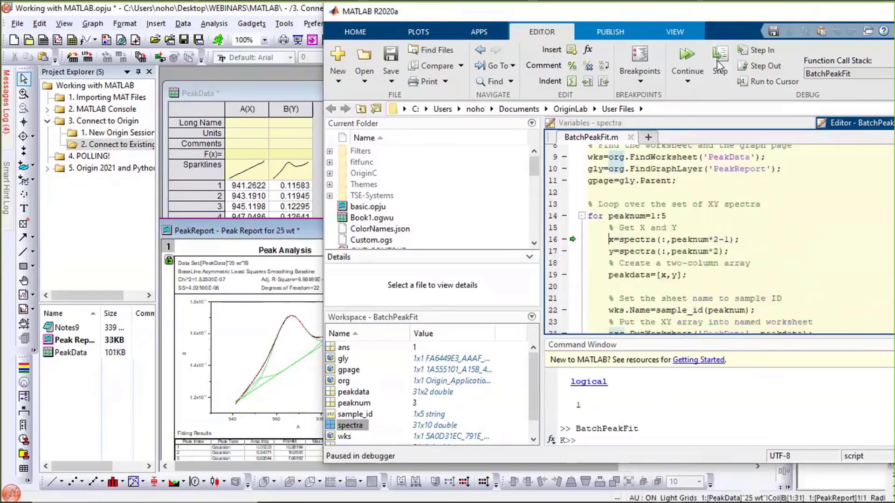
Step: Step through building the third spectrum's peakdata, and continue the script without stepping to process all remaining spectra
left_click(717, 60)
left_click(717, 60)
left_click(683, 60)
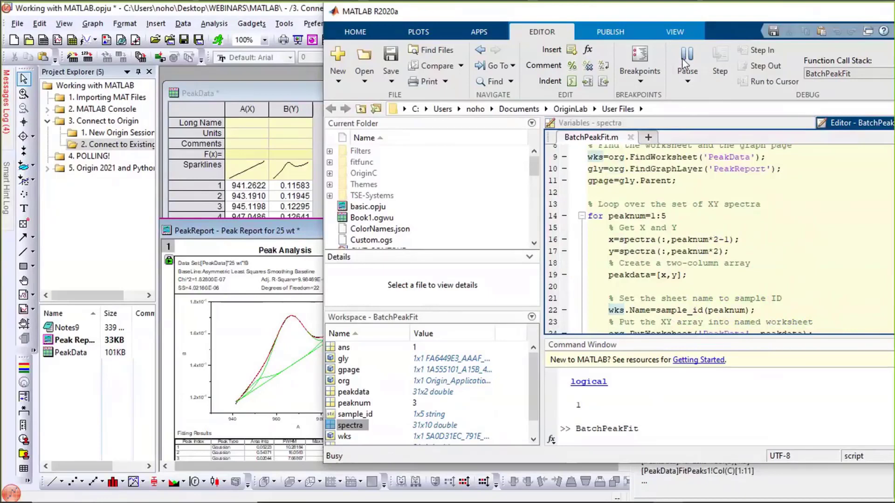
Step: In File Explorer's MATLAB folder, open Peak Report for 0 wt and Peak Report for 25 wt to view them, and minimize the browser
mouse_move(375, 499)
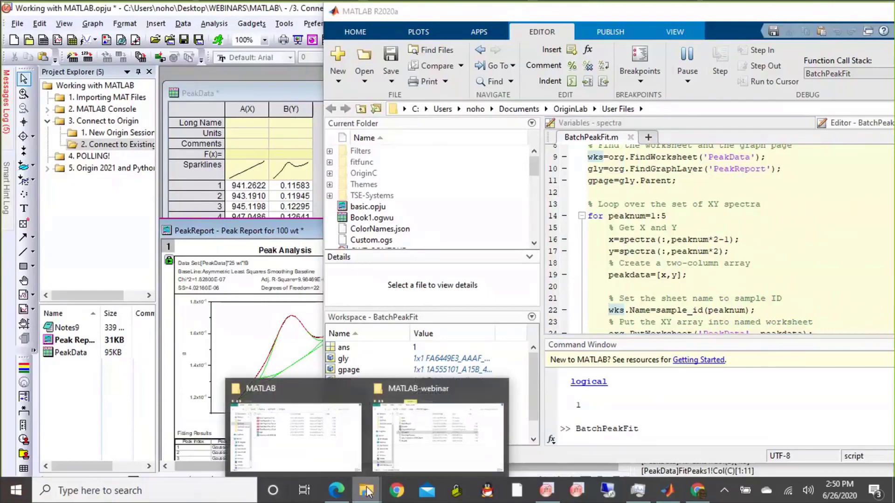
left_click(347, 466)
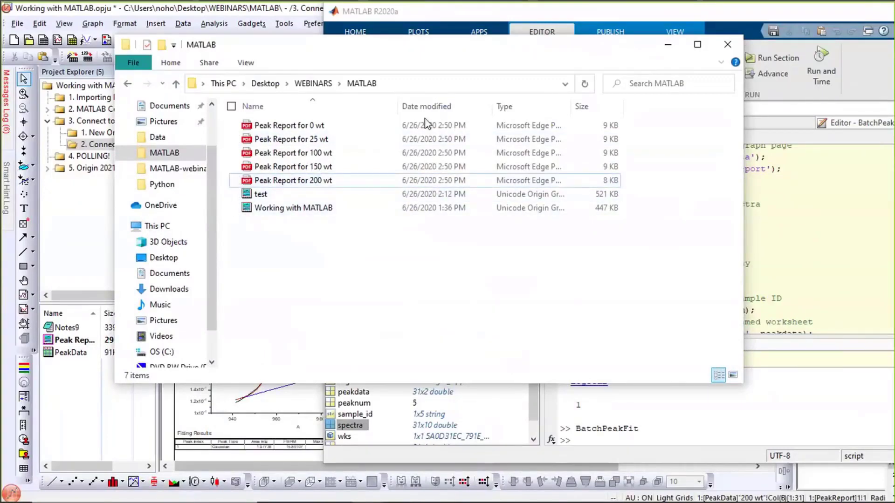
double_click(331, 127)
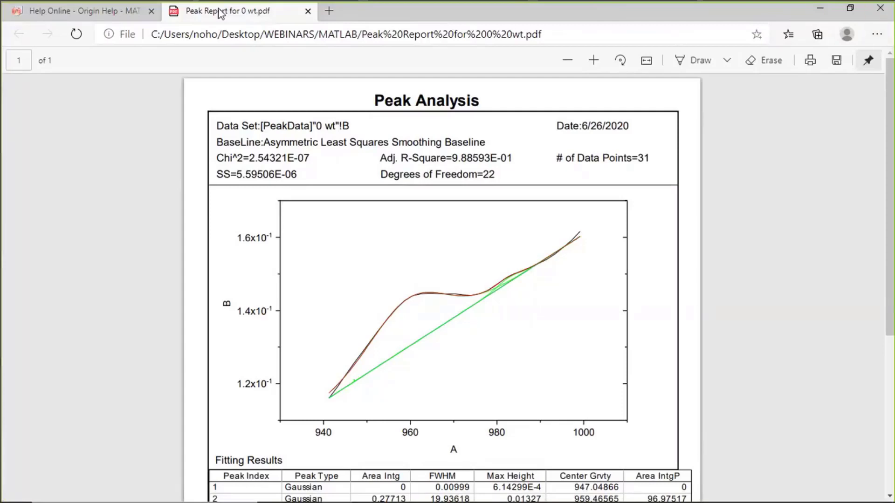
mouse_move(355, 500)
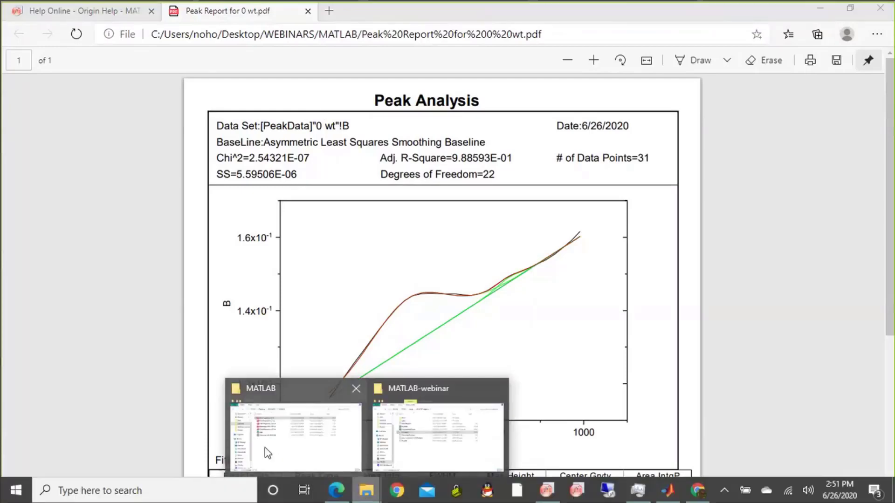
left_click(265, 449)
left_click(268, 140)
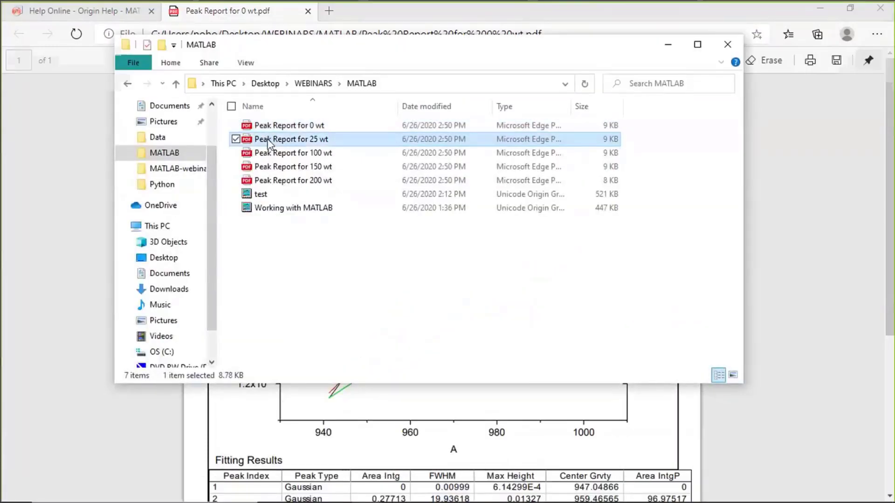
double_click(267, 140)
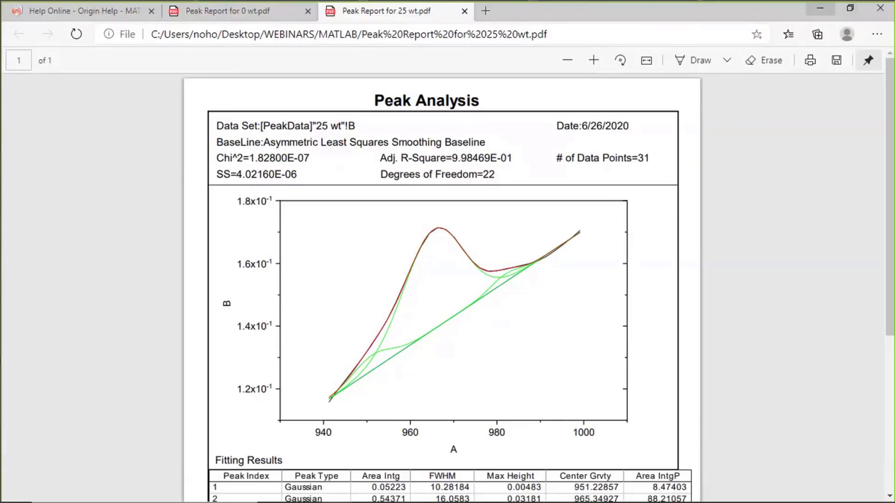
left_click(820, 8)
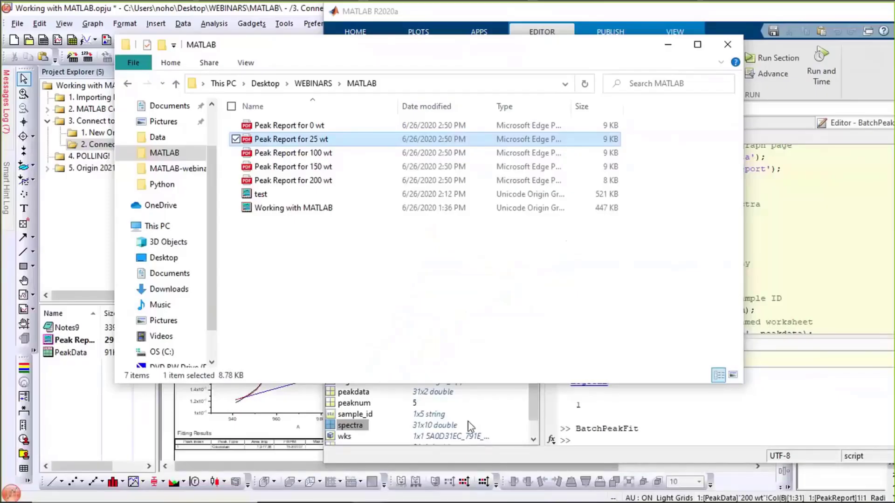
Step: Return to Origin and open the project folder 4. POLLING!
left_click(231, 438)
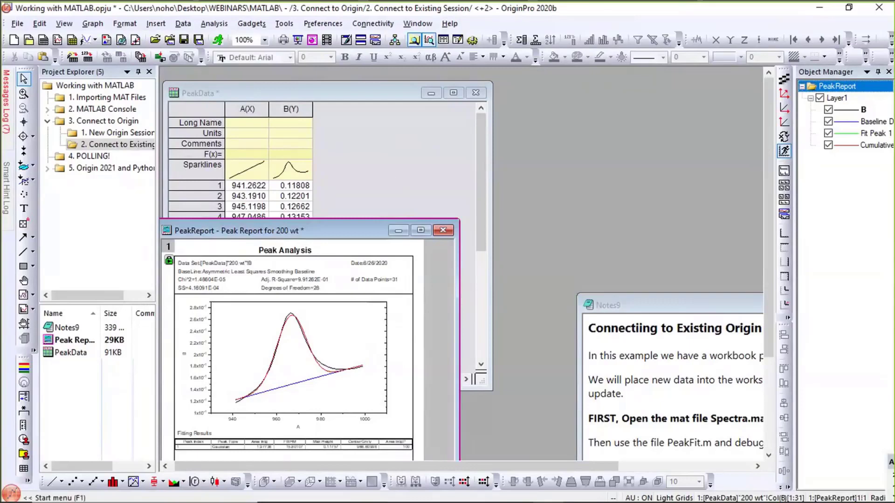
mouse_move(420, 501)
left_click(88, 159)
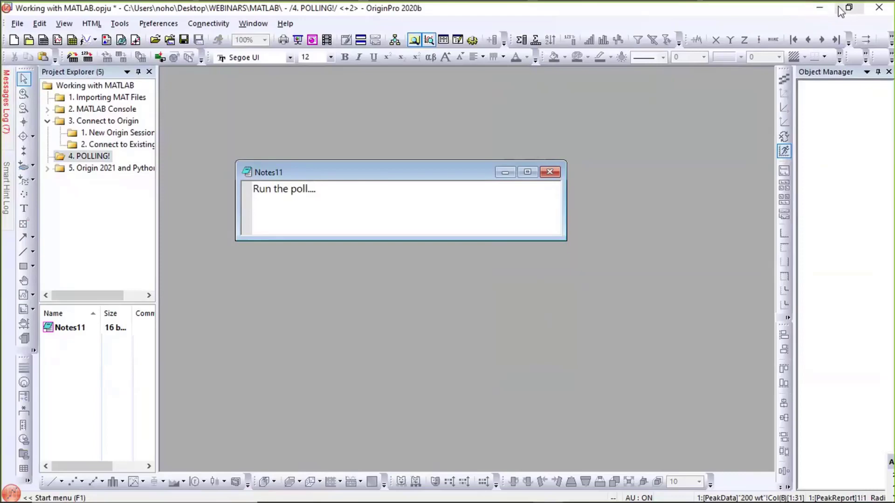
Step: Try to close Origin from its own window while MATLAB controls the session
left_click(876, 9)
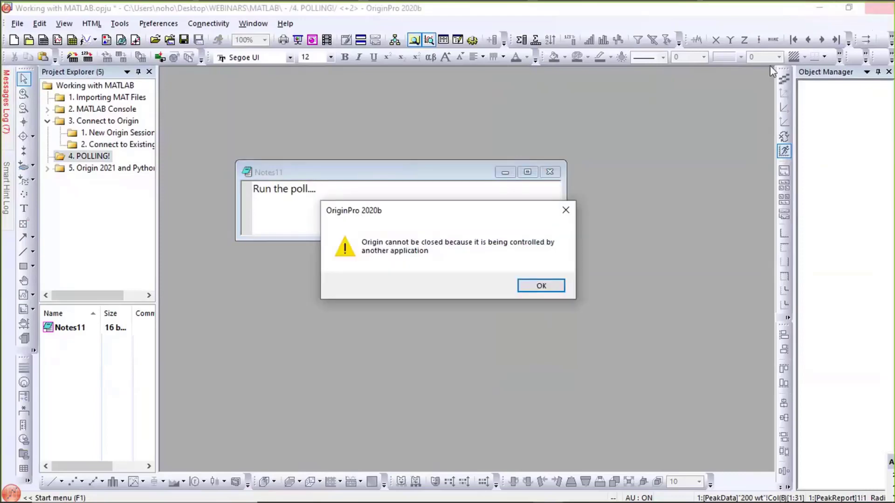
left_click(547, 283)
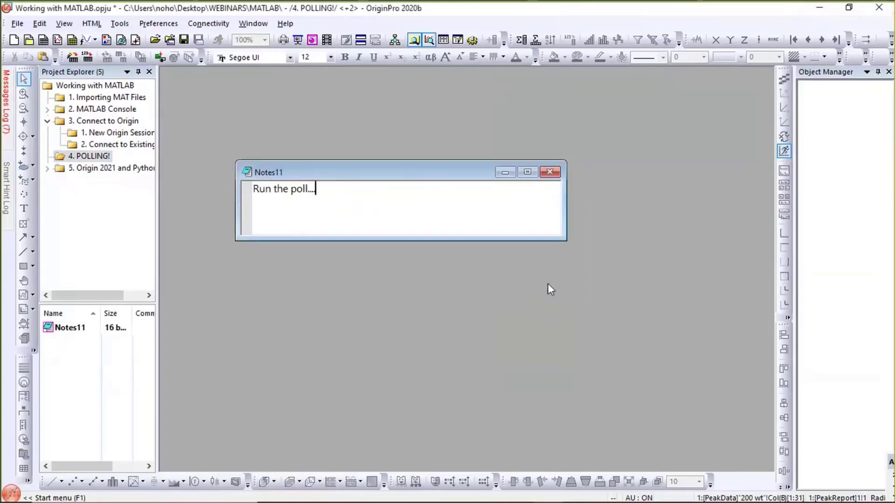
Step: Switch to MATLAB, move its window to expose more of it, and execute org.Exit to close the controlled Origin session
mouse_move(662, 500)
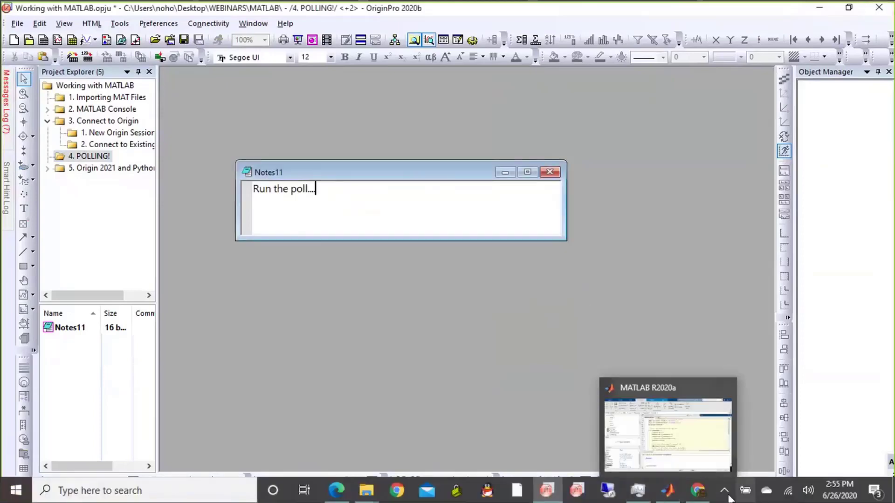
left_click(669, 491)
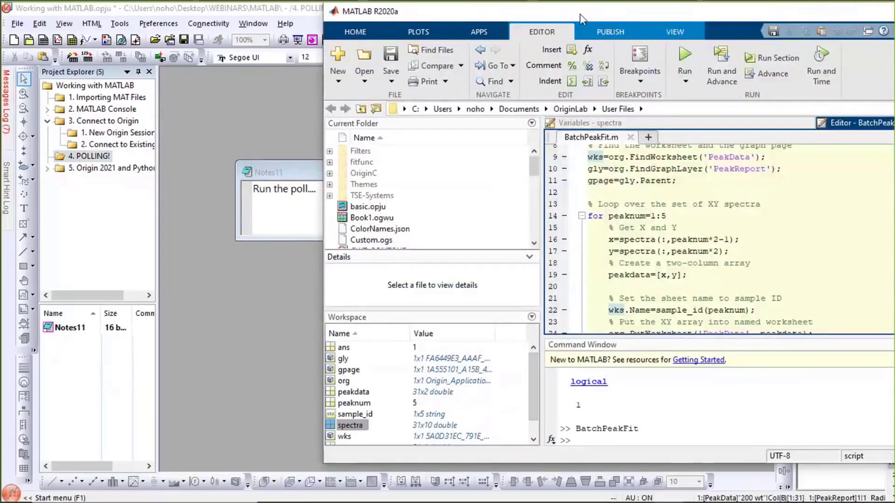
left_click_drag(425, 14, 272, 14)
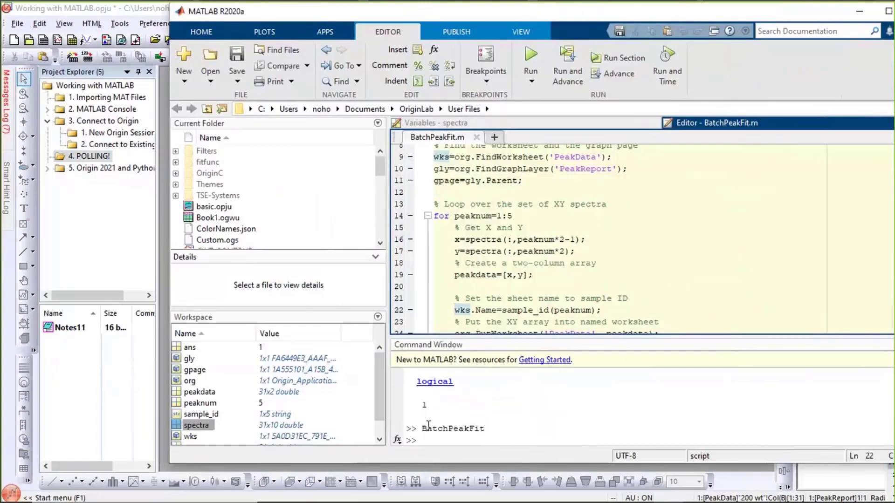
left_click(430, 437)
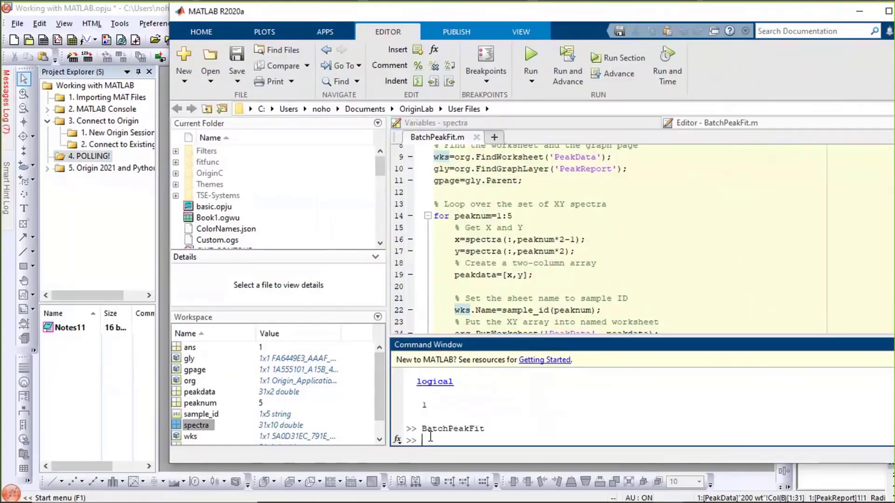
type("org.Exit")
key("Return")
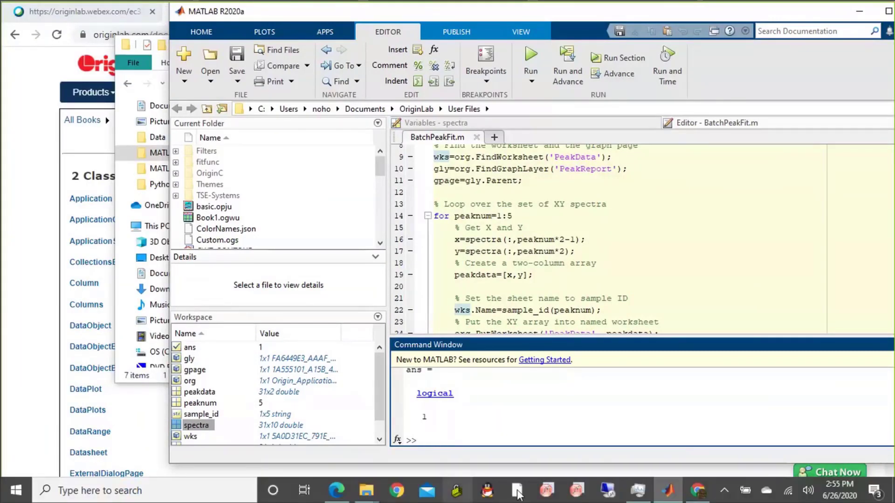
Step: Switch to OriginPro 2021 and open the recent project Working with MATLAB
left_click(582, 499)
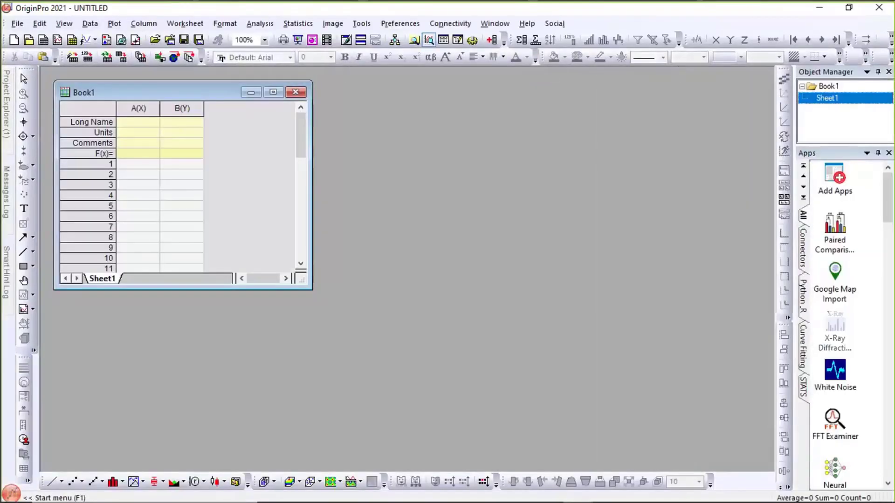
left_click(15, 25)
mouse_move(52, 361)
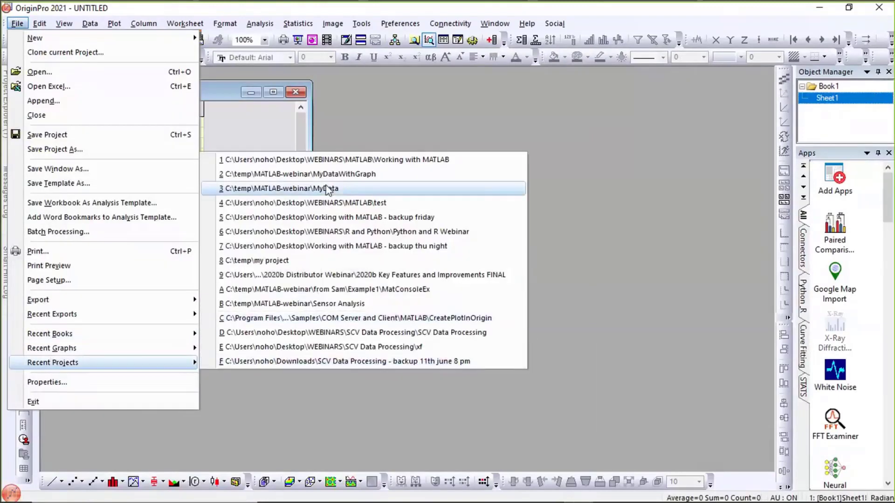
left_click(328, 160)
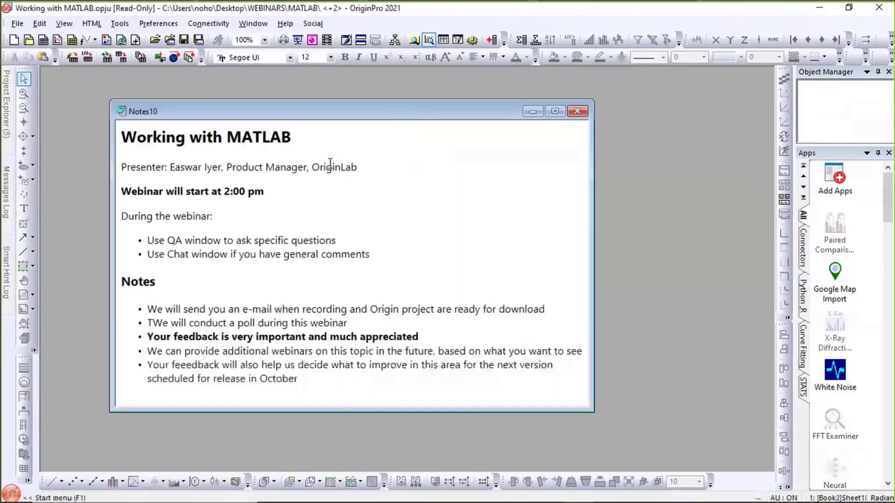
Step: Show the project's folder tree at a larger height, open 5. Origin 2021 and Python, and move the Notes5 window fully into view
left_click(7, 107)
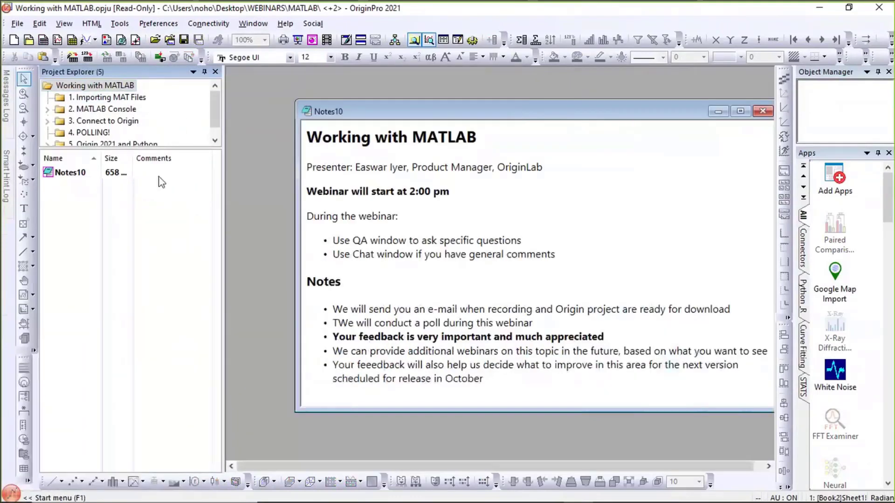
left_click_drag(166, 148, 162, 252)
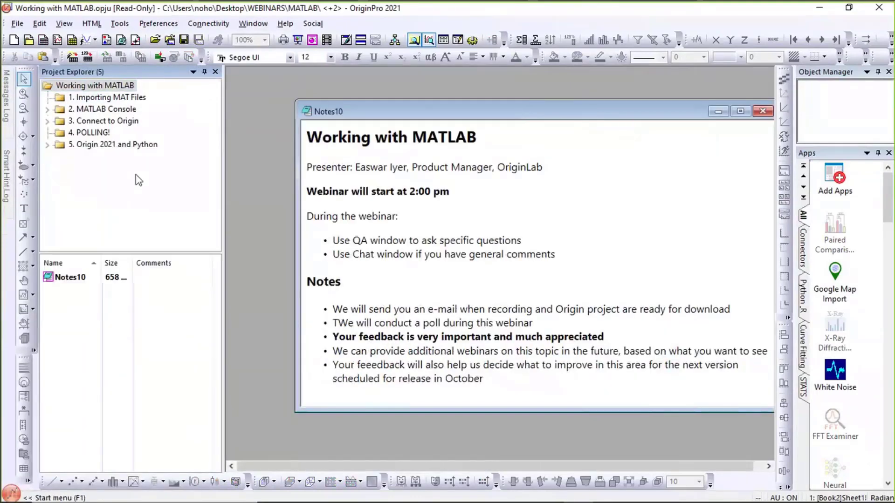
left_click(124, 147)
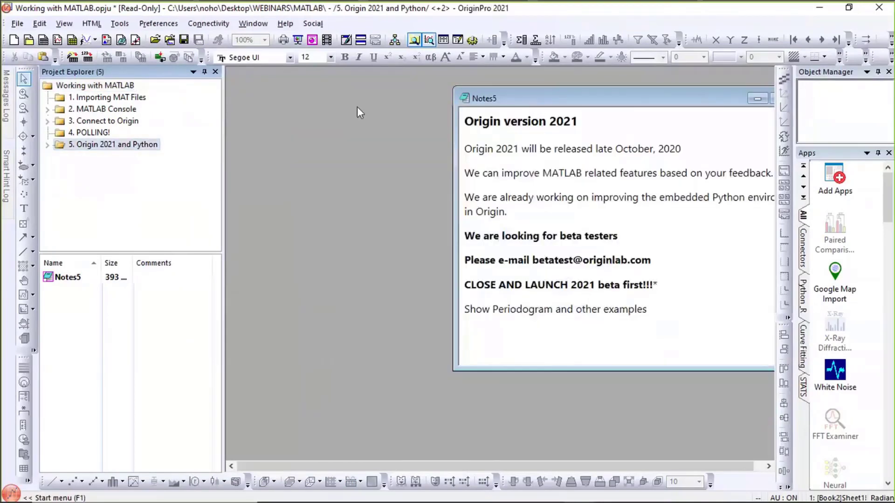
left_click_drag(513, 98, 286, 107)
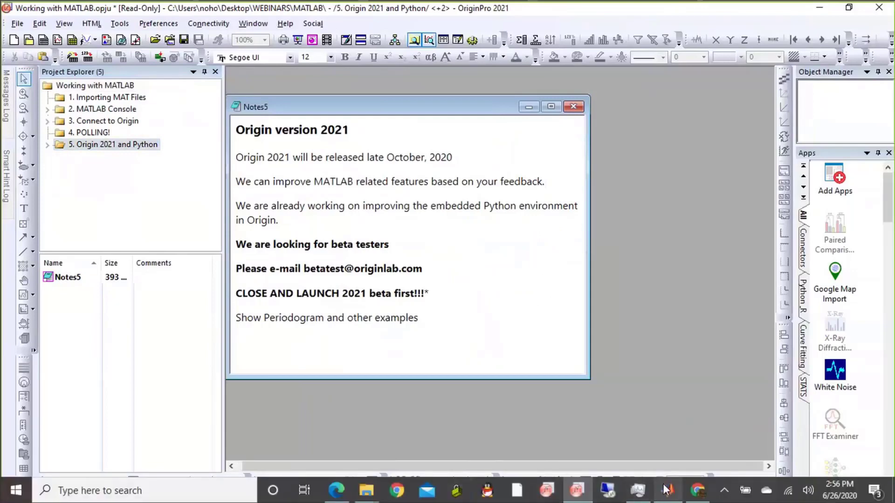
Step: Switch to Chrome and open the Help Center page on the OriginLab website
left_click(698, 491)
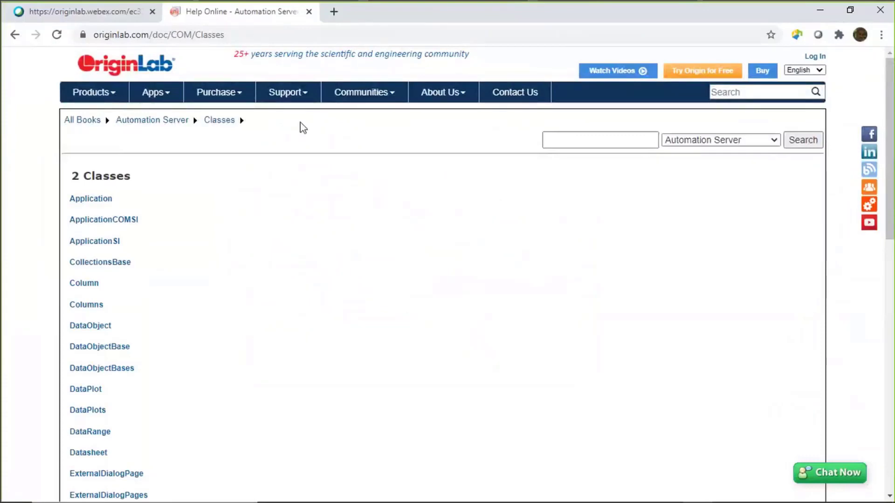
mouse_move(290, 92)
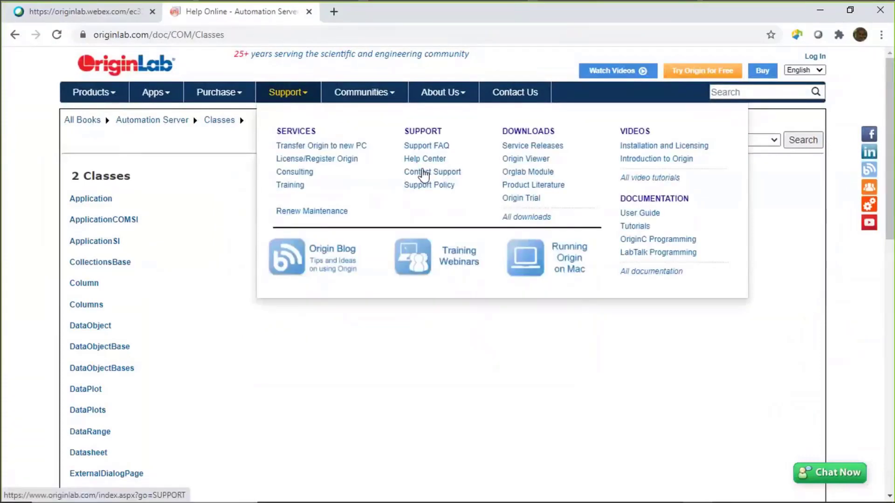
left_click(423, 160)
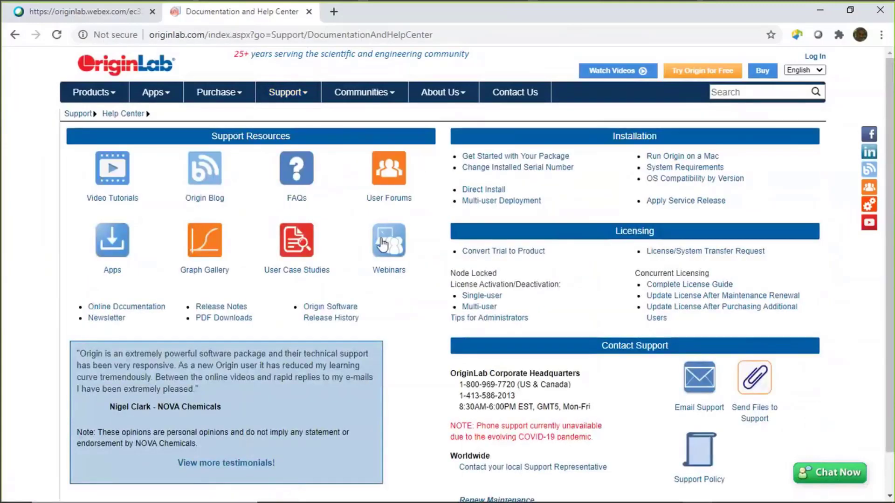
Step: Open the Origin software Release History page and look through the version table
left_click(353, 319)
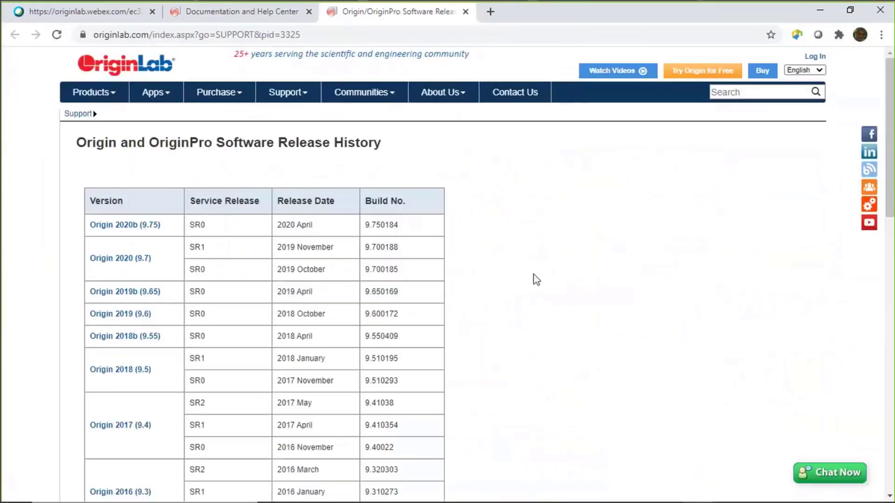
scroll(536, 280, "down", 1)
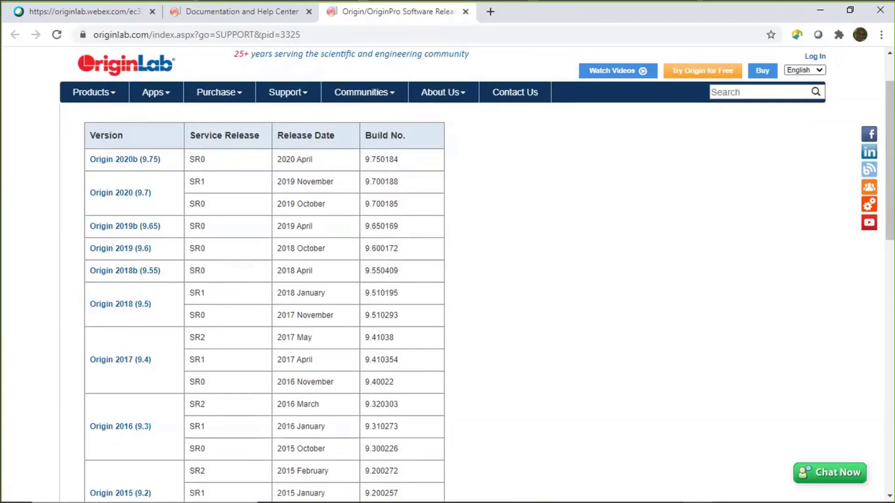
Step: Switch to OriginPro 2021 and highlight the beta tester request and the contact e-mail address in Notes5
mouse_move(420, 501)
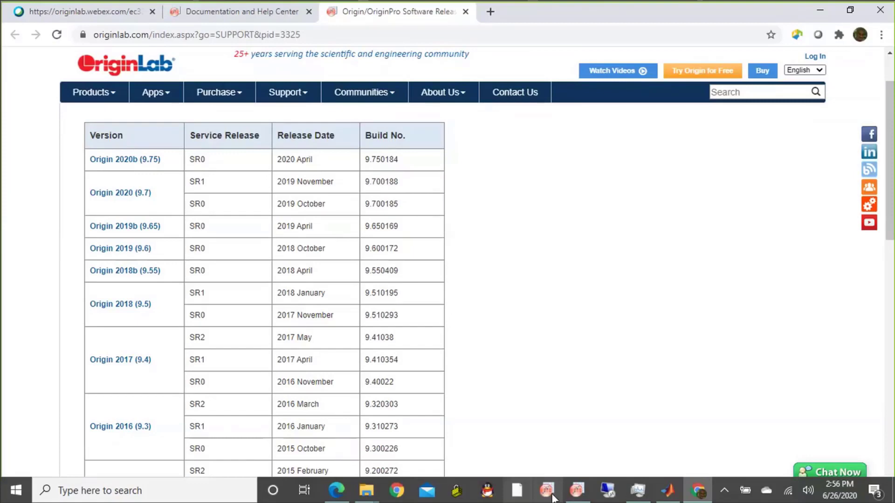
left_click(577, 492)
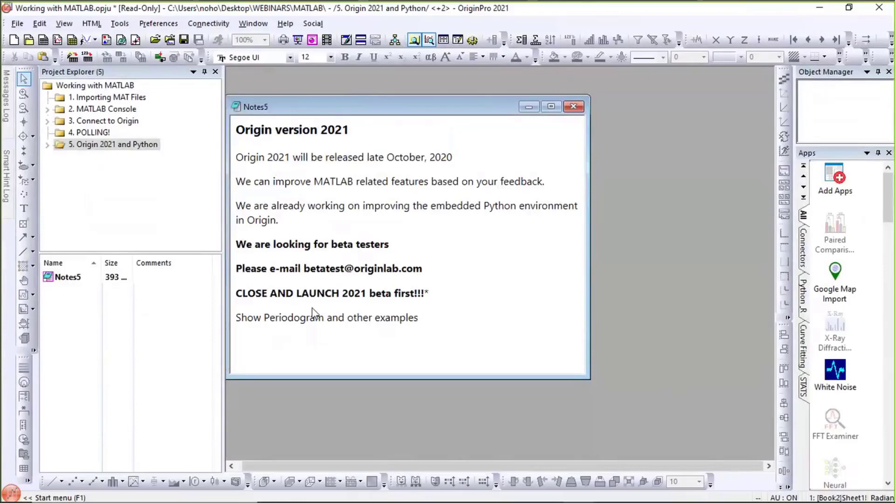
left_click_drag(390, 246, 255, 259)
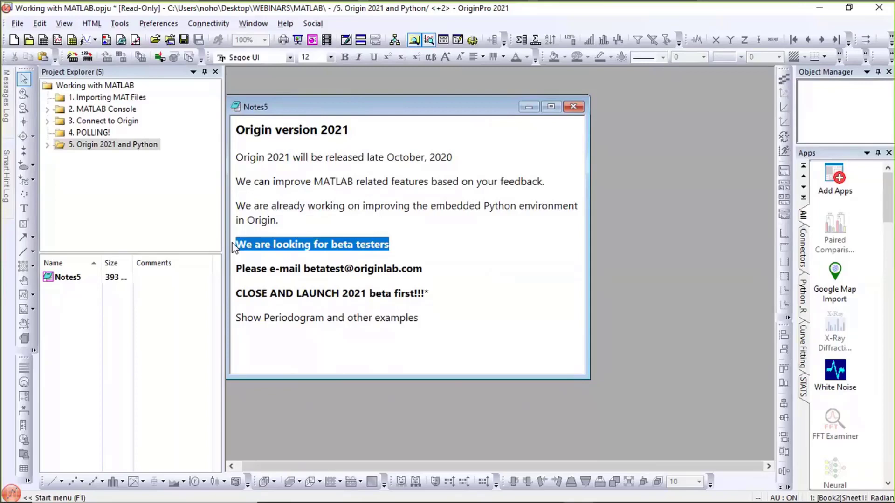
left_click(432, 277)
left_click_drag(429, 270, 326, 275)
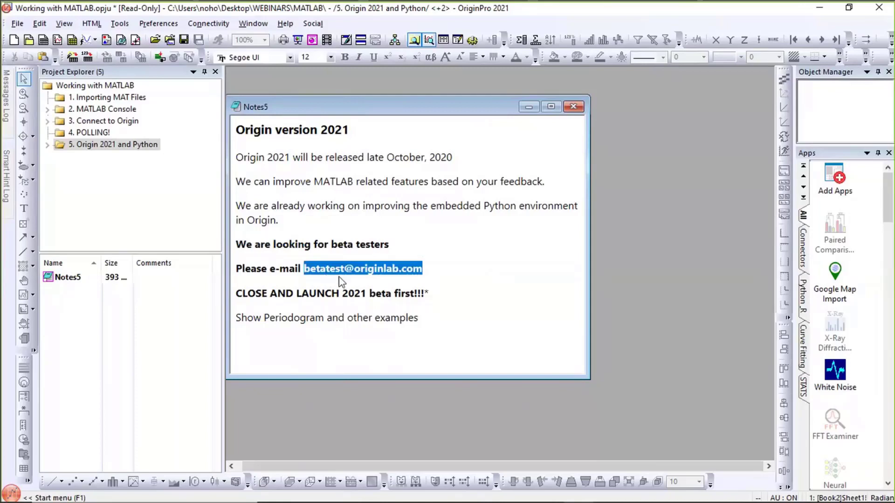
left_click(341, 278)
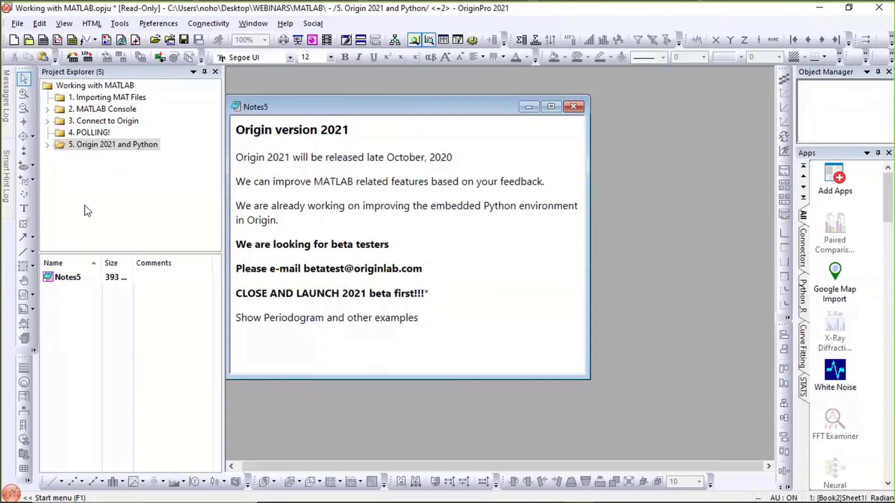
Step: Open the Lomb-Scargle Periodogram subfolder of 5. Origin 2021 and Python, and reposition Notes8 and Notes7 so their full text is in view
left_click(47, 145)
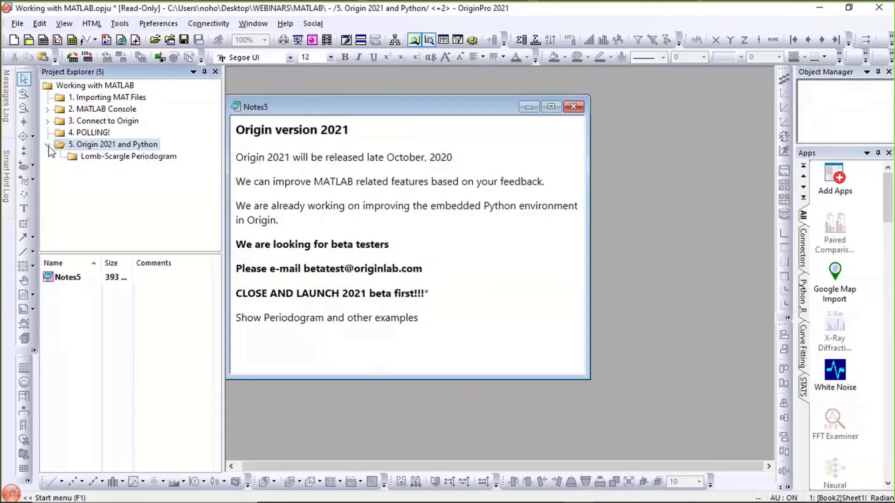
left_click(110, 160)
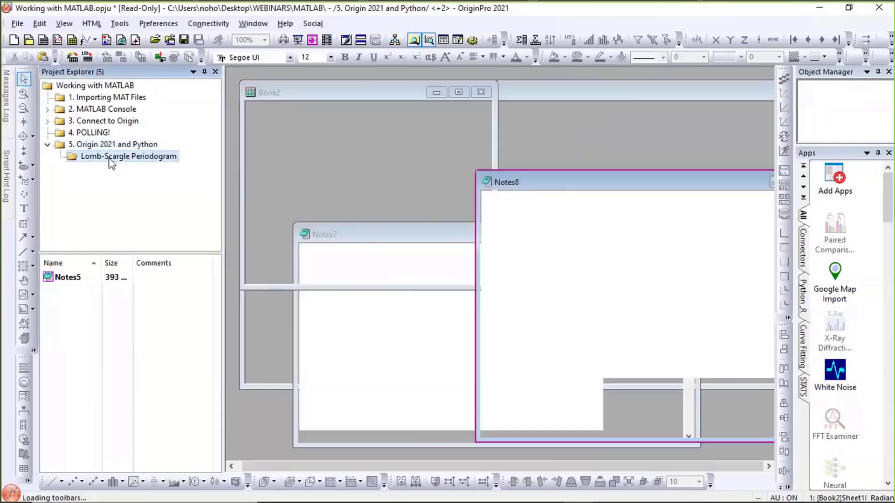
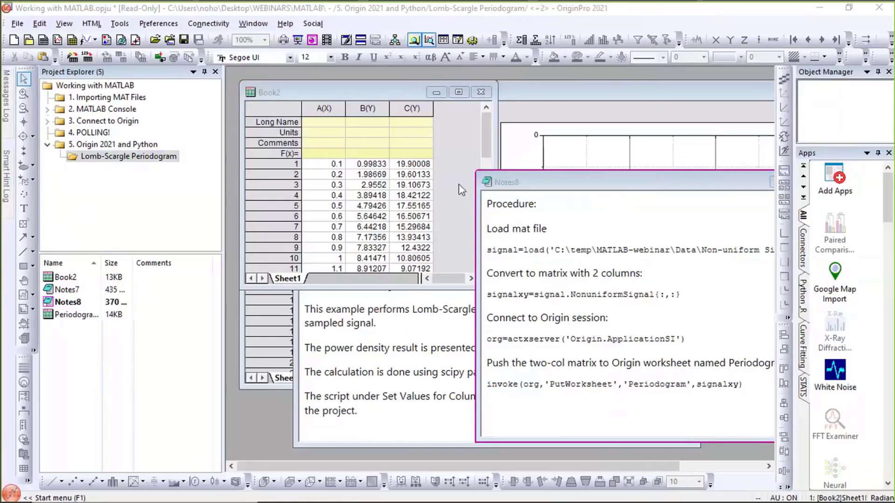
left_click_drag(658, 181, 515, 181)
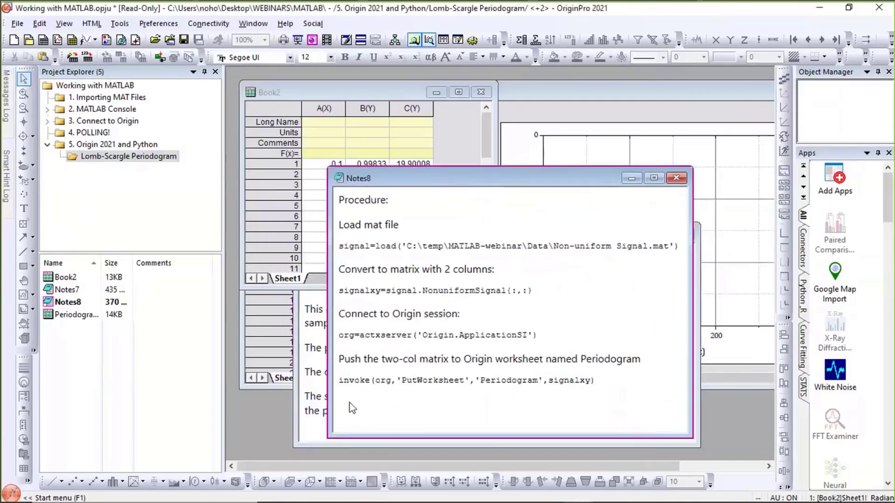
left_click(321, 402)
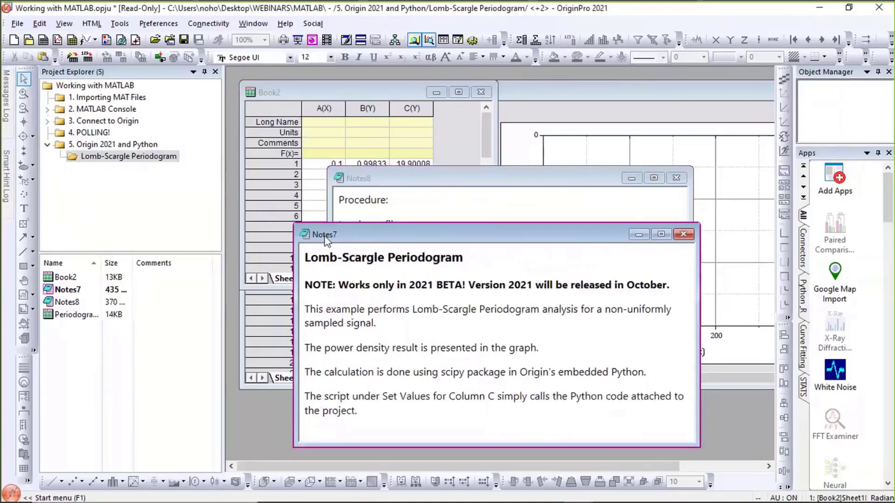
left_click_drag(298, 239, 246, 235)
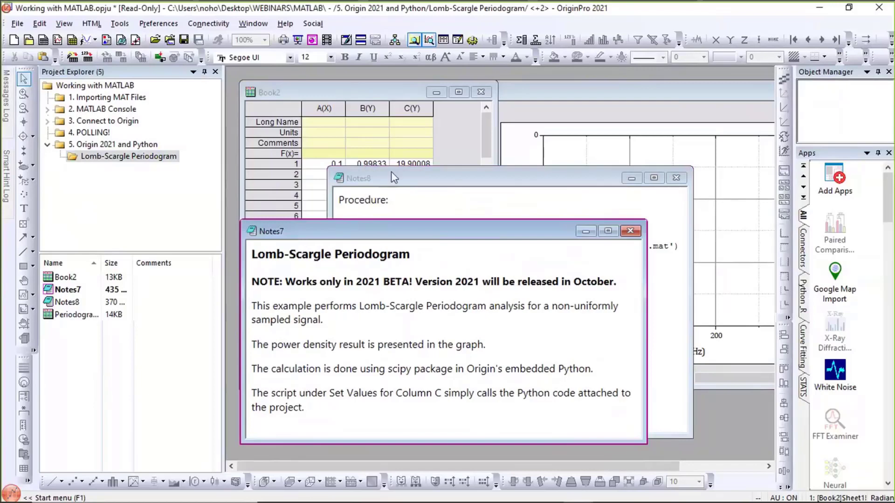
Step: Review Book2, the Periodogram workbook, Notes7 and Notes8 one after another, finishing with the Periodogram workbook in front
left_click(451, 158)
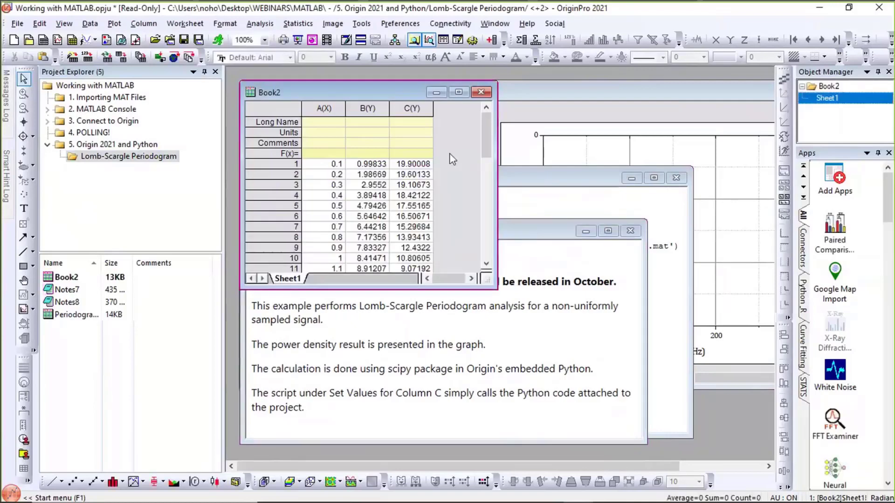
left_click(544, 100)
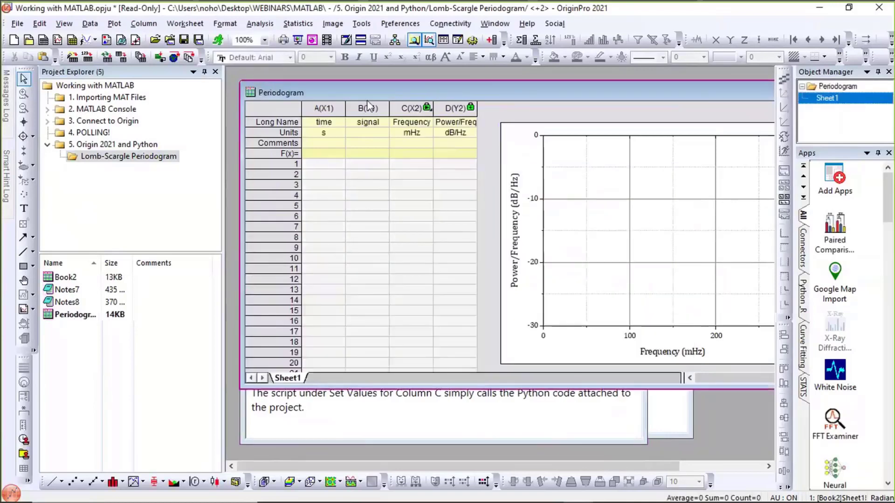
left_click(444, 428)
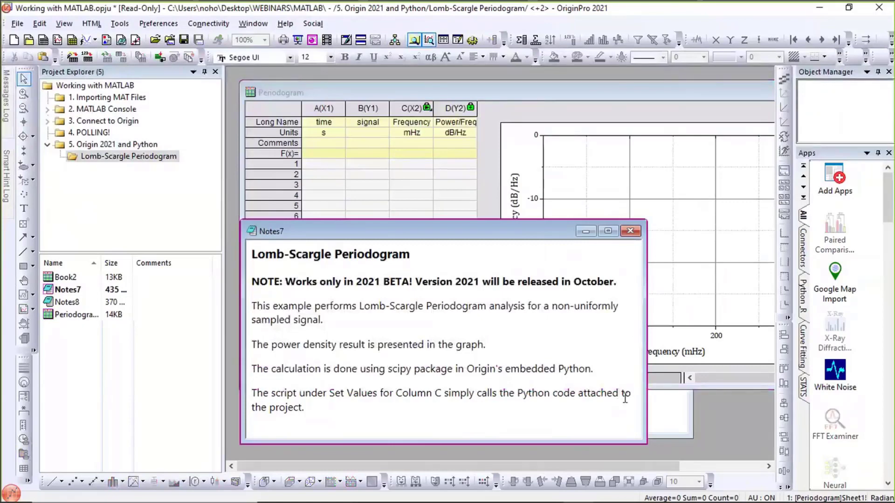
left_click(658, 407)
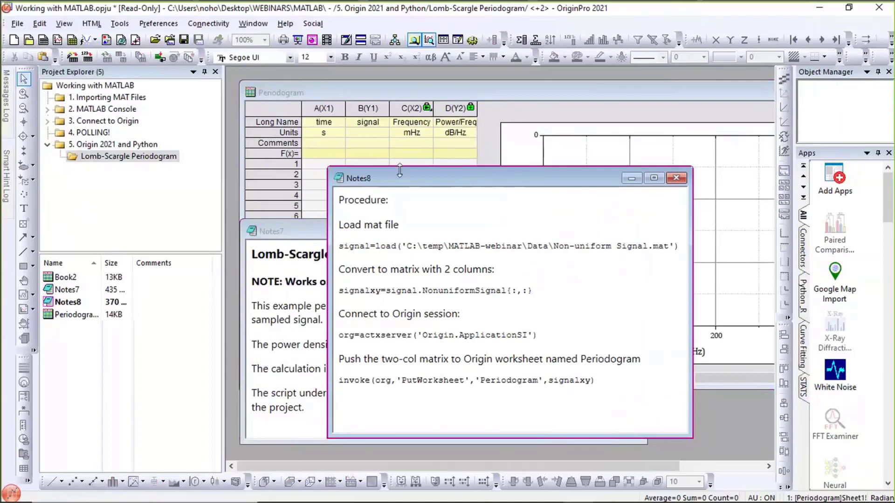
left_click(393, 88)
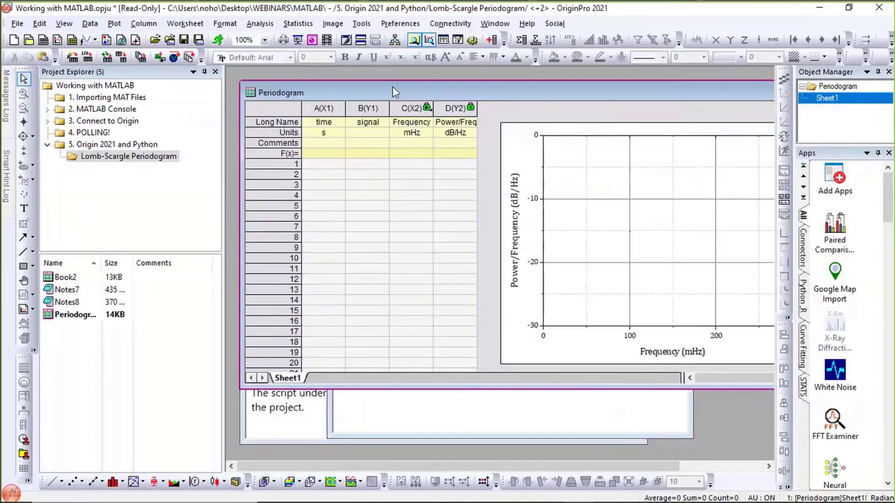
Step: Open the project's attached Lomb.py script in Code Builder and look through it from beginning to end
left_click(474, 41)
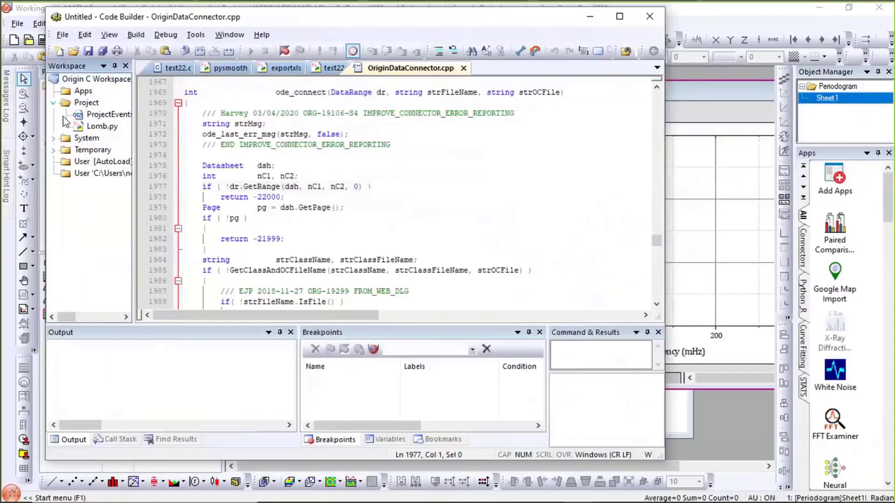
double_click(102, 127)
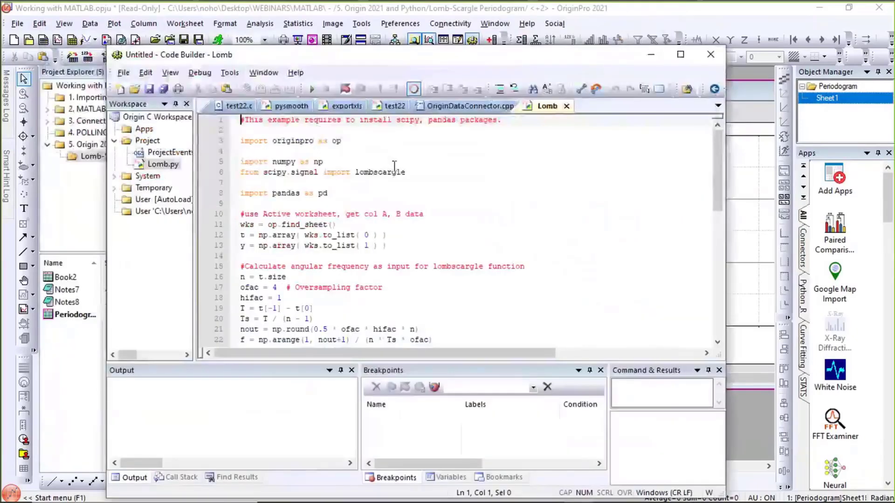
scroll(395, 166, "down", 4)
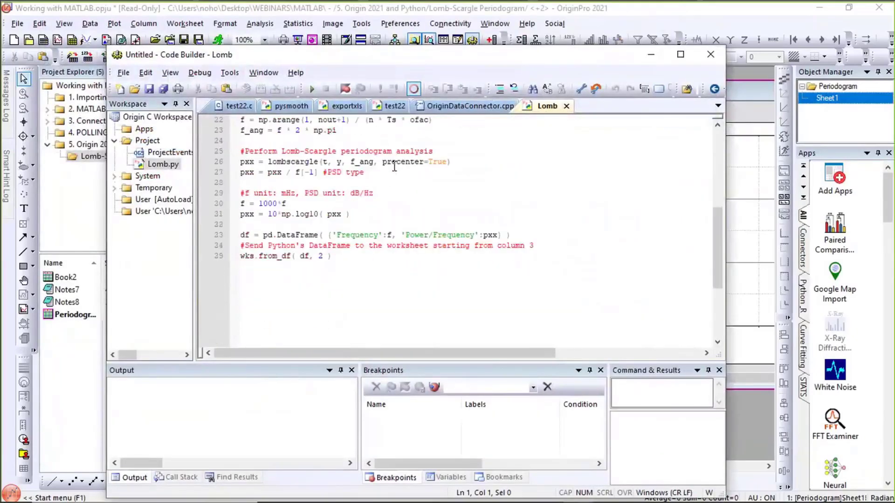
scroll(395, 166, "up", 7)
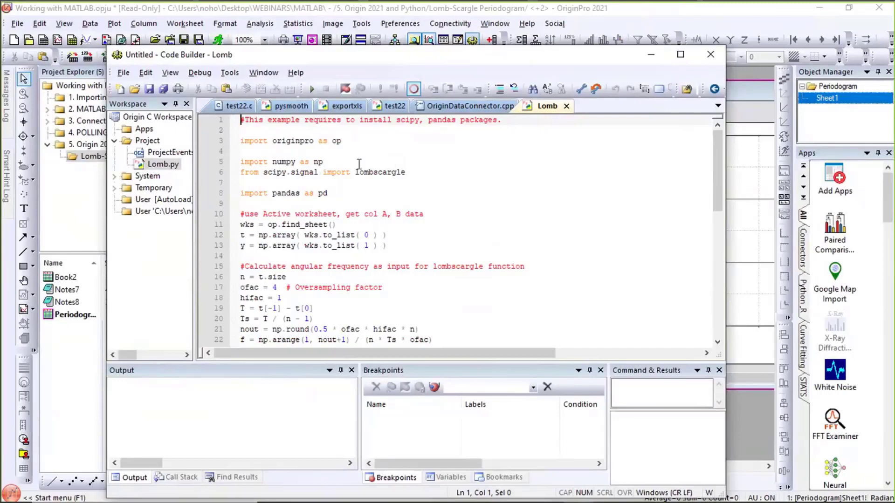
Step: Examine the originpro and scipy imports, the column A and B input and the periodogram calculation in Lomb.py, and close Code Builder
left_click_drag(314, 138, 273, 138)
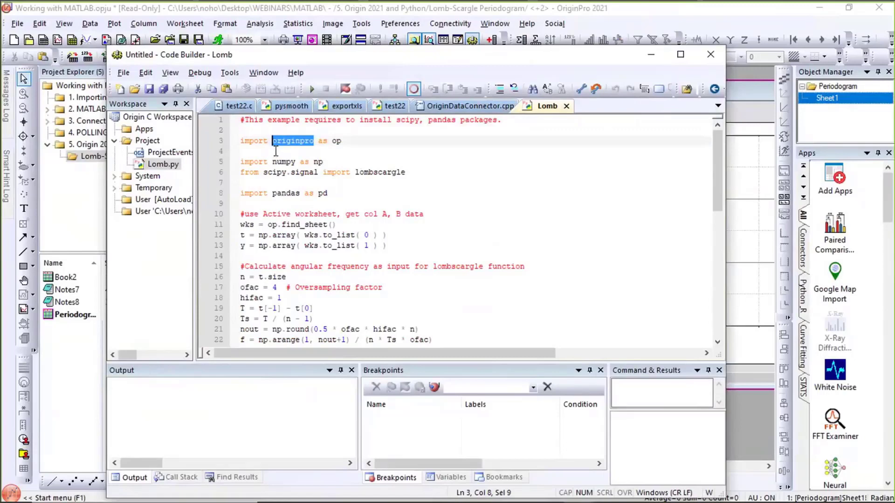
left_click(276, 152)
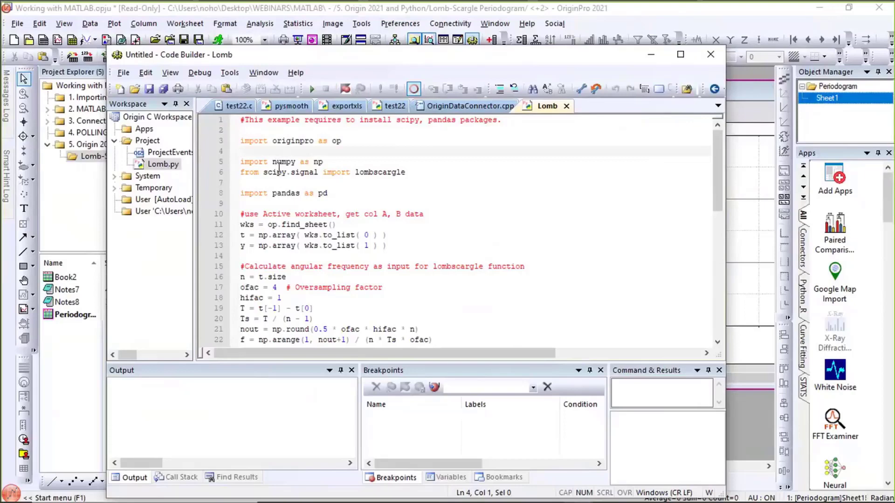
left_click(277, 173)
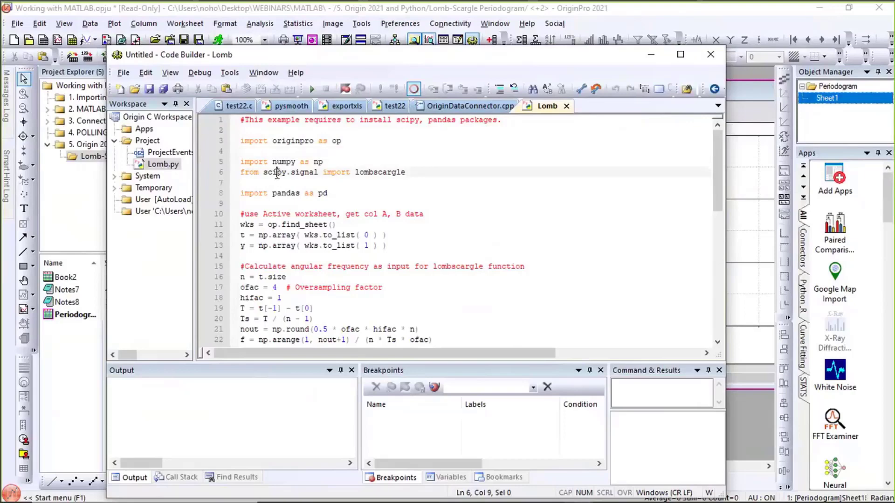
left_click(317, 174)
left_click(392, 214)
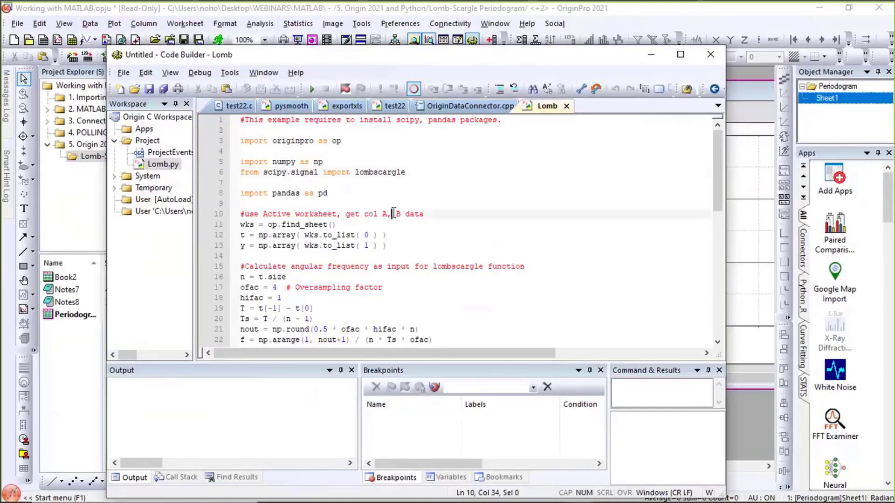
scroll(394, 213, "down", 1)
scroll(394, 213, "down", 1)
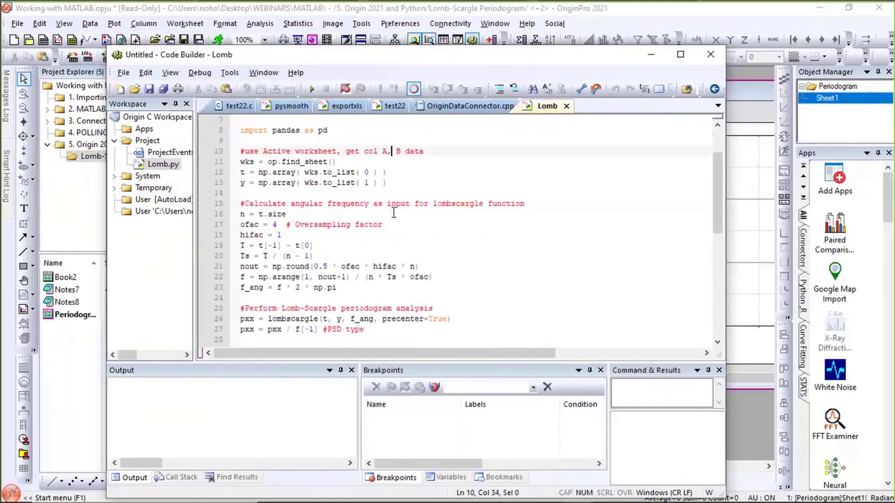
scroll(394, 213, "down", 2)
scroll(394, 213, "down", 2)
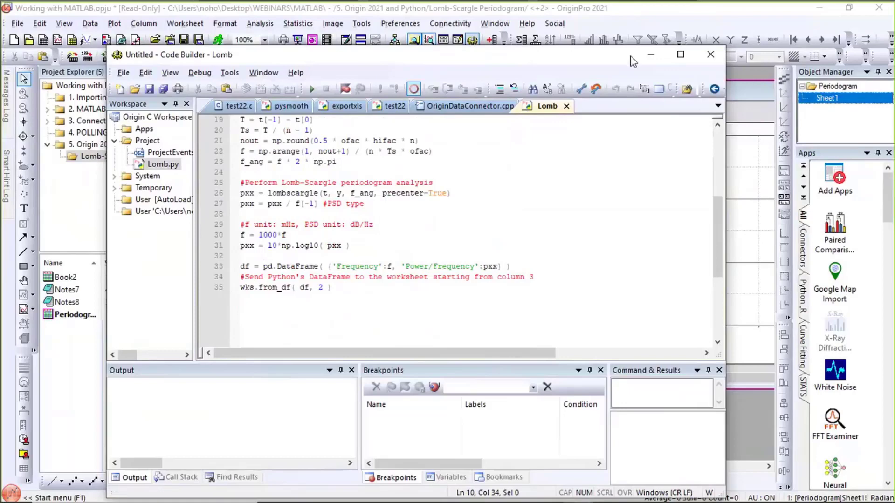
left_click(720, 61)
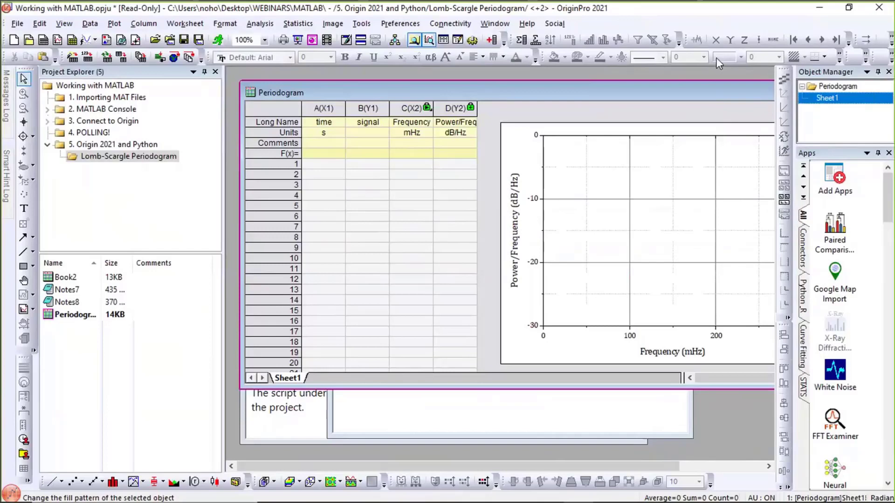
Step: Bring the Notes8 procedure to the front and switch to MATLAB
left_click(366, 422)
mouse_move(607, 499)
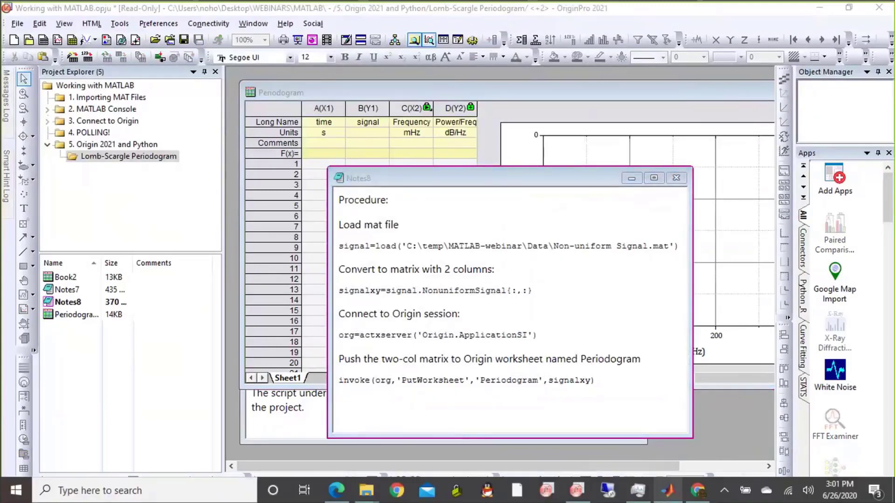
left_click(668, 491)
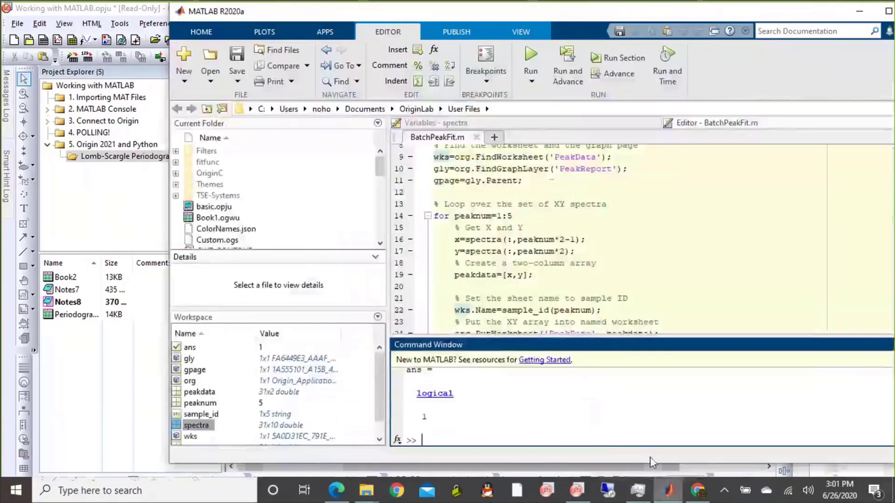
Step: Load the Non-uniform Signal file from the MATLAB-webinar Data folder and open the NonuniformSignal table for viewing
left_click(208, 56)
left_click(209, 56)
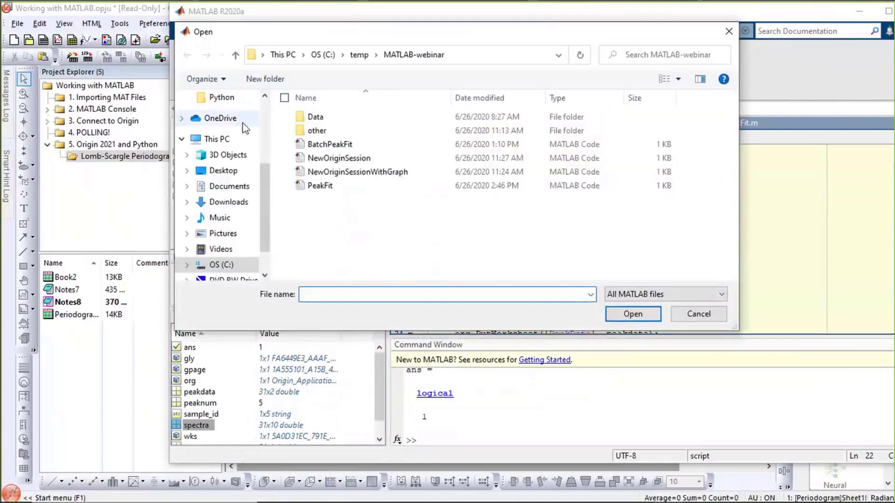
double_click(356, 117)
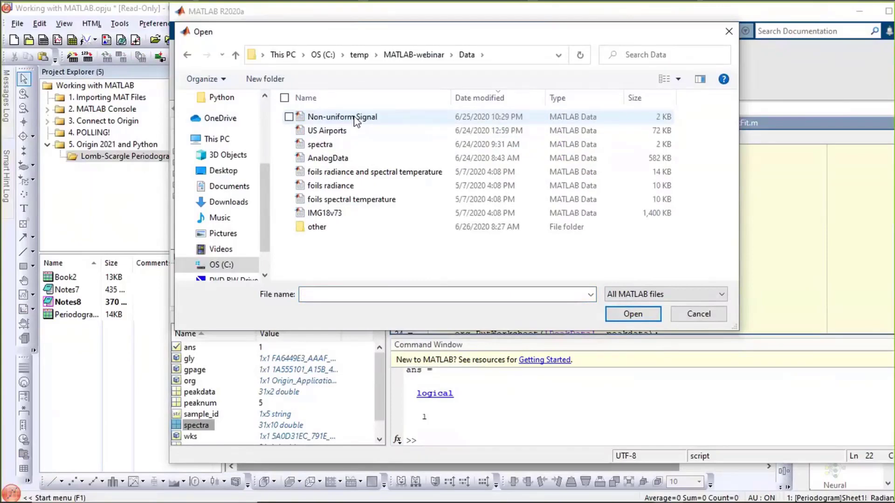
double_click(356, 118)
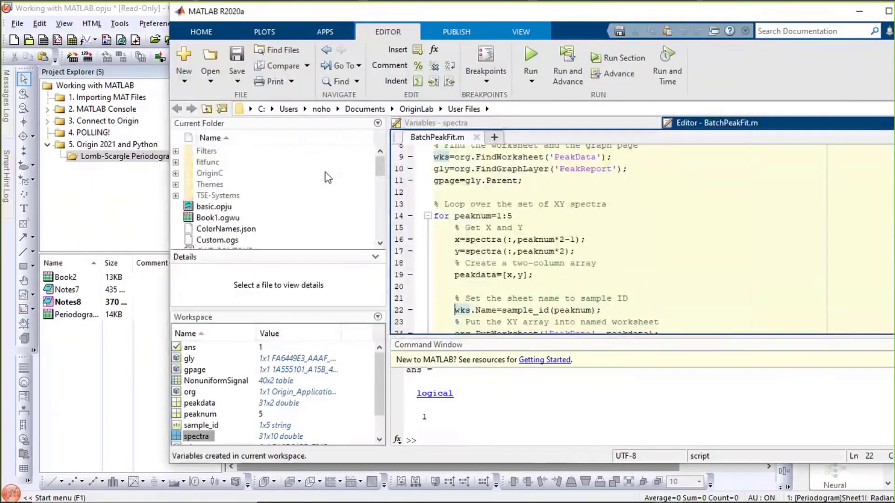
left_click(220, 383)
double_click(220, 382)
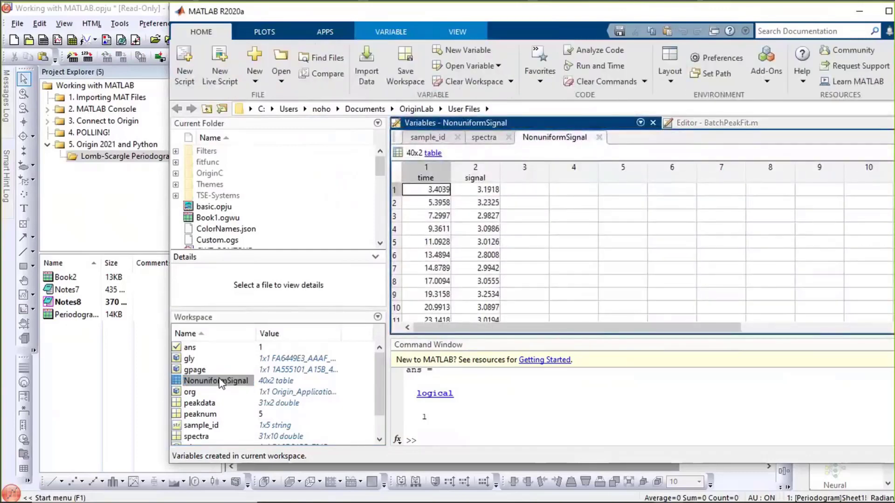
Step: Examine the spacing of the time values in the first five rows of the NonuniformSignal table
left_click(446, 199)
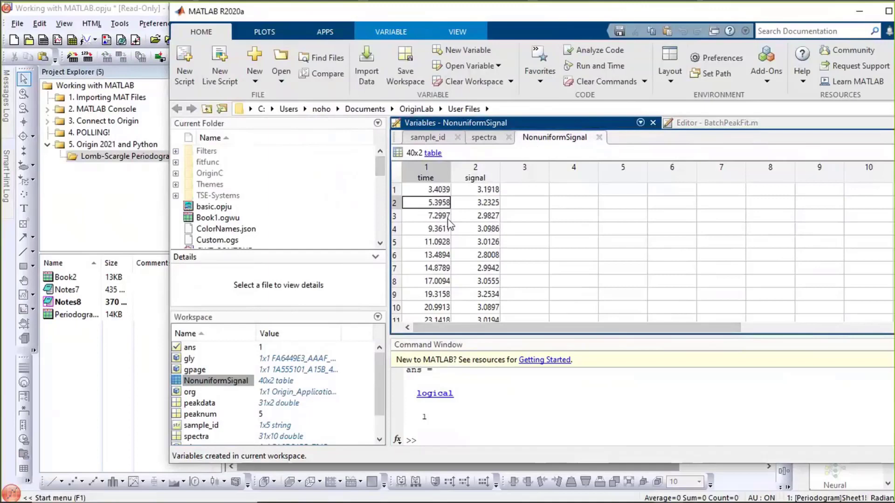
left_click(444, 219)
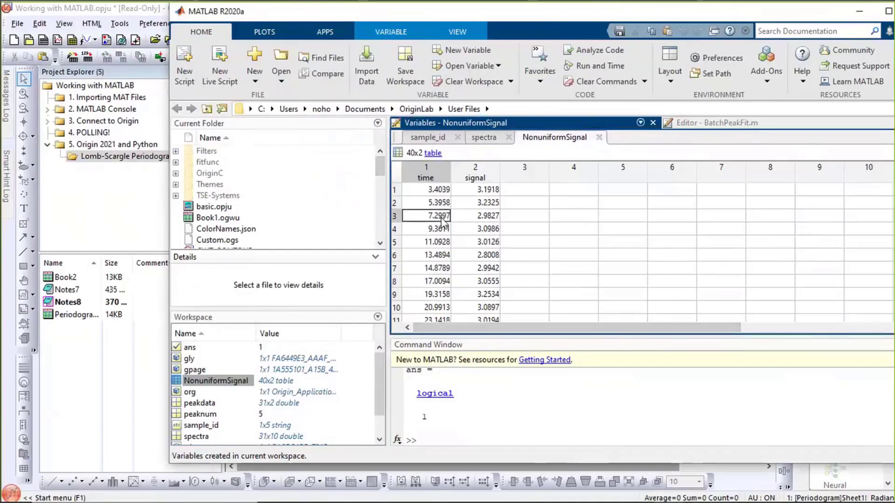
left_click(443, 230)
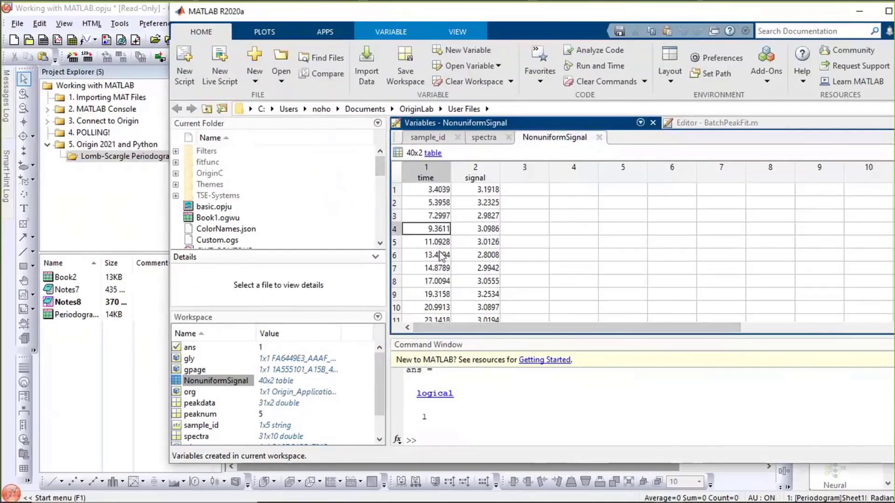
key("Down")
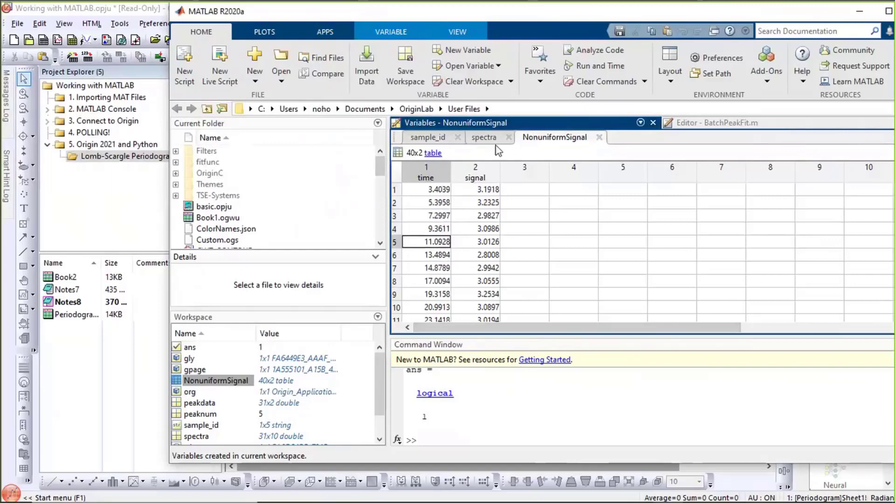
Step: Arrange Origin's Notes8 procedure window and the MATLAB window side by side so that both are visible
left_click(104, 377)
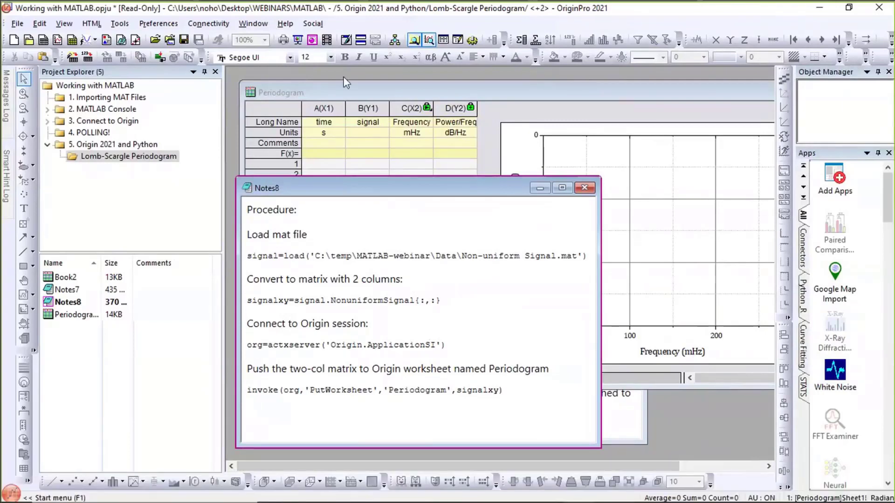
left_click_drag(365, 187, 356, 89)
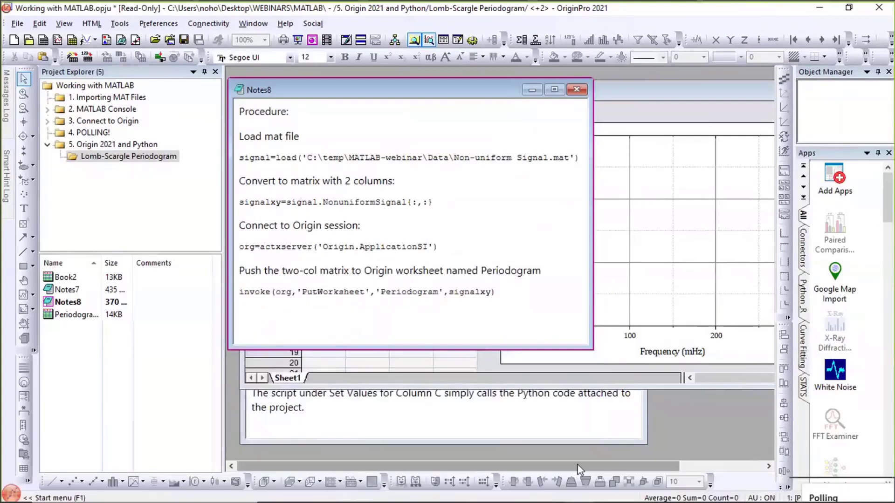
left_click(578, 492)
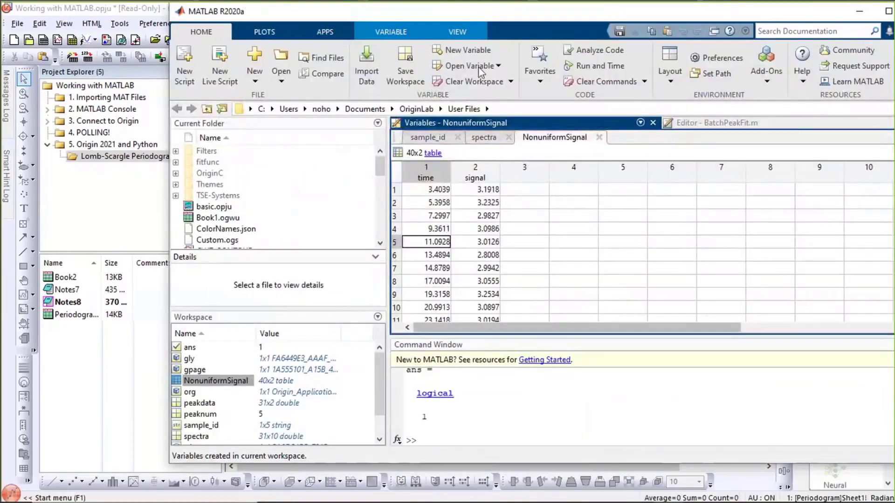
left_click_drag(462, 11, 663, 40)
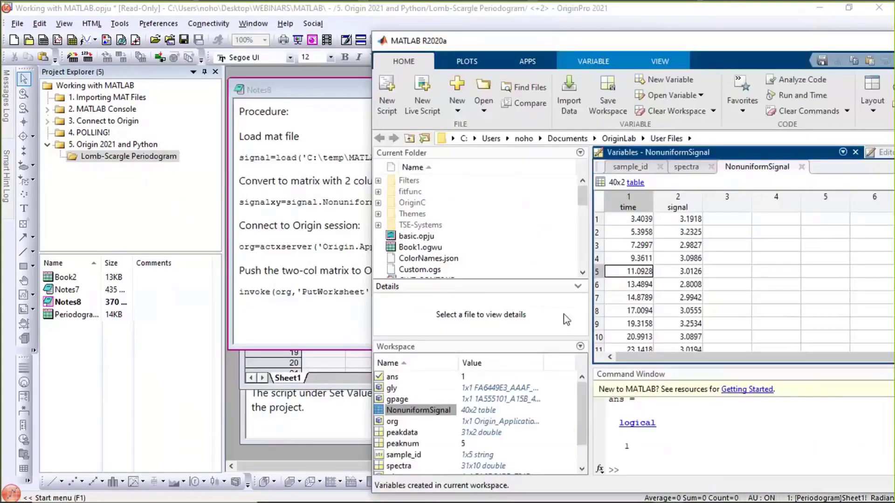
Step: Clear all variables from the MATLAB workspace and confirm their deletion
left_click(580, 346)
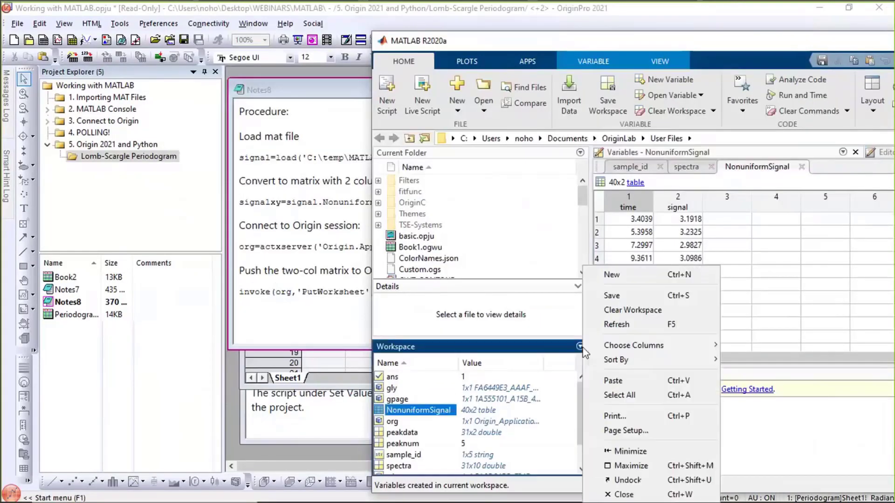
left_click(653, 311)
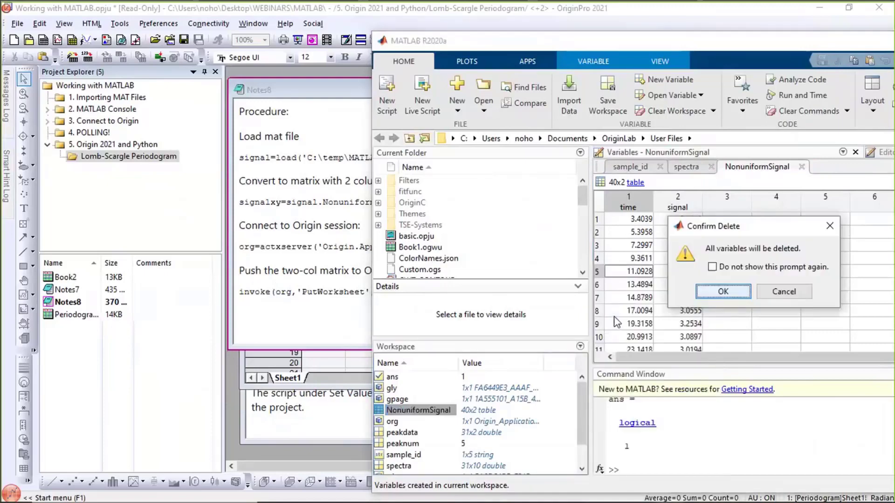
left_click(705, 294)
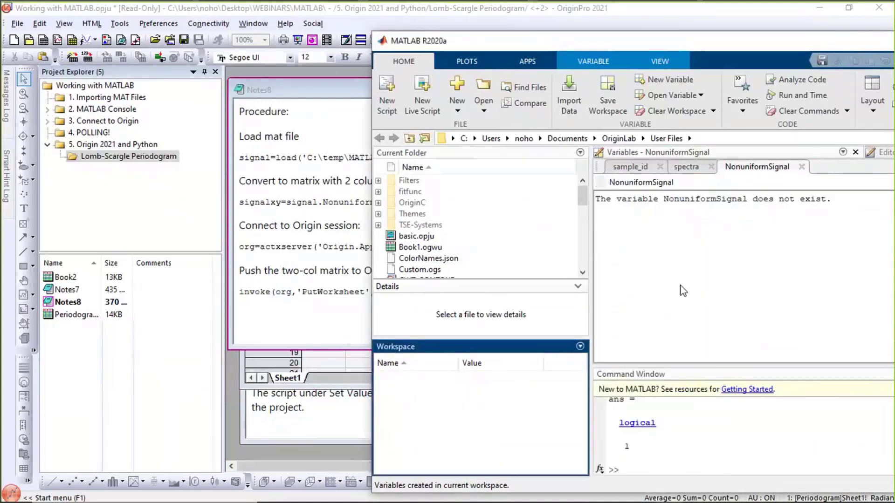
Step: Copy the load command from Notes8 and run signal=load('C:\temp\MATLAB-webinar\Data\Non-uniform Signal.mat') in MATLAB
left_click(322, 153)
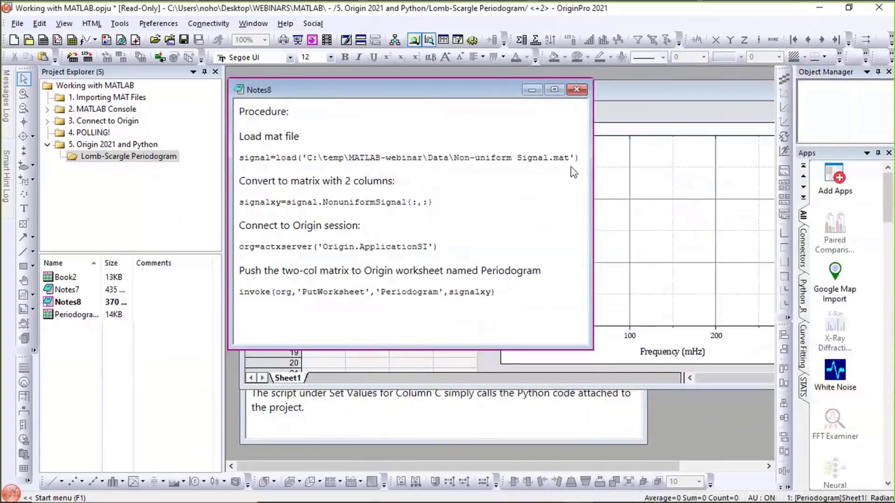
left_click_drag(580, 158, 259, 165)
mouse_move(514, 502)
left_click(676, 498)
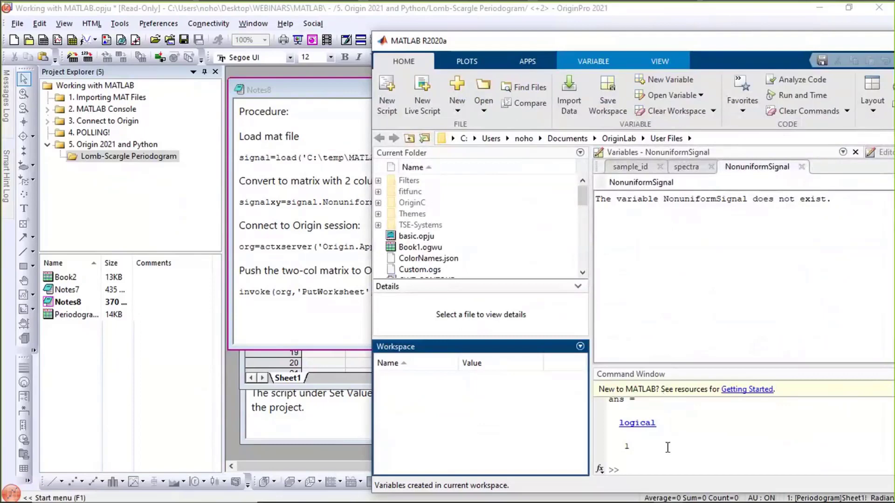
left_click(667, 448)
key("ctrl+v")
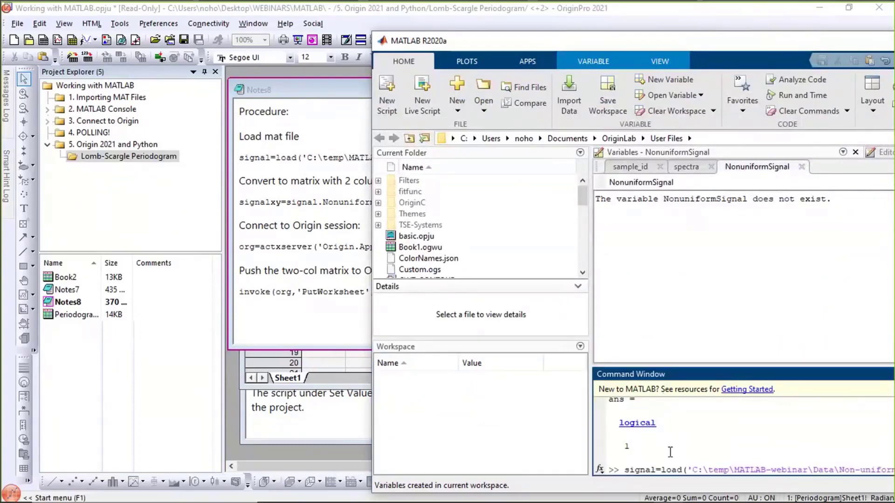
key("Return")
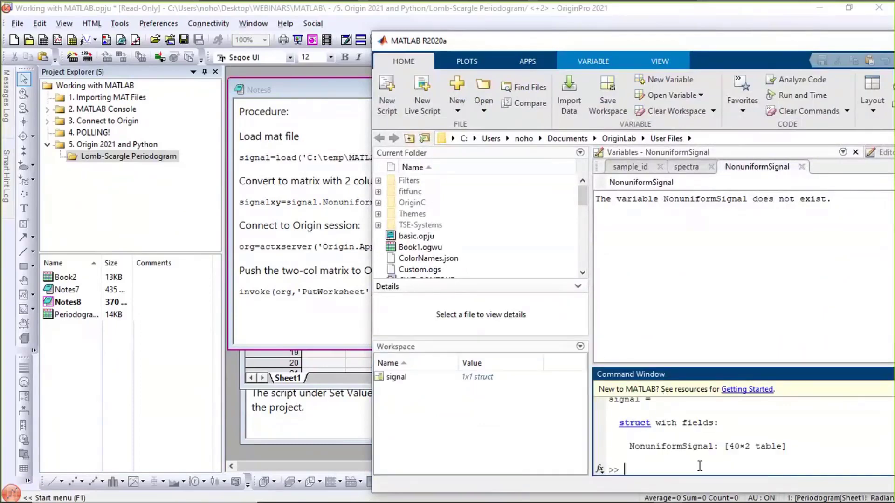
Step: Copy the matrix conversion line from Notes8 and run signalxy=signal.NonuniformSignal{:,:} in MATLAB
left_click(279, 199)
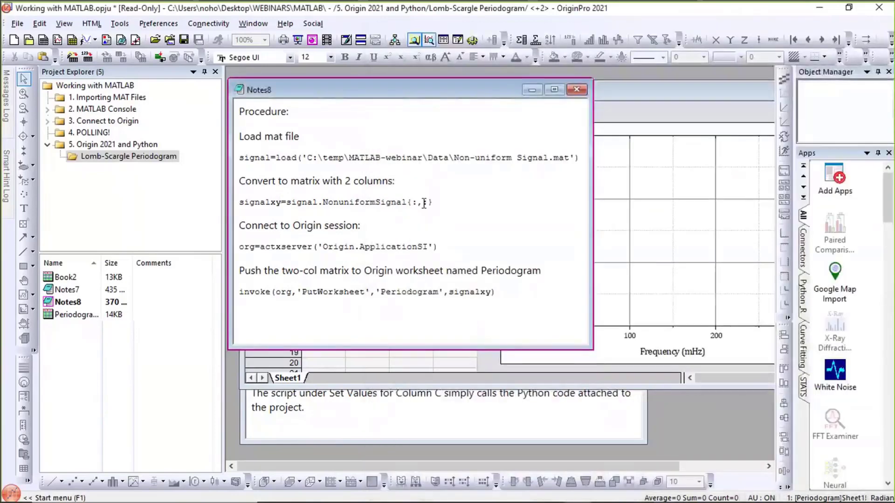
left_click_drag(311, 214, 251, 213)
key("ctrl+c")
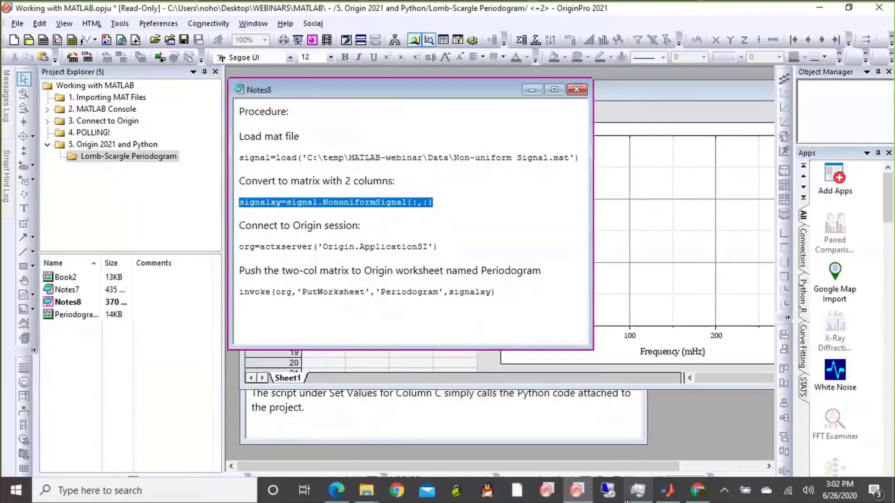
left_click(670, 487)
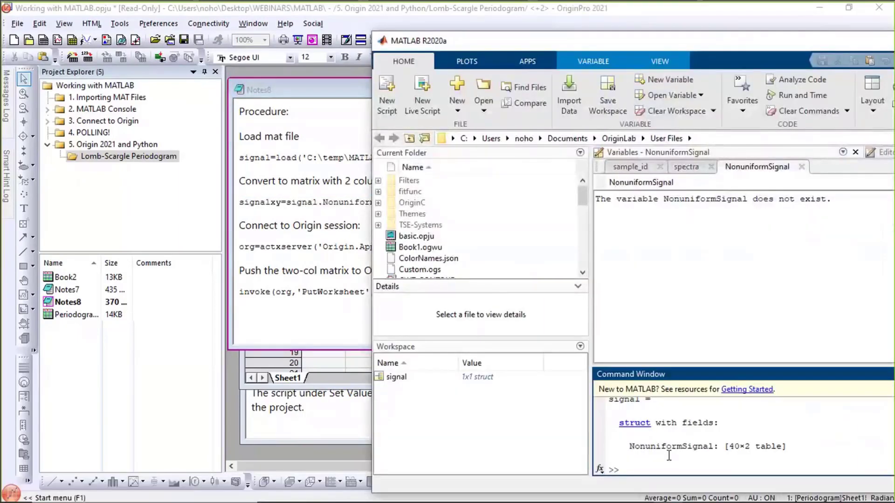
key("ctrl+v")
key("Return")
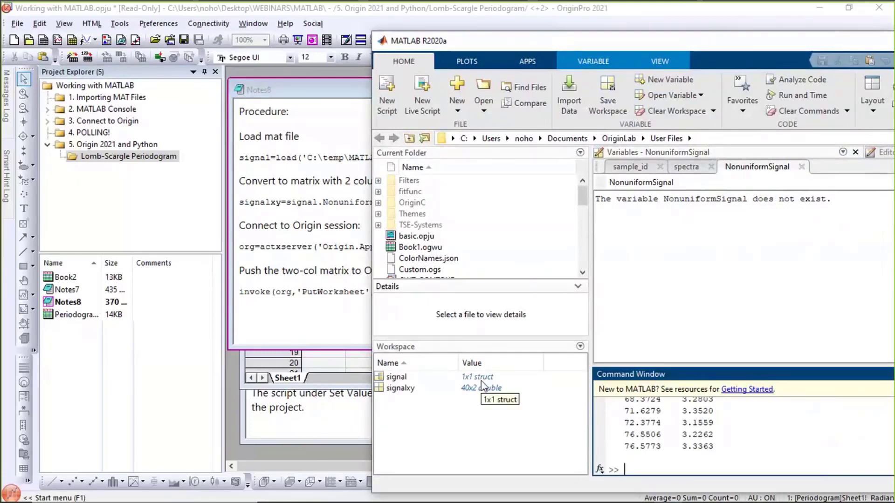
Step: Connect MATLAB to the Origin session by copying org=actxserver('Origin.ApplicationSI') from Notes8 and running it
left_click(325, 247)
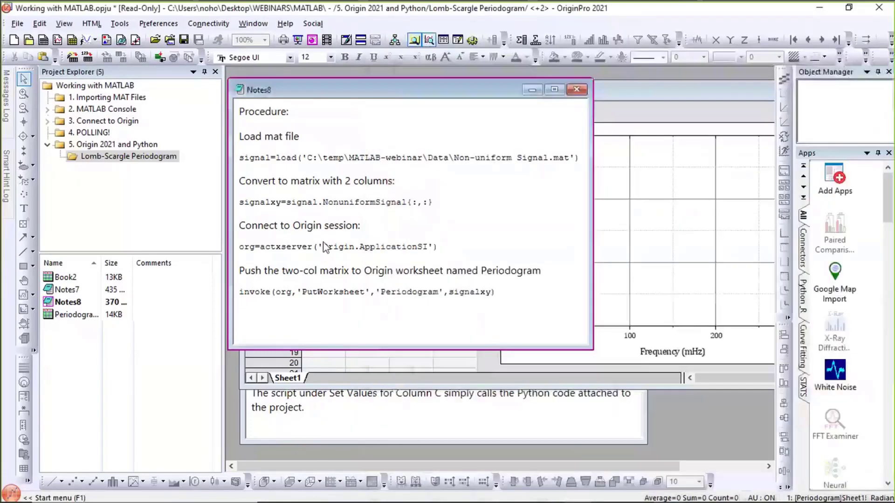
triple_click(383, 254)
key("ctrl+c")
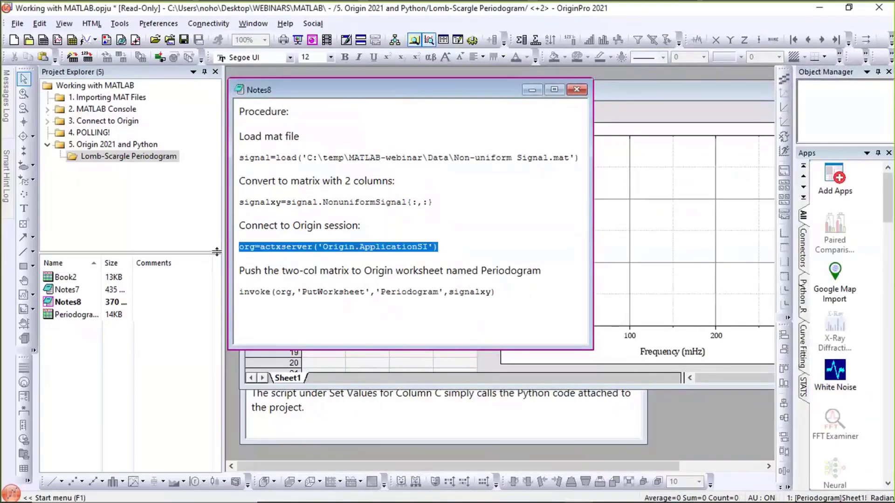
mouse_move(217, 502)
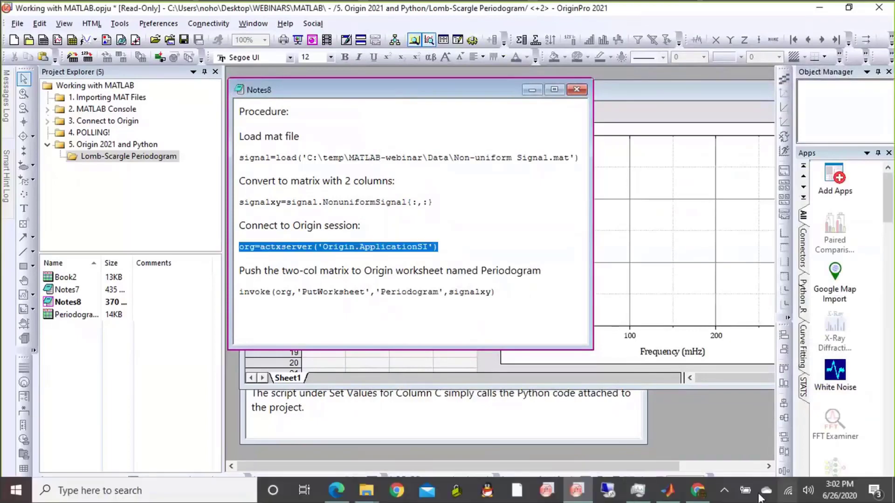
left_click(668, 490)
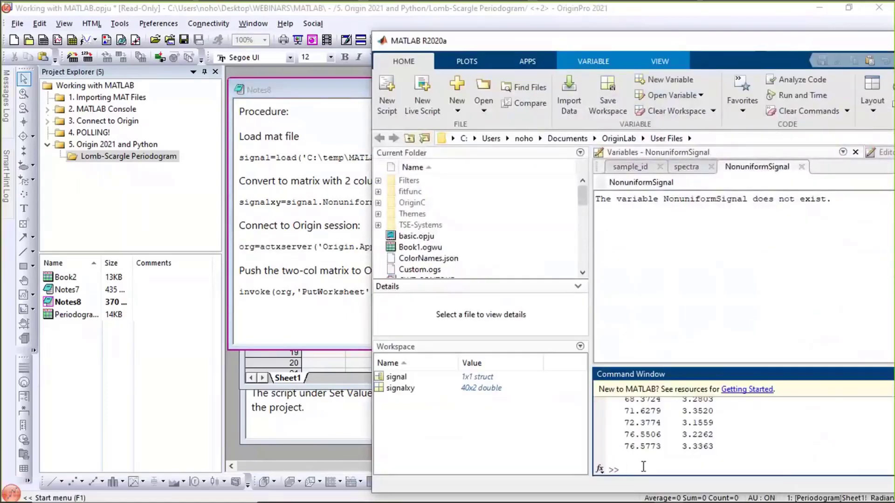
key("ctrl+v")
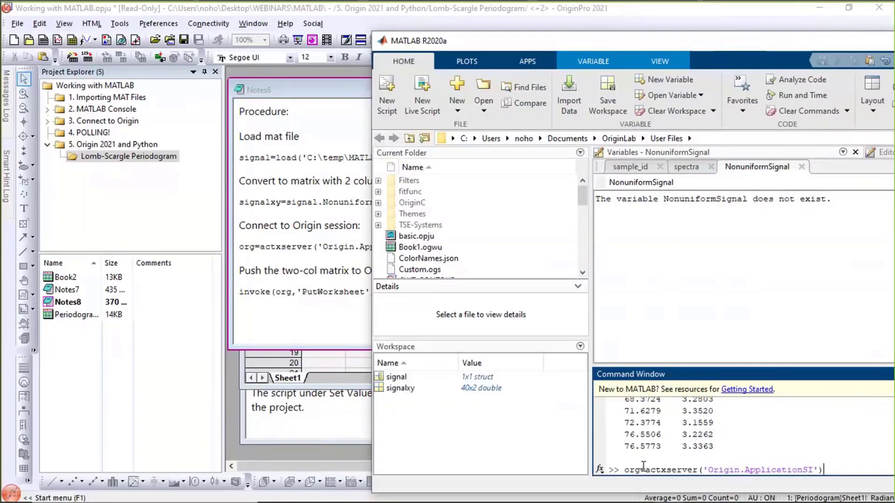
key("Return")
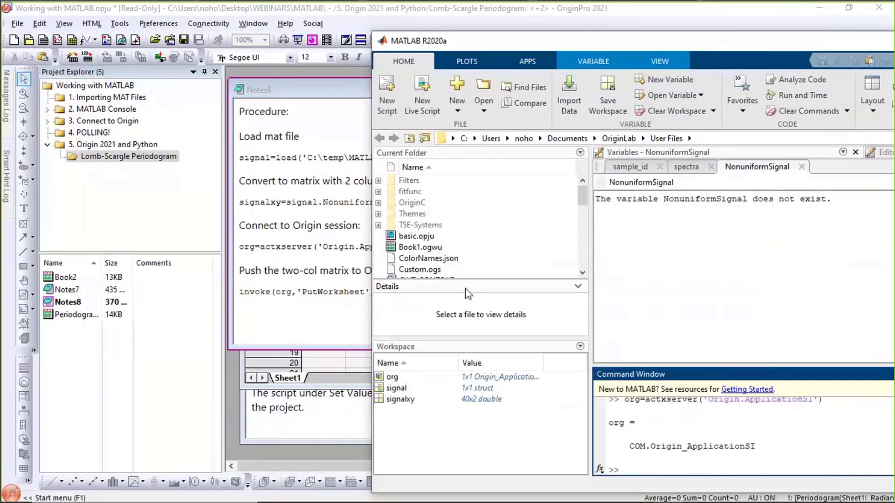
Step: Send the matrix to Origin's Periodogram worksheet by copying invoke(org,'PutWorksheet','Periodogram',signalxy) from Notes8 and running it in MATLAB
left_click(317, 251)
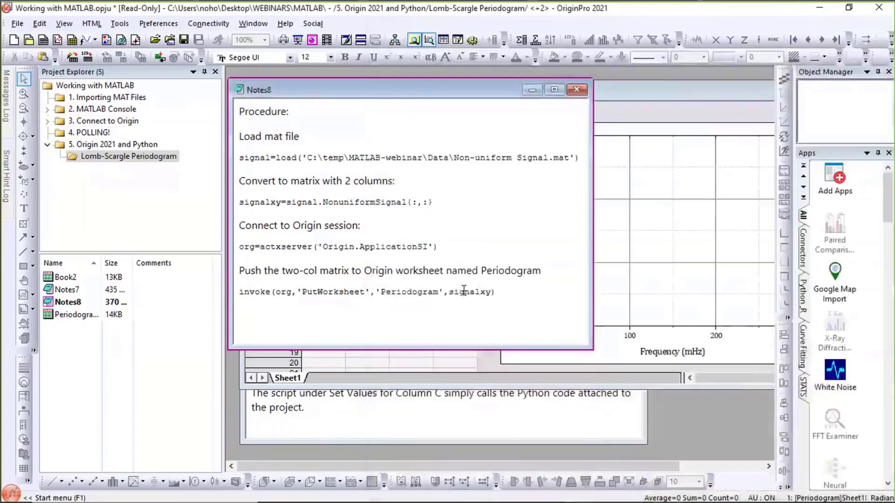
left_click_drag(496, 293, 228, 303)
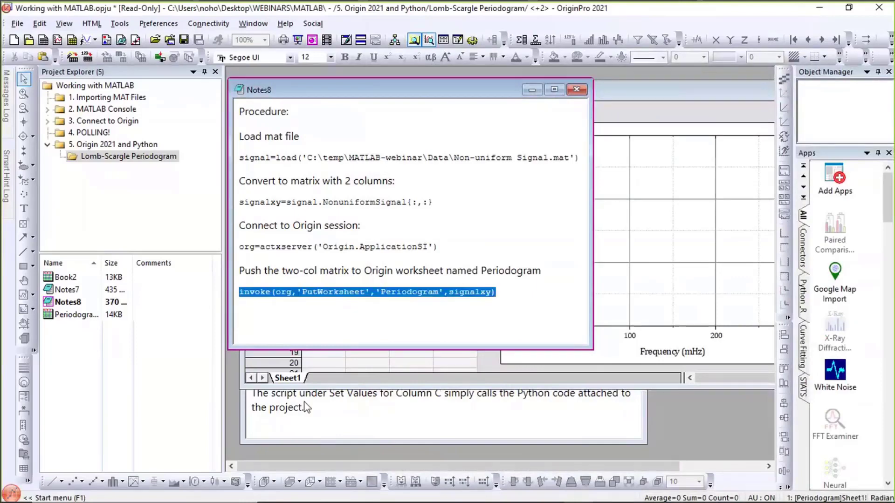
left_click(333, 359)
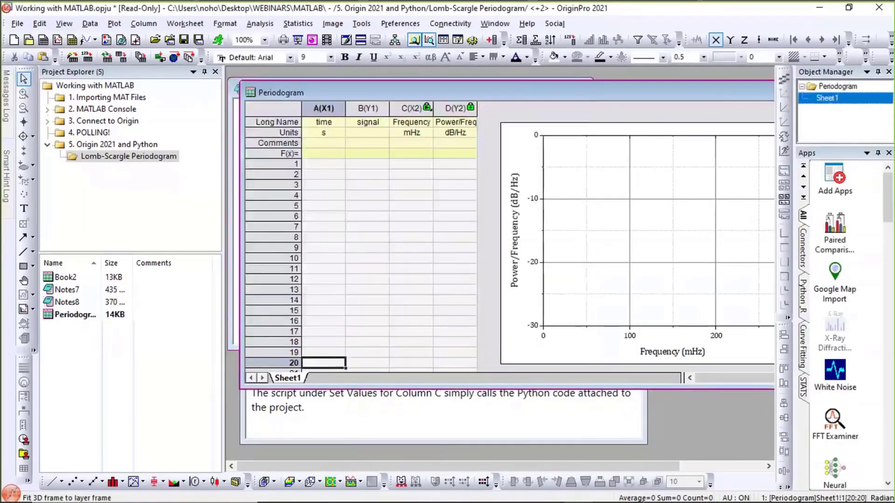
mouse_move(667, 490)
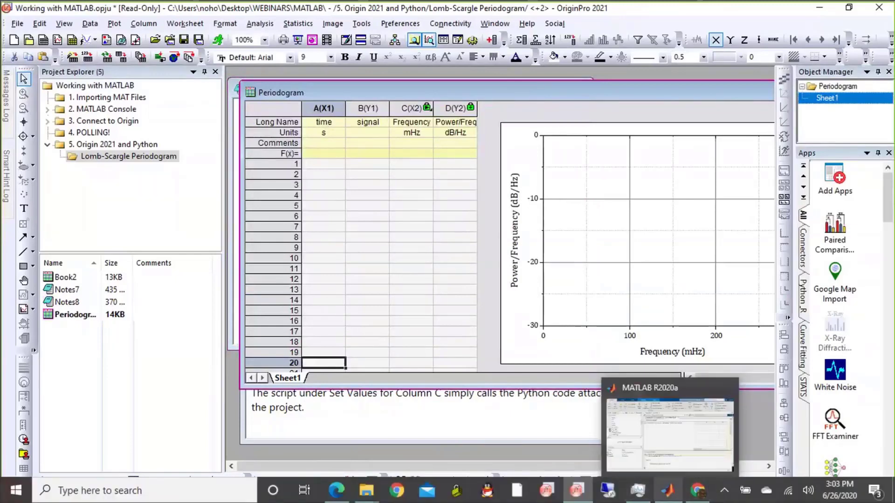
left_click(668, 477)
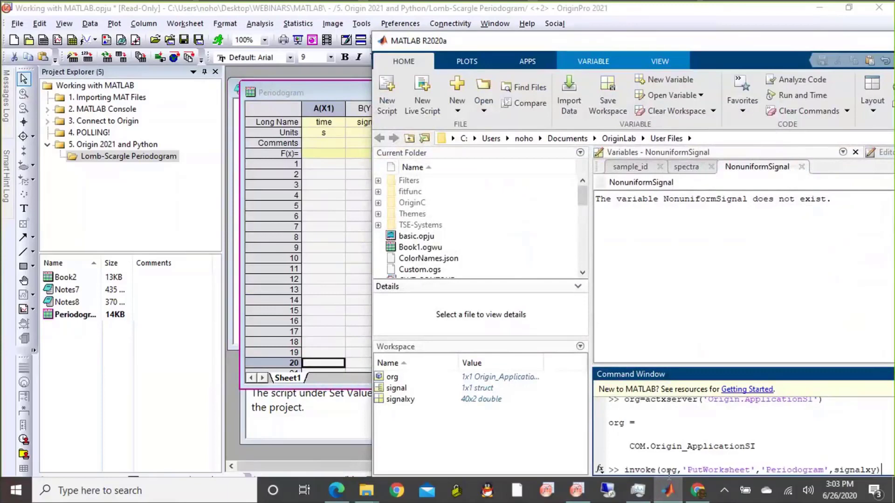
key("Return")
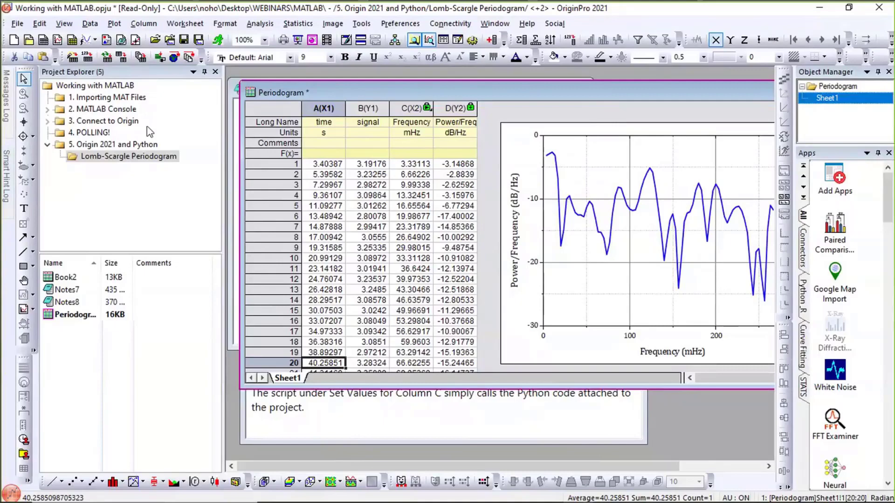
Step: Start a new project without saving the current one, and open the sample project Bayesian Linear Regression from Origin2021\Samples\Python
left_click(18, 41)
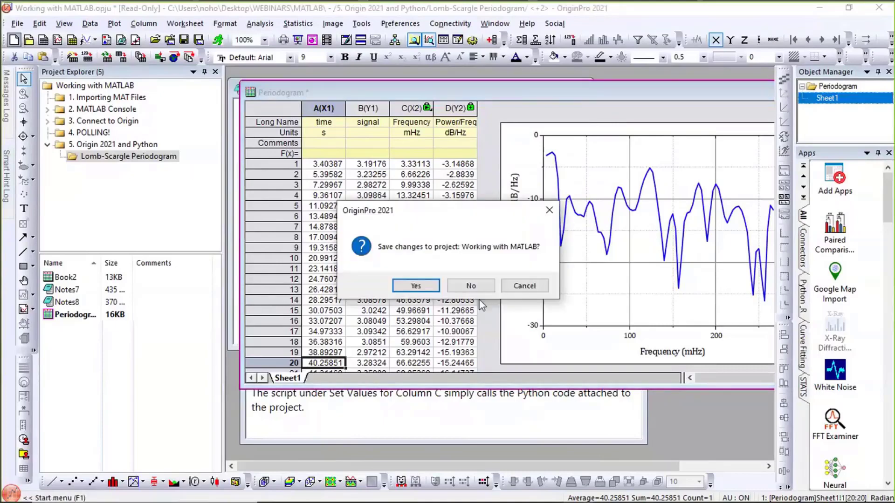
left_click(477, 288)
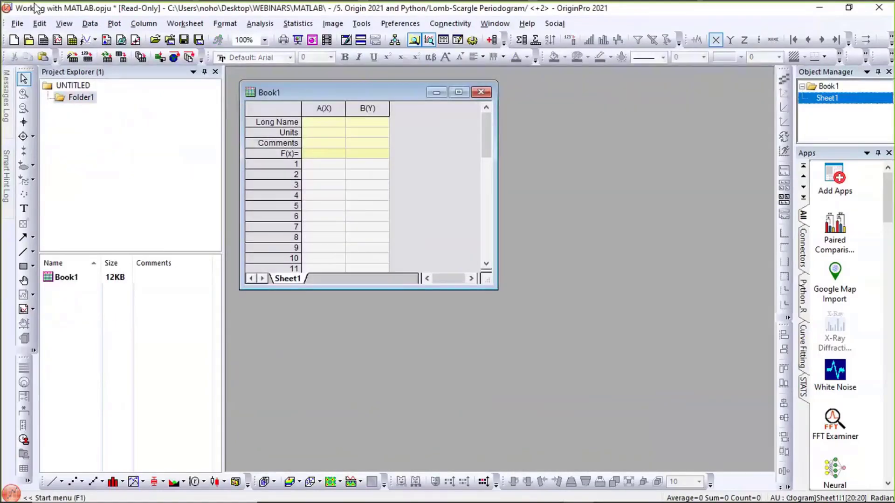
left_click(19, 23)
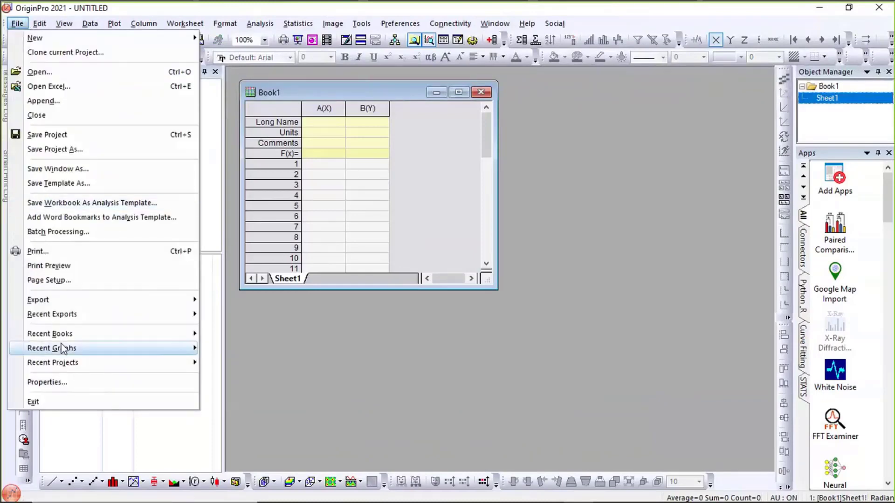
left_click(36, 73)
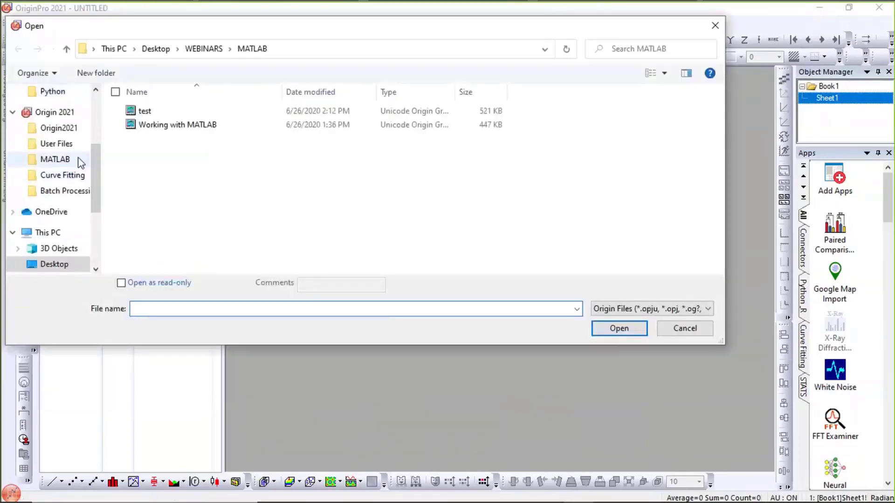
left_click(68, 131)
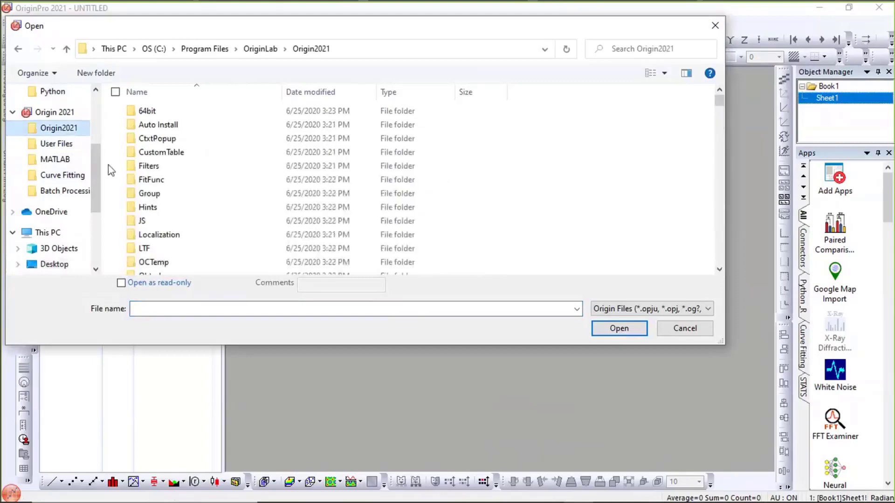
scroll(153, 177, "down", 1)
scroll(160, 186, "down", 1)
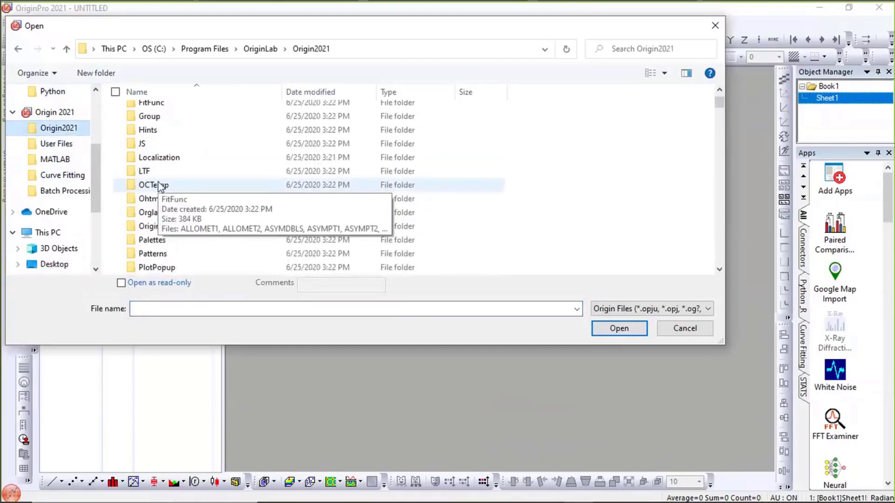
scroll(173, 212, "down", 2)
double_click(173, 214)
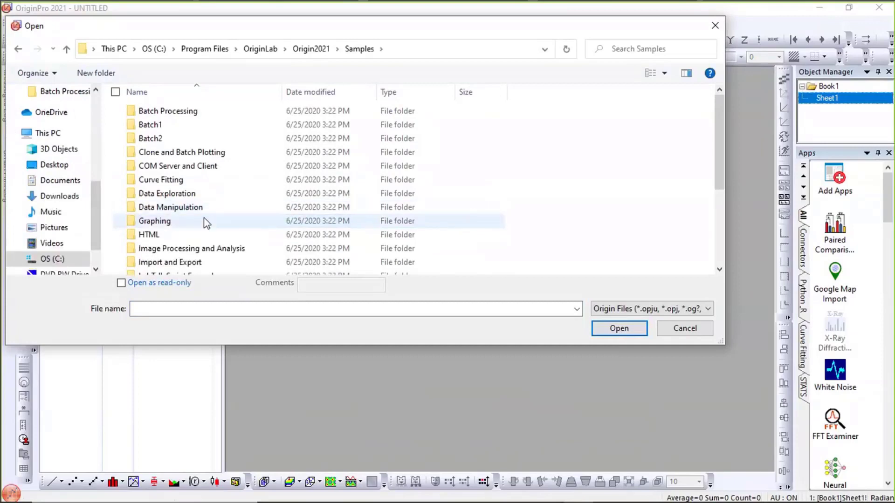
scroll(186, 235, "down", 2)
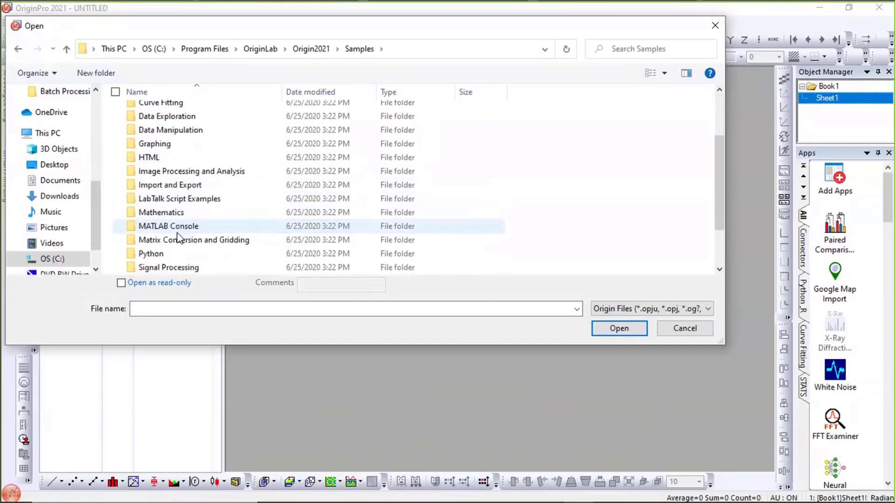
double_click(167, 259)
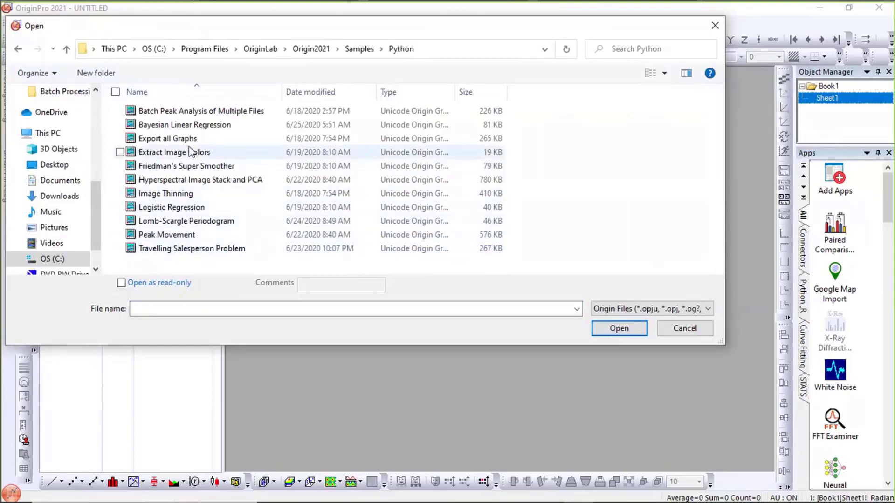
double_click(186, 128)
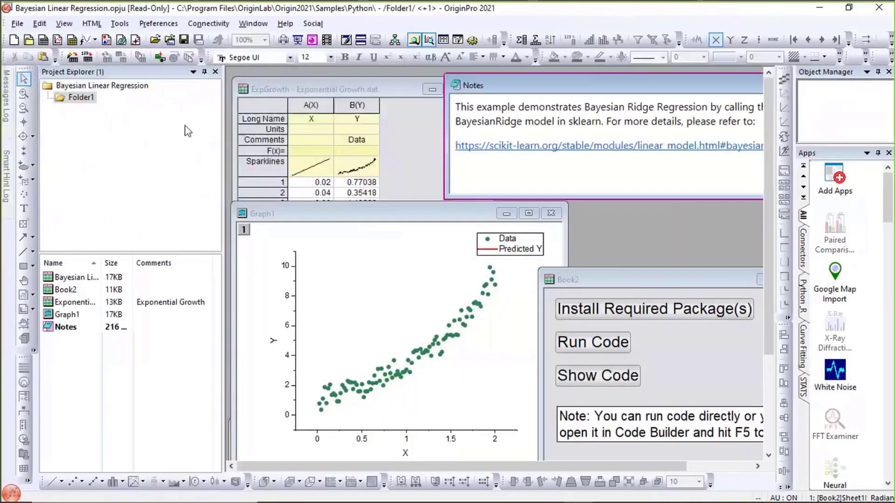
Step: Install the sklearn Python package required by the Bayesian Linear Regression project from its Book2 workbook
left_click(625, 292)
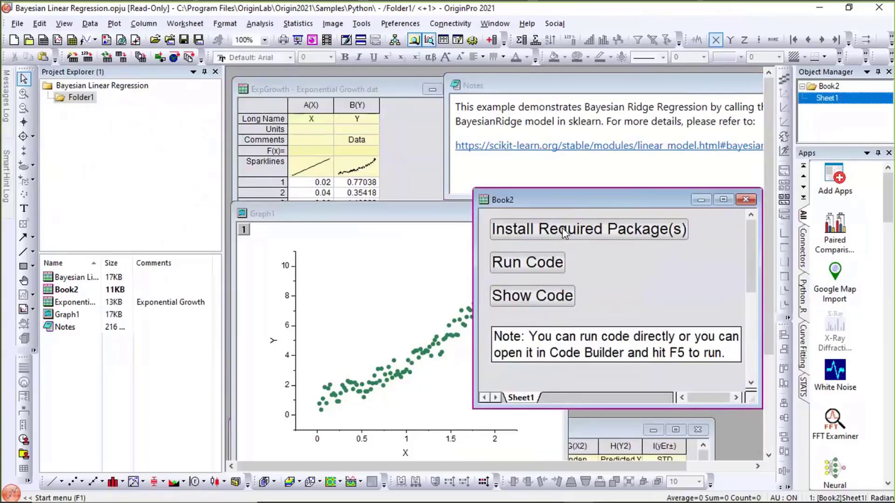
left_click(562, 228)
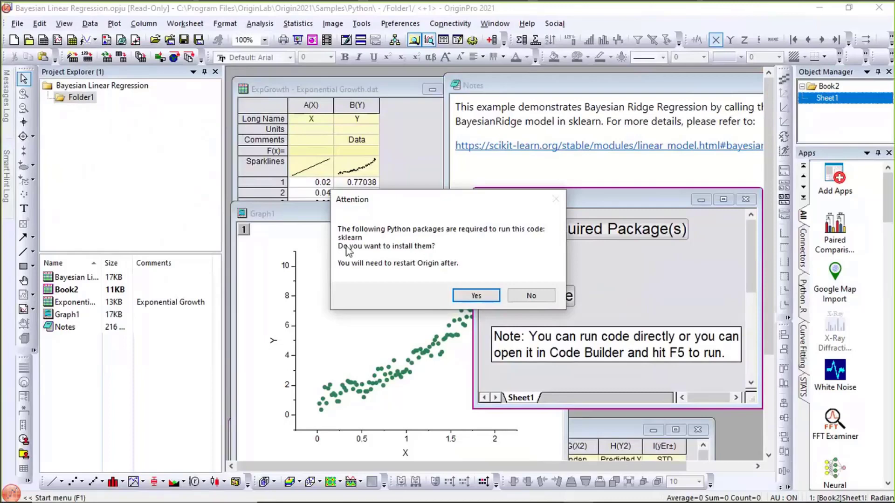
left_click(474, 300)
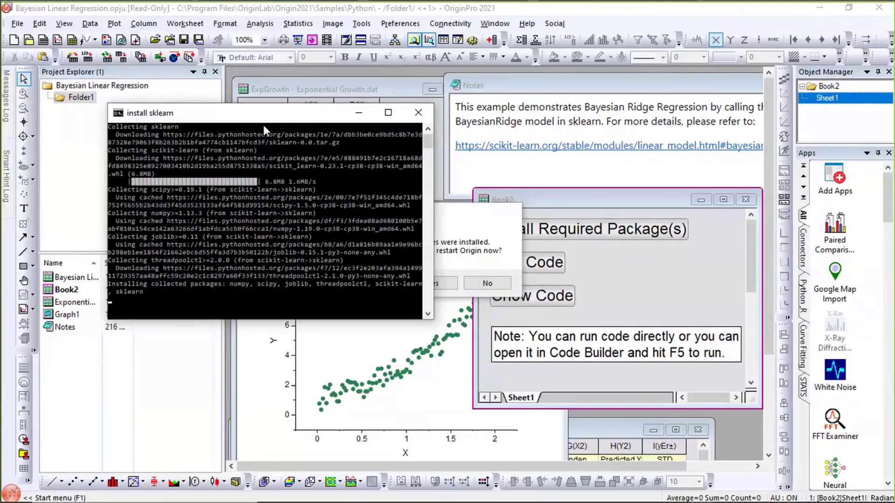
left_click_drag(264, 115, 259, 171)
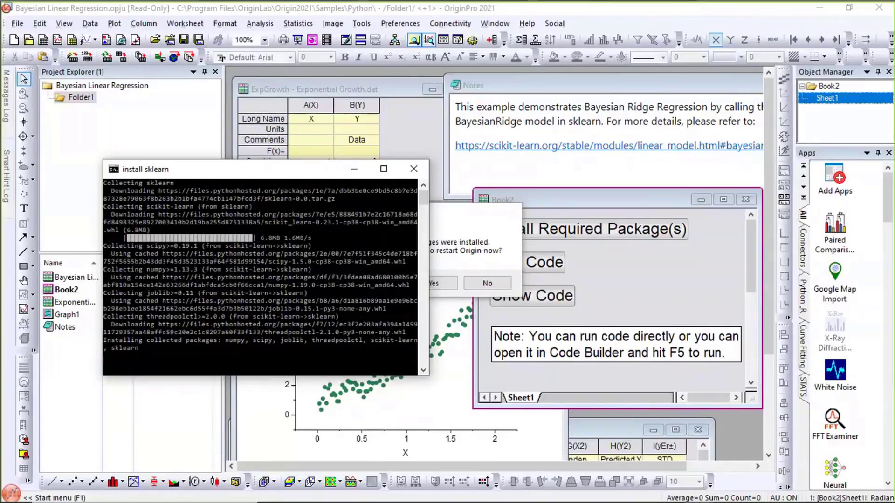
mouse_move(810, 501)
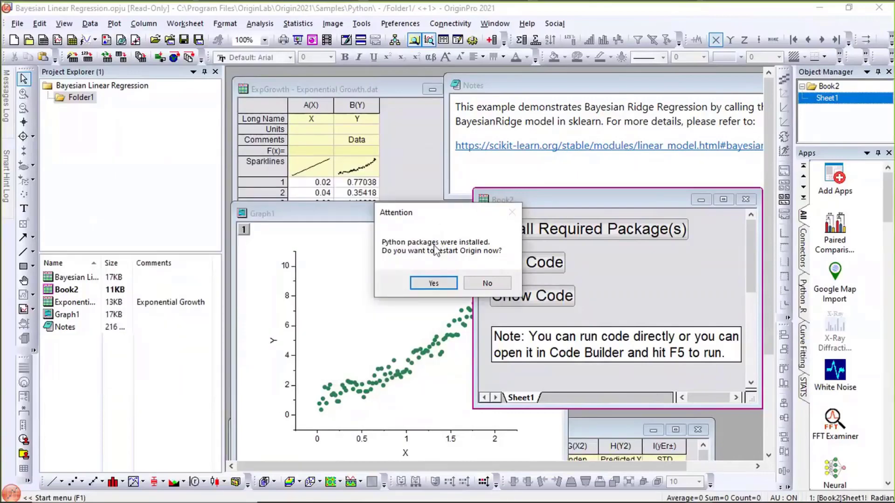
Step: Restart Origin after the package installation, switching to MATLAB to end its control of the Origin session
left_click(433, 285)
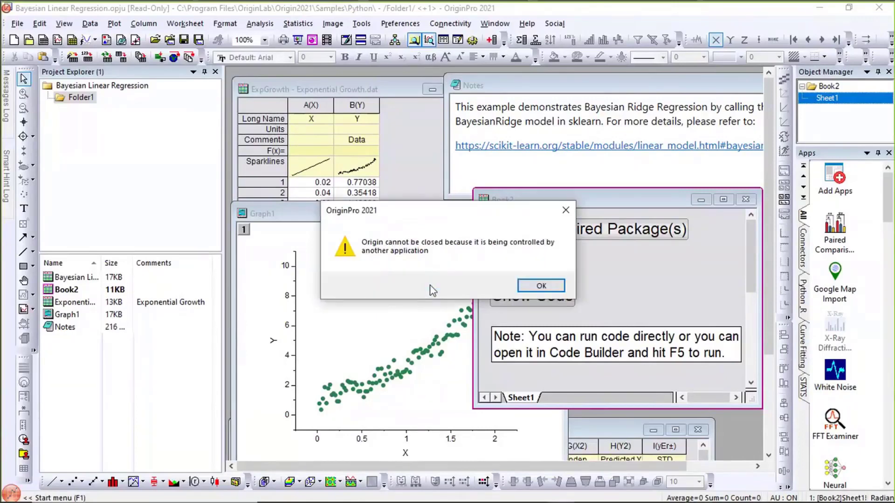
left_click(541, 286)
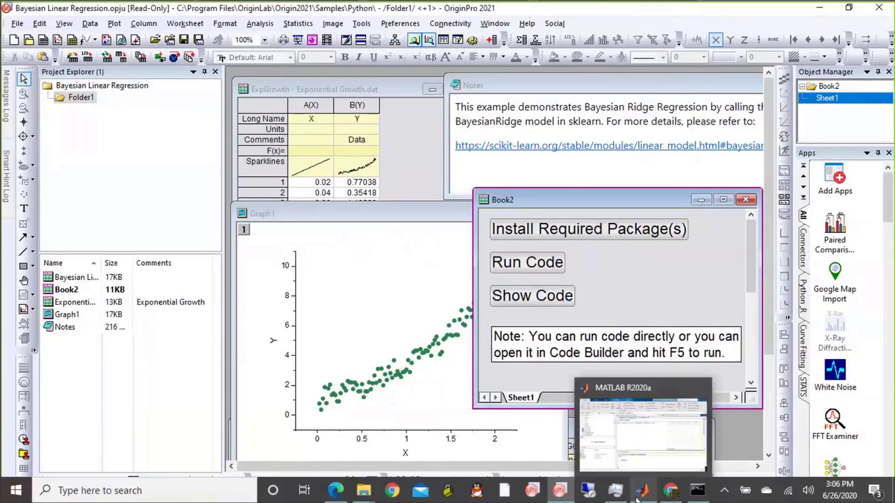
left_click(638, 499)
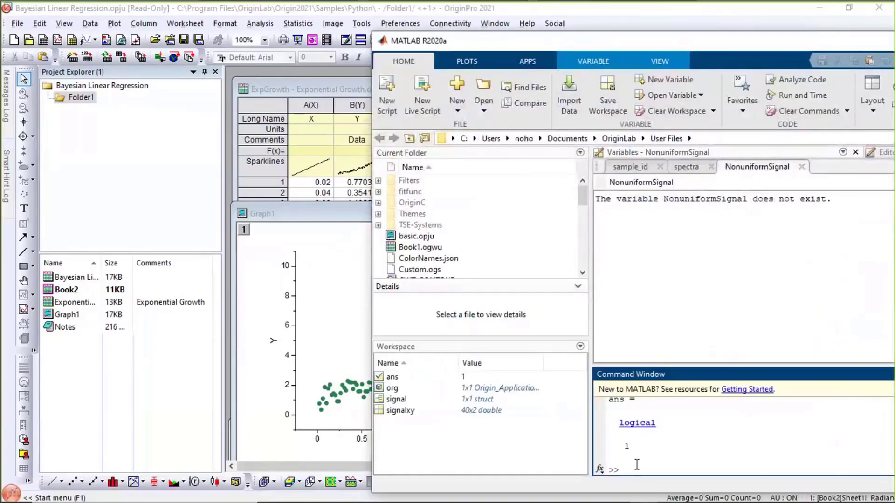
type("org.Exit")
key("Escape")
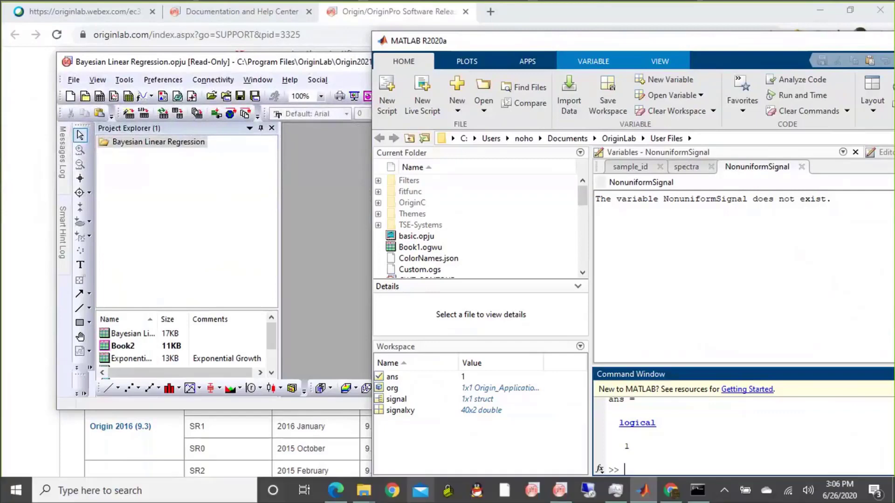
left_click(568, 494)
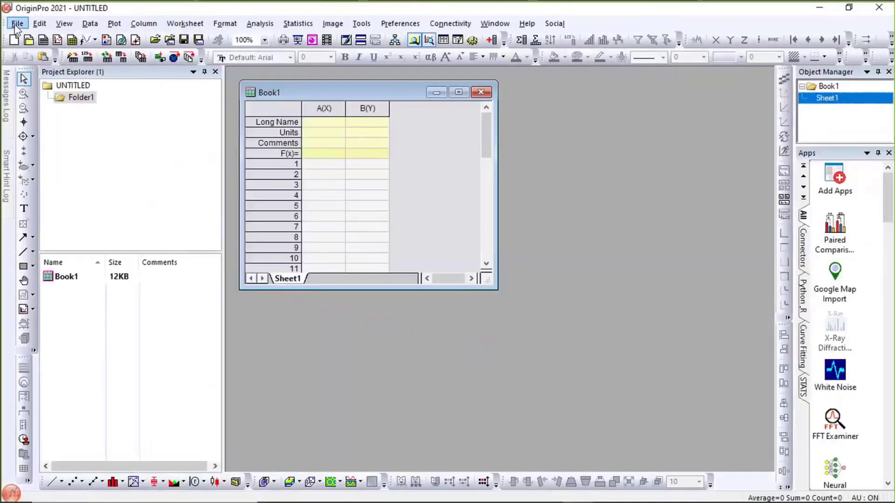
Step: Reopen the Bayesian Linear Regression project from the recent projects
left_click(17, 26)
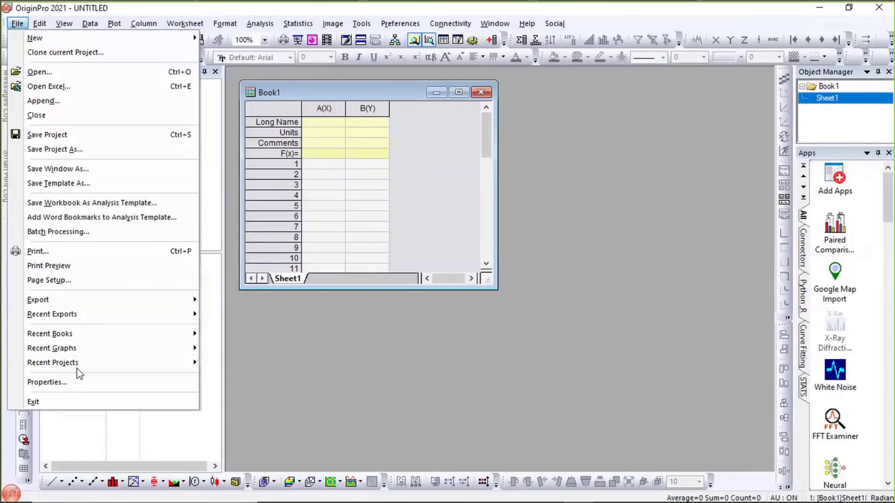
mouse_move(77, 358)
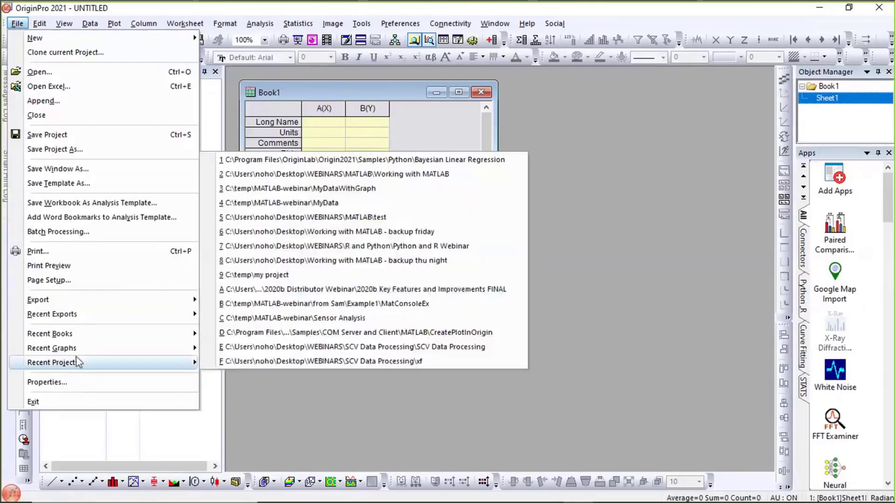
left_click(402, 160)
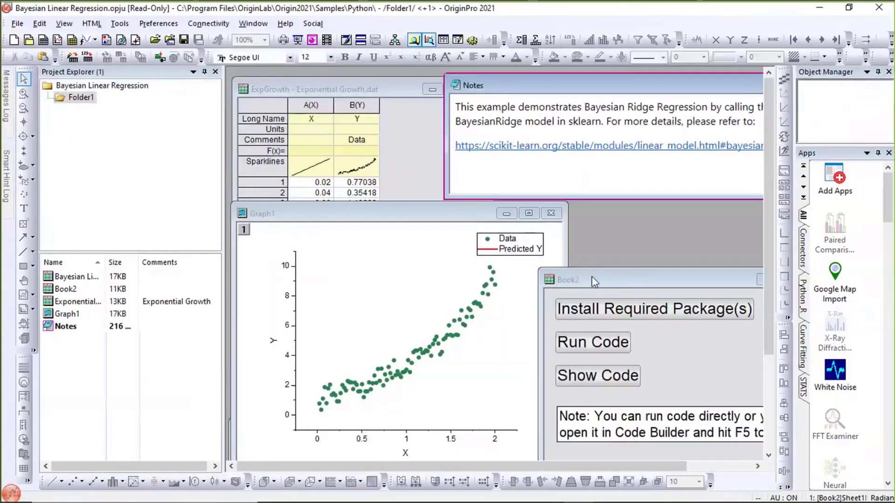
Step: Move Book2 clear of the graph, run its Bayesian regression code and show the Python source in Code Builder
left_click(591, 278)
left_click_drag(571, 145, 570, 143)
left_click(589, 243)
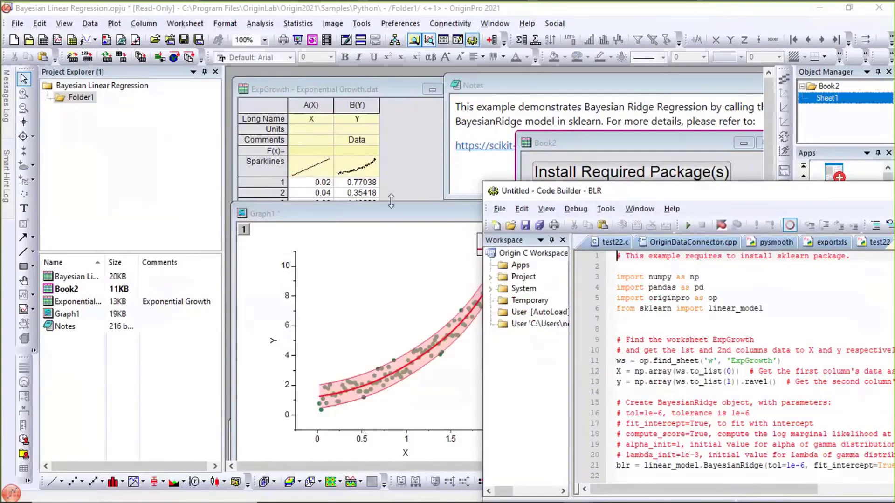
Step: Arrange Graph1 and the Bayesian Linear Regression results sheet to examine the fit, enlarging the Graph1 window
left_click(387, 227)
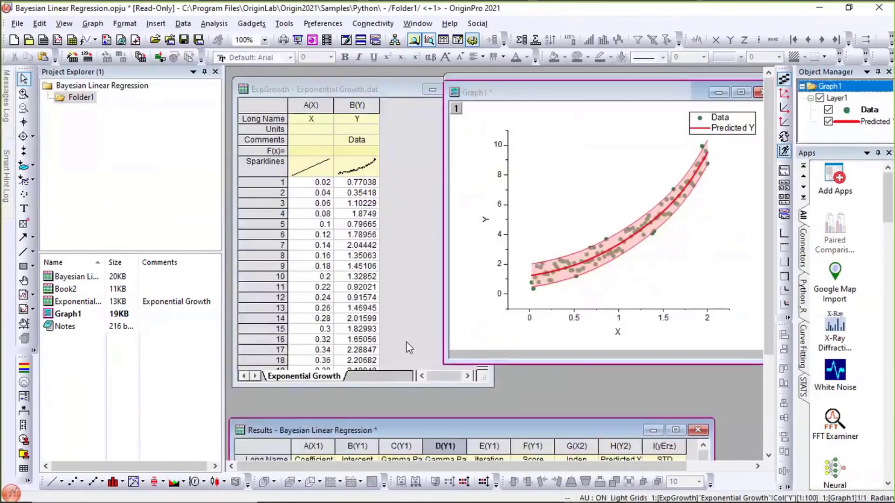
left_click(399, 443)
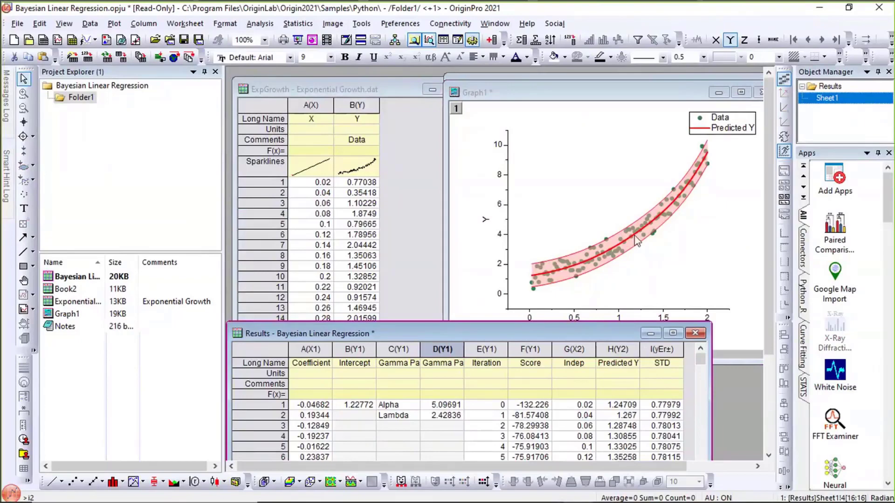
left_click(569, 104)
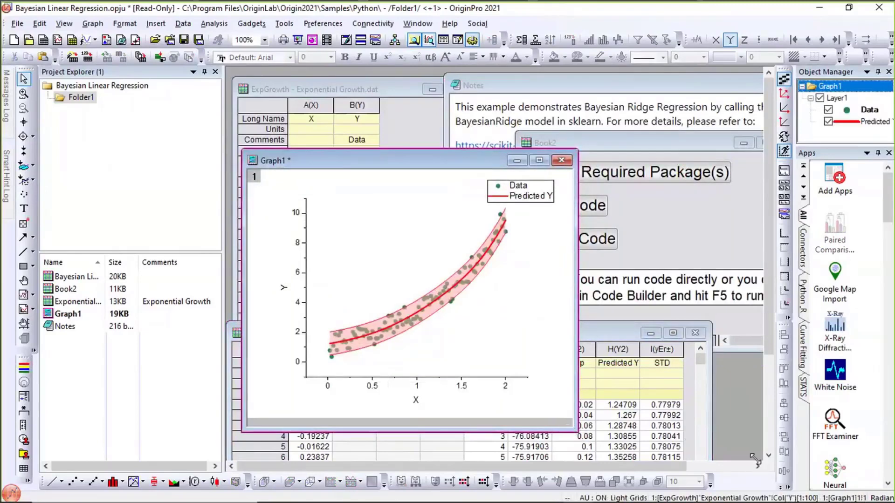
left_click_drag(659, 462, 663, 461)
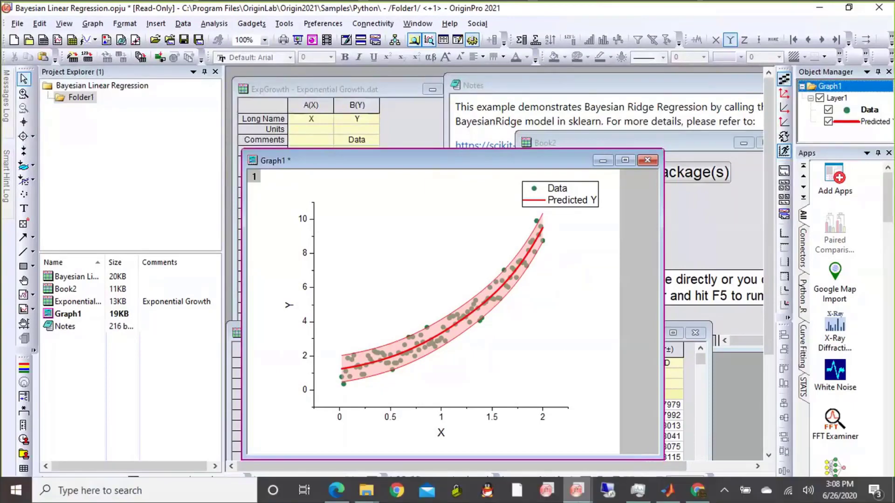
Step: Switch to Chrome and open the Training Webinars page in the support section of the OriginLab website
mouse_move(576, 491)
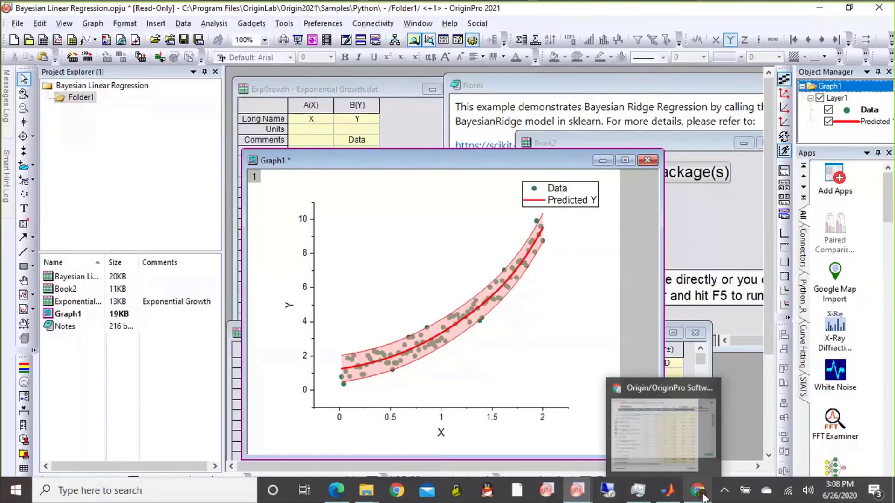
left_click(638, 490)
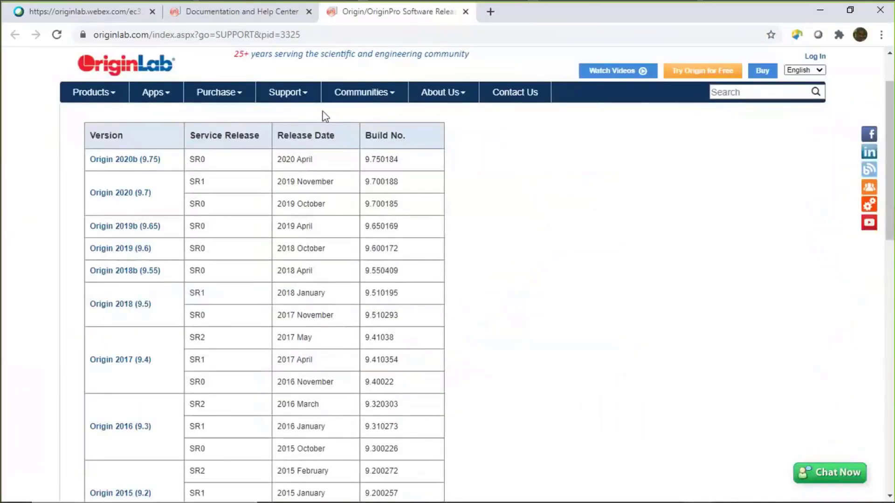
left_click(271, 96)
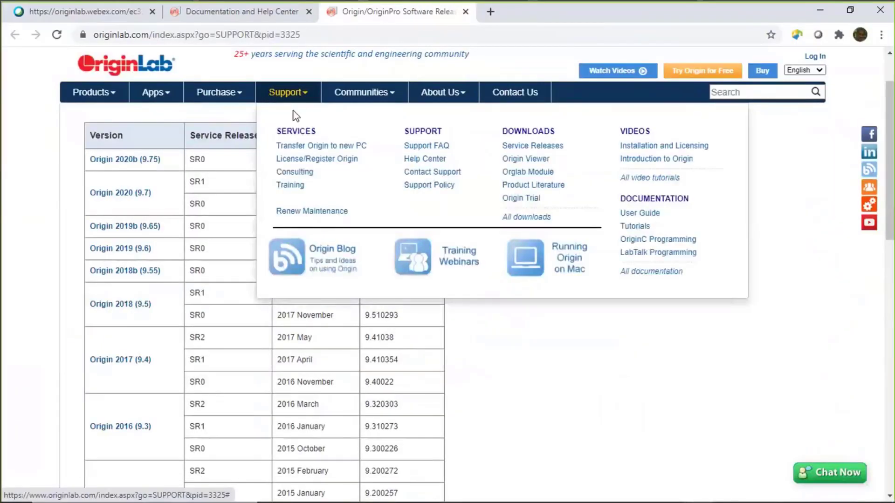
left_click(468, 265)
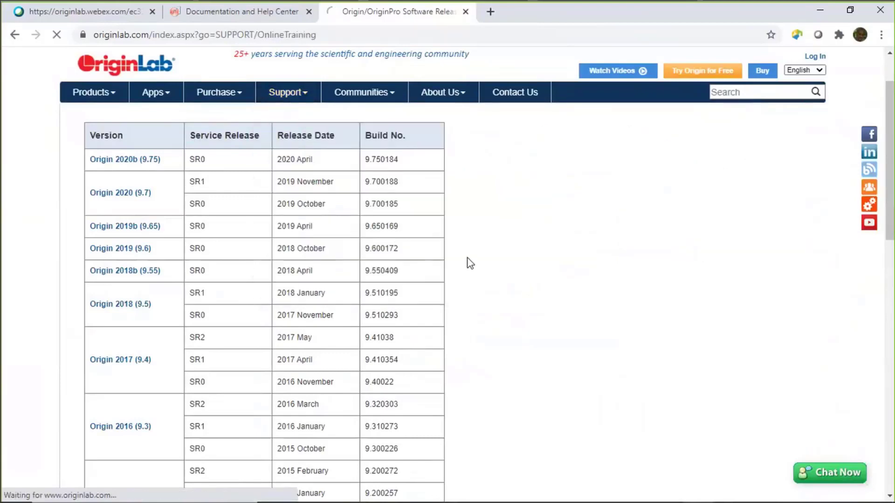